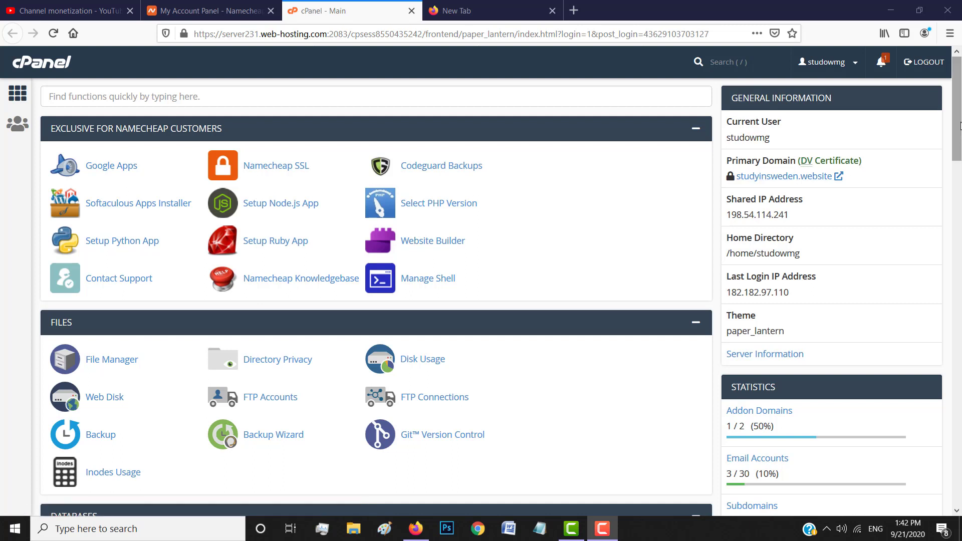
# - Examine the primary domain and the Files, Databases and Domains tools on the hosting control panel's main page
pyautogui.moveTo(960, 126)
pyautogui.mouseDown()
pyautogui.moveTo(960, 144)
pyautogui.moveTo(960, 130)
pyautogui.mouseUp()
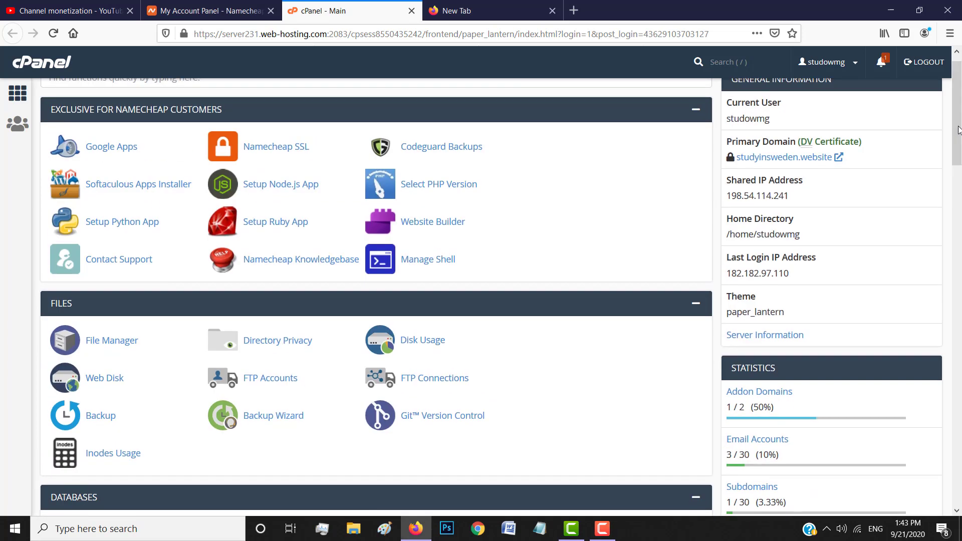
pyautogui.scroll(1, 594, 117)
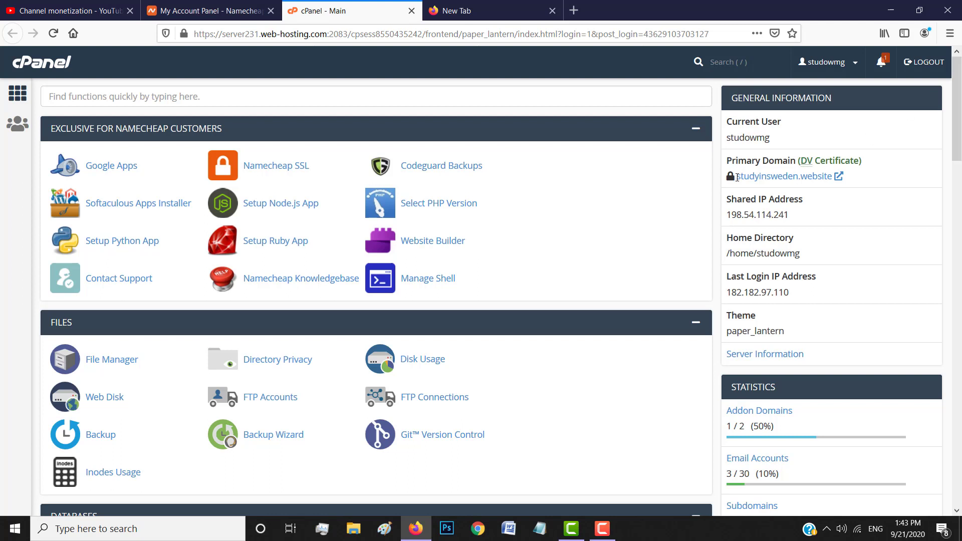
pyautogui.moveTo(736, 178); pyautogui.dragTo(831, 181)
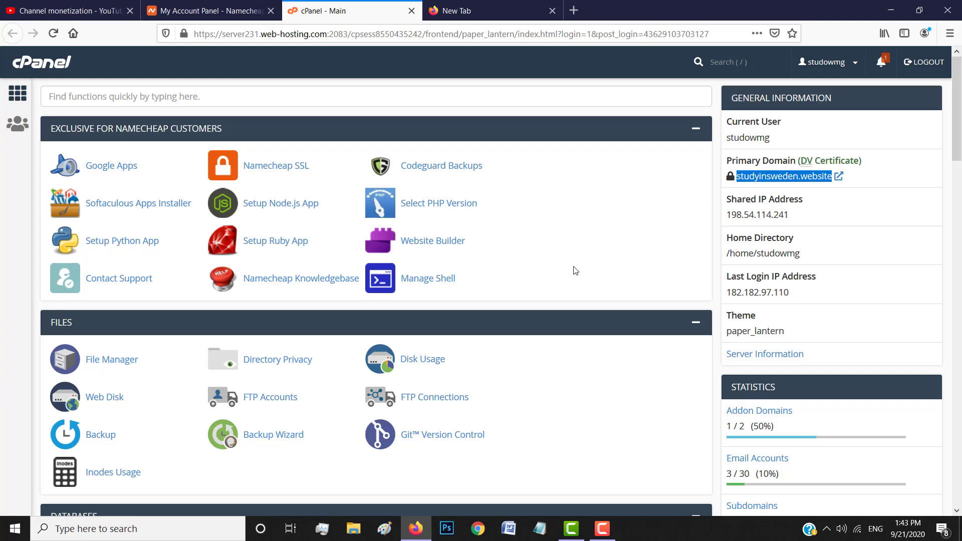
pyautogui.scroll(-2, 575, 270)
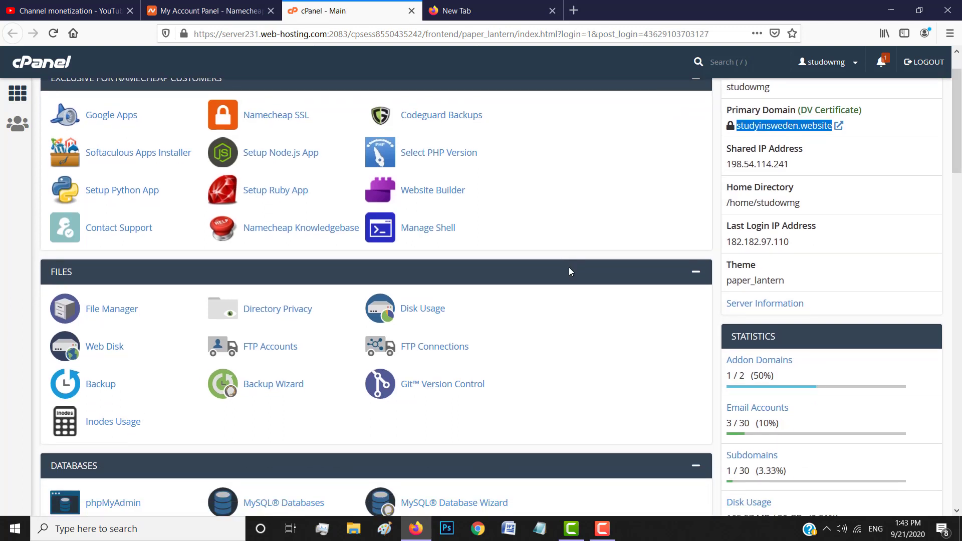
pyautogui.scroll(-2, 569, 270)
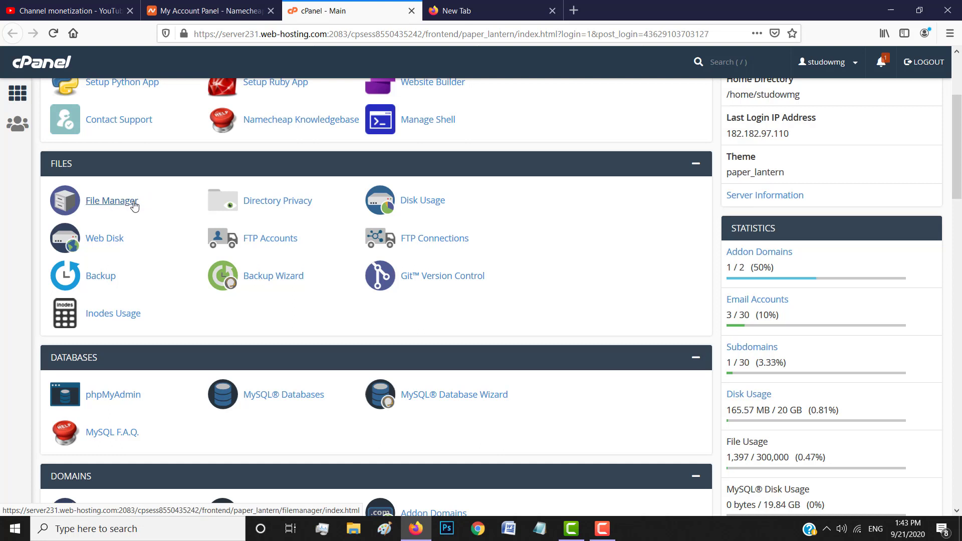
pyautogui.scroll(-2, 181, 348)
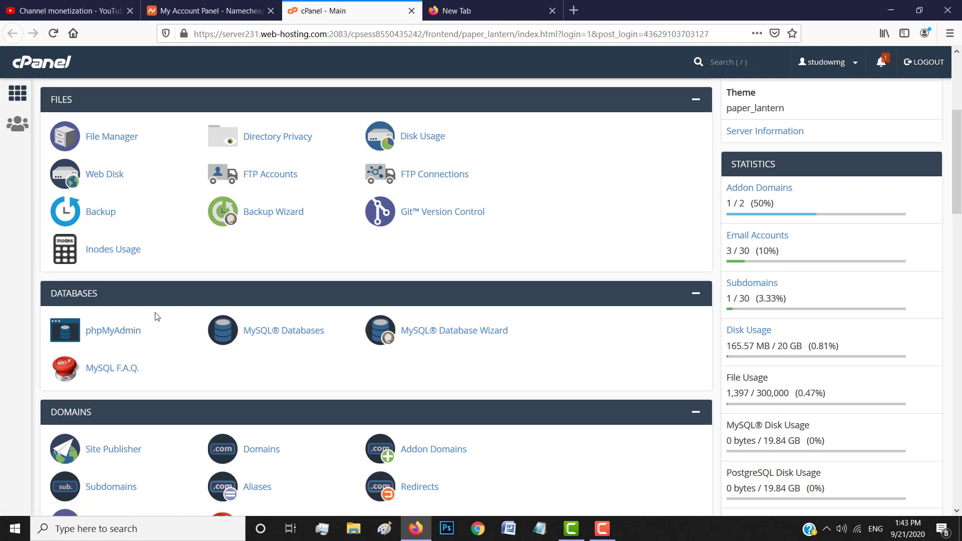
pyautogui.scroll(-2, 115, 270)
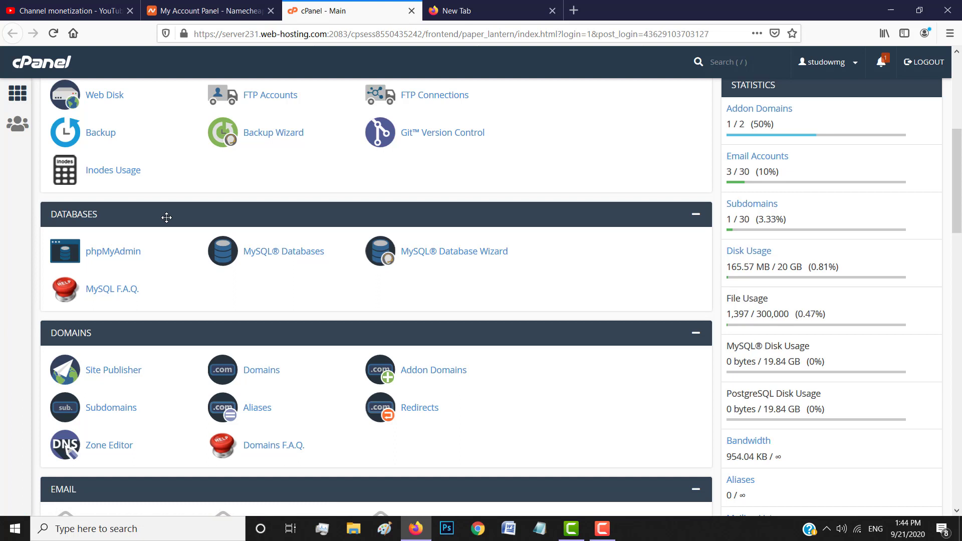
pyautogui.scroll(1, 167, 217)
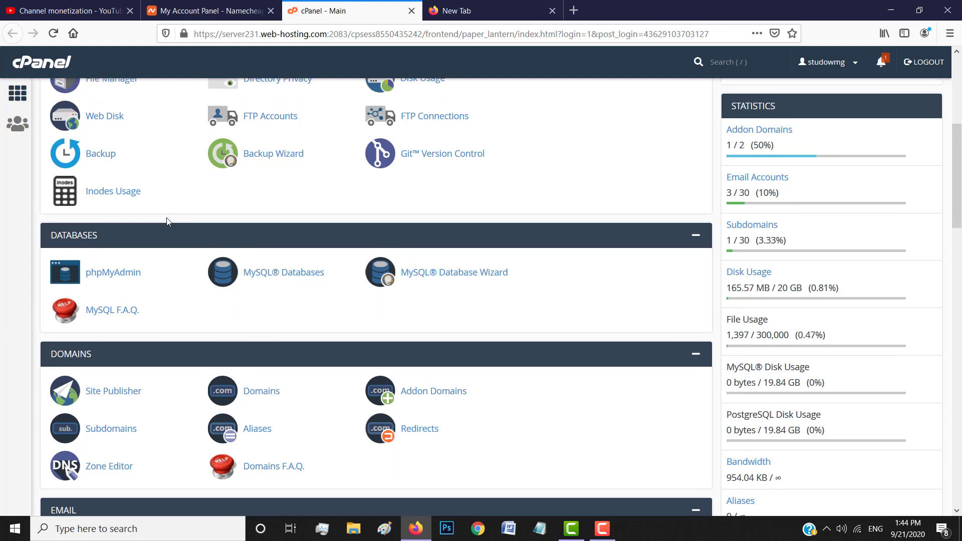
pyautogui.scroll(1, 168, 219)
pyautogui.scroll(1, 133, 235)
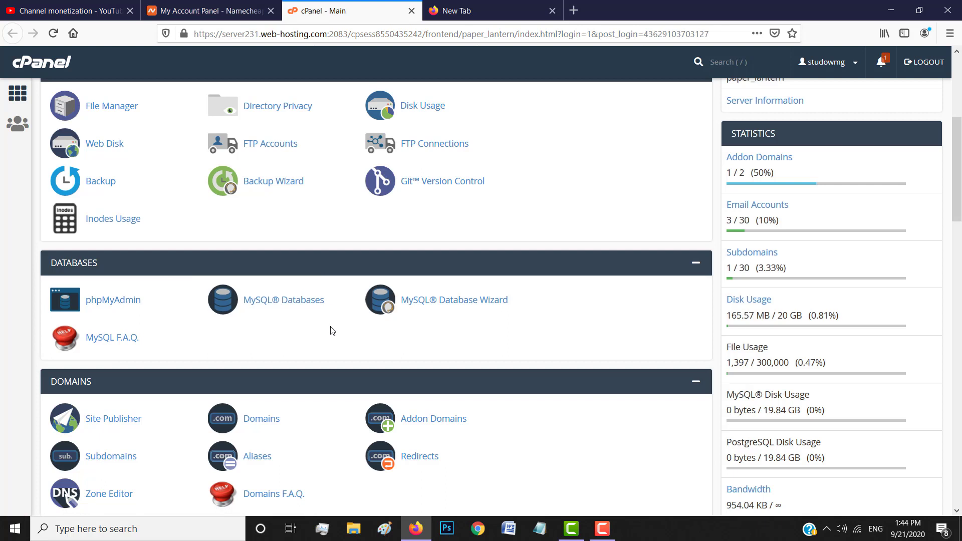
# - Open WordPress Manager by Softaculous from the Software section and start a new WordPress installation
pyautogui.scroll(-3, 331, 331)
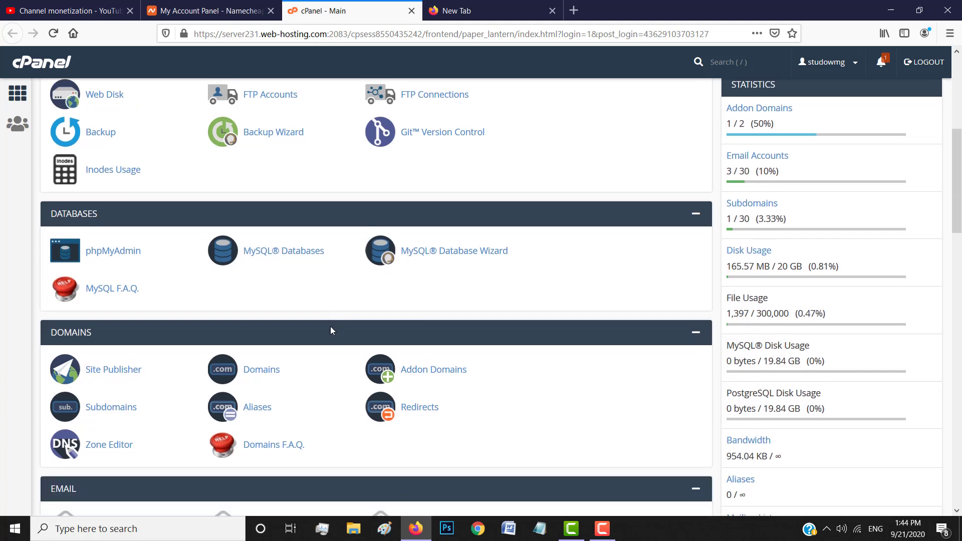
pyautogui.scroll(-12, 330, 330)
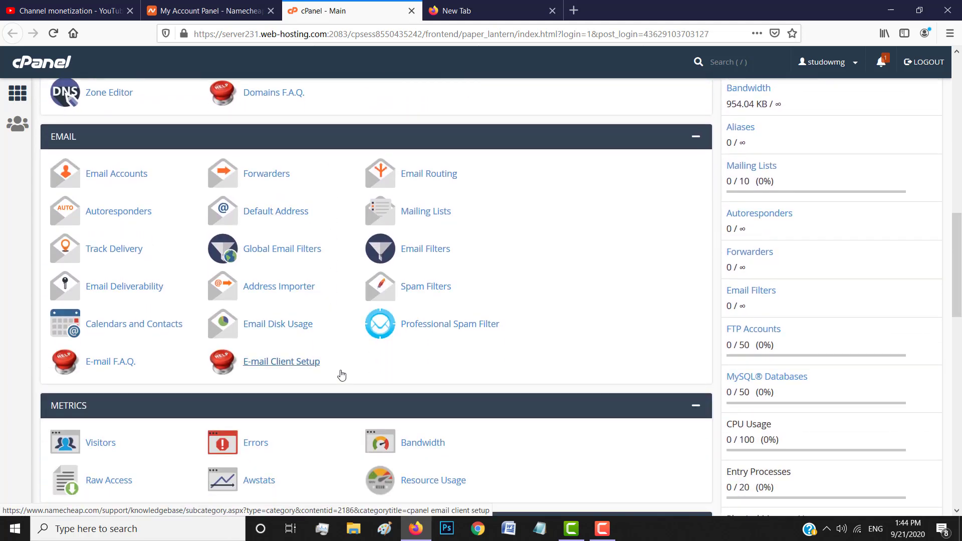
pyautogui.scroll(-8, 340, 373)
pyautogui.scroll(-8, 341, 373)
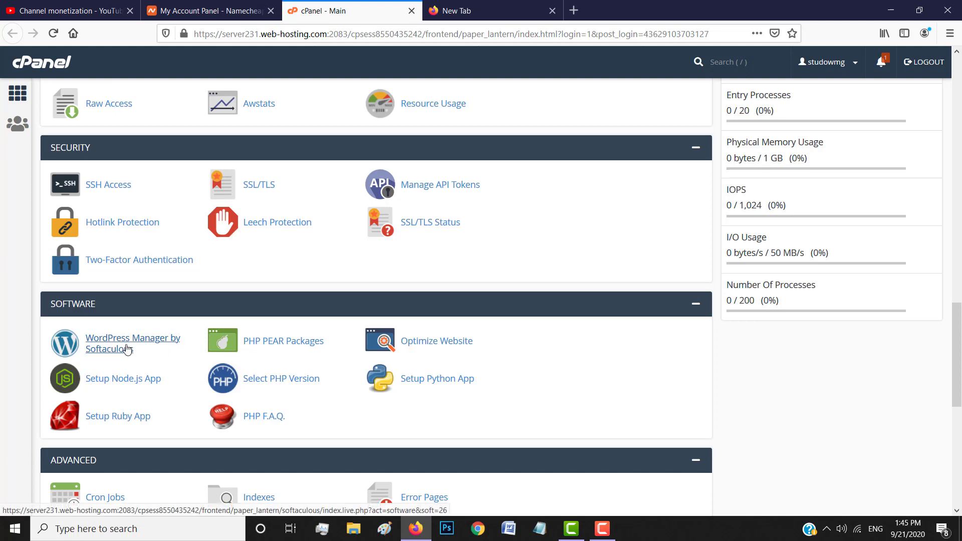
pyautogui.click(107, 343)
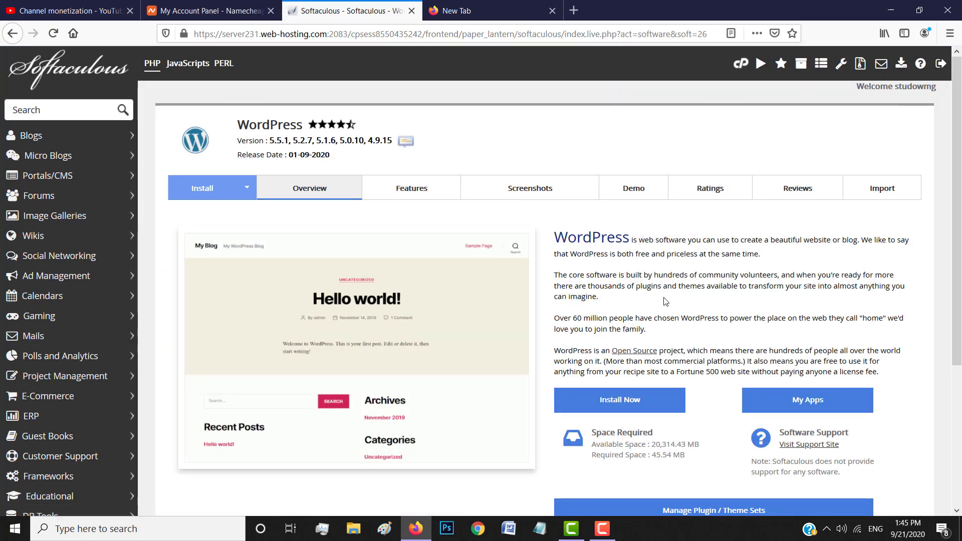
pyautogui.scroll(-2, 665, 301)
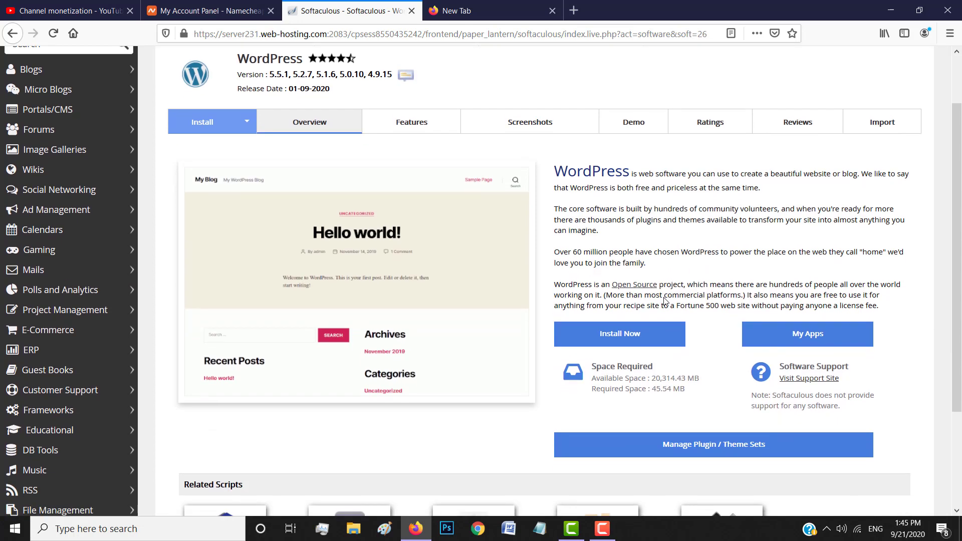
pyautogui.click(626, 336)
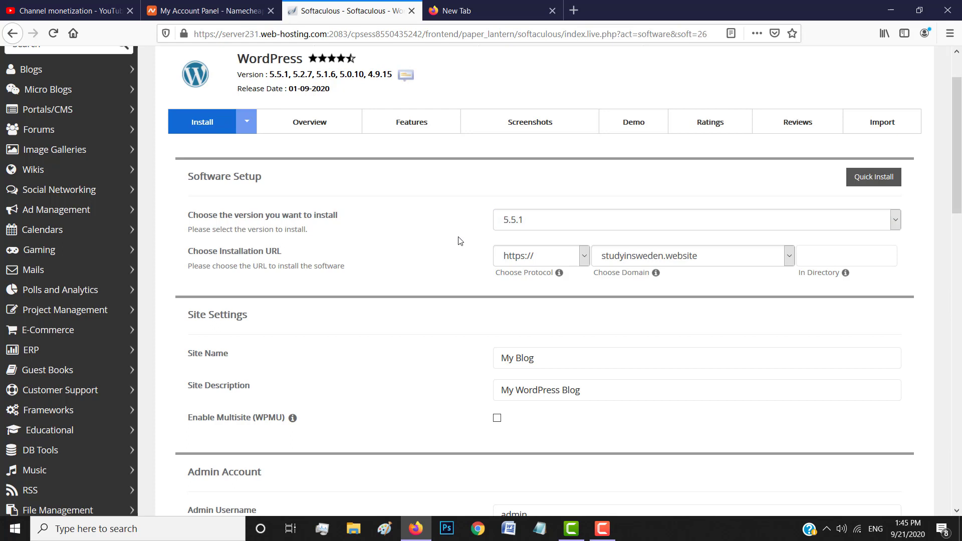
# - Choose WordPress version 5.5.1 and studyinsweden.website as the installation domain
pyautogui.click(536, 226)
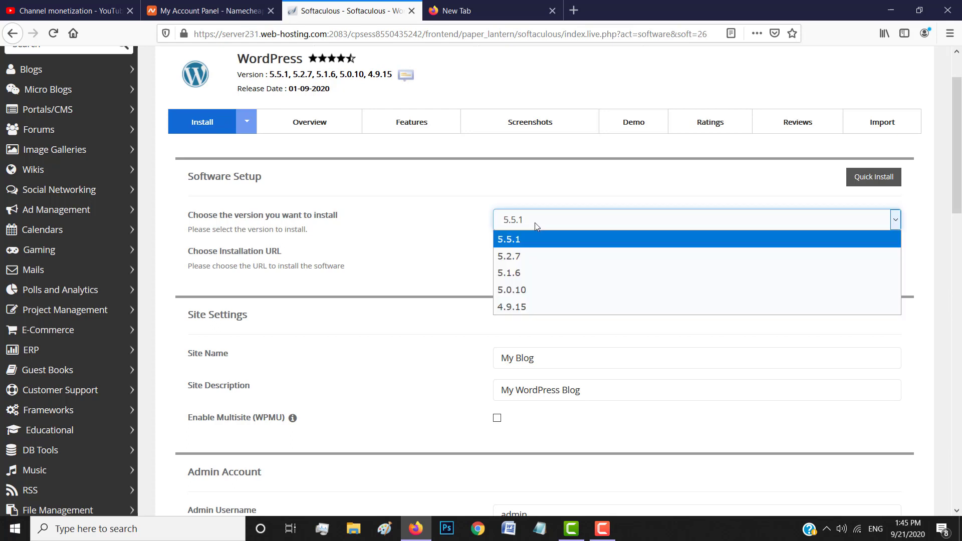
pyautogui.click(525, 238)
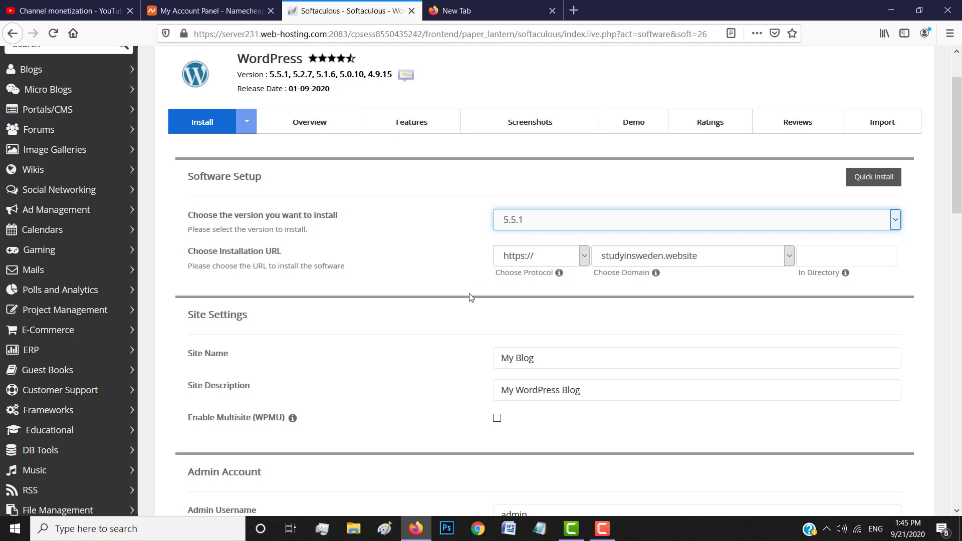
pyautogui.scroll(-1, 486, 285)
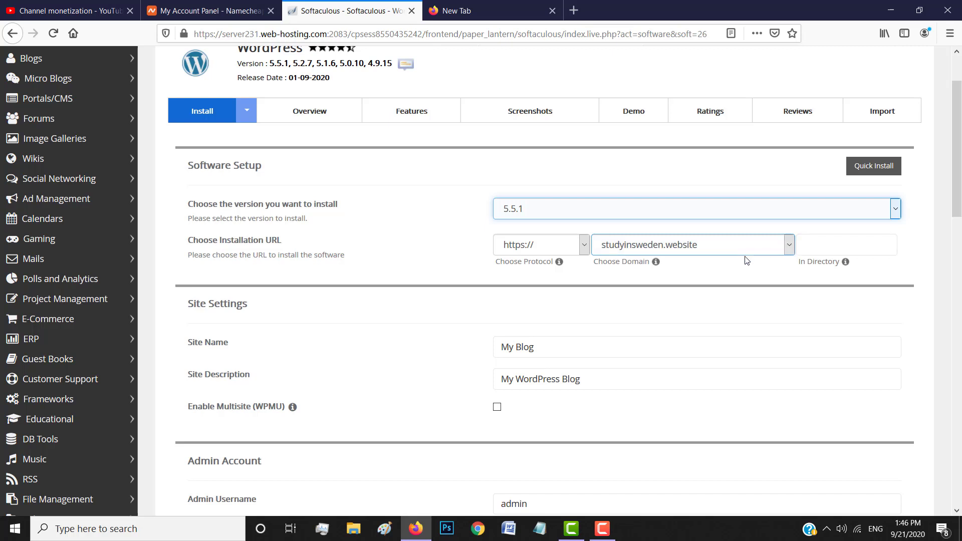
pyautogui.click(745, 273)
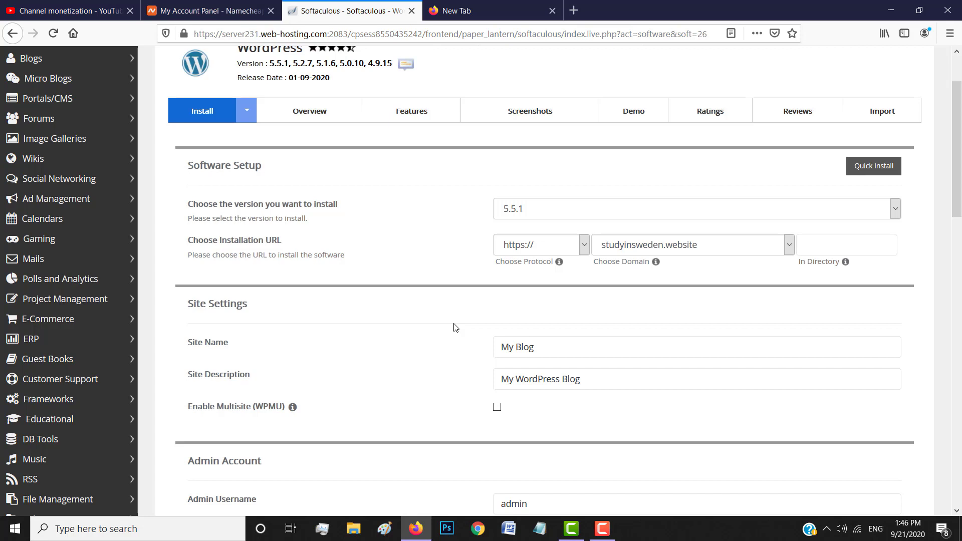
# - Set the site name to "Study In Sweden" in the site settings
pyautogui.scroll(-2, 456, 328)
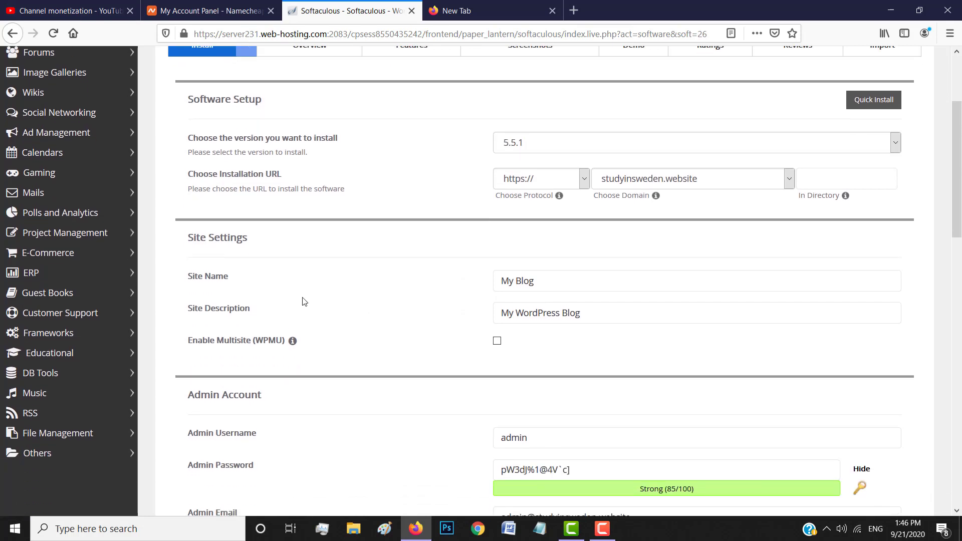
pyautogui.click(196, 277)
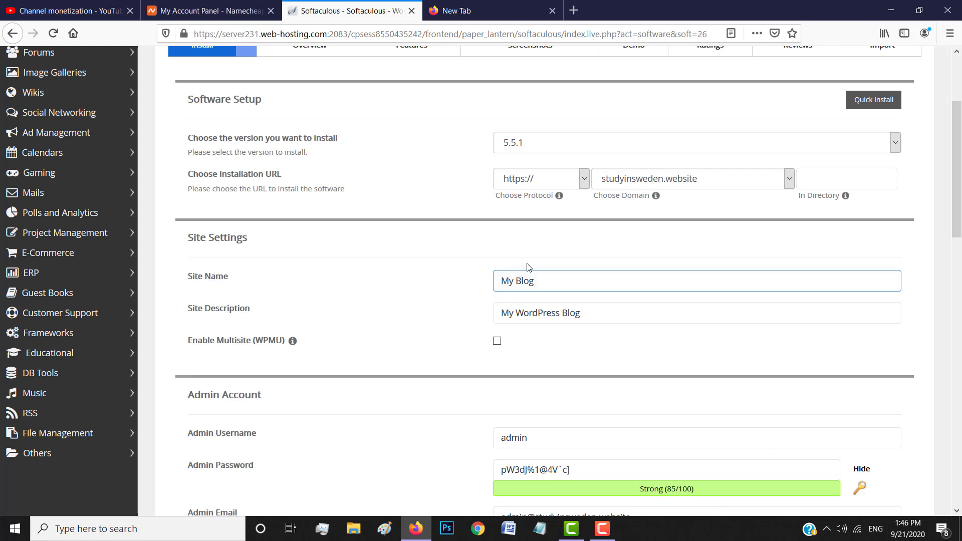
pyautogui.click(559, 310)
pyautogui.moveTo(544, 280); pyautogui.dragTo(493, 281)
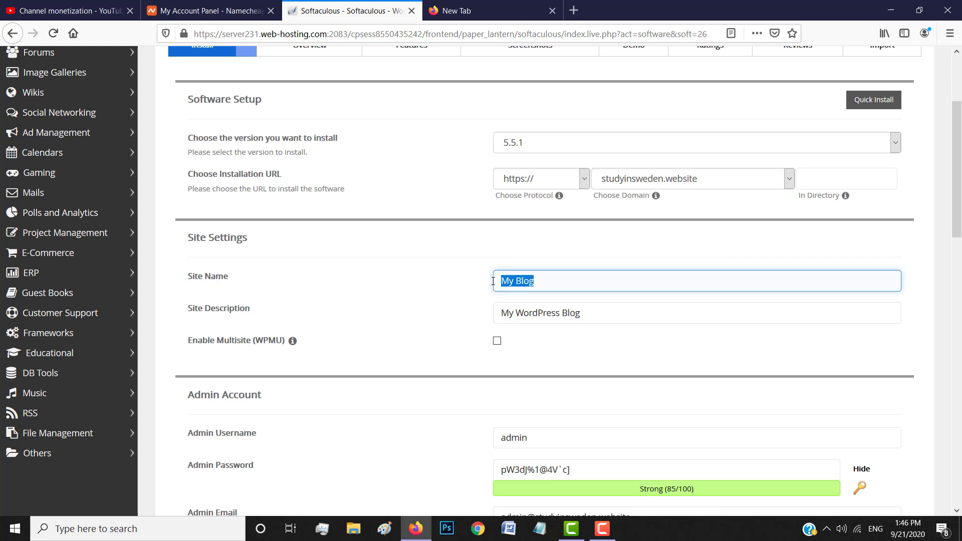
pyautogui.press('BackSpace')
pyautogui.write('Study In Sweden')
pyautogui.click(453, 316)
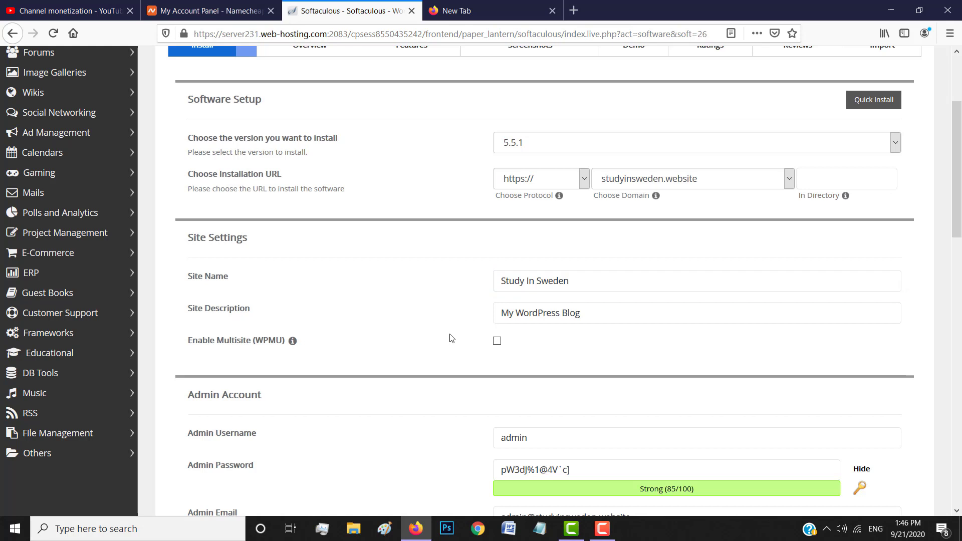
# - Replace the site description with "Let us Bright your Future"
pyautogui.scroll(-1, 451, 330)
pyautogui.click(588, 286)
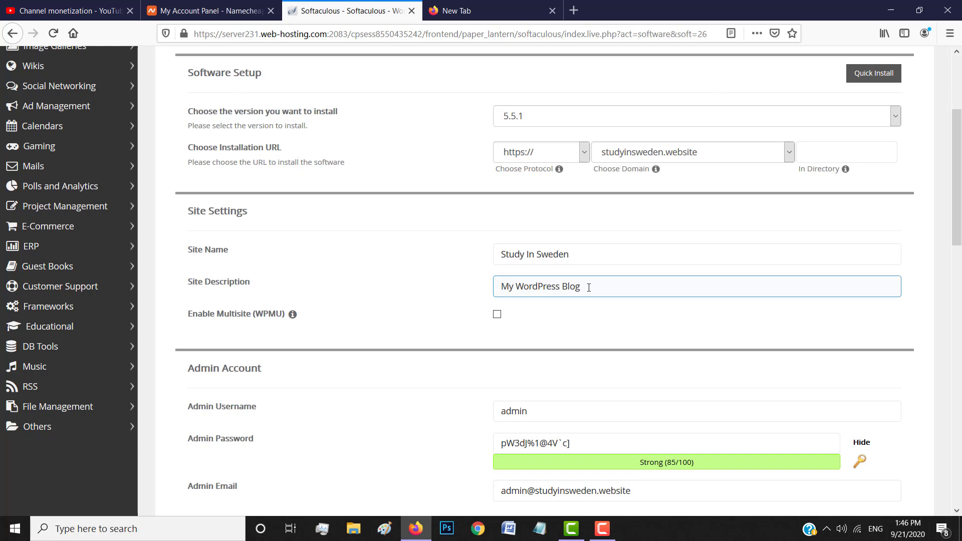
pyautogui.moveTo(583, 287); pyautogui.dragTo(474, 286)
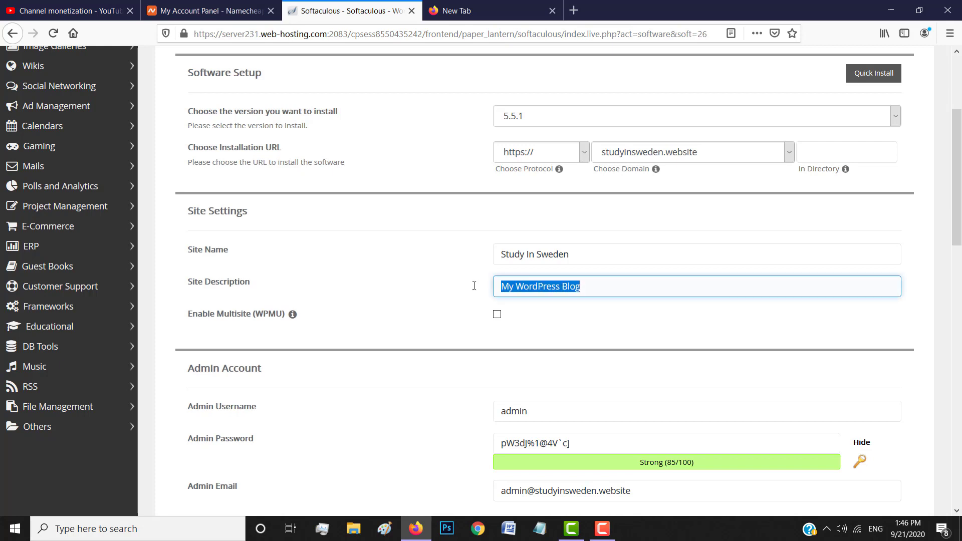
pyautogui.press('BackSpace')
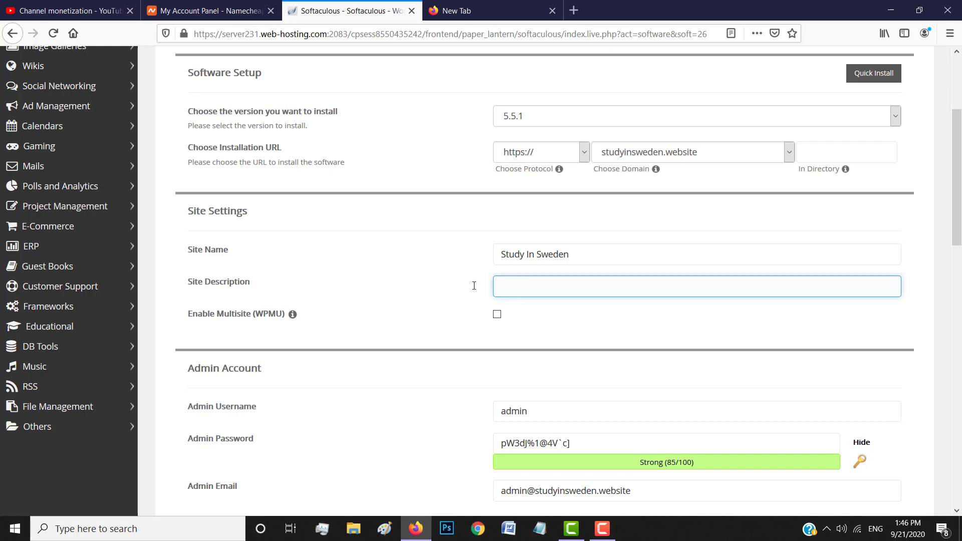
pyautogui.write('Let us')
pyautogui.write('Bright your Future')
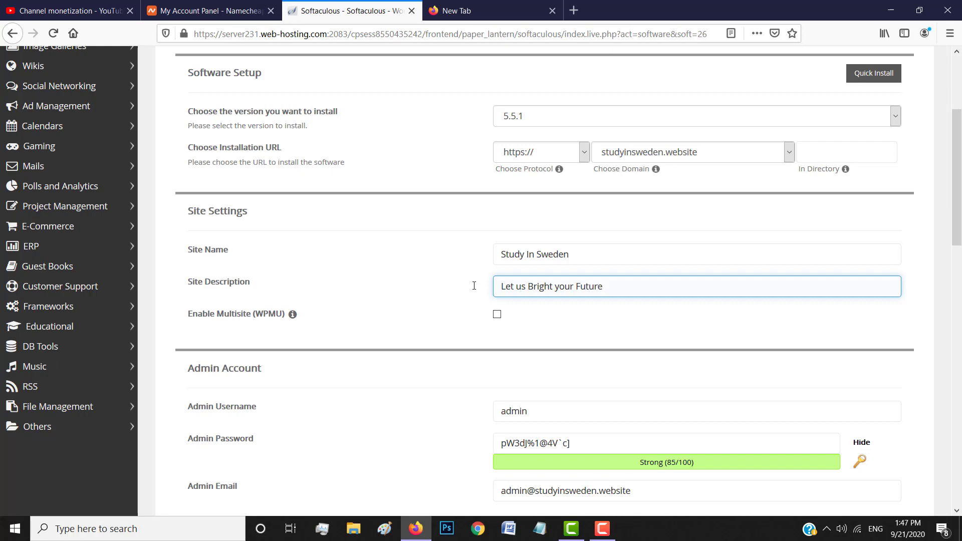
pyautogui.click(436, 325)
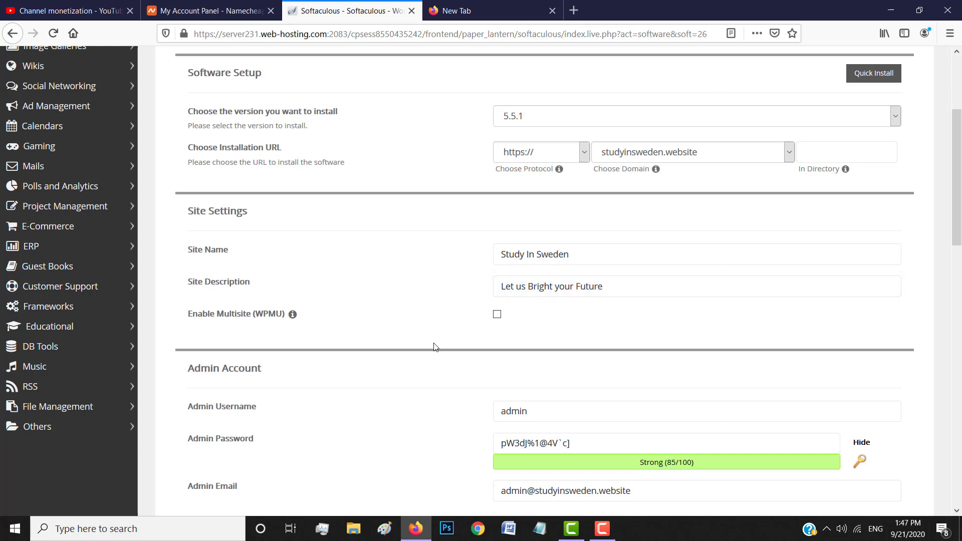
# - Hide the admin password's characters and replace the generated admin password with a new one
pyautogui.scroll(-4, 434, 346)
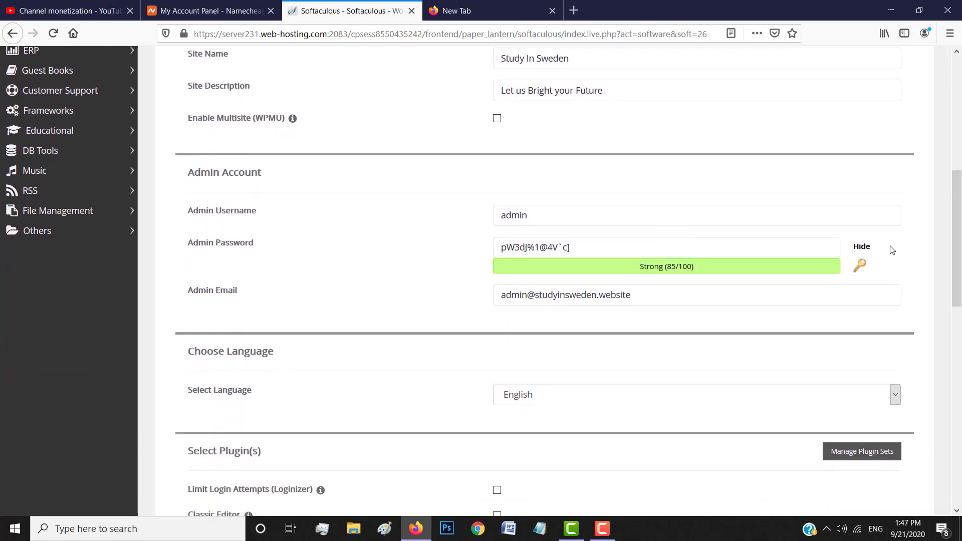
pyautogui.click(861, 246)
pyautogui.click(549, 219)
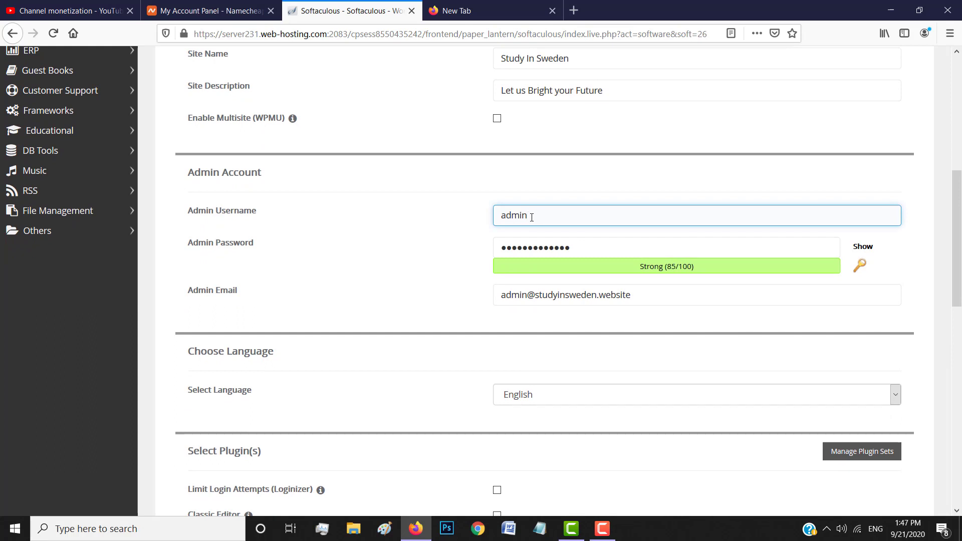
pyautogui.doubleClick(533, 217)
pyautogui.click(464, 226)
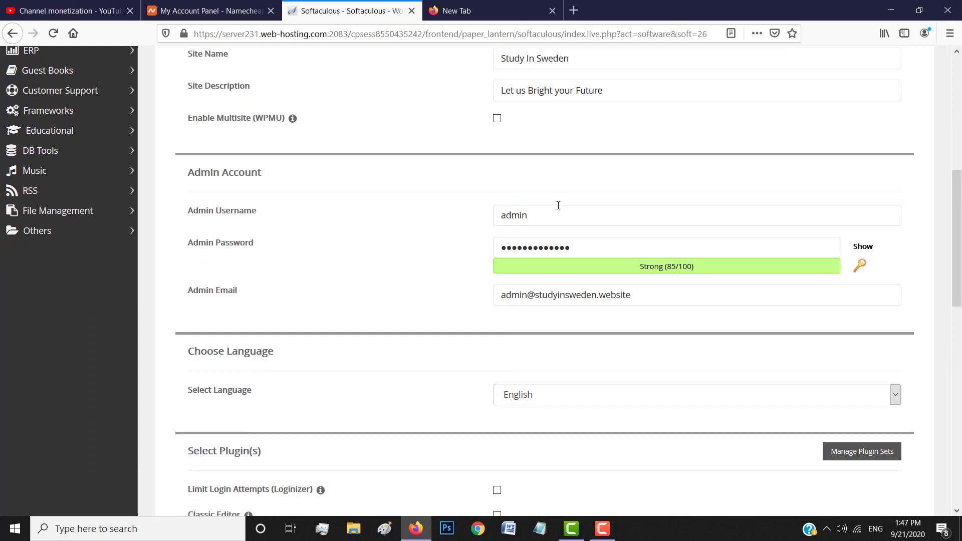
pyautogui.click(548, 214)
pyautogui.click(428, 243)
pyautogui.click(576, 249)
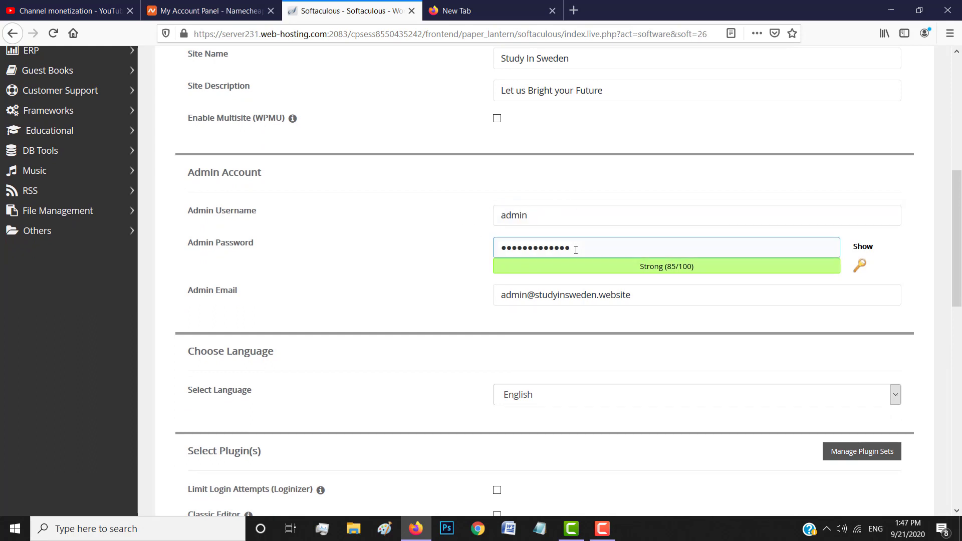
pyautogui.doubleClick(543, 249)
pyautogui.press('BackSpace')
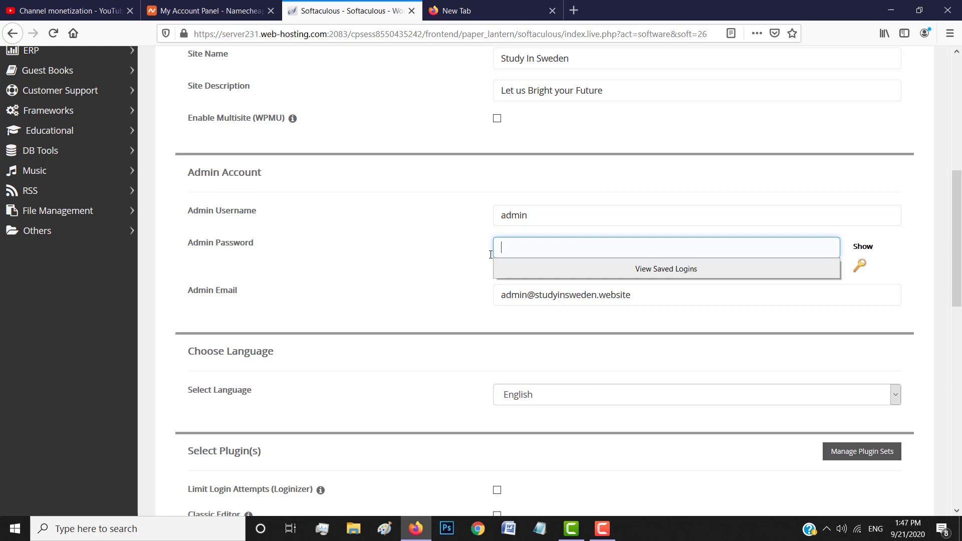
pyautogui.write('•••••')
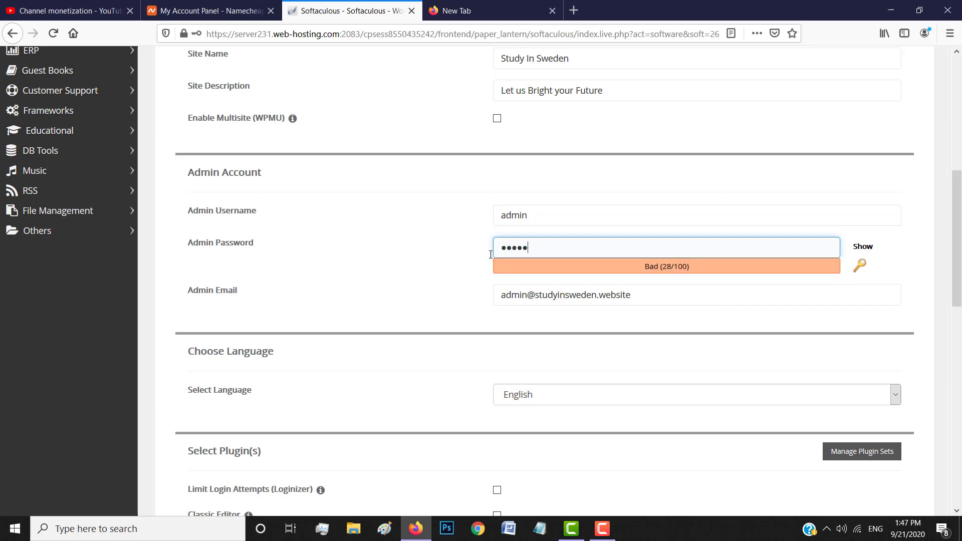
pyautogui.write('••••')
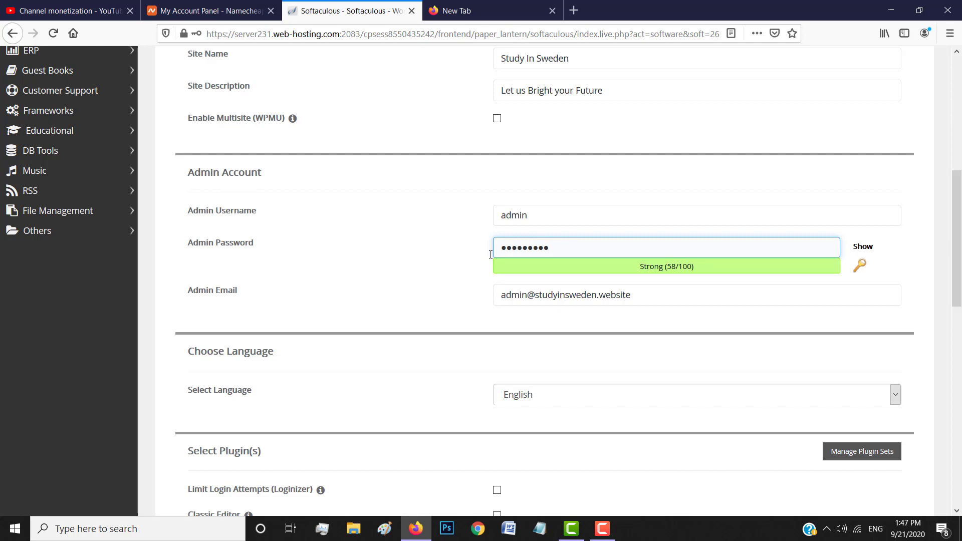
pyautogui.click(414, 298)
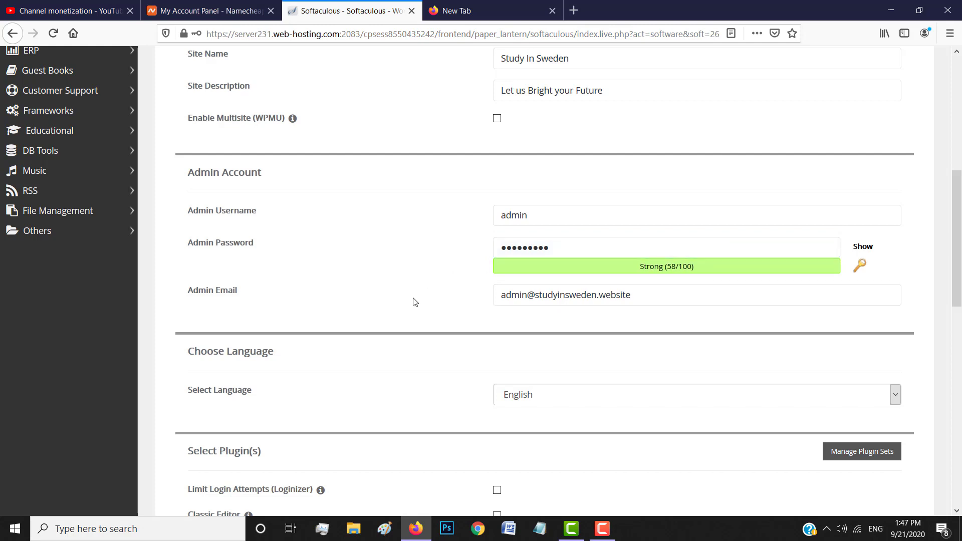
pyautogui.scroll(-2, 410, 313)
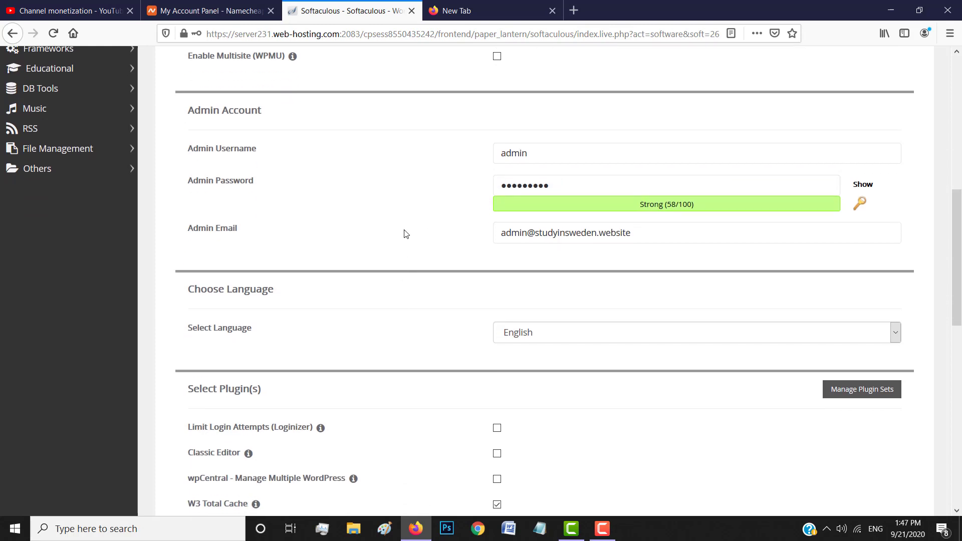
pyautogui.click(650, 238)
pyautogui.click(454, 224)
pyautogui.click(647, 235)
pyautogui.click(426, 222)
# - Install WordPress with the current language and plugin selections and without choosing an optional theme
pyautogui.scroll(-2, 429, 270)
pyautogui.scroll(-3, 429, 270)
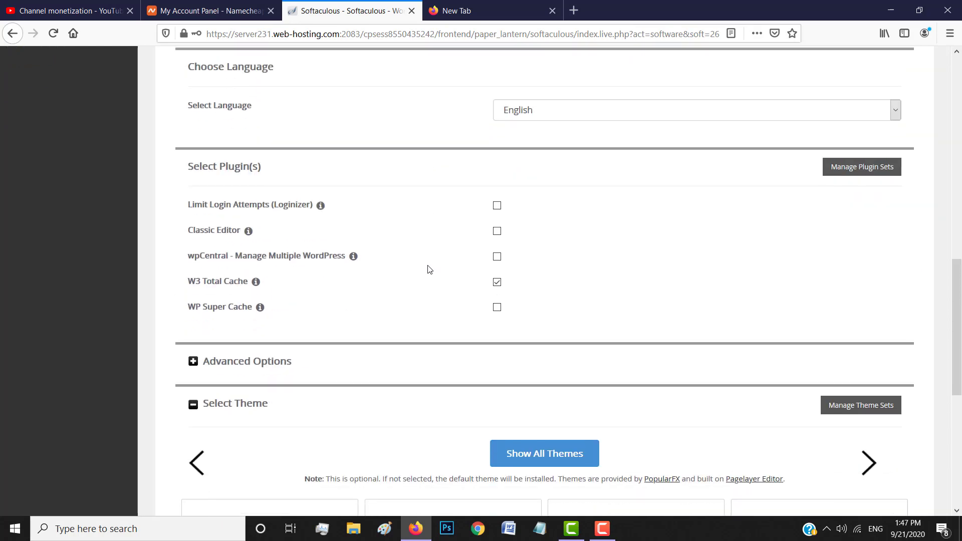
pyautogui.scroll(-2, 430, 270)
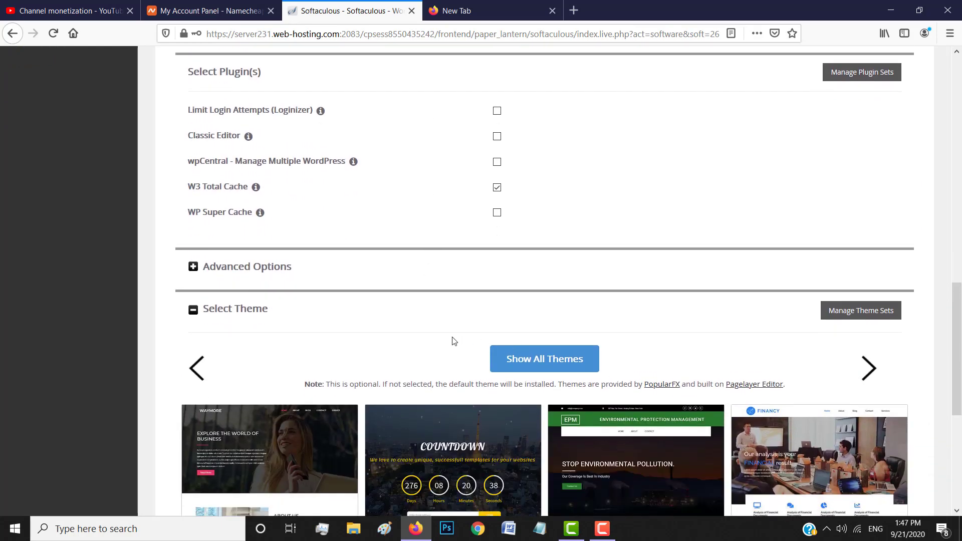
pyautogui.scroll(-3, 453, 341)
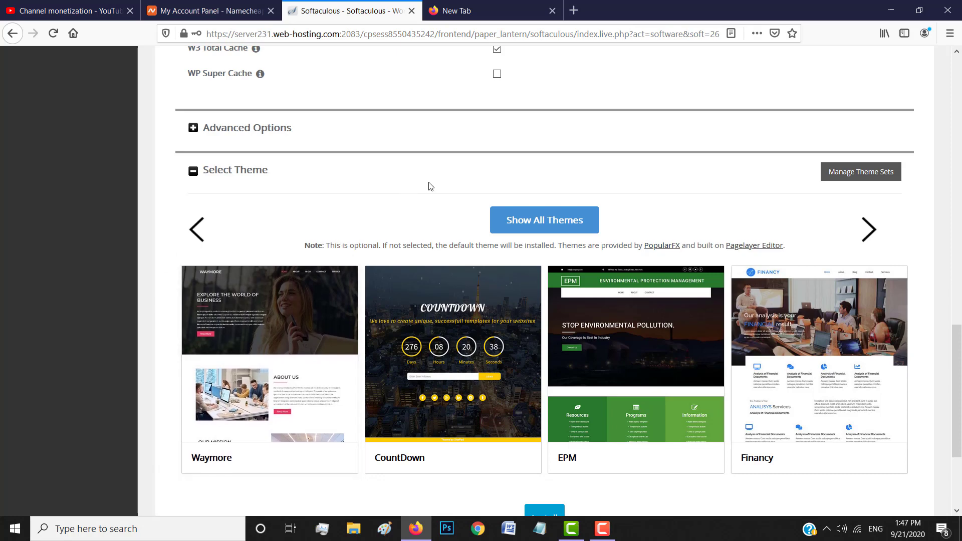
pyautogui.scroll(2, 430, 186)
pyautogui.scroll(-5, 508, 351)
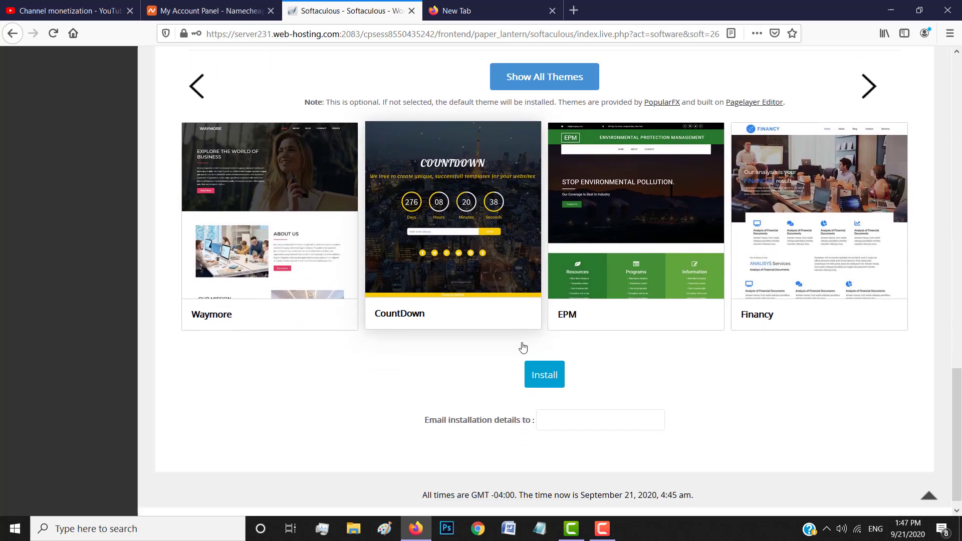
pyautogui.click(550, 361)
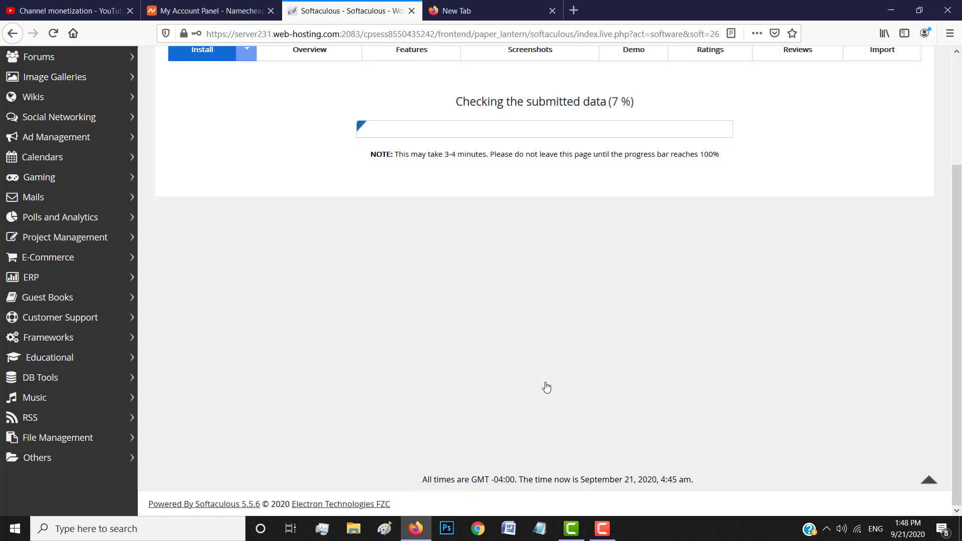
# - Open the new site's WordPress admin dashboard and look over its sections, including Posts, Media, Appearance, Plugins, Users and Settings
pyautogui.scroll(2, 546, 386)
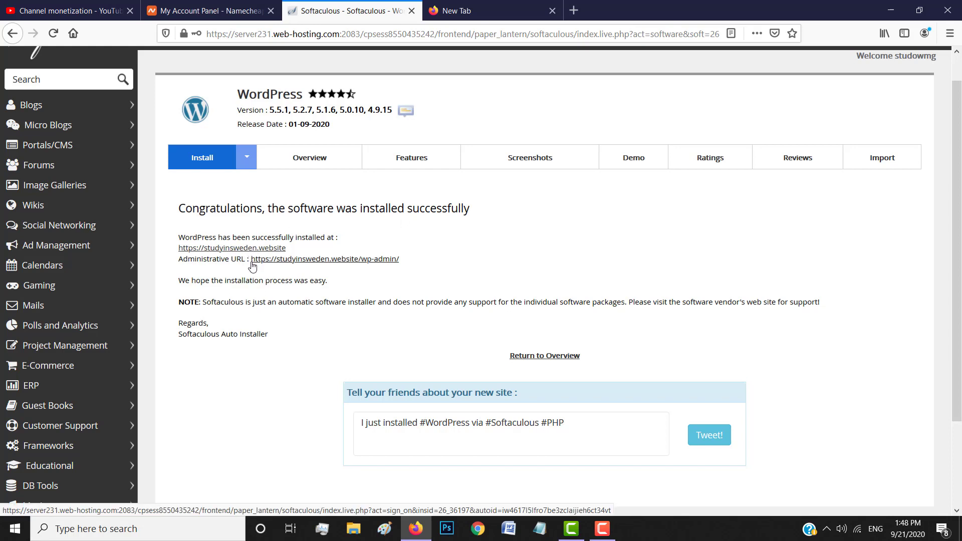
pyautogui.click(348, 259)
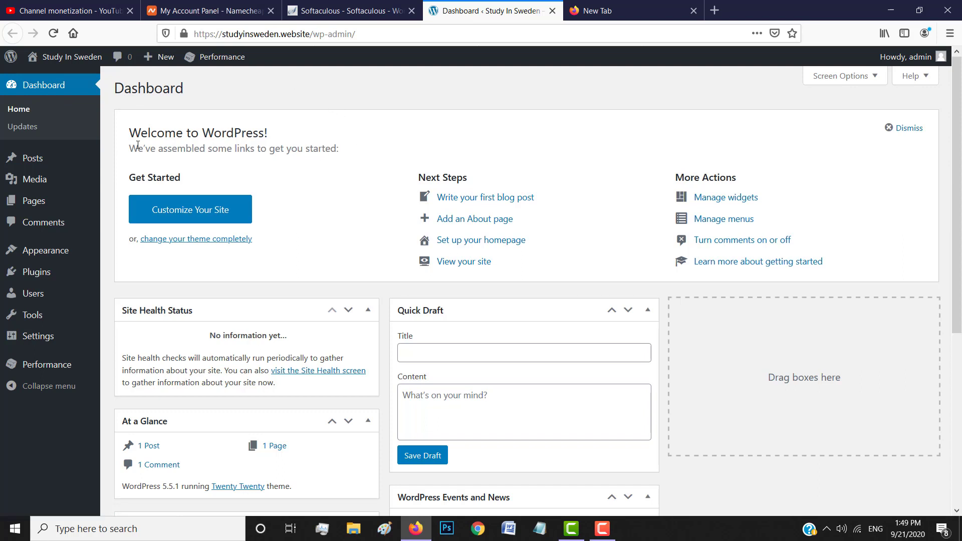
pyautogui.moveTo(24, 159)
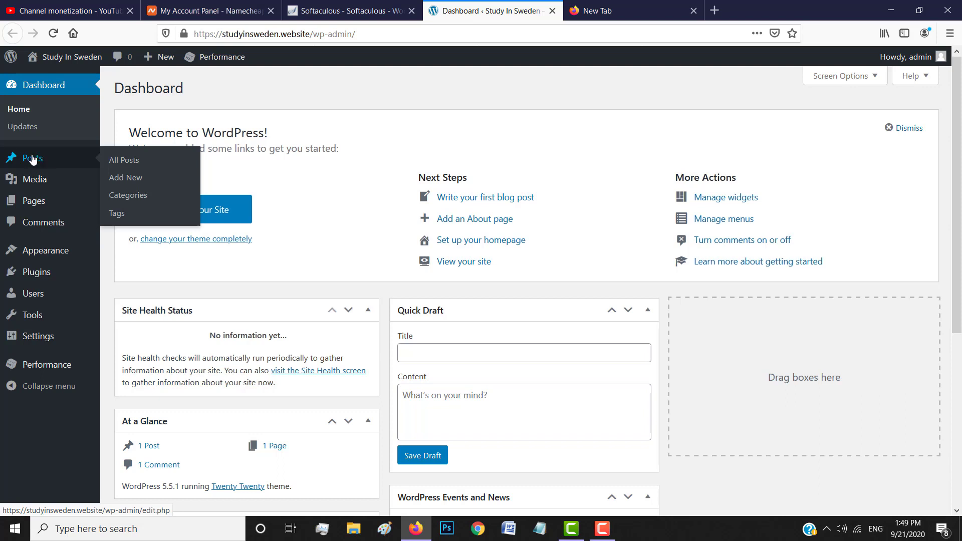
pyautogui.moveTo(44, 181)
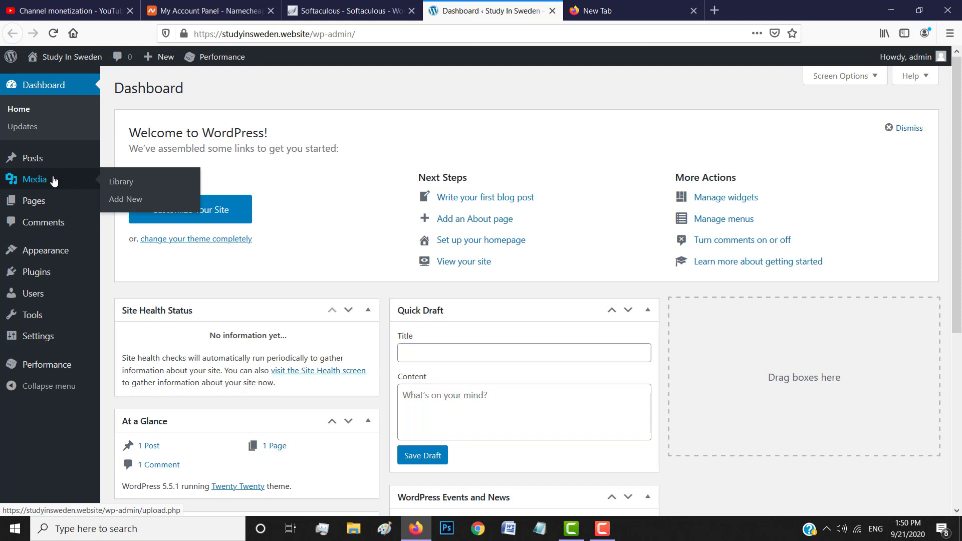
pyautogui.moveTo(48, 205)
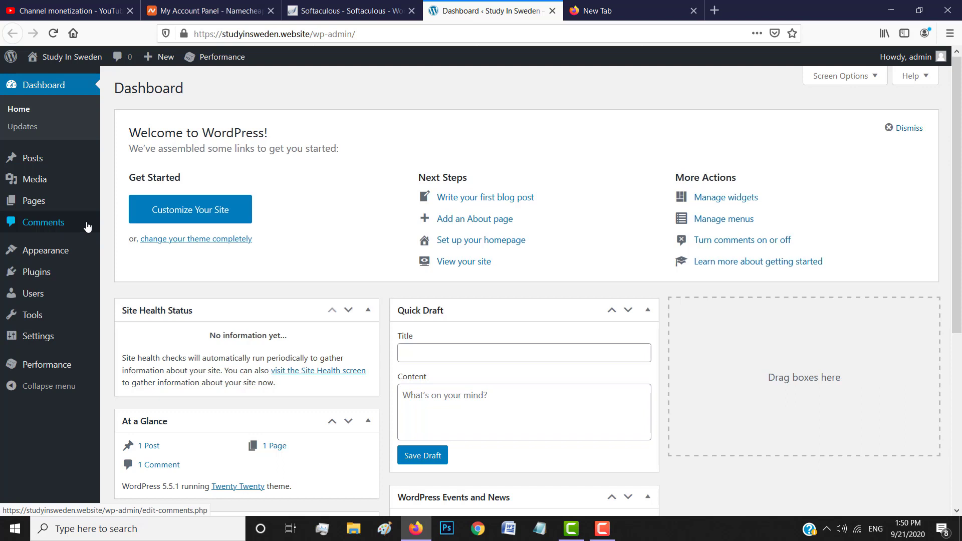
pyautogui.moveTo(30, 257)
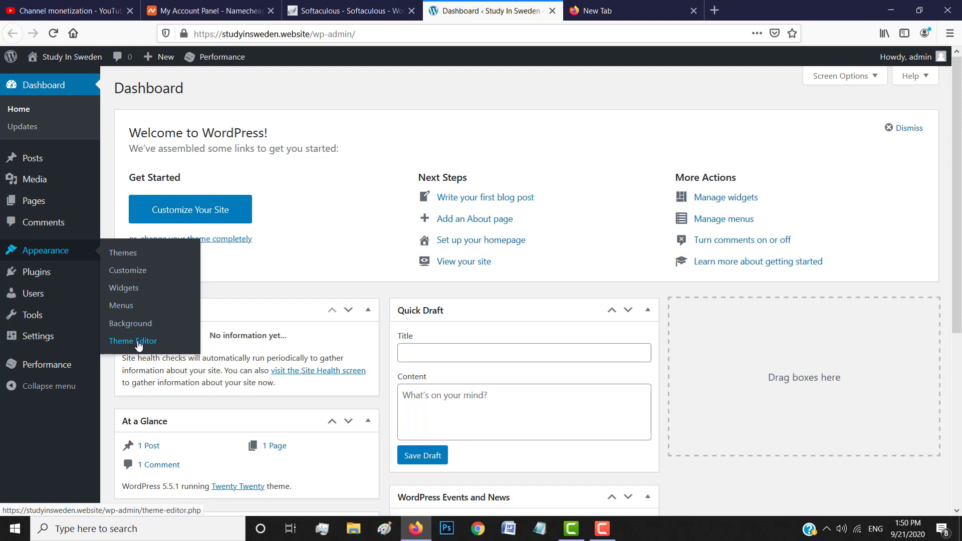
pyautogui.moveTo(47, 281)
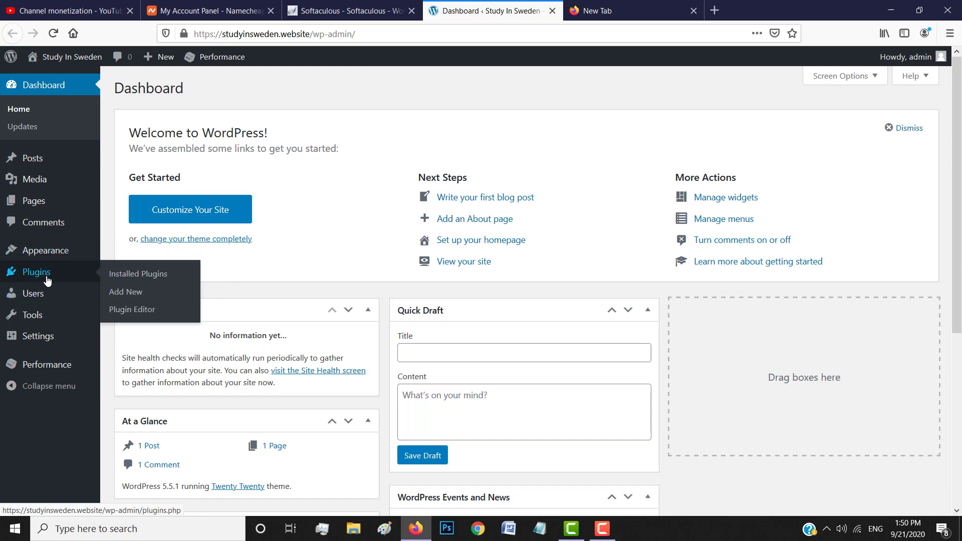
pyautogui.moveTo(46, 300)
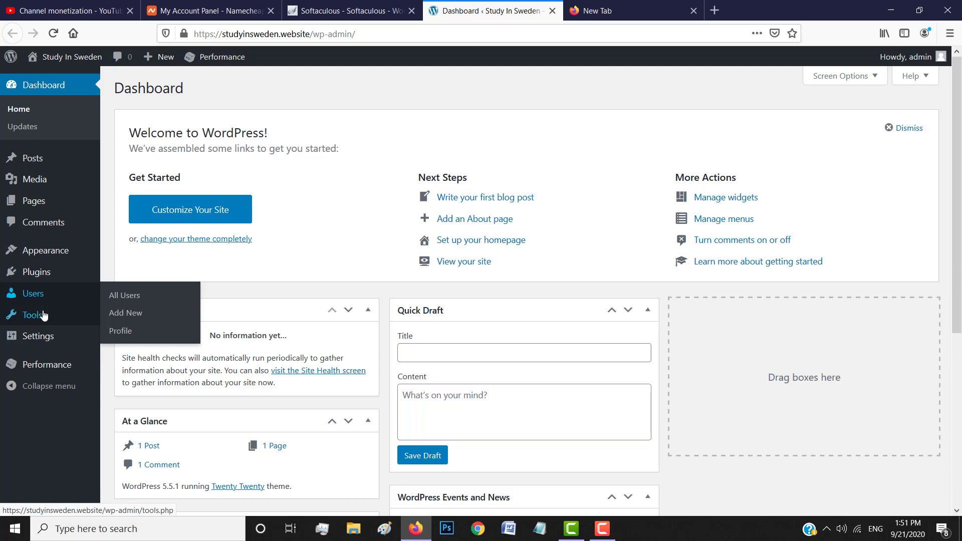
pyautogui.moveTo(44, 336)
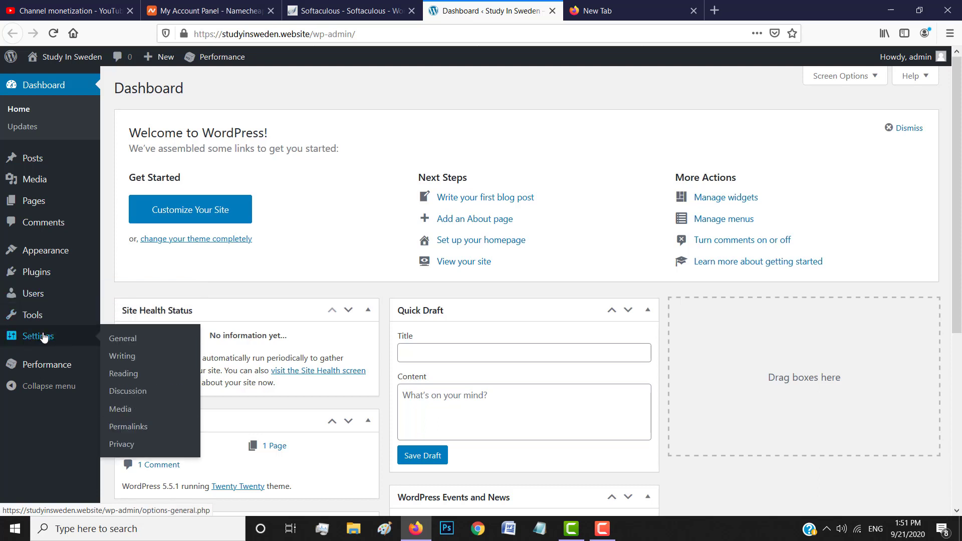
pyautogui.moveTo(45, 369)
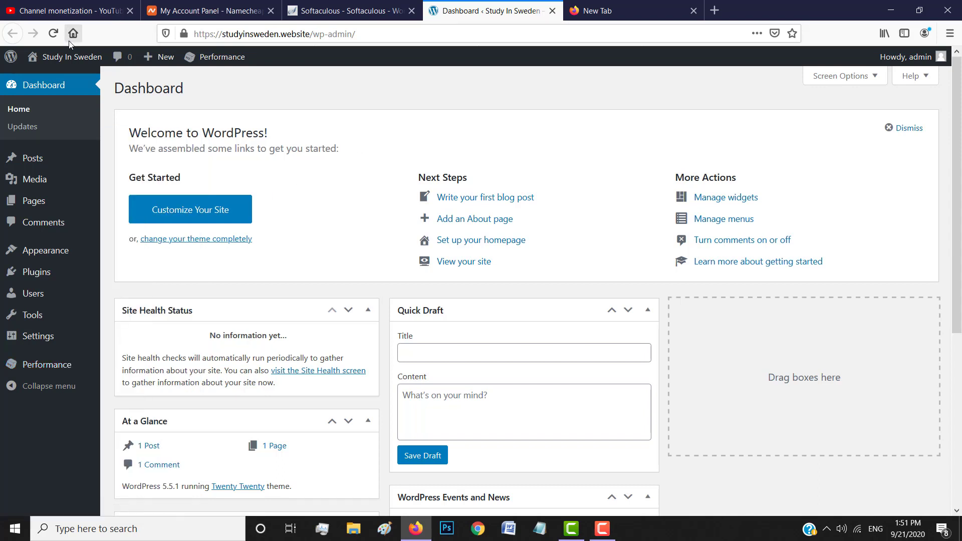
# - Open the live Study In Sweden site in a new browser tab and look over its home page down to the footer
pyautogui.moveTo(68, 57)
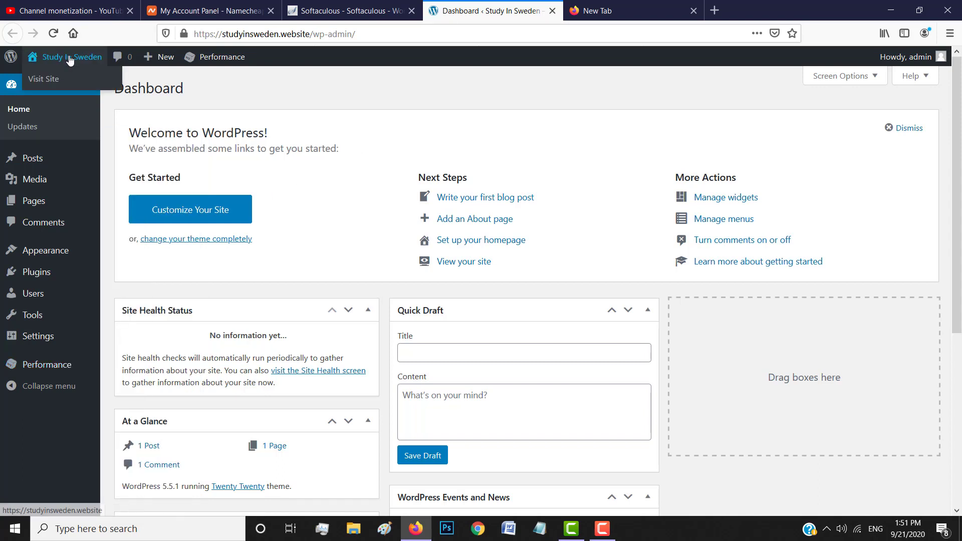
pyautogui.rightClick(45, 80)
pyautogui.click(70, 85)
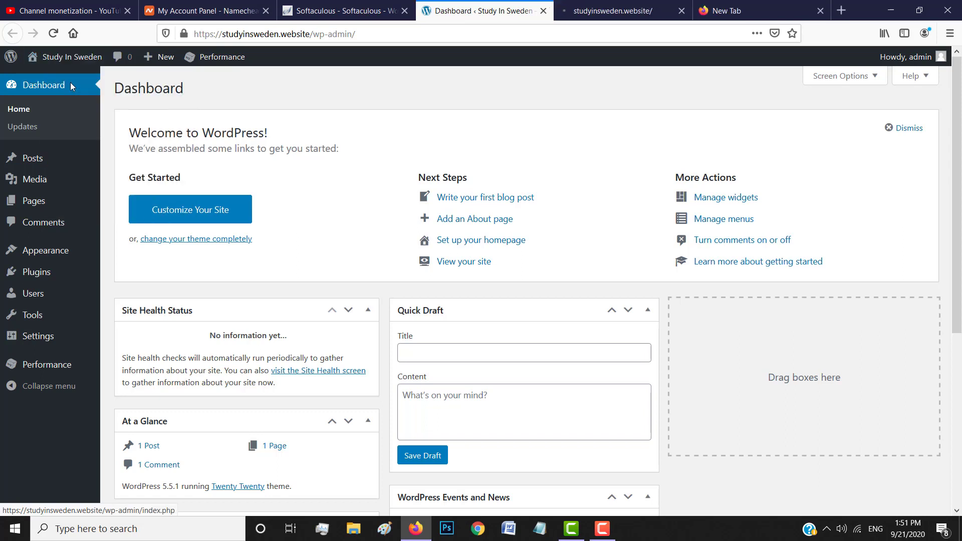
pyautogui.click(566, 6)
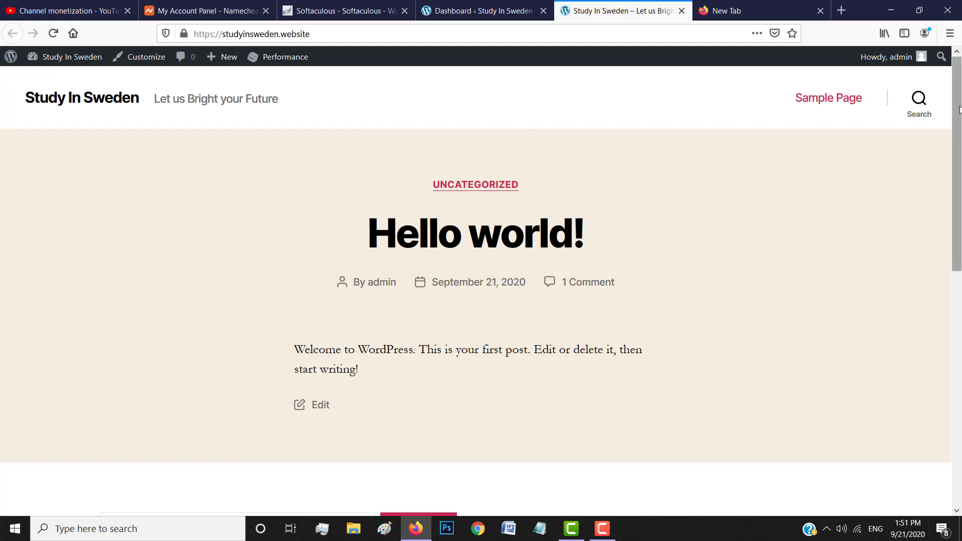
pyautogui.moveTo(959, 98); pyautogui.dragTo(960, 373)
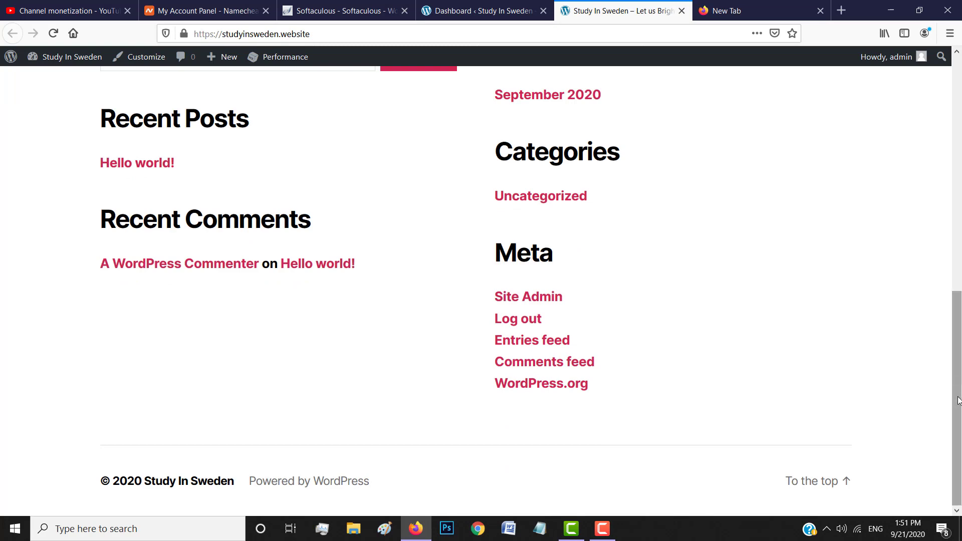
pyautogui.click(958, 113)
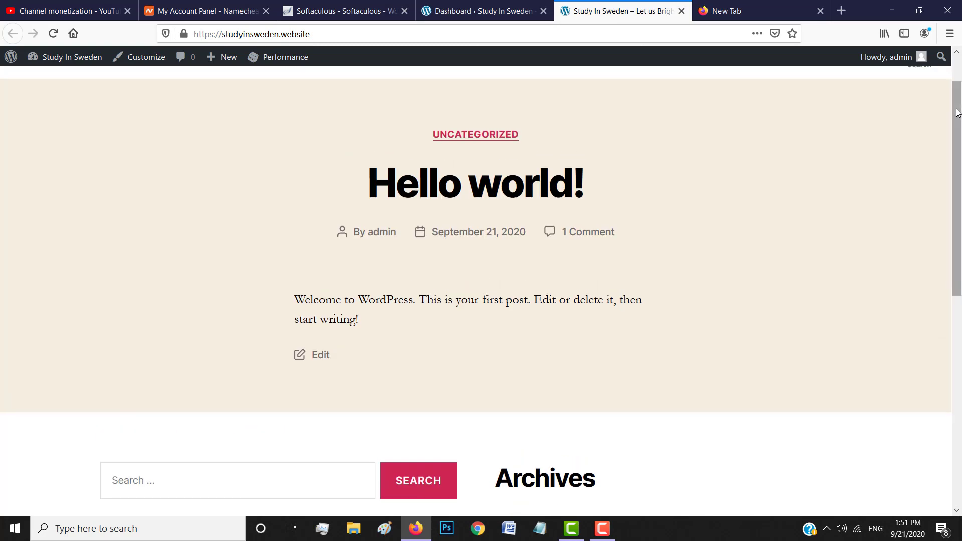
pyautogui.scroll(2, 958, 132)
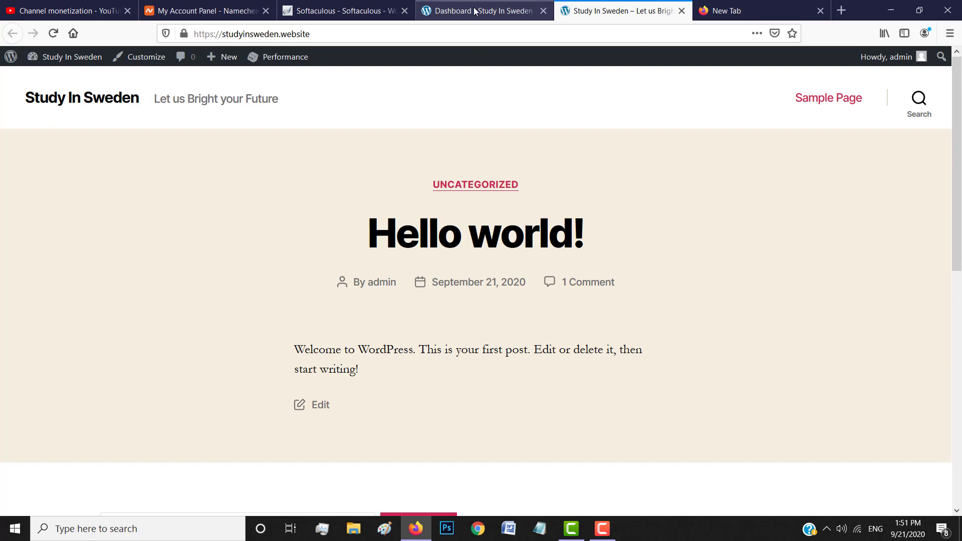
# - Return to the WordPress dashboard and go from the installed themes to the page for adding new themes
pyautogui.click(476, 11)
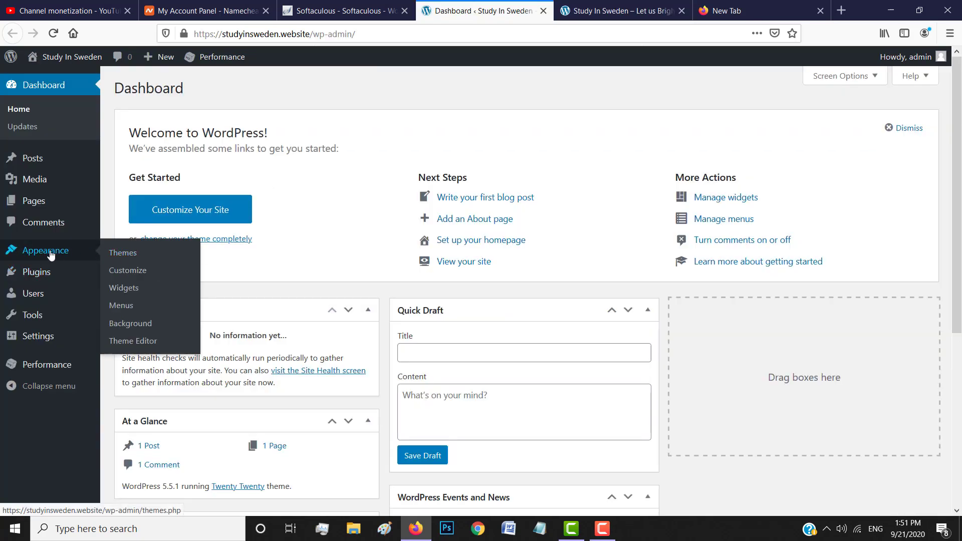
pyautogui.click(141, 255)
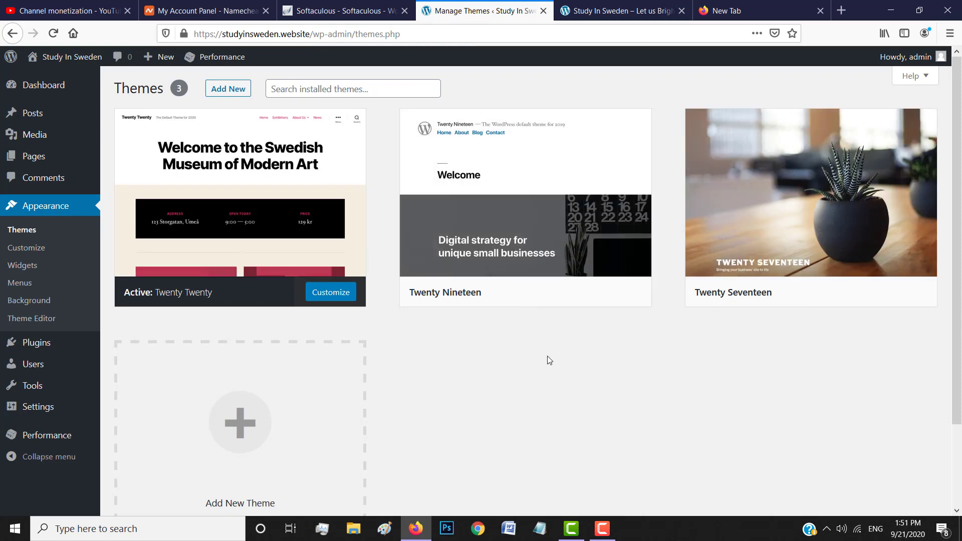
pyautogui.click(224, 89)
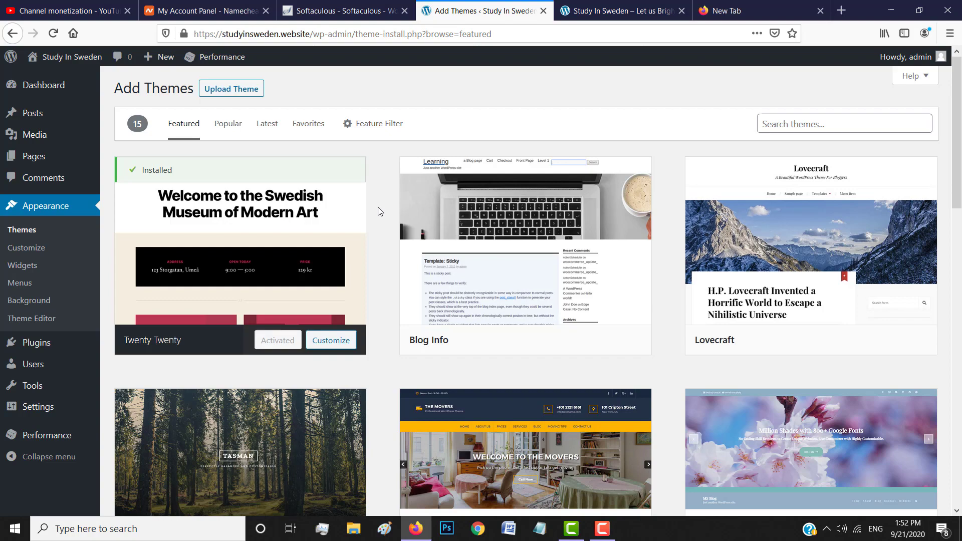
# - Look through the whole list of Featured themes available for installation
pyautogui.scroll(-1, 959, 131)
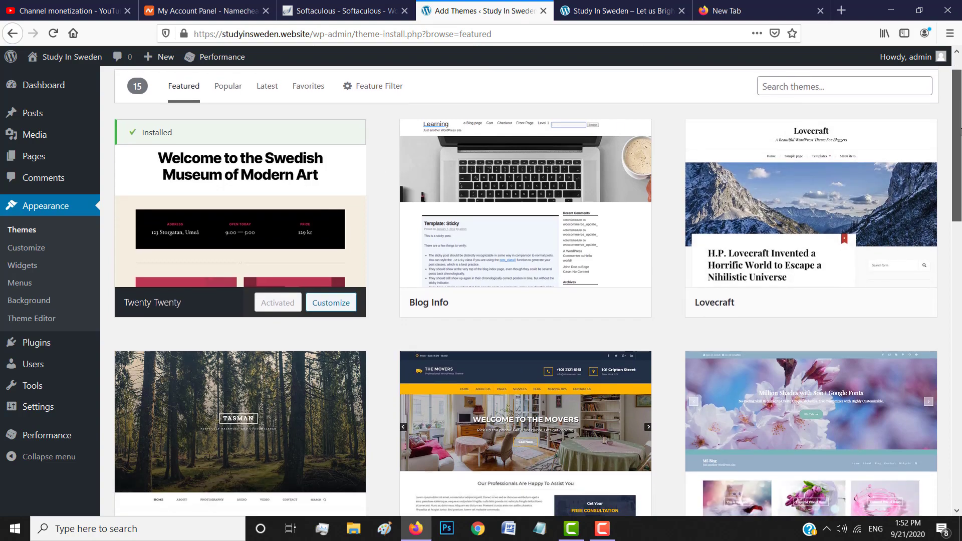
pyautogui.moveTo(959, 131); pyautogui.dragTo(959, 264)
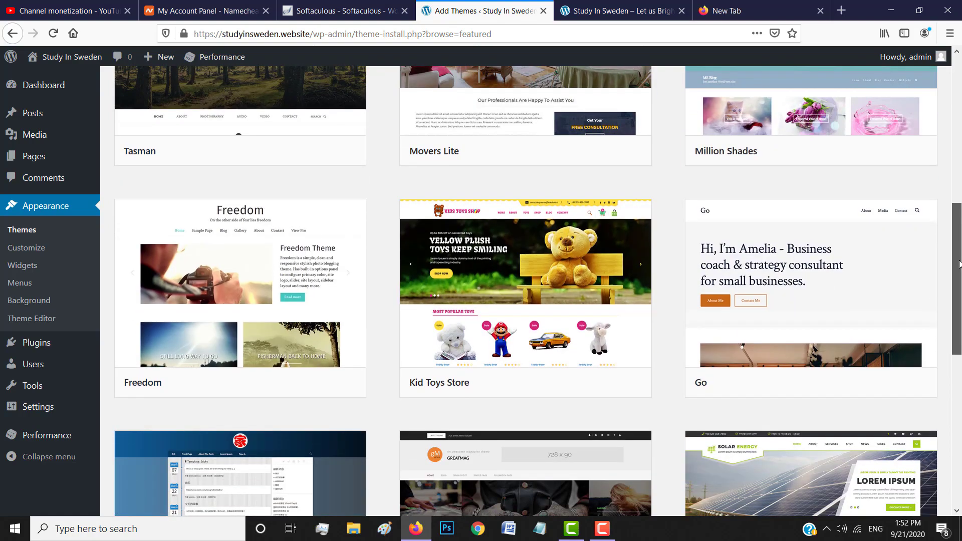
pyautogui.moveTo(959, 264); pyautogui.dragTo(959, 351)
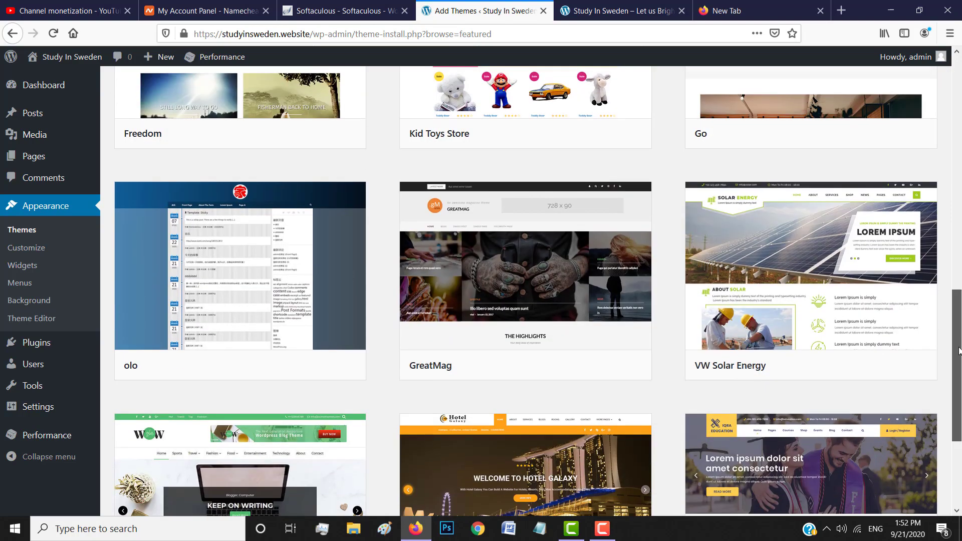
pyautogui.scroll(-1, 958, 342)
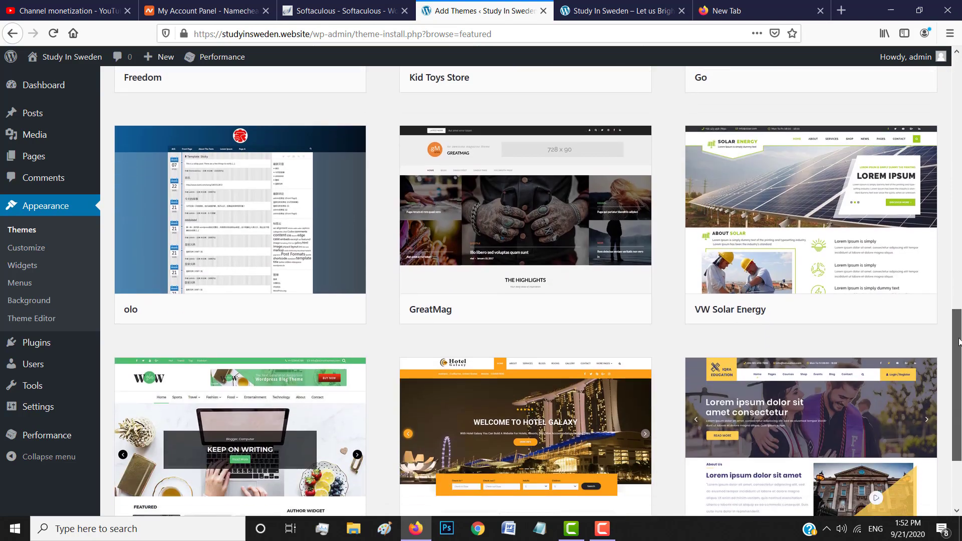
pyautogui.moveTo(959, 342); pyautogui.dragTo(960, 391)
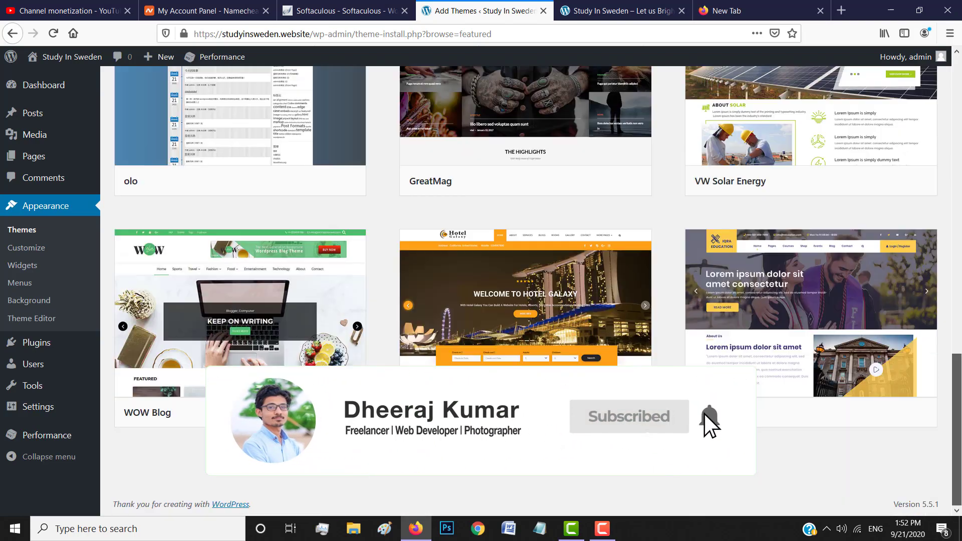
pyautogui.moveTo(960, 475); pyautogui.dragTo(958, 171)
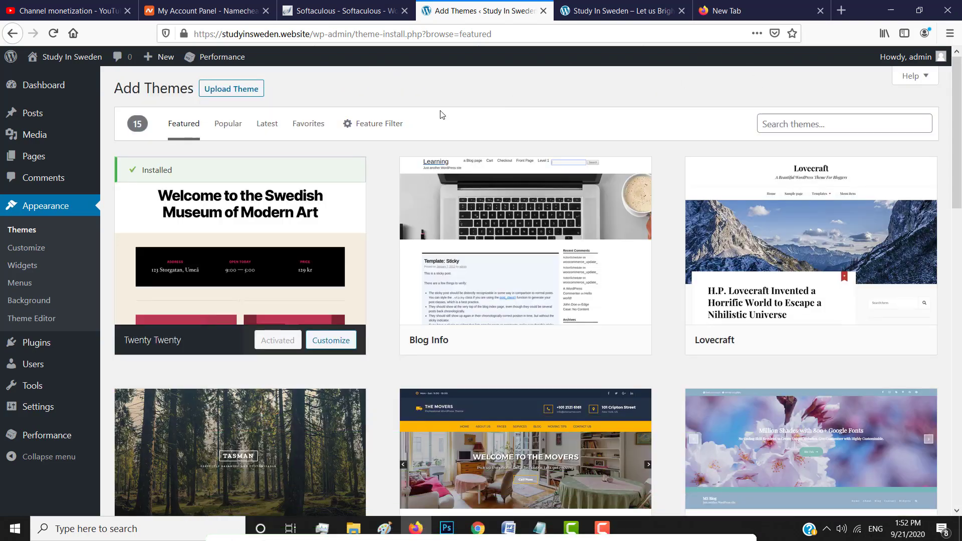
# - Show the Popular themes and look through the available designs
pyautogui.click(228, 124)
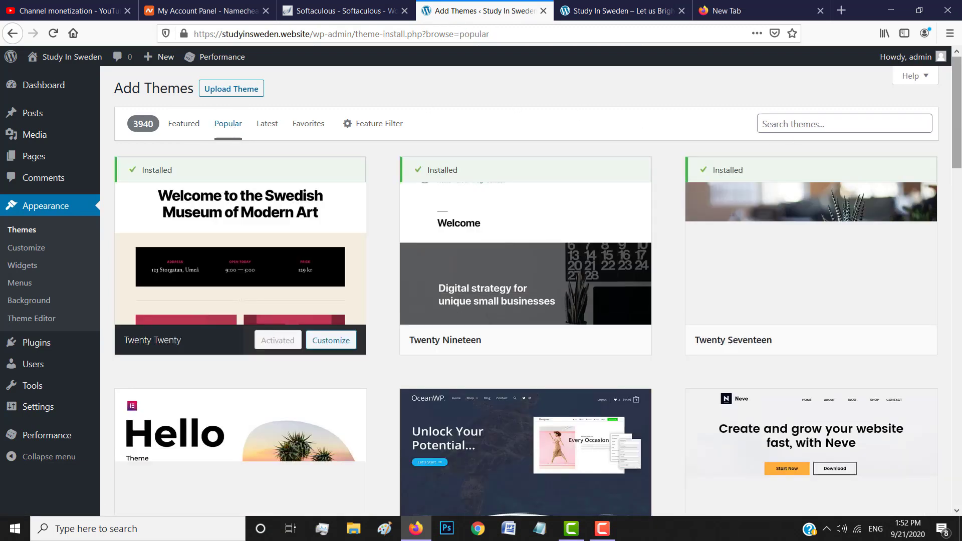
pyautogui.moveTo(959, 105); pyautogui.dragTo(953, 352)
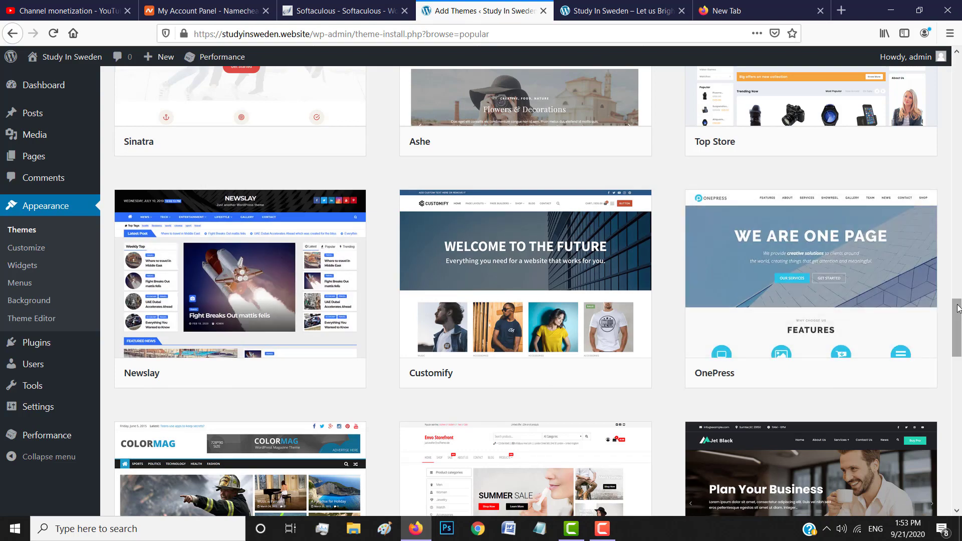
pyautogui.scroll(-3, 957, 310)
pyautogui.scroll(-2, 957, 335)
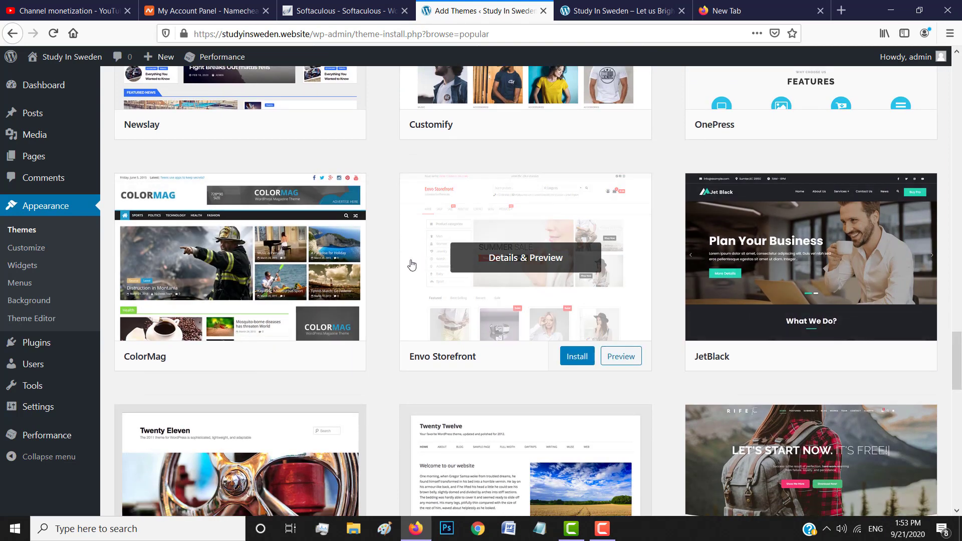
# - Open the preview of the ColorMag theme and look over its sample page layout
pyautogui.click(251, 262)
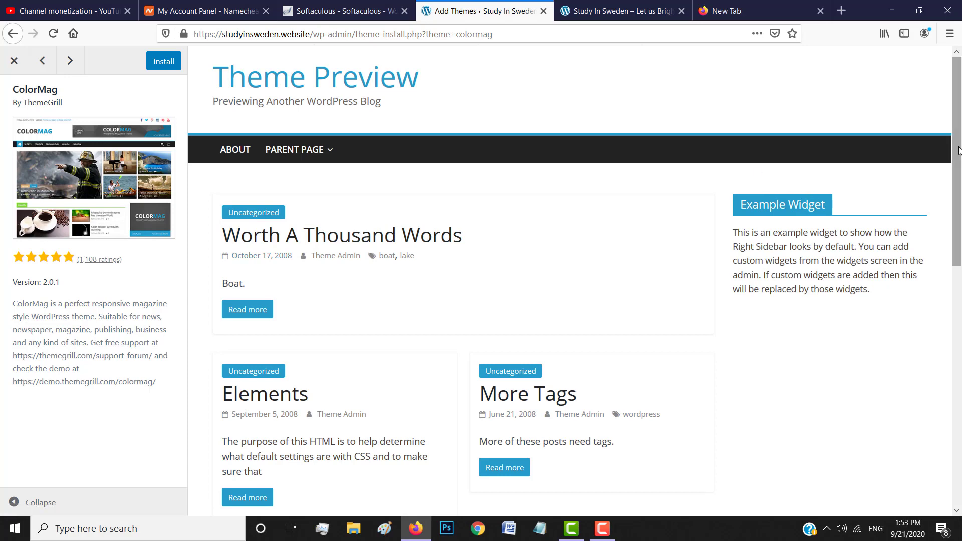
pyautogui.moveTo(957, 150); pyautogui.dragTo(959, 220)
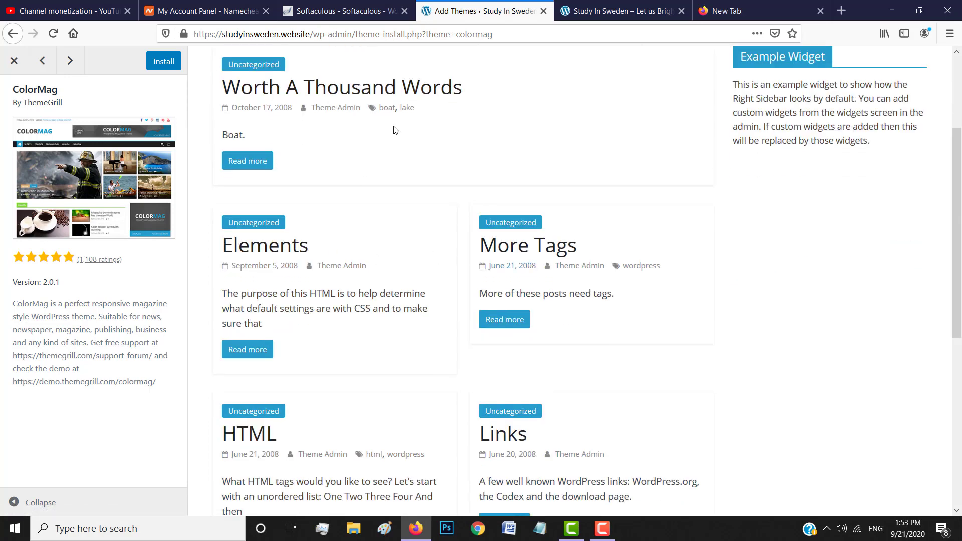
pyautogui.scroll(2, 396, 130)
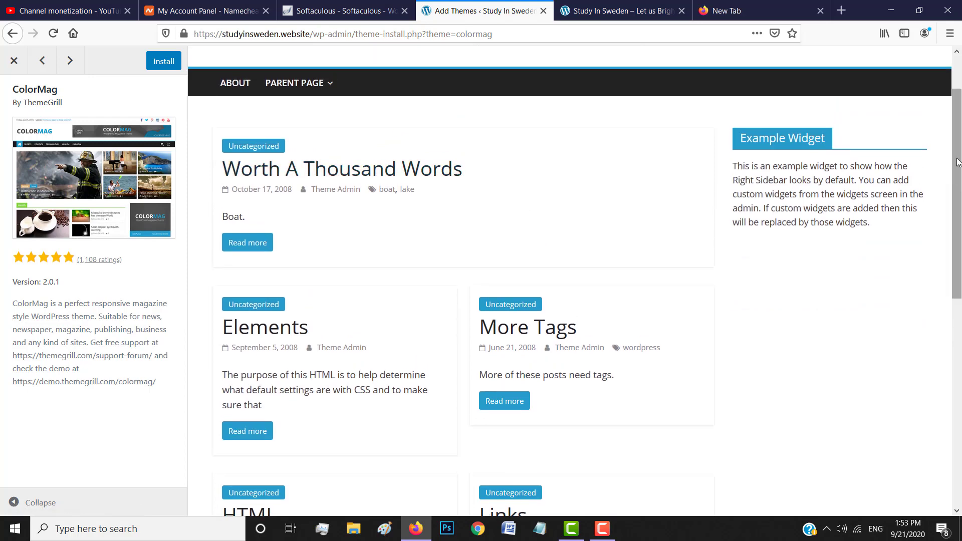
pyautogui.moveTo(955, 164); pyautogui.dragTo(955, 134)
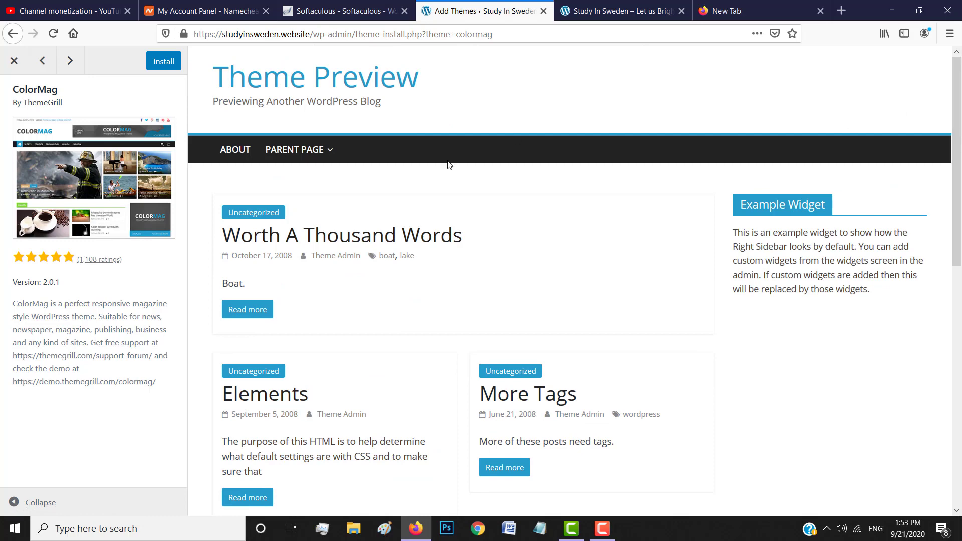
pyautogui.moveTo(289, 164)
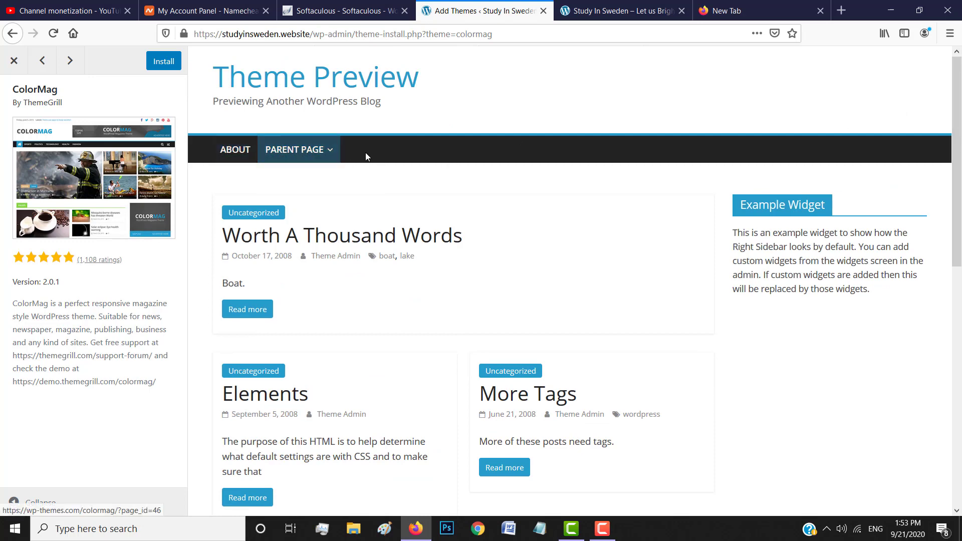
# - Install and activate the ColorMag theme, and dismiss its welcome notice
pyautogui.click(165, 64)
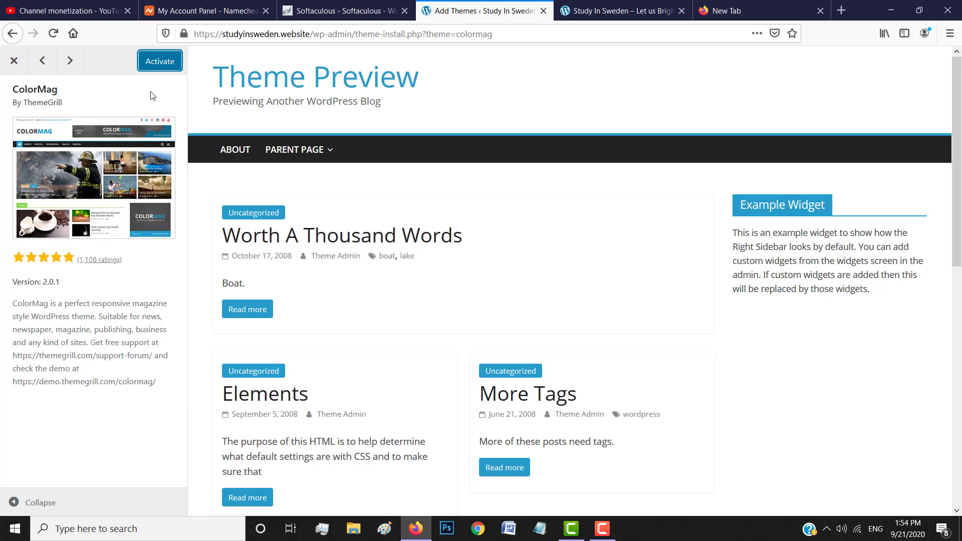
pyautogui.click(158, 62)
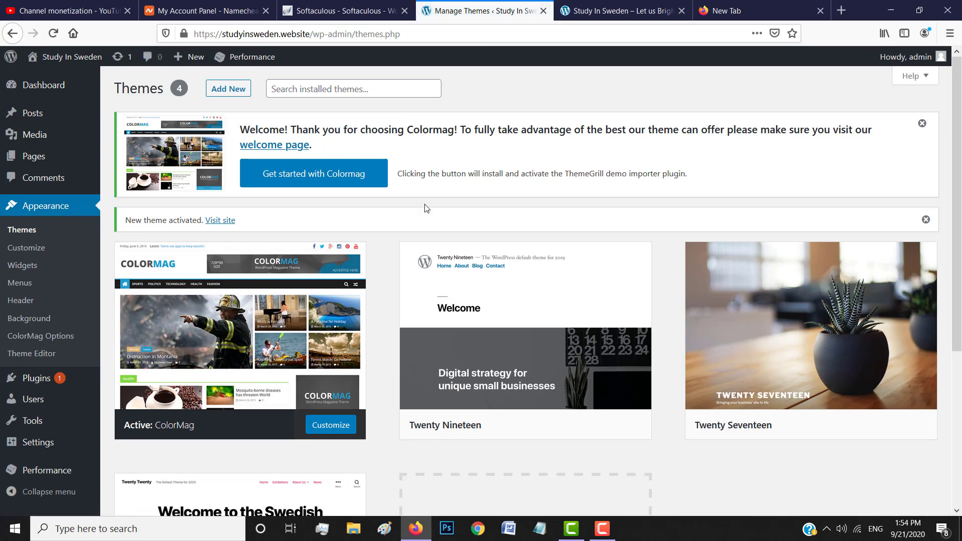
pyautogui.click(921, 123)
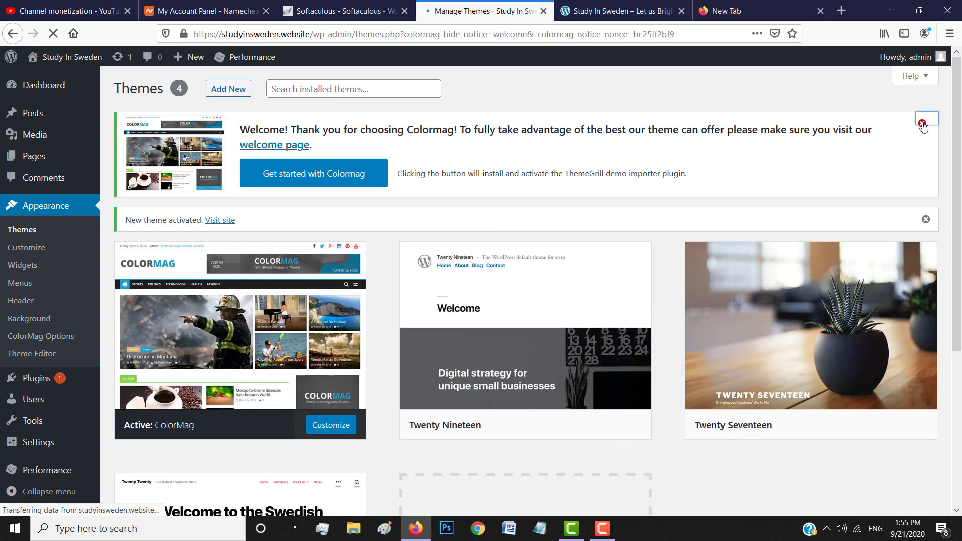
# - Reload the live Study In Sweden site to view it with the new theme, and return to the dashboard
pyautogui.click(626, 10)
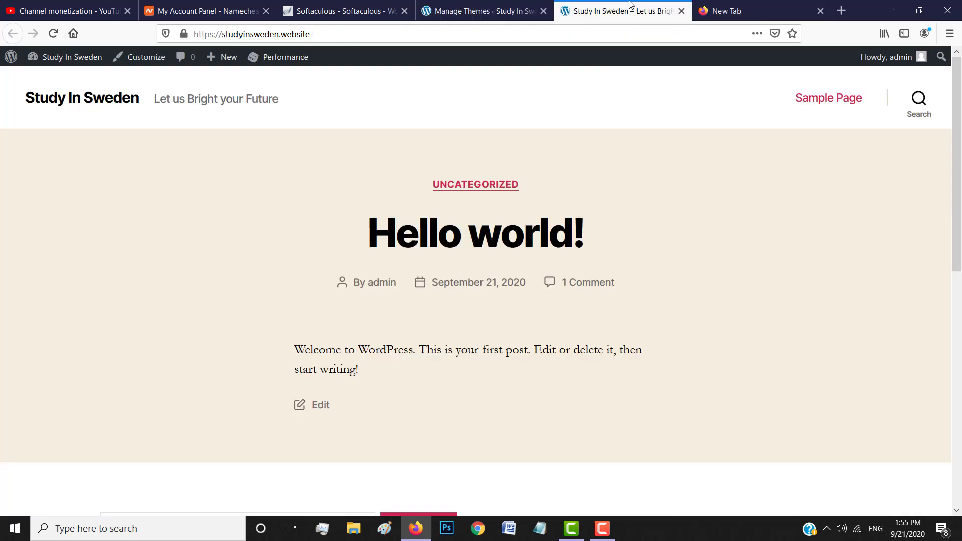
pyautogui.click(53, 34)
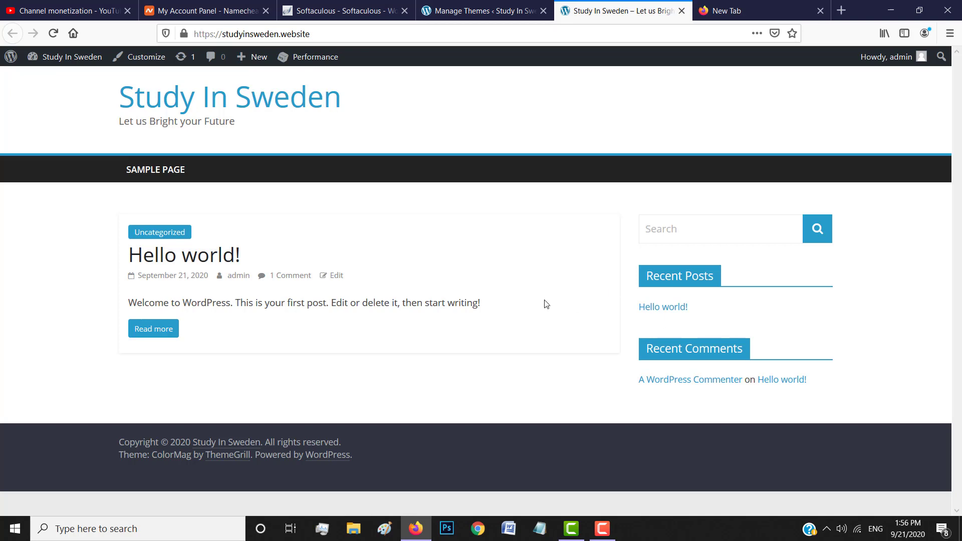
pyautogui.click(470, 10)
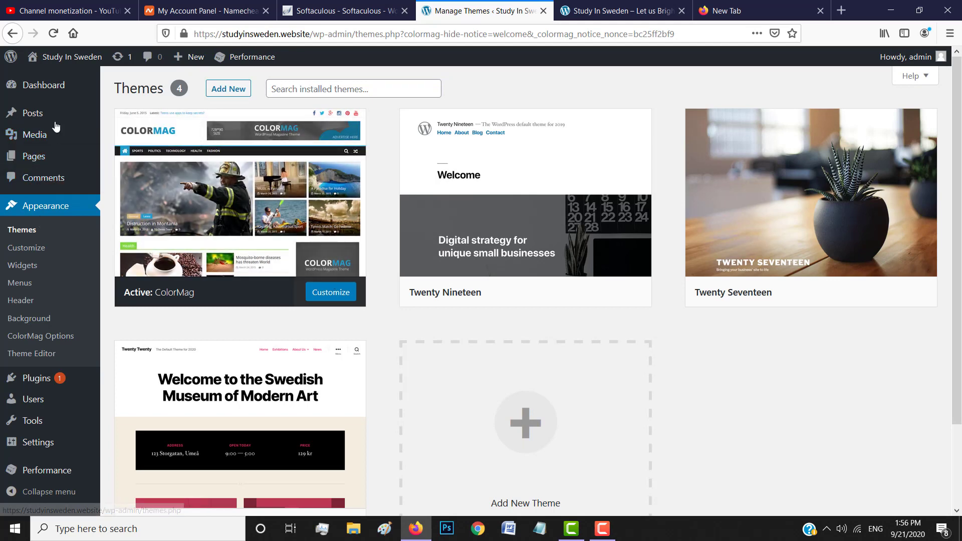
# - Move the "Hello world!" post to the trash and reload the list of all posts
pyautogui.moveTo(49, 116)
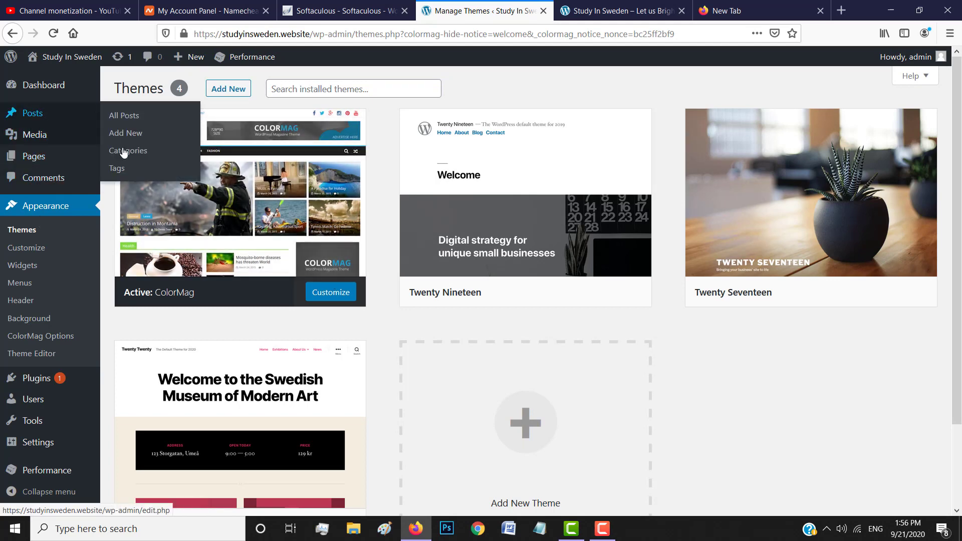
pyautogui.click(125, 116)
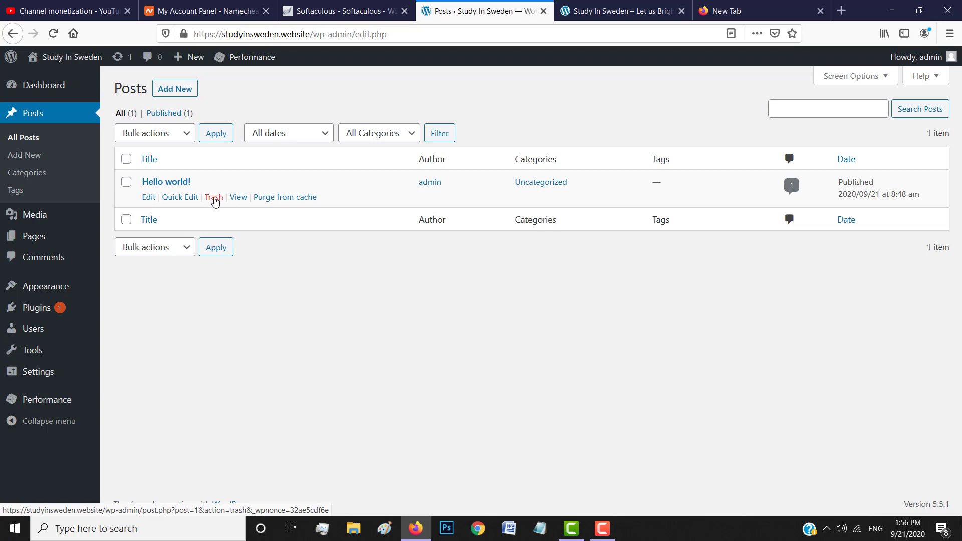
pyautogui.click(215, 200)
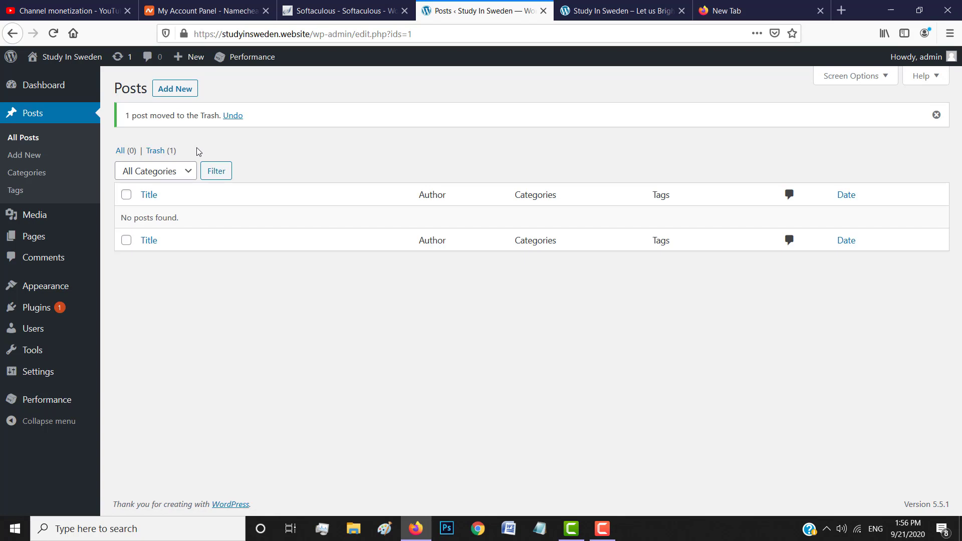
pyautogui.click(32, 137)
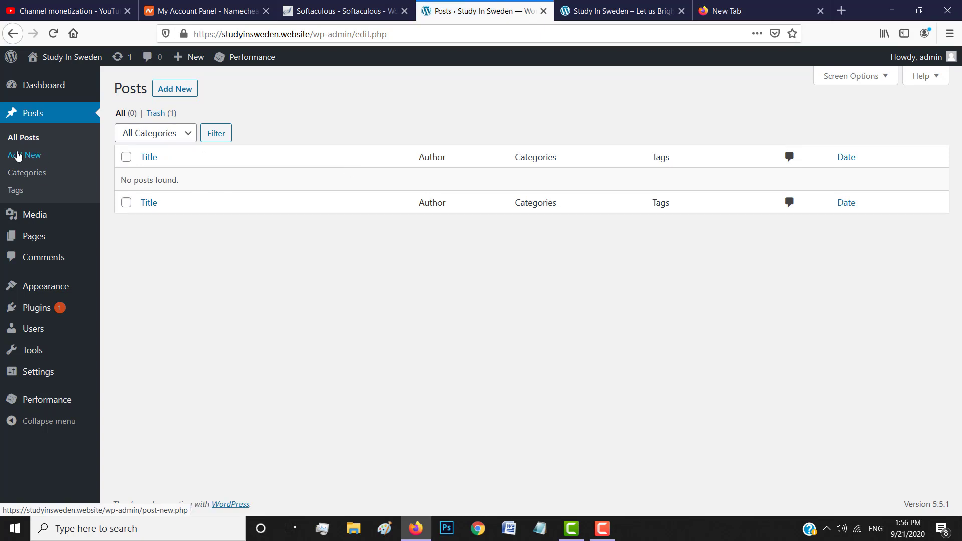
# - Open the Uncategorized post category for editing and clear its name
pyautogui.click(31, 175)
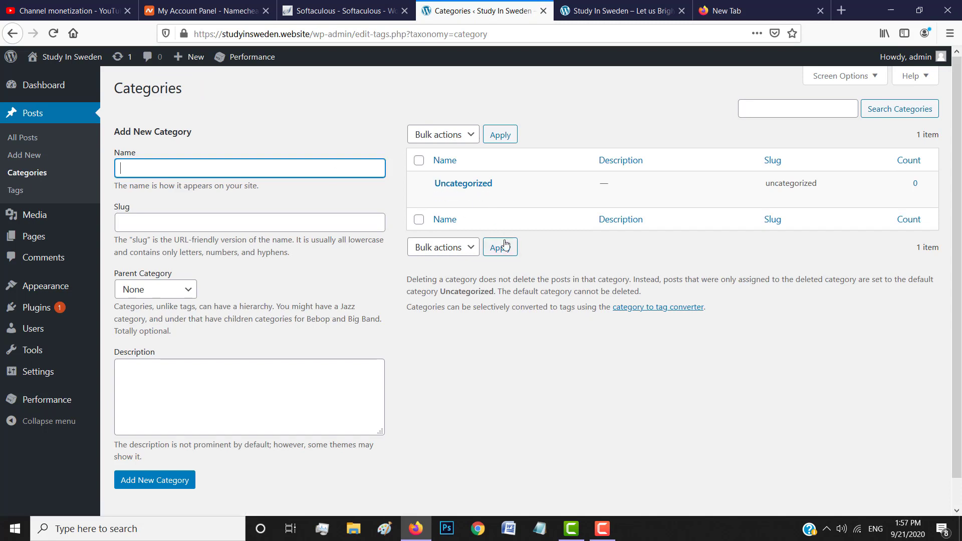
pyautogui.moveTo(491, 202)
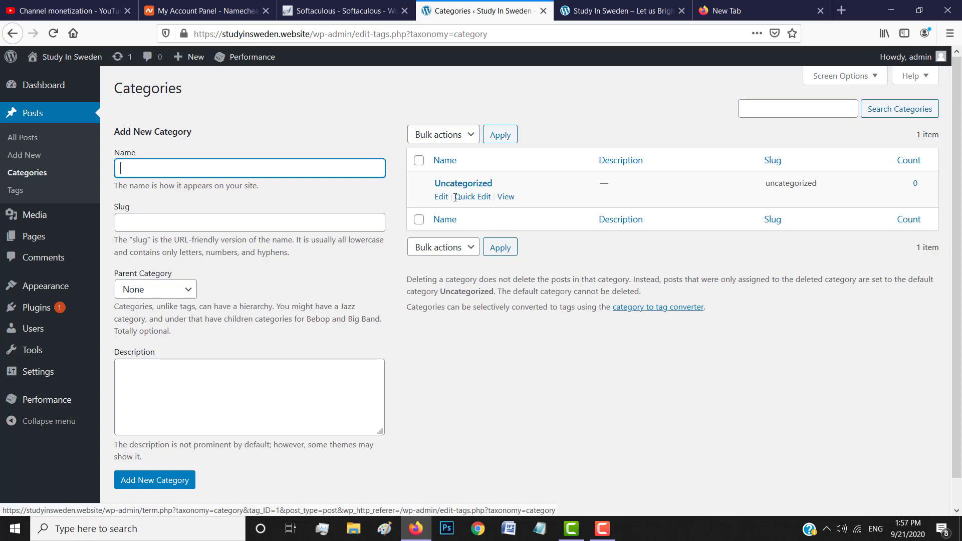
pyautogui.click(442, 197)
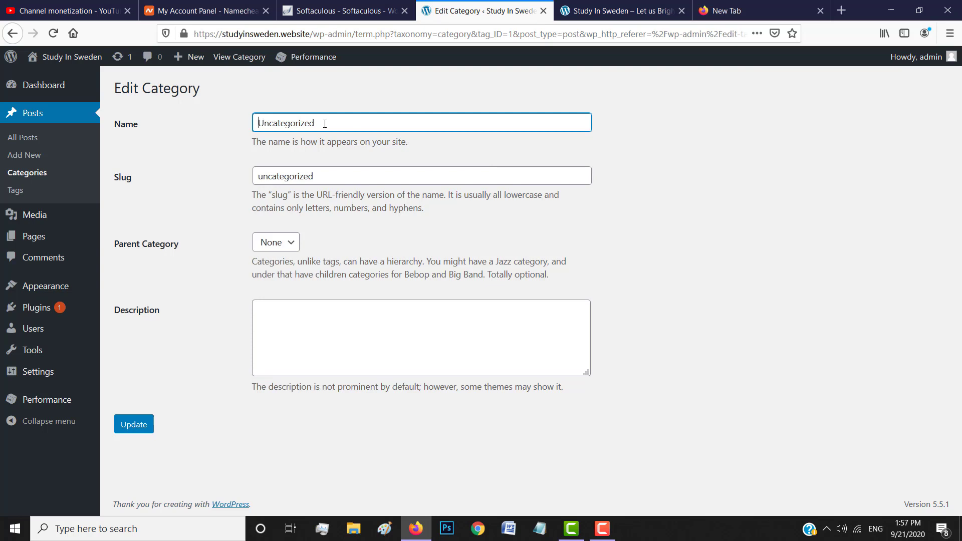
pyautogui.moveTo(324, 124); pyautogui.dragTo(234, 122)
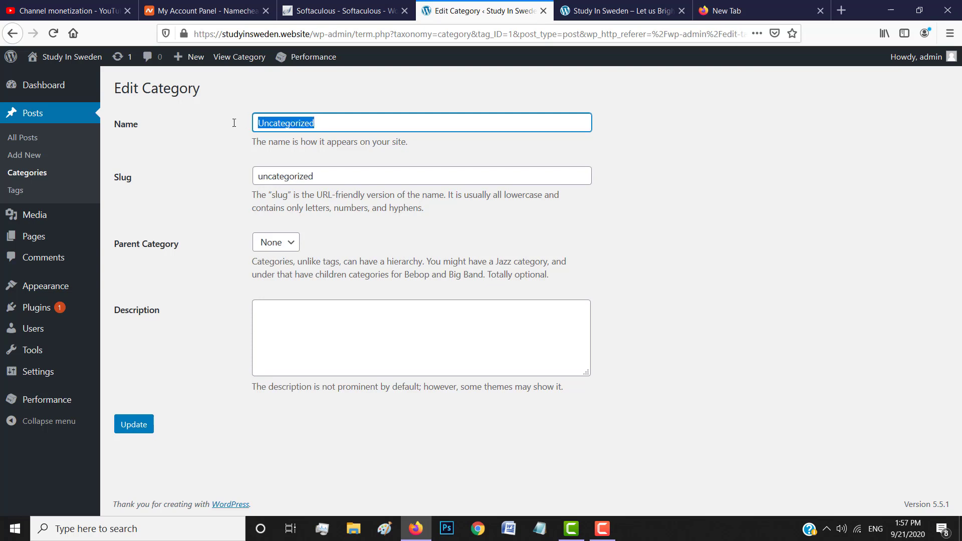
pyautogui.press('BackSpace')
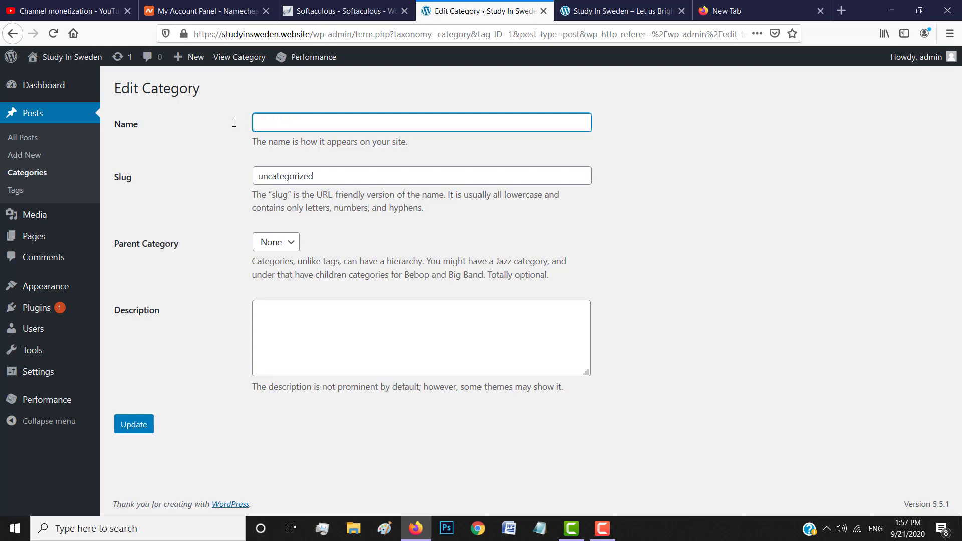
# - Switch to Notepad and write the heading "Educational Blog" with the topics Study and Travel listed below it
pyautogui.click(539, 528)
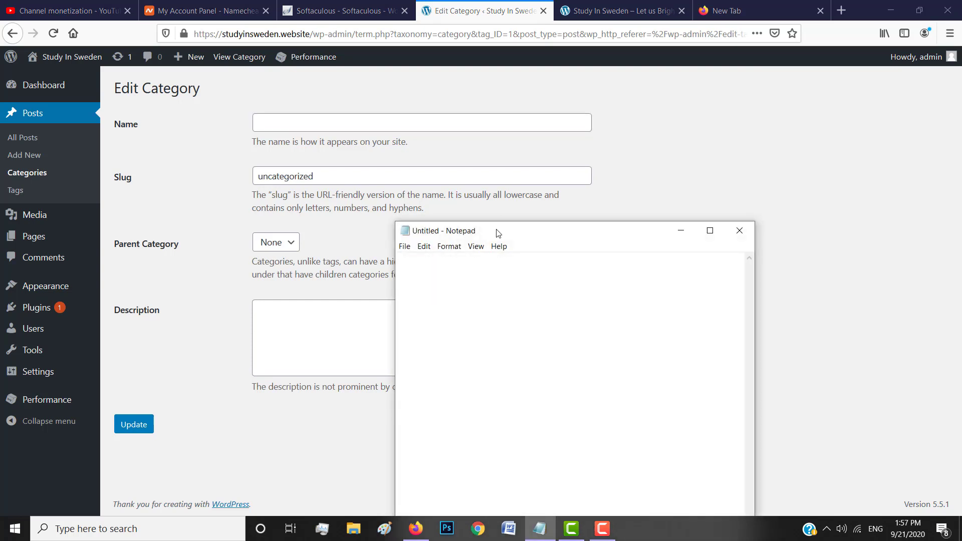
pyautogui.moveTo(499, 230); pyautogui.dragTo(489, 114)
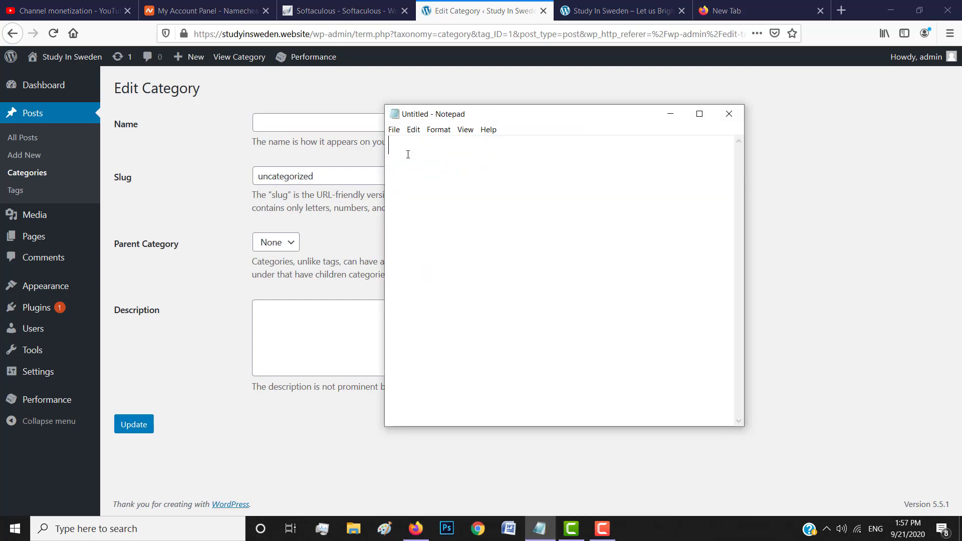
pyautogui.write('Education')
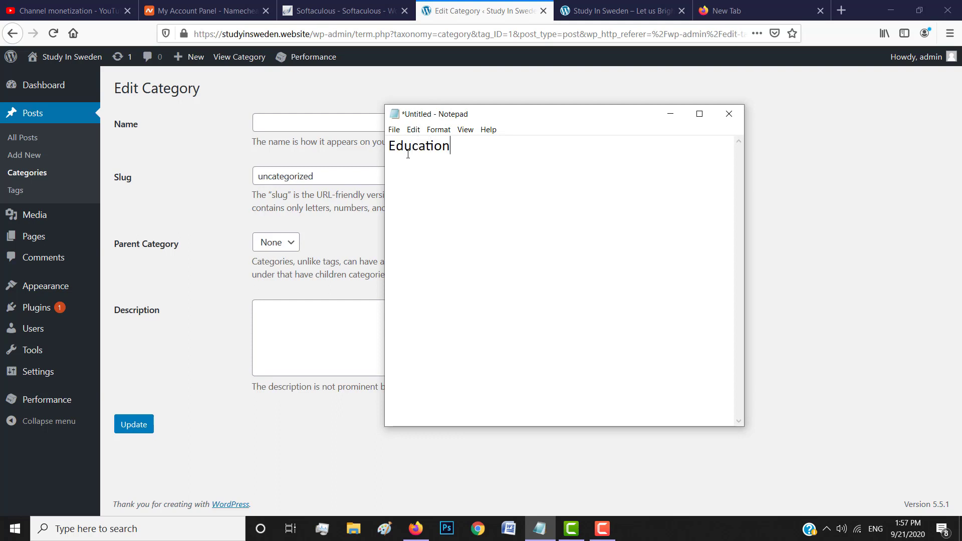
pyautogui.write('al Blog')
pyautogui.press('Return')
pyautogui.write('Study')
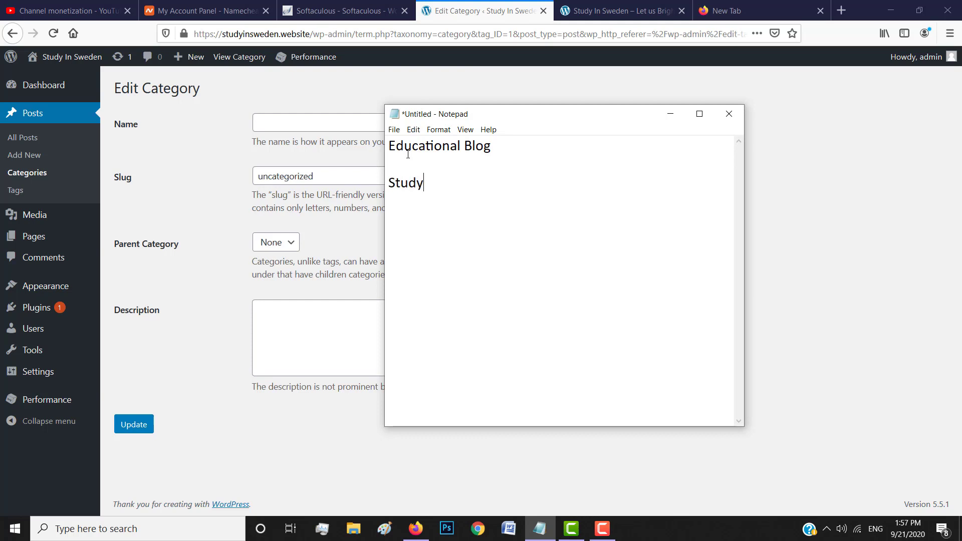
pyautogui.press('Return')
pyautogui.write('Travel')
pyautogui.press('Return')
pyautogui.write('Count')
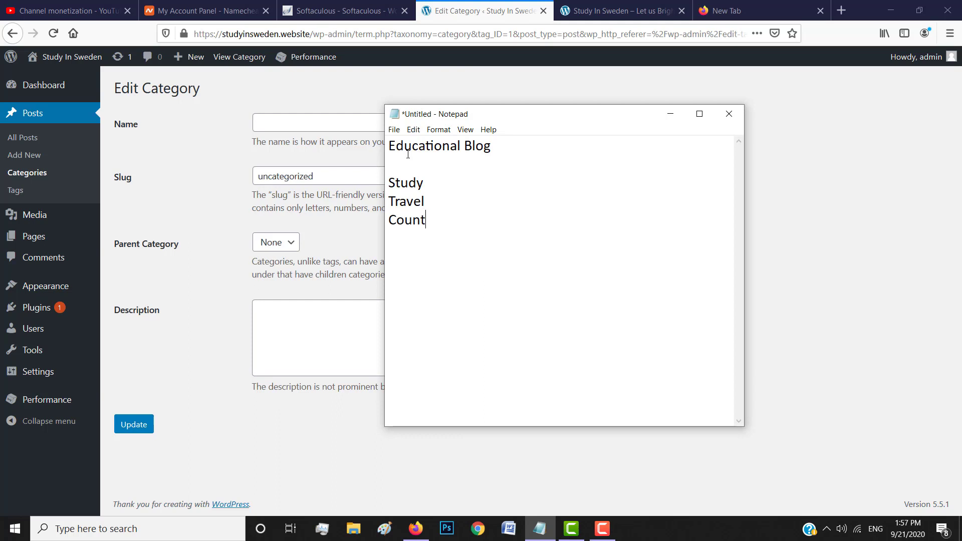
pyautogui.write('ries')
pyautogui.press('BackSpace')
pyautogui.press('BackSpace')
pyautogui.press('BackSpace')
pyautogui.press('BackSpace')
pyautogui.press('BackSpace')
pyautogui.press('BackSpace')
pyautogui.press('BackSpace')
pyautogui.press('BackSpace')
pyautogui.press('BackSpace')
# - Add IELTS and "GRE TOEFL" as further lines of the topic list
pyautogui.write('IELTS')
pyautogui.press('Return')
pyautogui.write('GR')
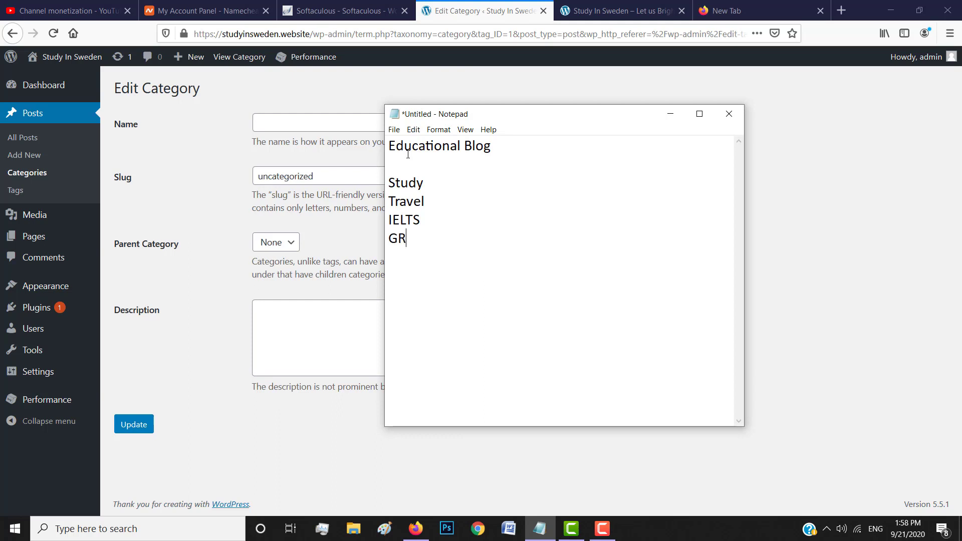
pyautogui.write('E TOEFL')
# - Return to the category being edited in WordPress, set both its slug and name to "Study", and update it
pyautogui.click(327, 179)
pyautogui.doubleClick(300, 177)
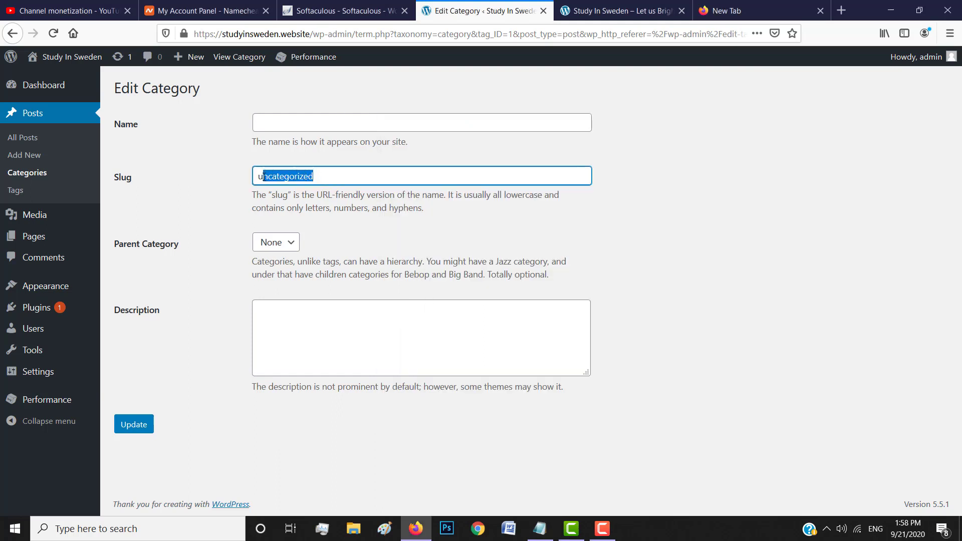
pyautogui.press('BackSpace')
pyautogui.write('Study')
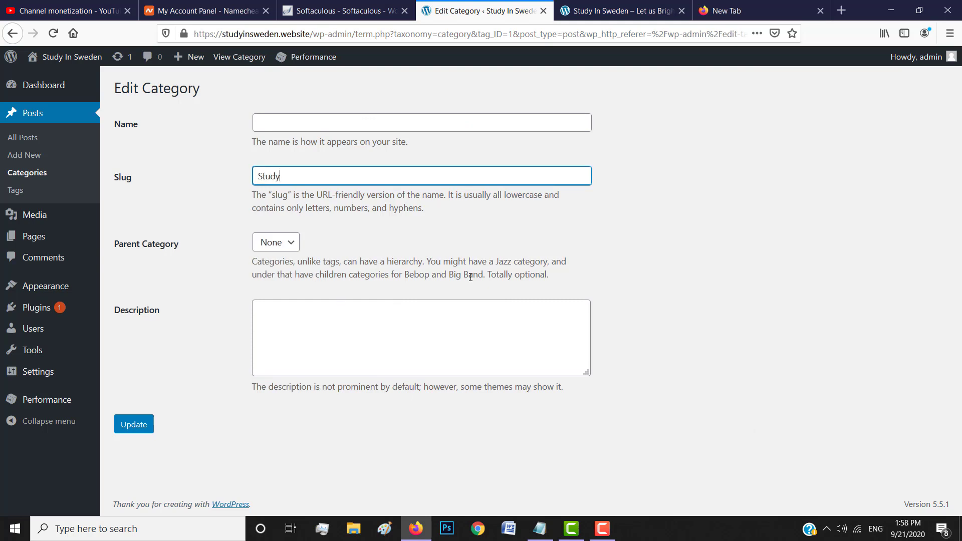
pyautogui.click(362, 125)
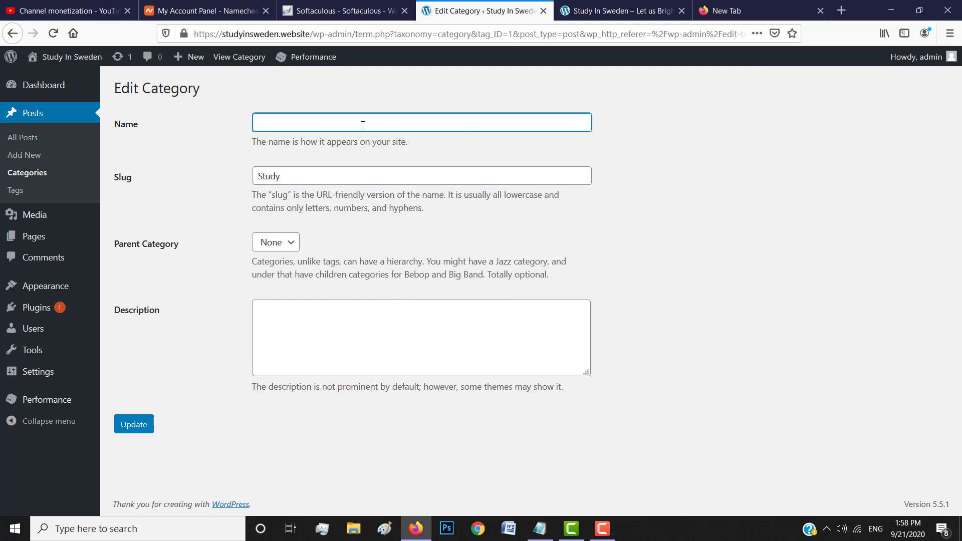
pyautogui.write('Study')
pyautogui.click(669, 233)
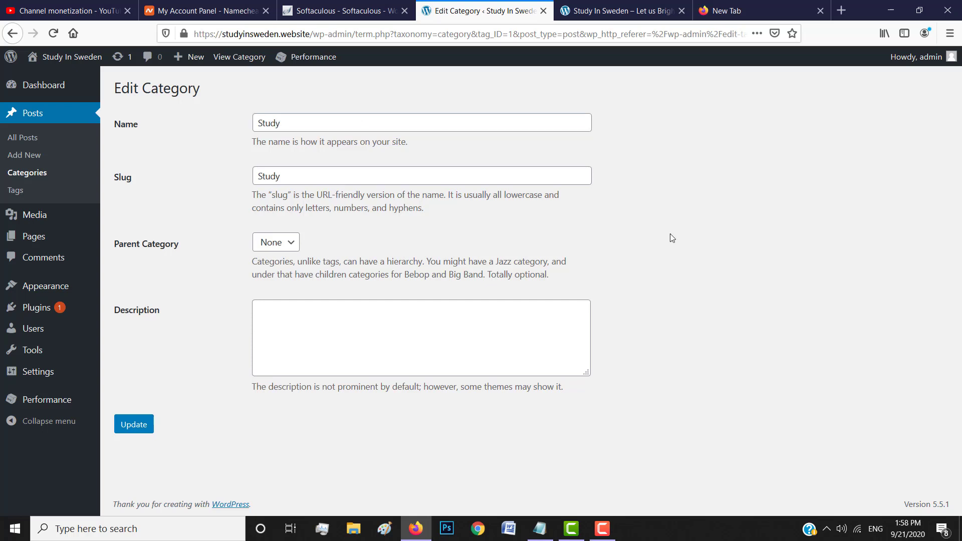
pyautogui.click(134, 425)
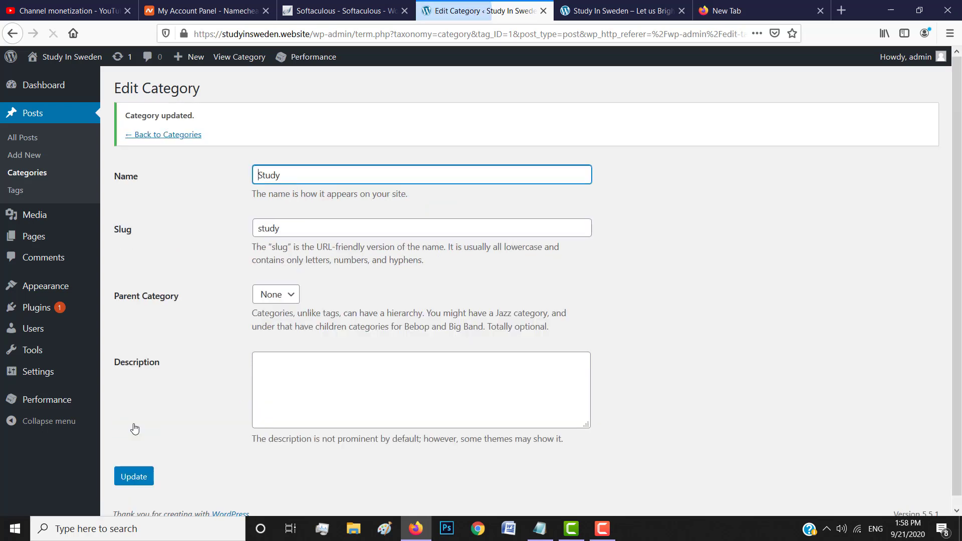
# - Go back to the category overview and add a new category named IELTS
pyautogui.click(35, 175)
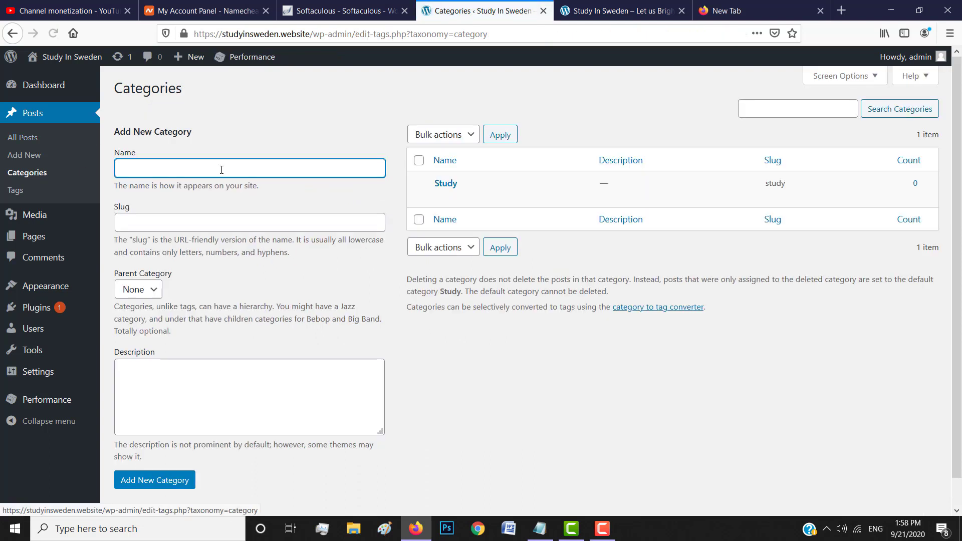
pyautogui.moveTo(454, 190)
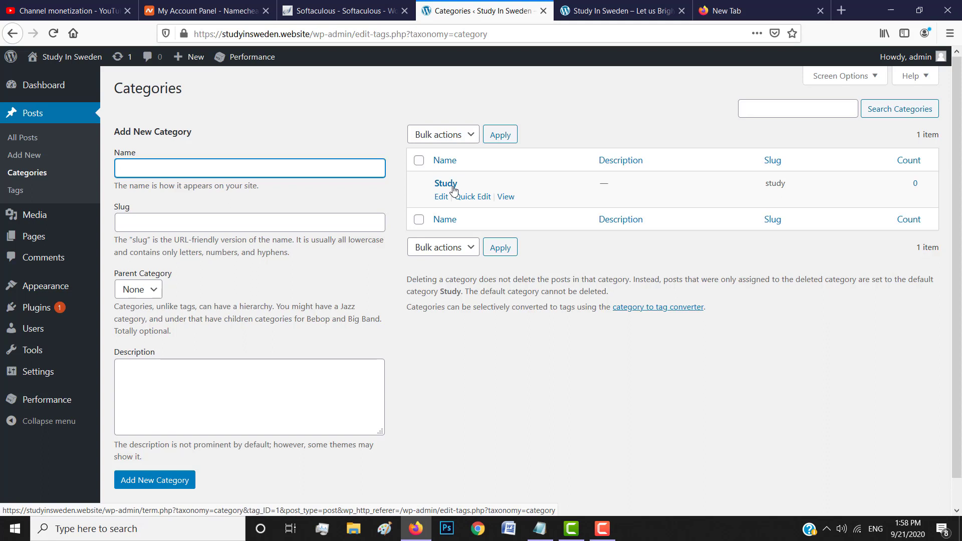
pyautogui.click(178, 168)
pyautogui.write('IELTS')
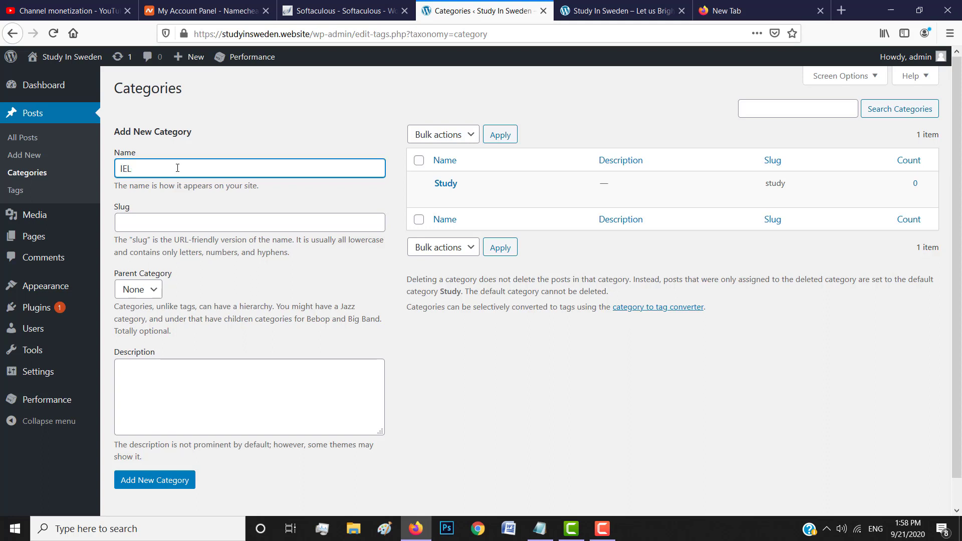
pyautogui.click(165, 481)
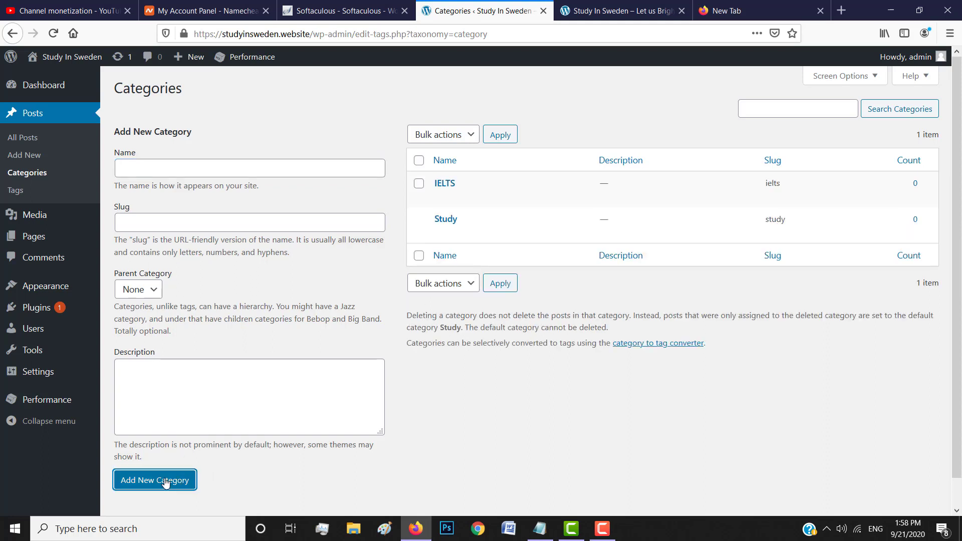
# - Add two more post categories named GRE and TOEFL, leaving their slug, parent and description at the defaults
pyautogui.click(149, 164)
pyautogui.write('G')
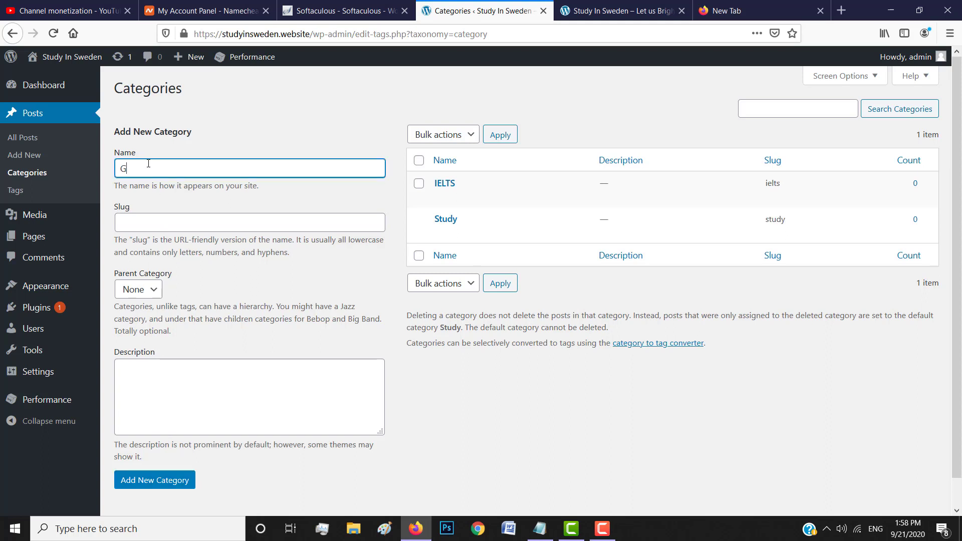
pyautogui.write('RE')
pyautogui.click(148, 479)
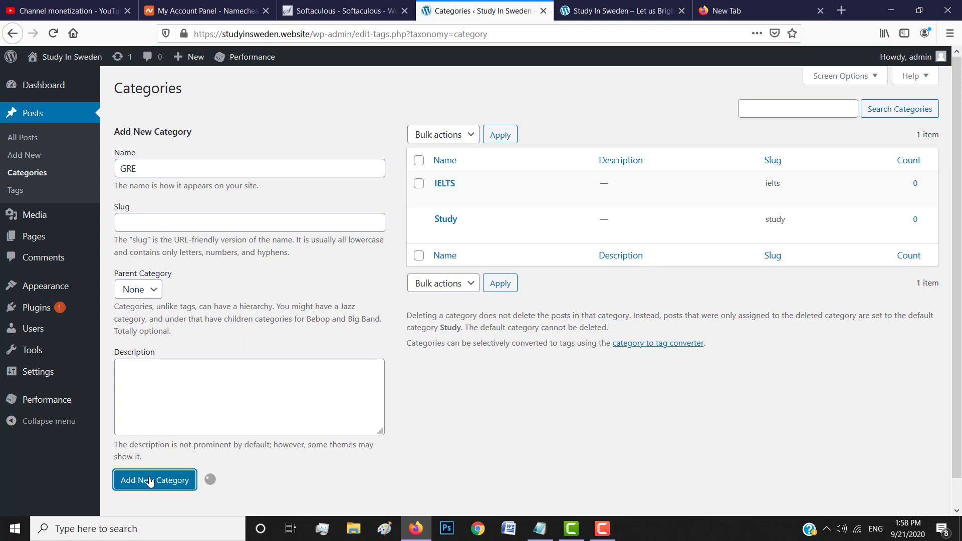
pyautogui.click(203, 167)
pyautogui.write('TOEFL')
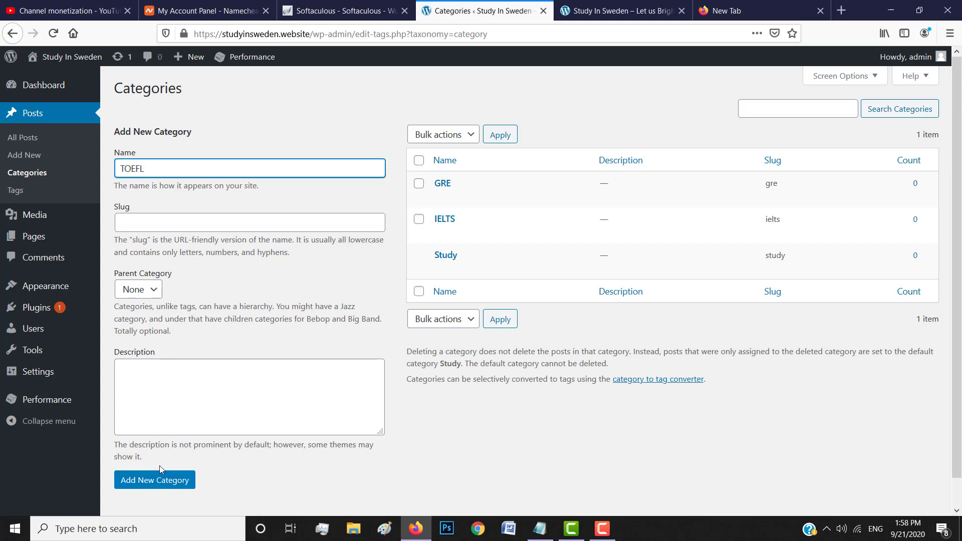
pyautogui.click(162, 480)
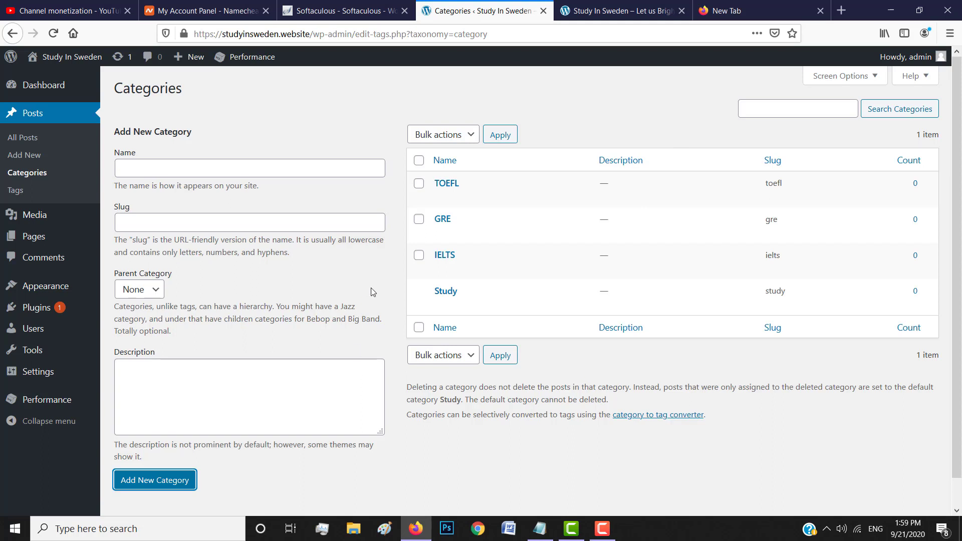
pyautogui.scroll(-1, 373, 292)
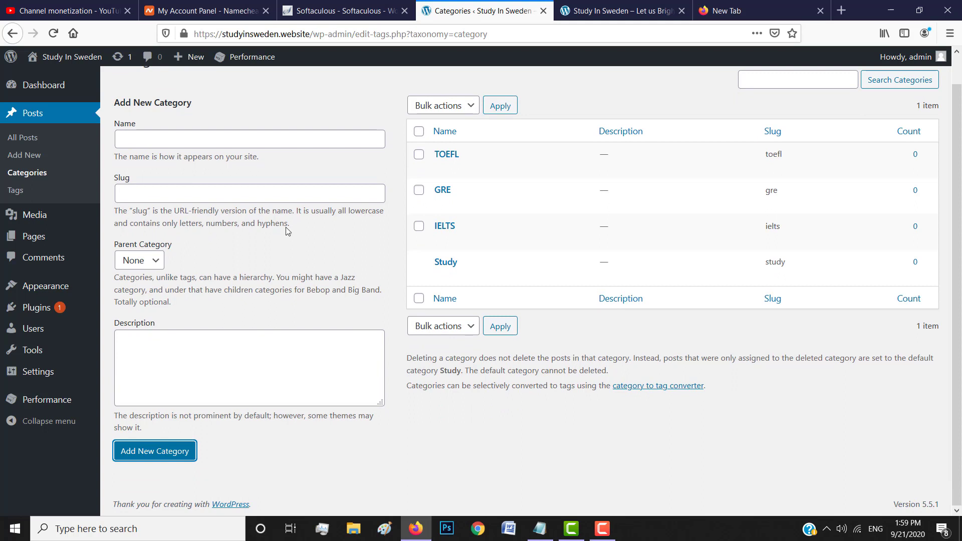
pyautogui.click(30, 140)
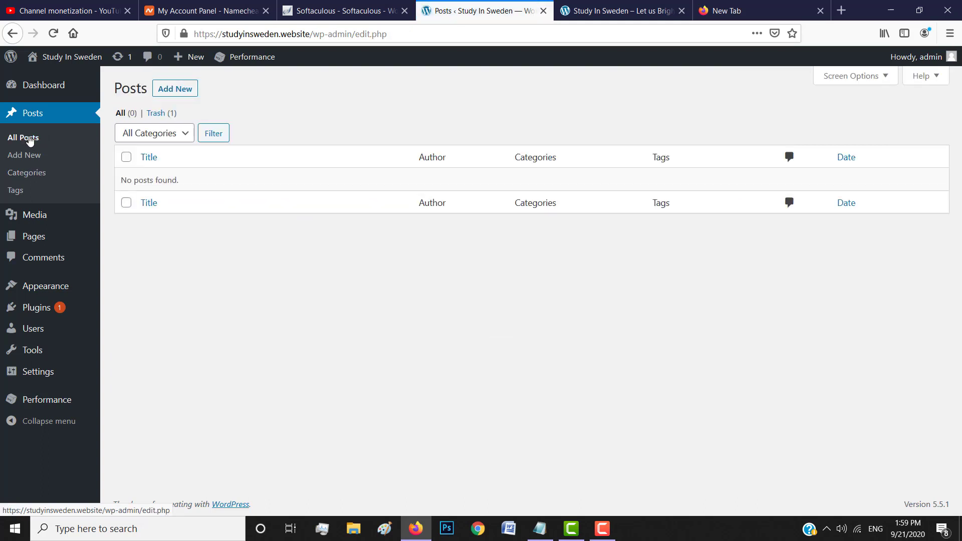
pyautogui.click(179, 90)
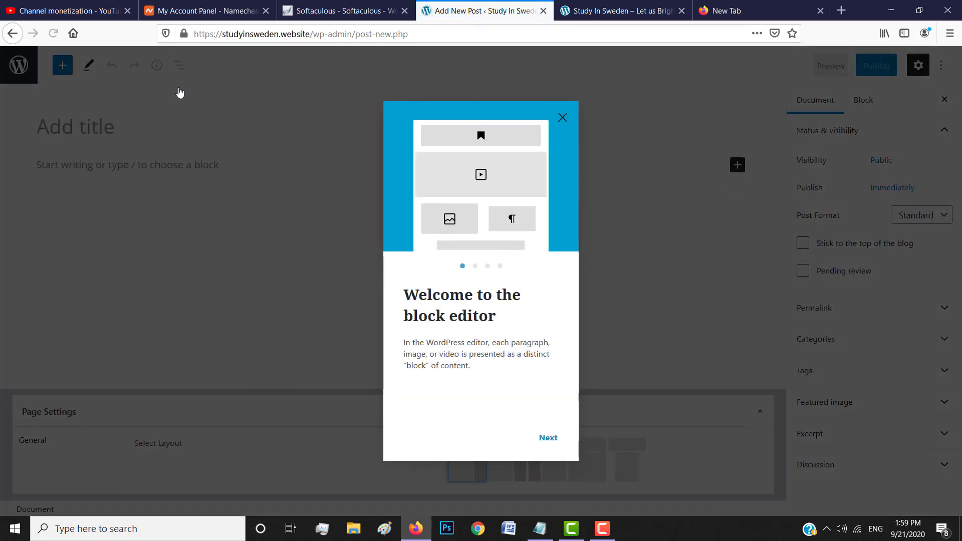
pyautogui.click(563, 117)
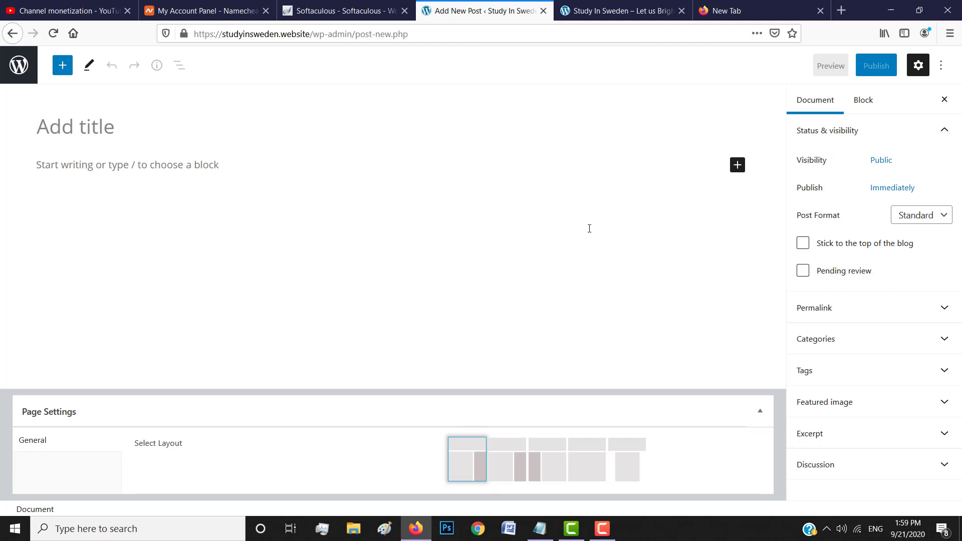
pyautogui.click(117, 126)
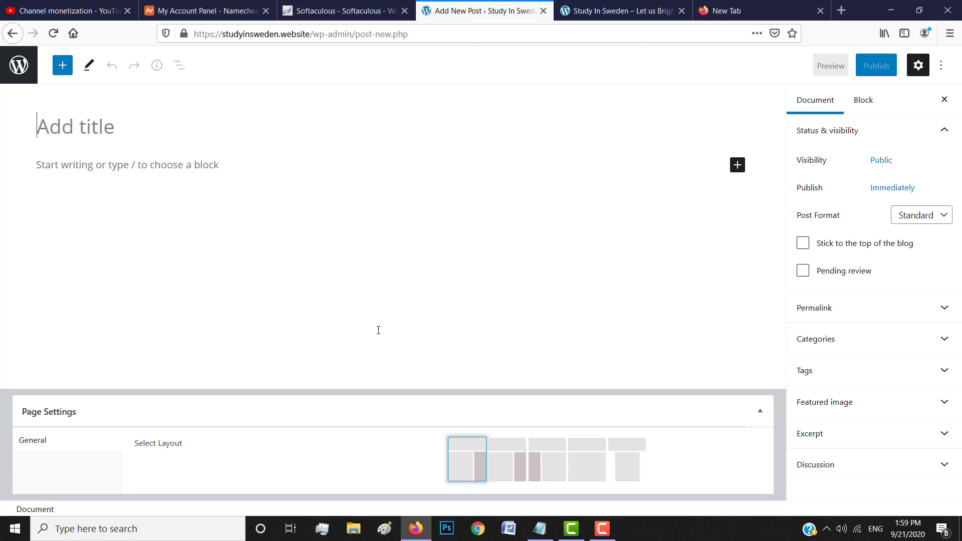
pyautogui.click(16, 38)
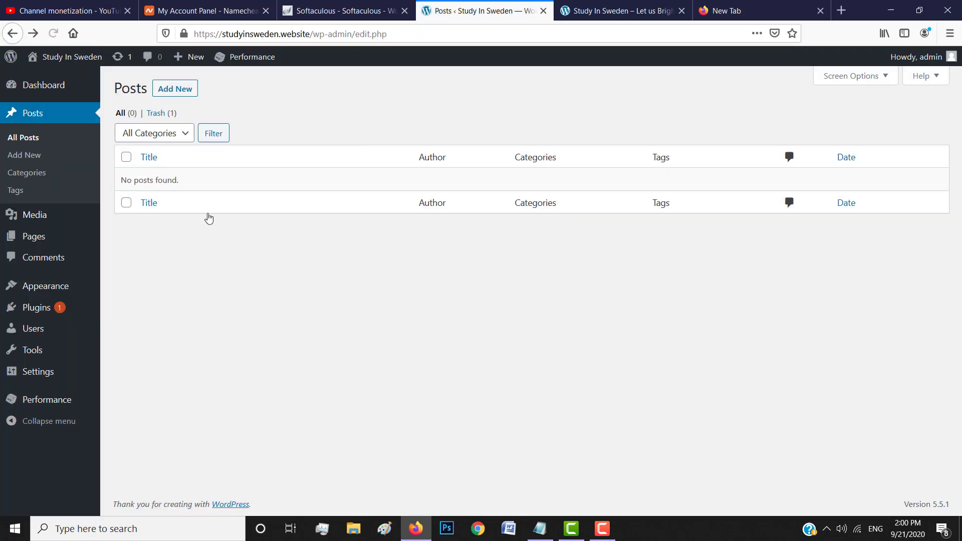
# - Open the installed plugins and activate Akismet Anti-Spam
pyautogui.moveTo(58, 310)
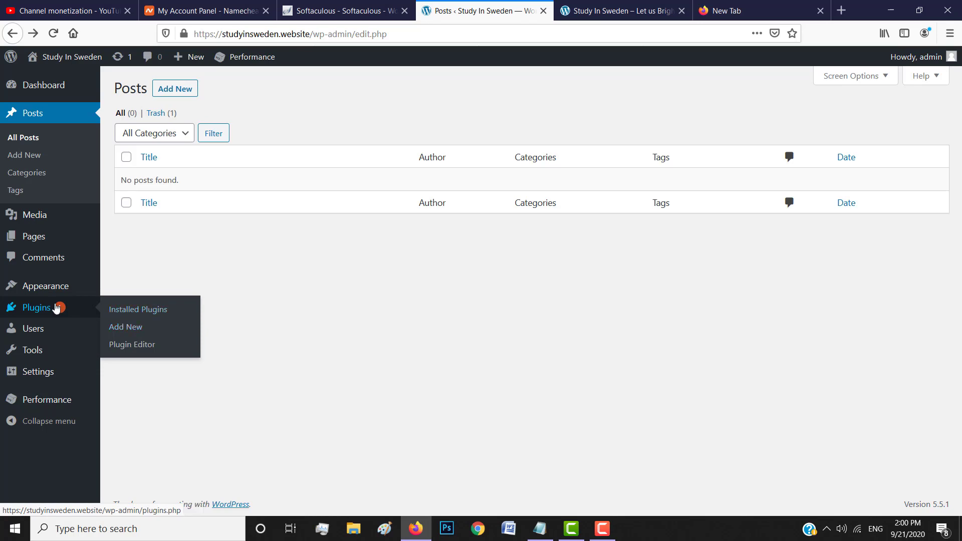
pyautogui.click(139, 310)
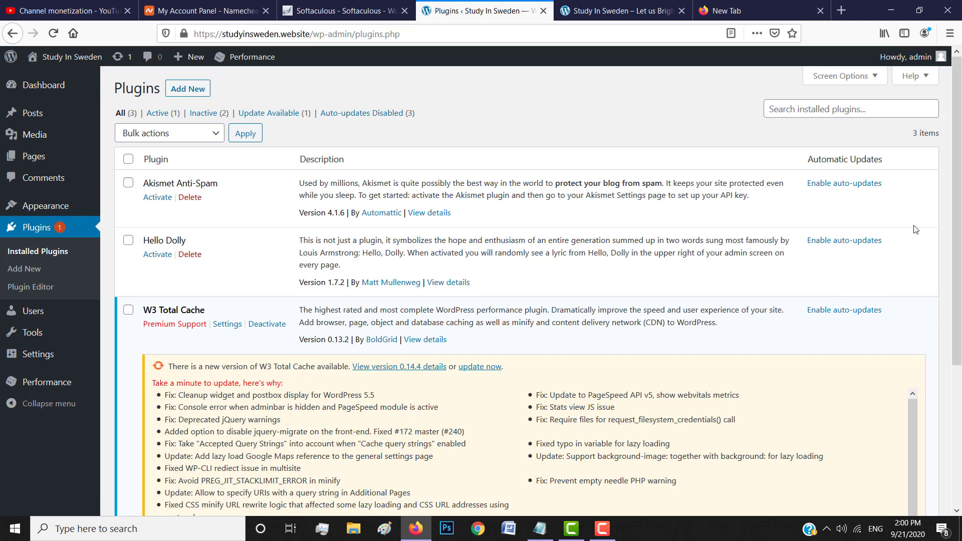
pyautogui.moveTo(960, 119)
pyautogui.mouseDown()
pyautogui.moveTo(959, 366)
pyautogui.moveTo(960, 105)
pyautogui.mouseUp()
pyautogui.click(161, 198)
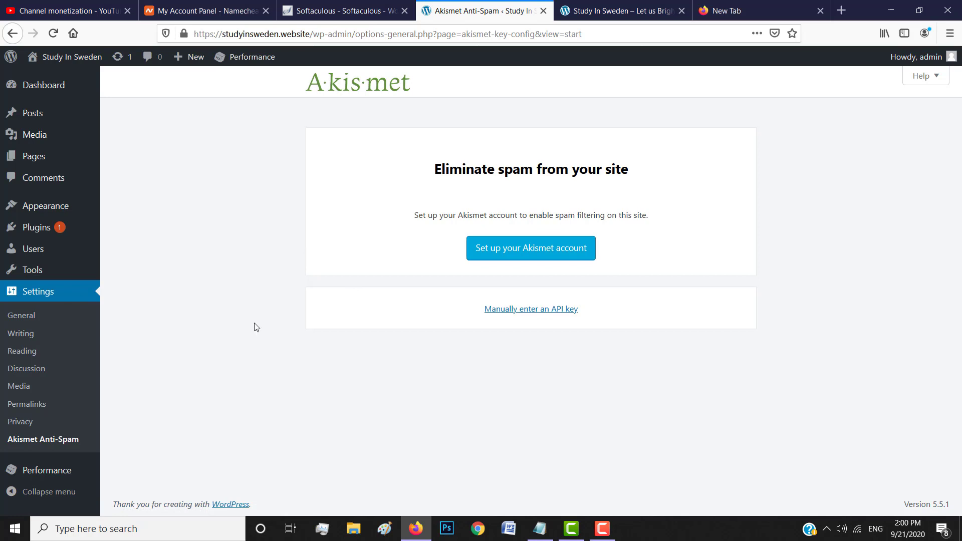
# - Return to the installed plugins and delete the Hello Dolly plugin, confirming the deletion
pyautogui.moveTo(40, 227)
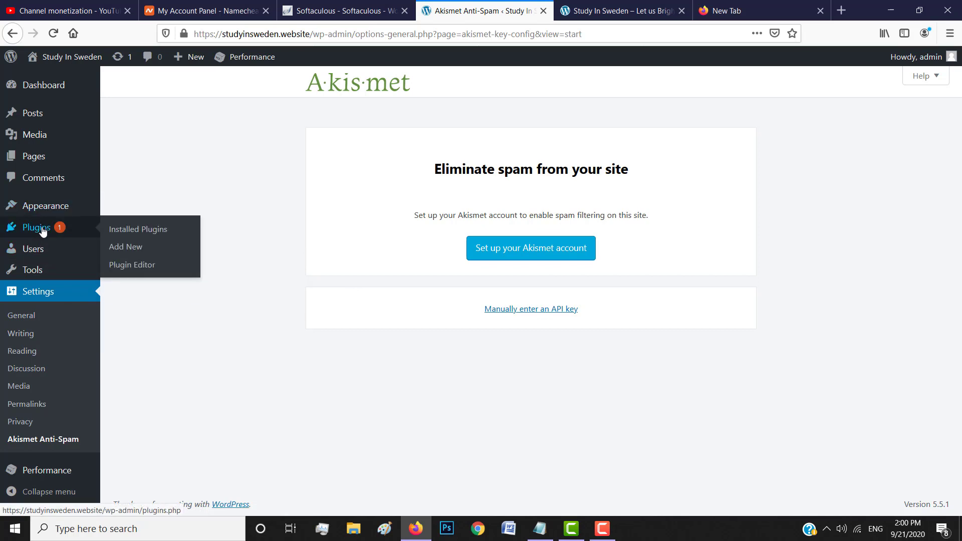
pyautogui.click(159, 230)
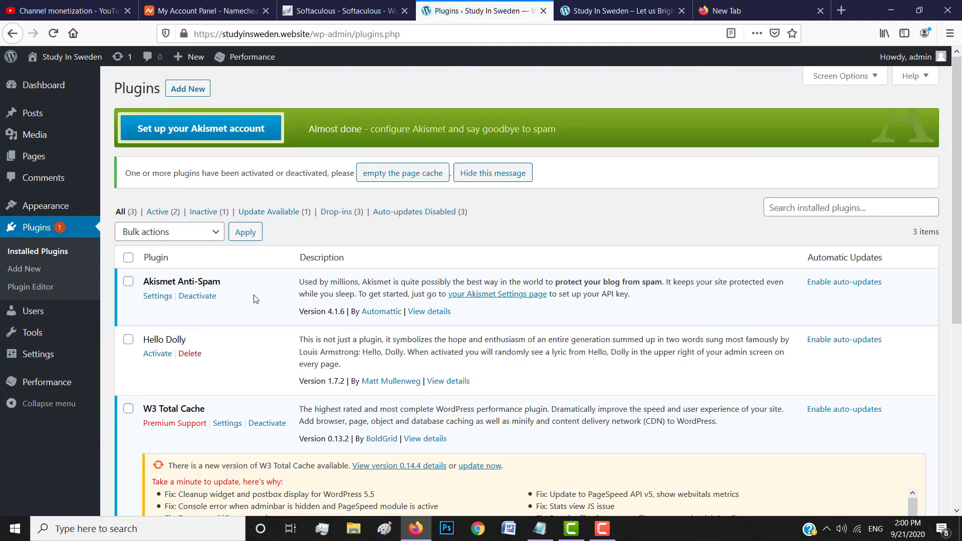
pyautogui.scroll(-3, 243, 301)
pyautogui.click(194, 238)
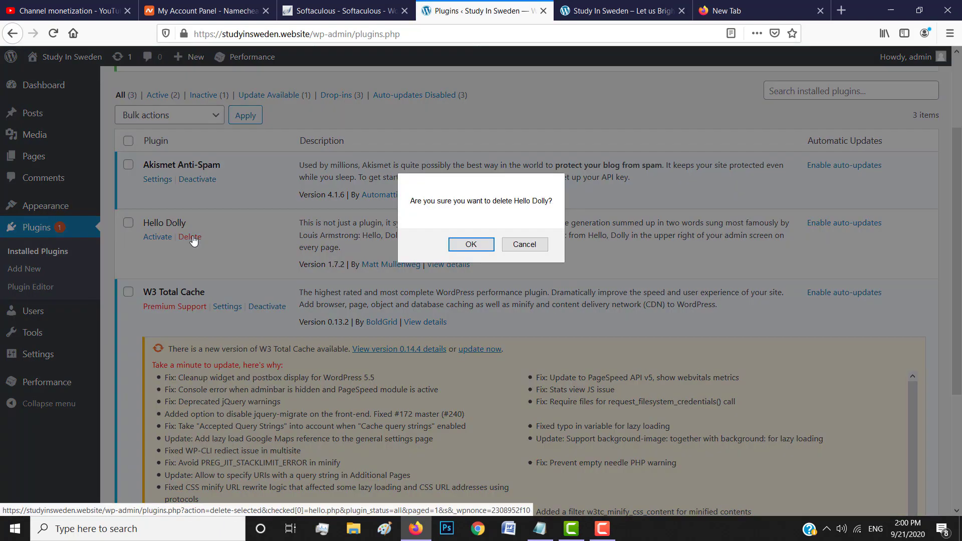
pyautogui.click(470, 243)
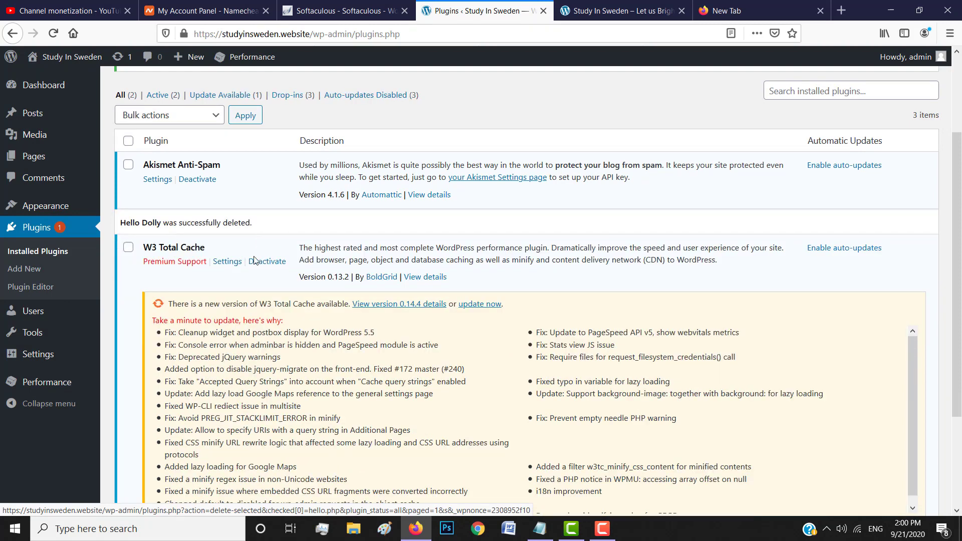
# - Update the W3 Total Cache plugin to version 0.14.4 from its update notice
pyautogui.scroll(-3, 588, 283)
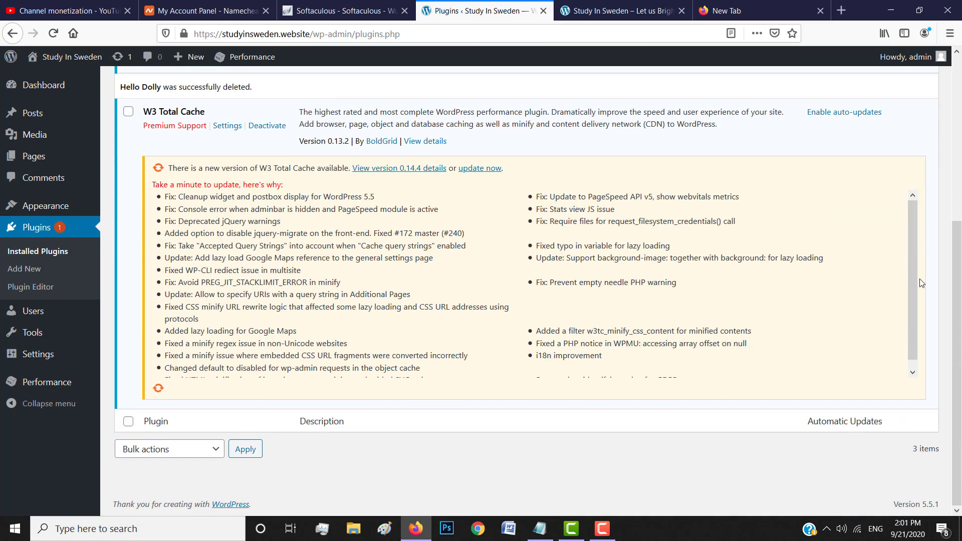
pyautogui.scroll(-1, 915, 277)
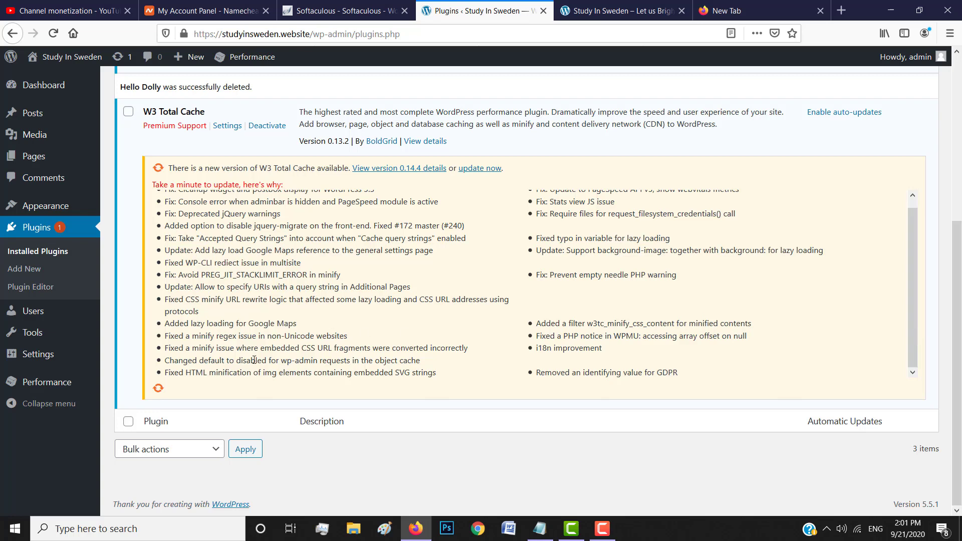
pyautogui.scroll(1, 281, 241)
pyautogui.scroll(1, 271, 170)
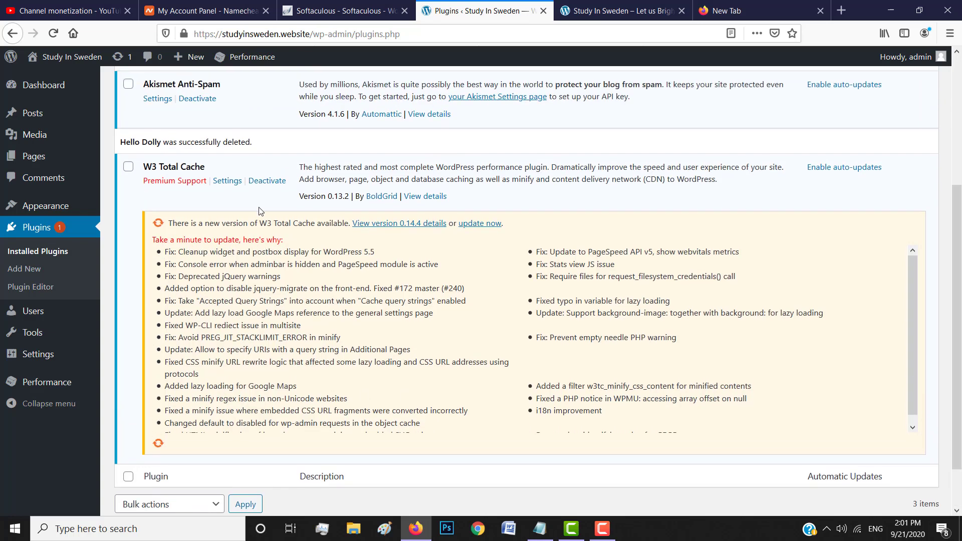
pyautogui.click(480, 223)
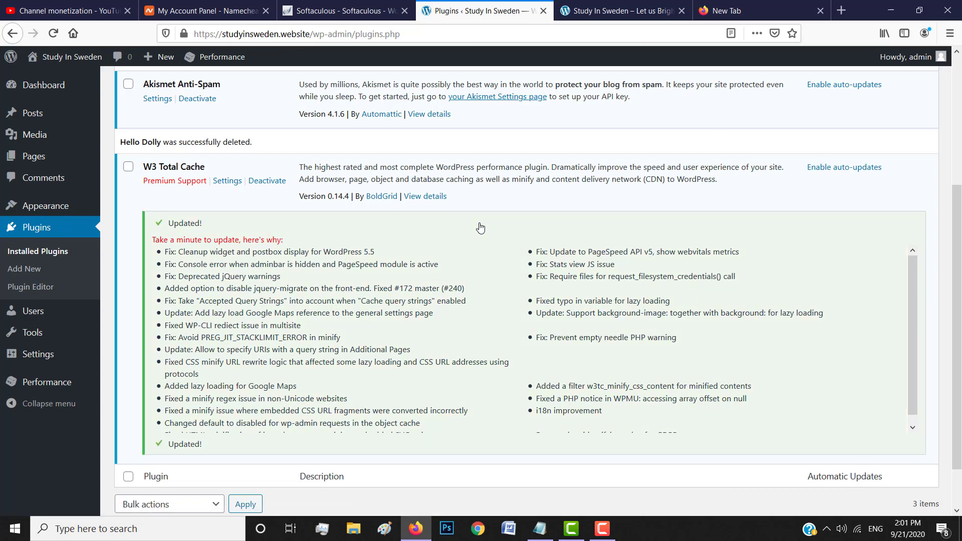
# - Enable automatic updates for both the Akismet Anti-Spam and W3 Total Cache plugins
pyautogui.scroll(2, 464, 250)
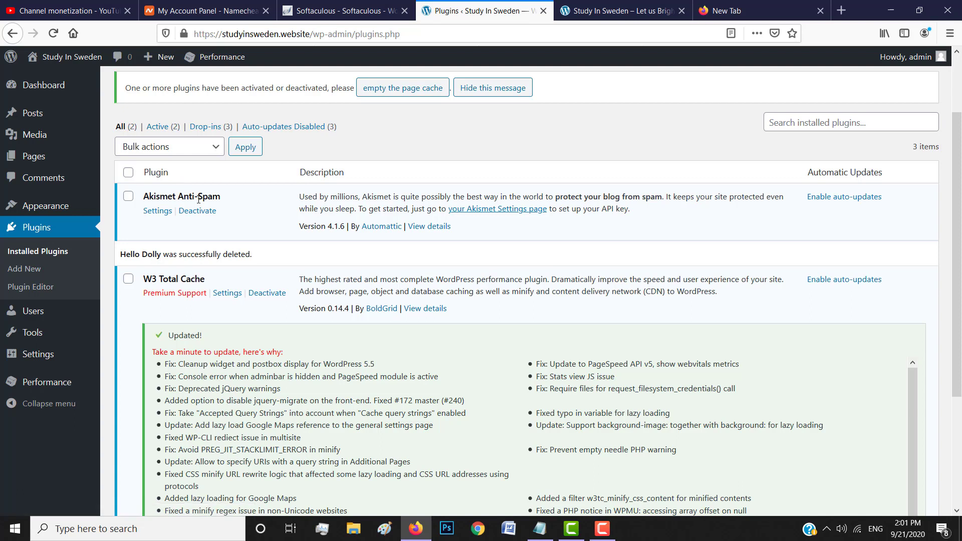
pyautogui.moveTo(145, 197); pyautogui.dragTo(221, 196)
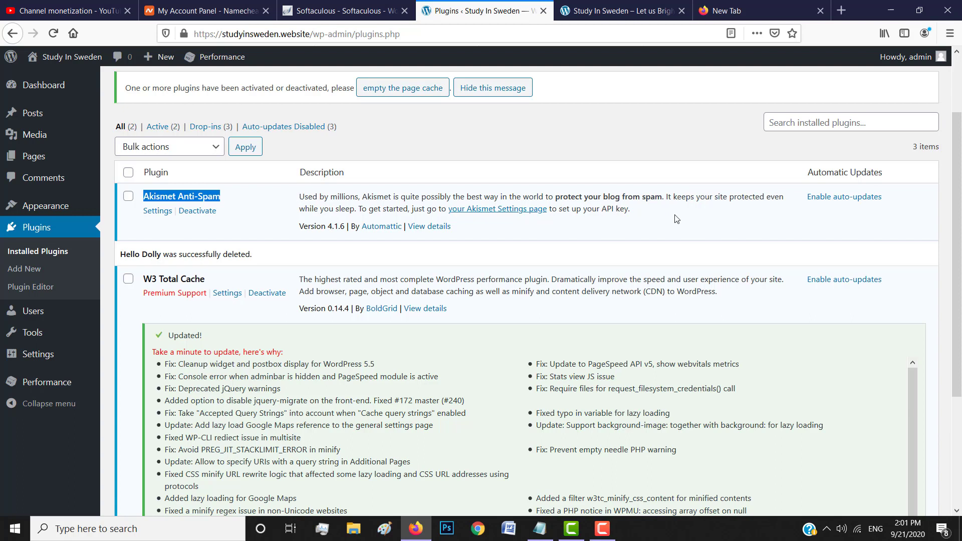
pyautogui.click(849, 197)
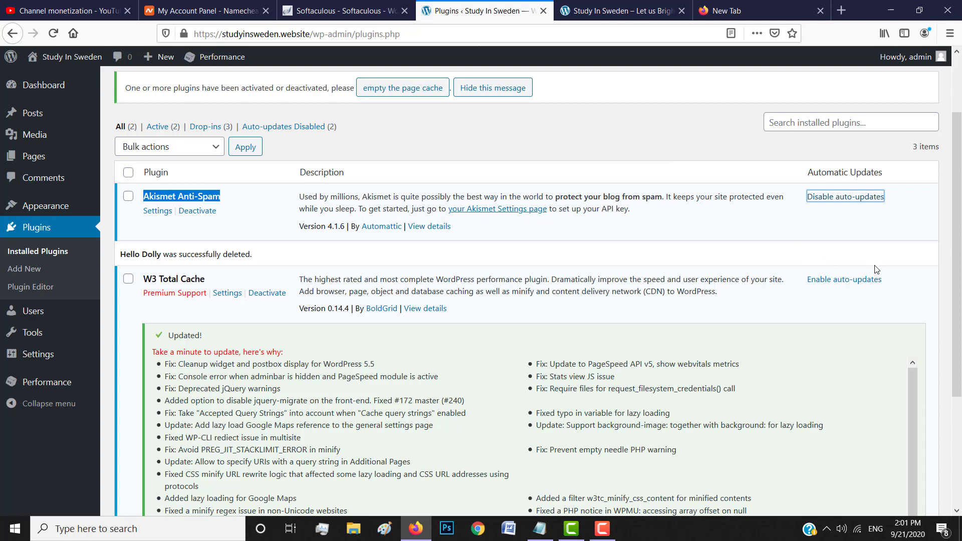
pyautogui.click(845, 280)
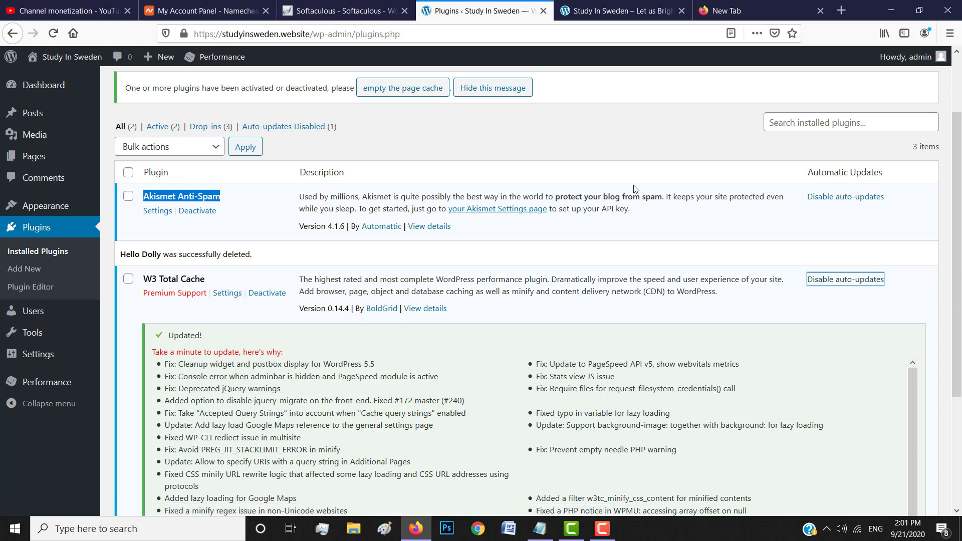
# - Add the Classic Editor plugin from the featured plugins, installing and activating it
pyautogui.scroll(2, 657, 184)
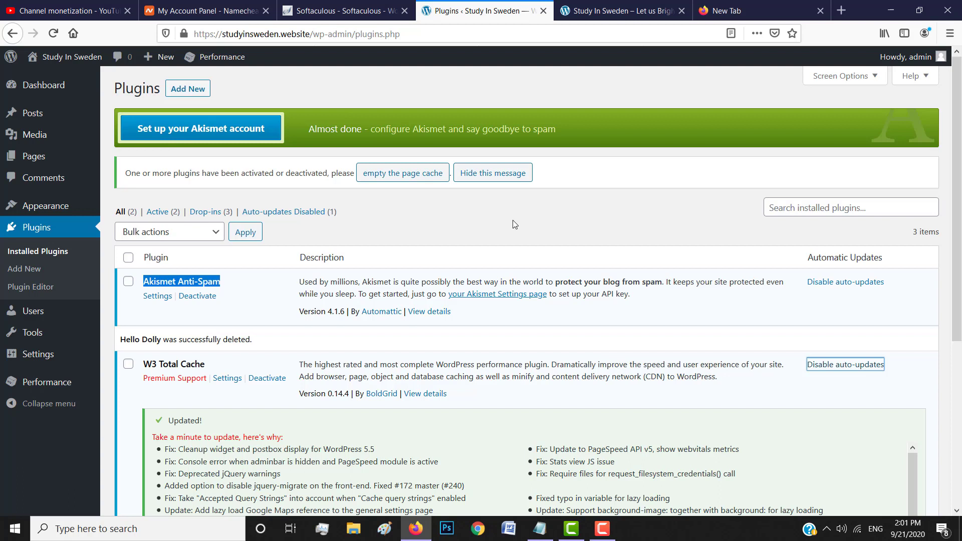
pyautogui.click(184, 89)
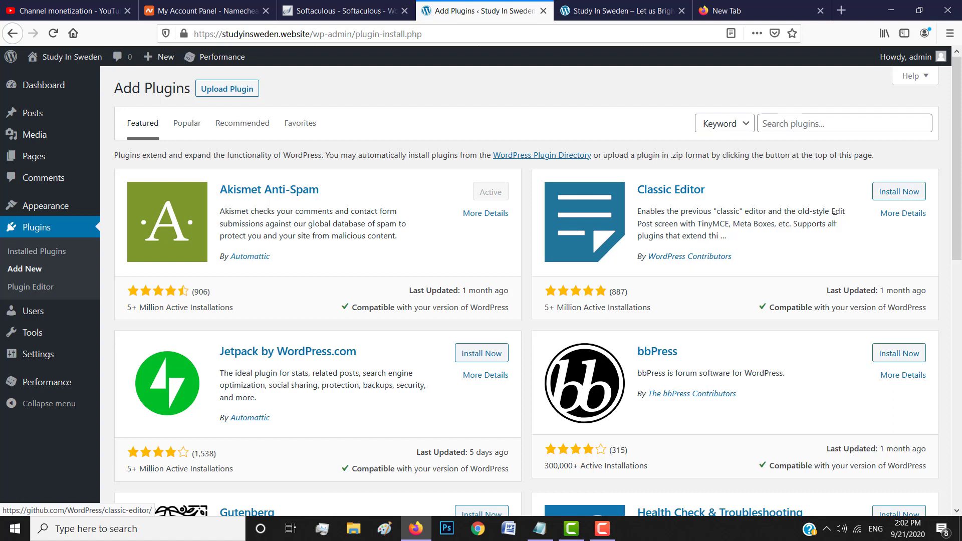
pyautogui.click(909, 198)
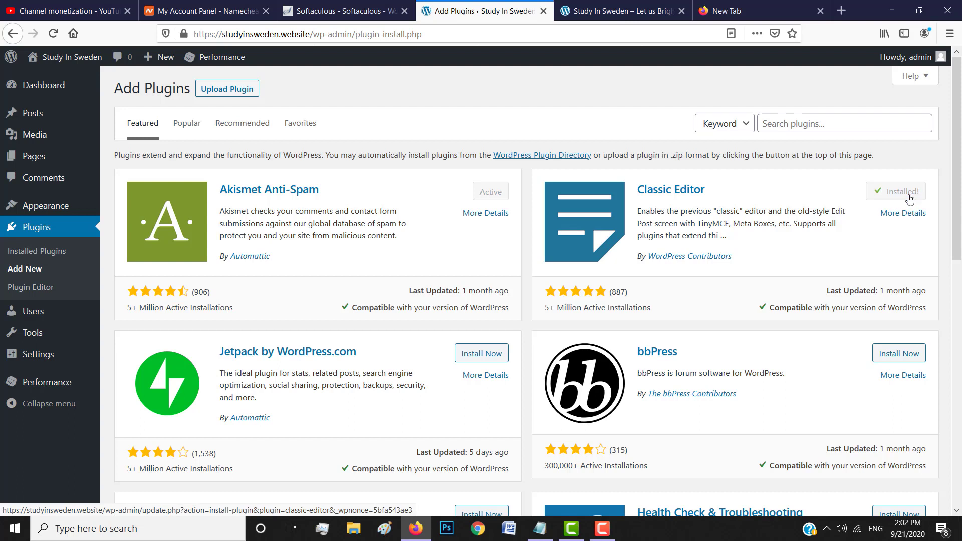
pyautogui.click(900, 192)
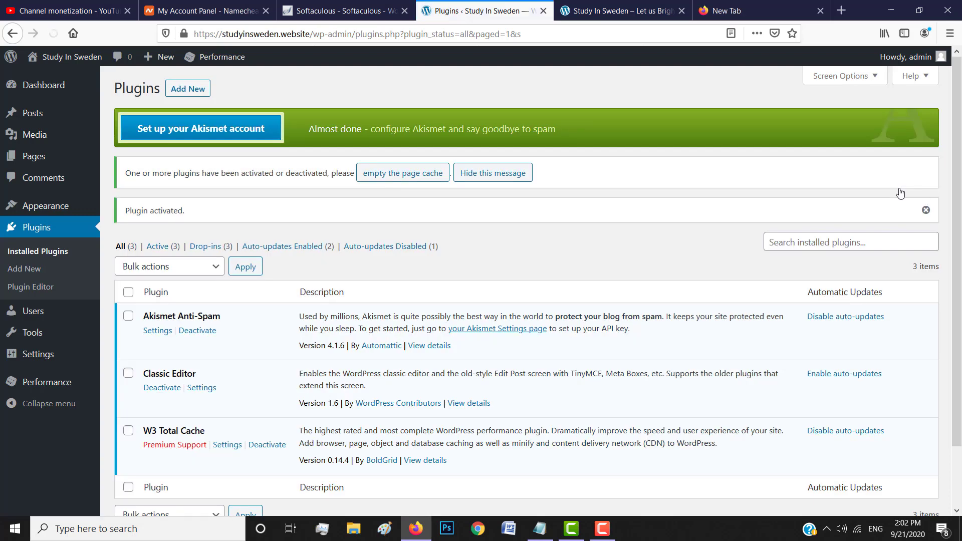
# - Go to the post list, start a new post in the classic editor, and bring its category options into view
pyautogui.scroll(-2, 578, 222)
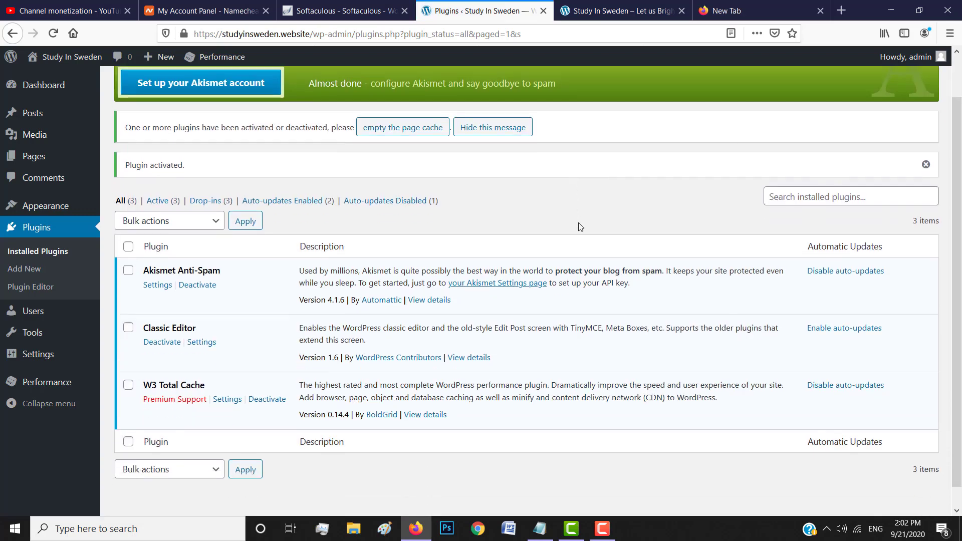
pyautogui.scroll(2, 278, 238)
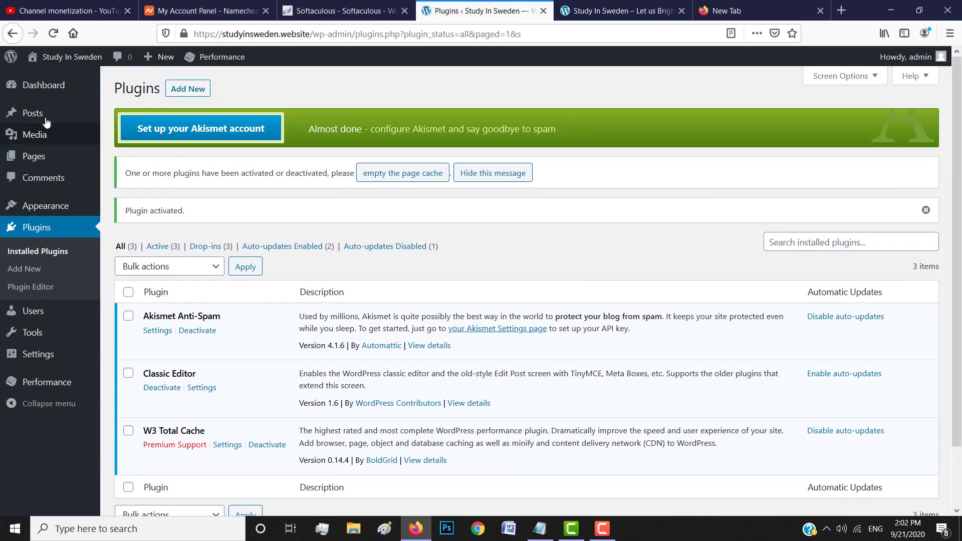
pyautogui.moveTo(33, 116)
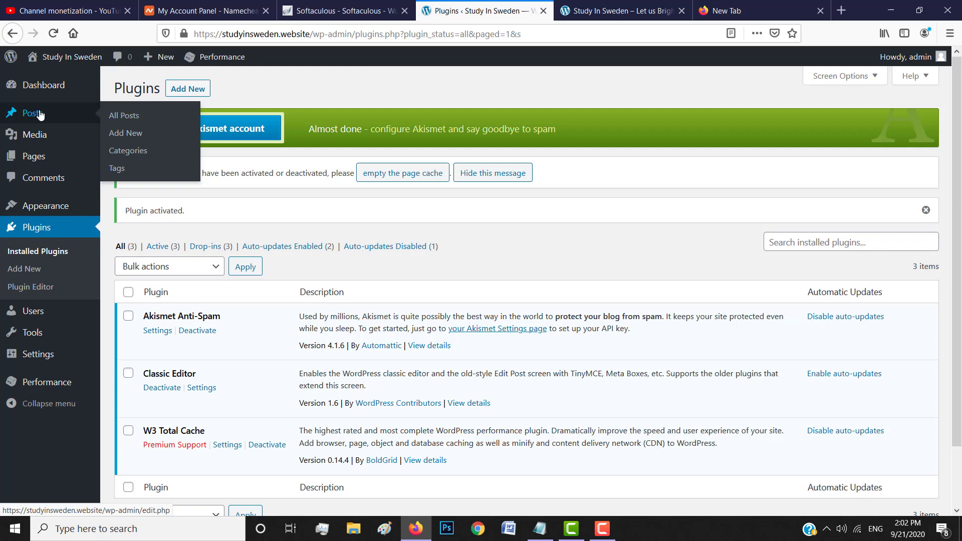
pyautogui.click(40, 114)
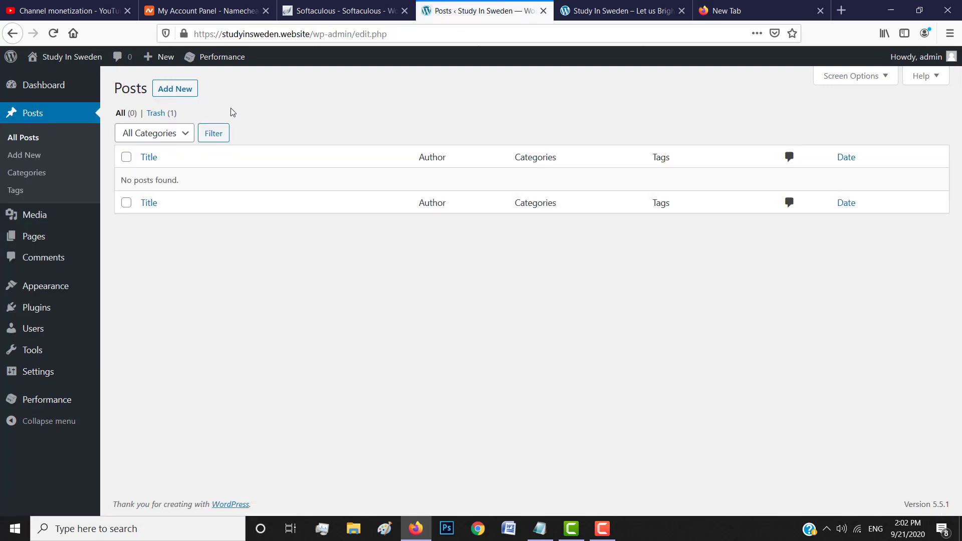
pyautogui.click(178, 92)
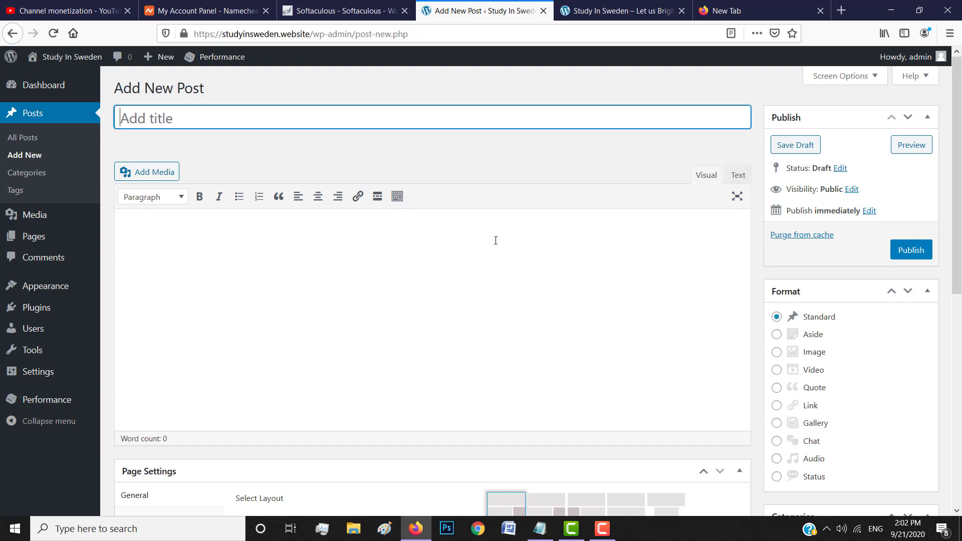
pyautogui.scroll(-8, 495, 240)
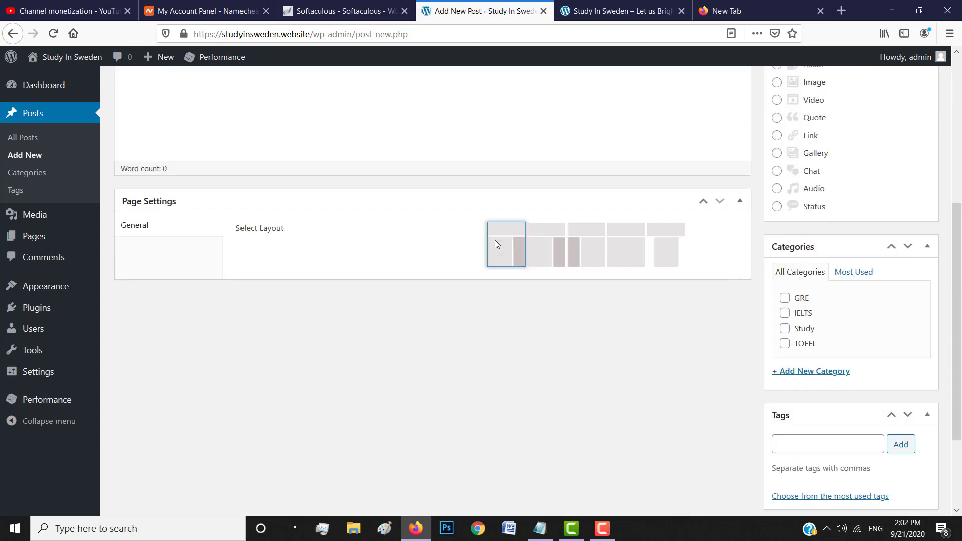
# - Title the new post "How to Study in Sweden 2020 - Complete guide"
pyautogui.scroll(8, 494, 239)
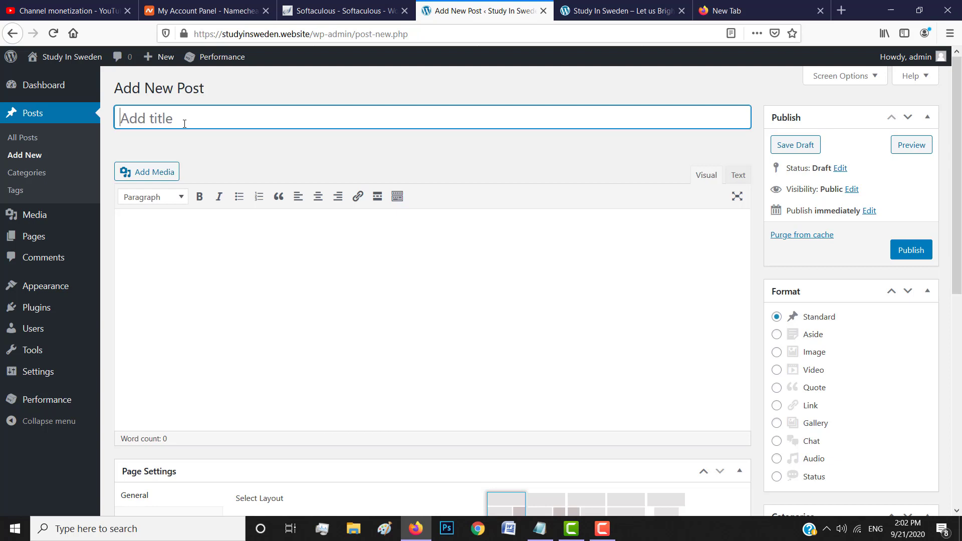
pyautogui.write('How to Study i')
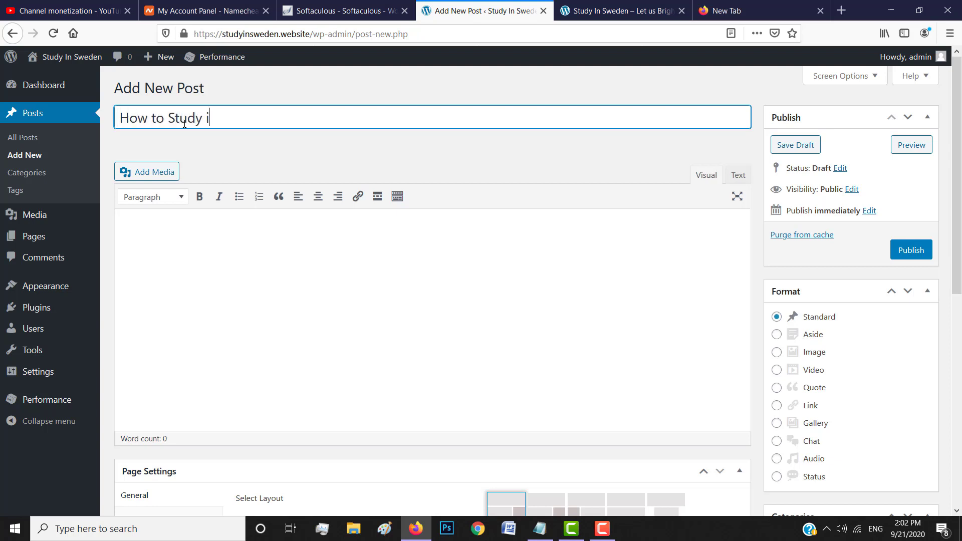
pyautogui.write('n Sweden 202')
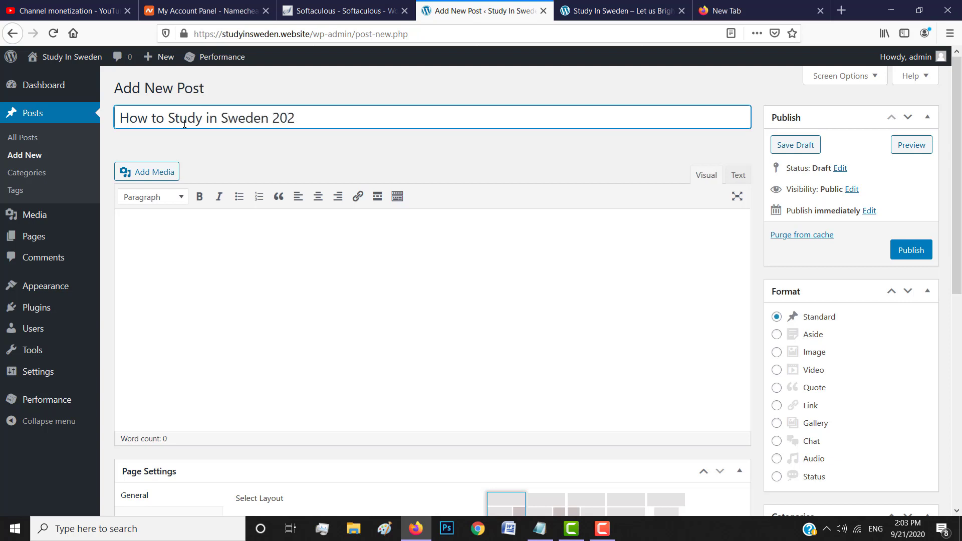
pyautogui.write('0 -  Complete guide')
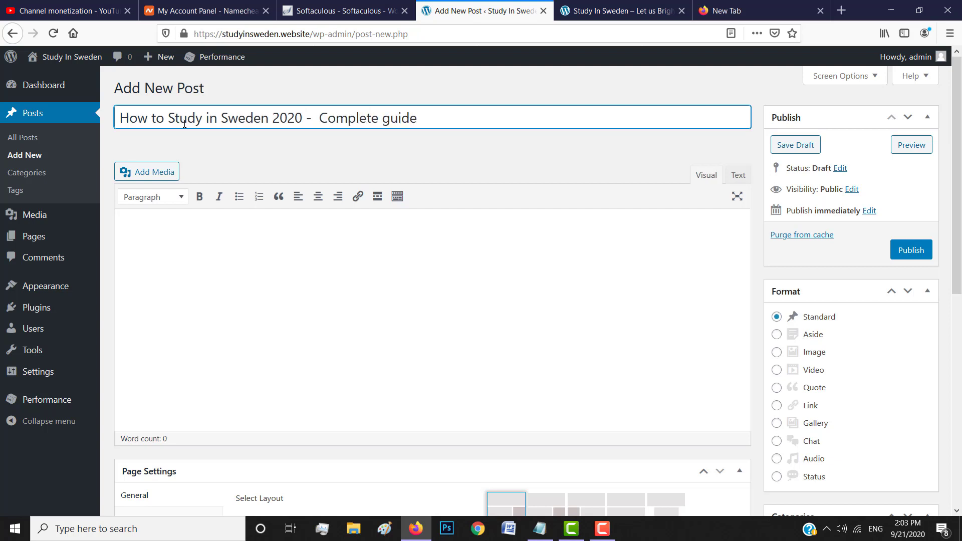
pyautogui.click(182, 233)
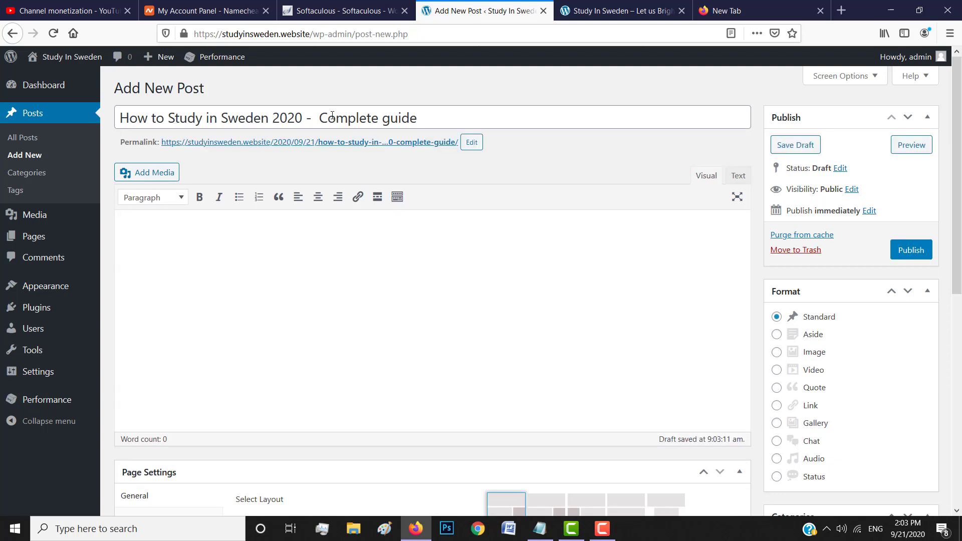
pyautogui.moveTo(416, 119); pyautogui.dragTo(95, 114)
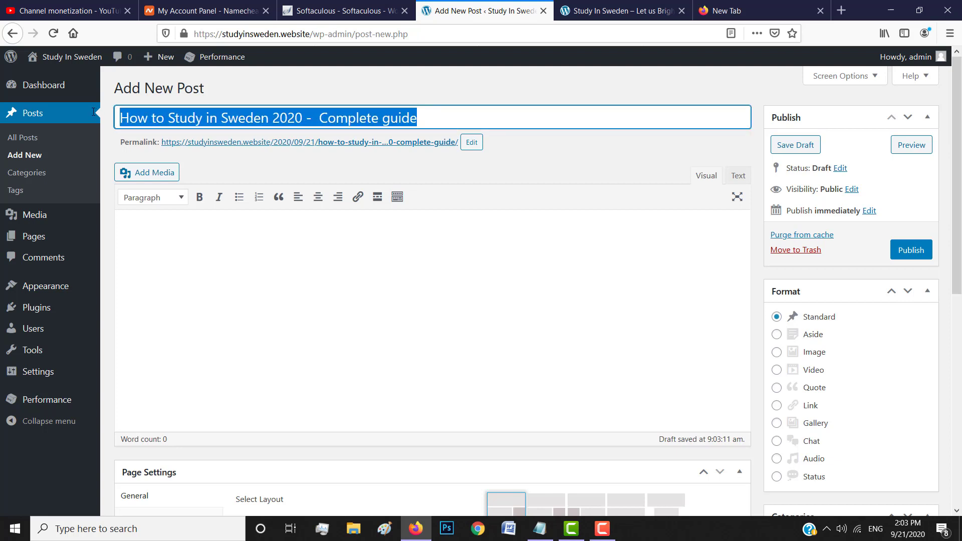
pyautogui.click(352, 248)
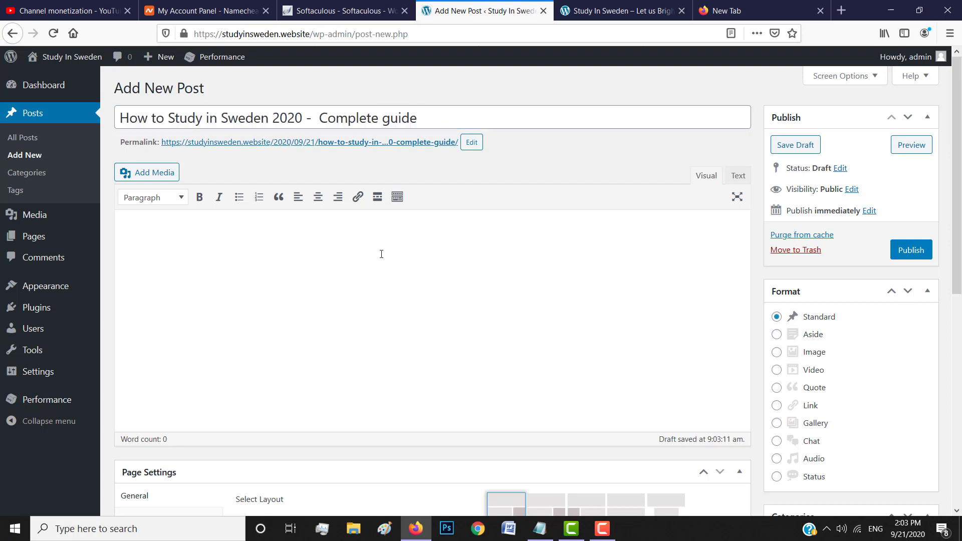
# - Write "In this post i will tell you how to study abroad." in the post body and repeat the sentence in the same paragraph
pyautogui.scroll(-2, 423, 289)
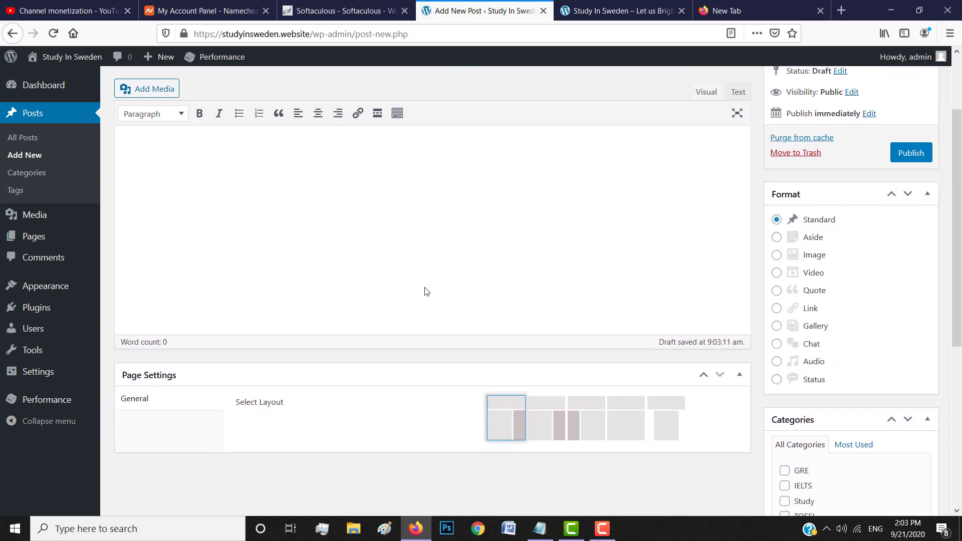
pyautogui.scroll(2, 452, 214)
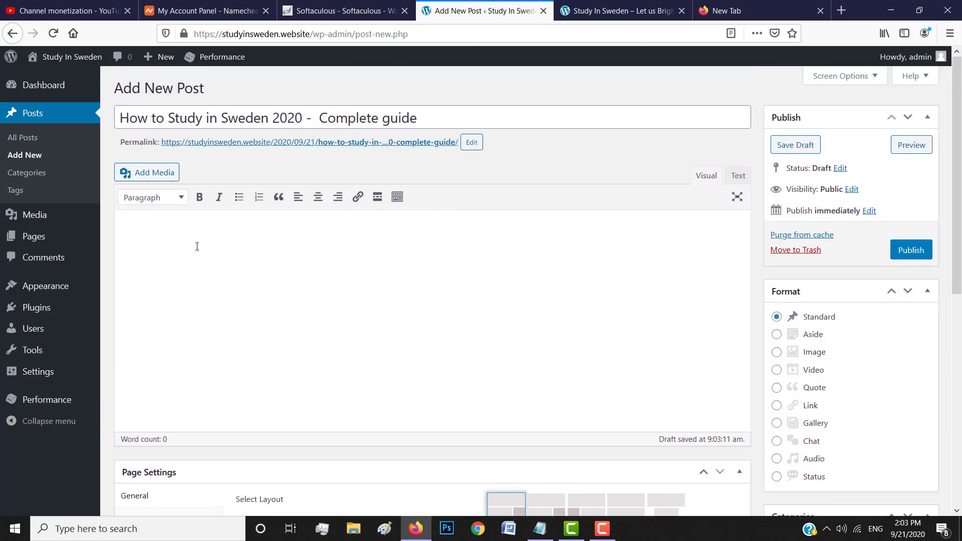
pyautogui.write('In this post i will tell you how to s')
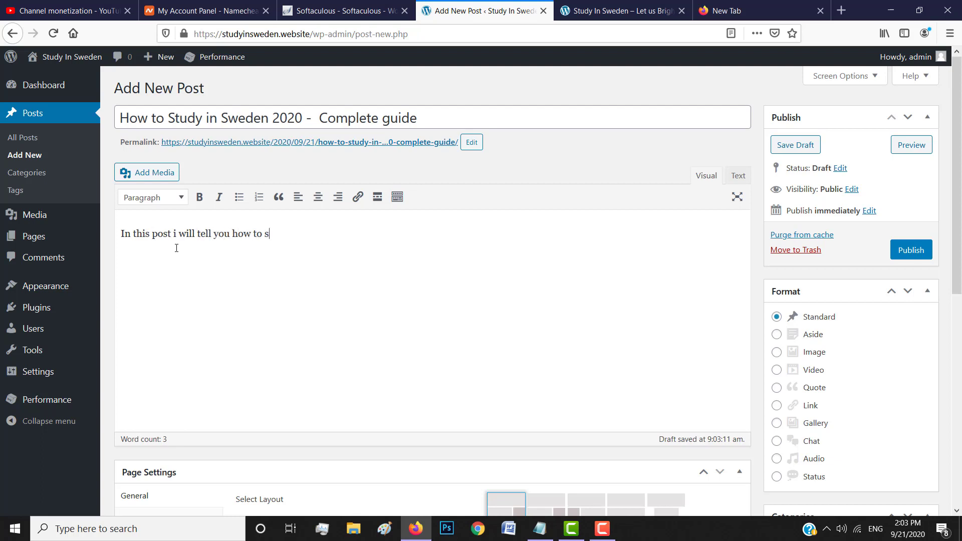
pyautogui.write('tudy abroad.')
pyautogui.hotkey('ctrl', 'a')
pyautogui.hotkey('ctrl', 'c')
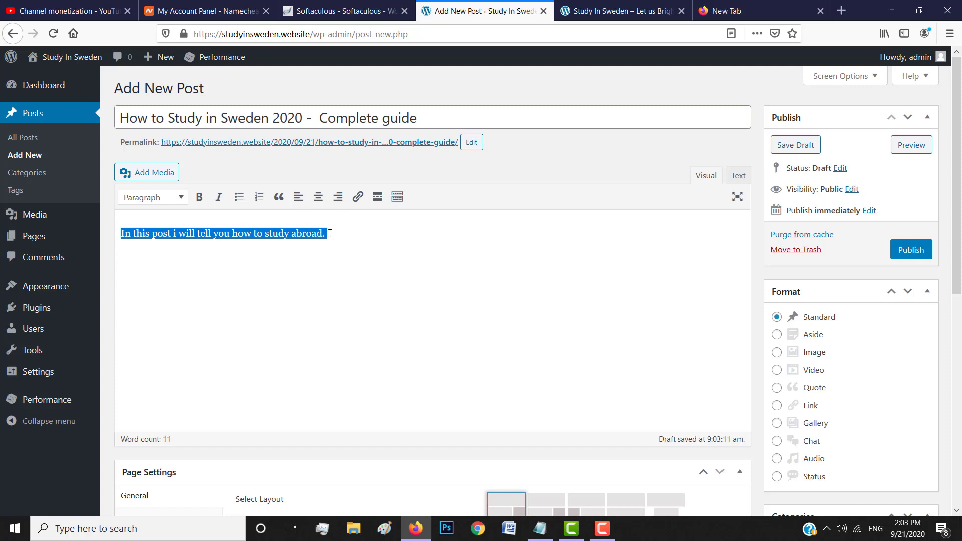
pyautogui.click(329, 234)
pyautogui.press('Return')
pyautogui.hotkey('ctrl', 'v')
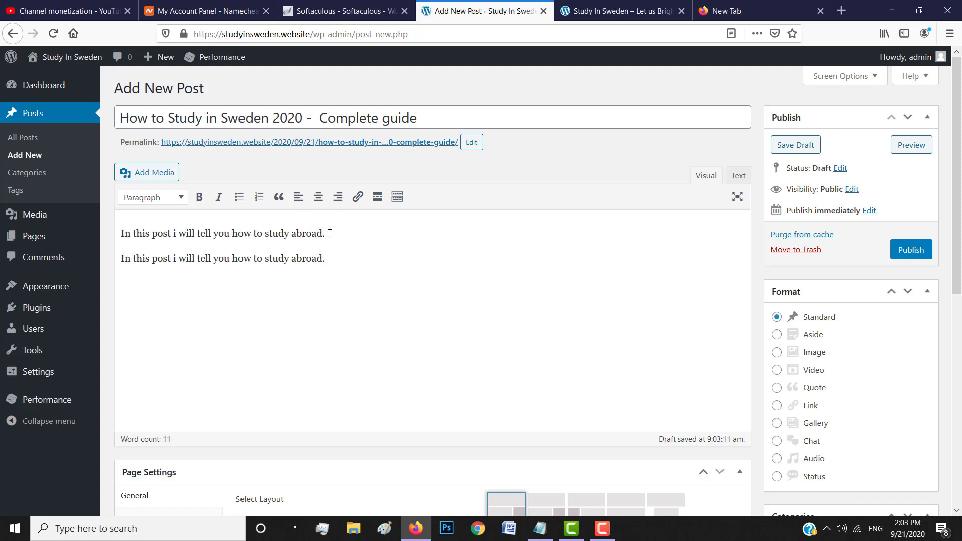
pyautogui.click(121, 260)
pyautogui.press('BackSpace')
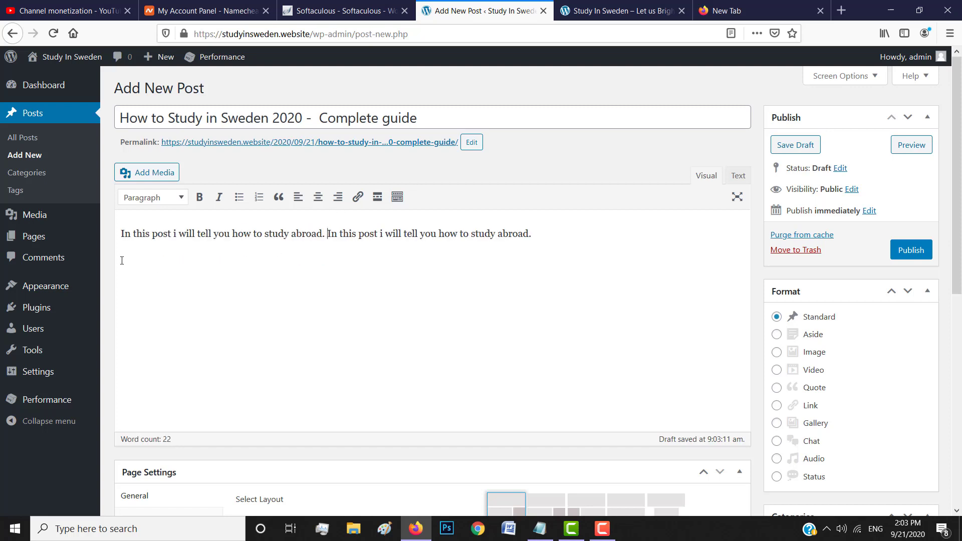
# - Fill the post body with nine more paragraphs, each a copy of the sentence "In this post i will tell you how to study abroad."
pyautogui.click(535, 237)
pyautogui.press('Return')
pyautogui.hotkey('ctrl', 'v')
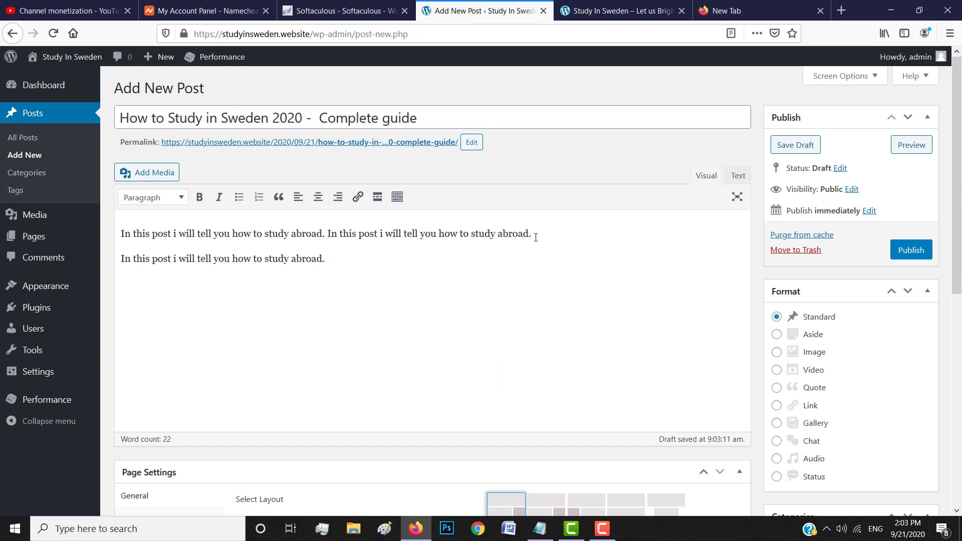
pyautogui.press('Return')
pyautogui.hotkey('ctrl', 'v')
pyautogui.press('Return')
pyautogui.hotkey('ctrl', 'v')
pyautogui.press('Return')
pyautogui.hotkey('ctrl', 'v')
pyautogui.press('Return')
pyautogui.hotkey('ctrl', 'v')
pyautogui.press('Return')
pyautogui.hotkey('ctrl', 'v')
pyautogui.press('Return')
pyautogui.hotkey('ctrl', 'v')
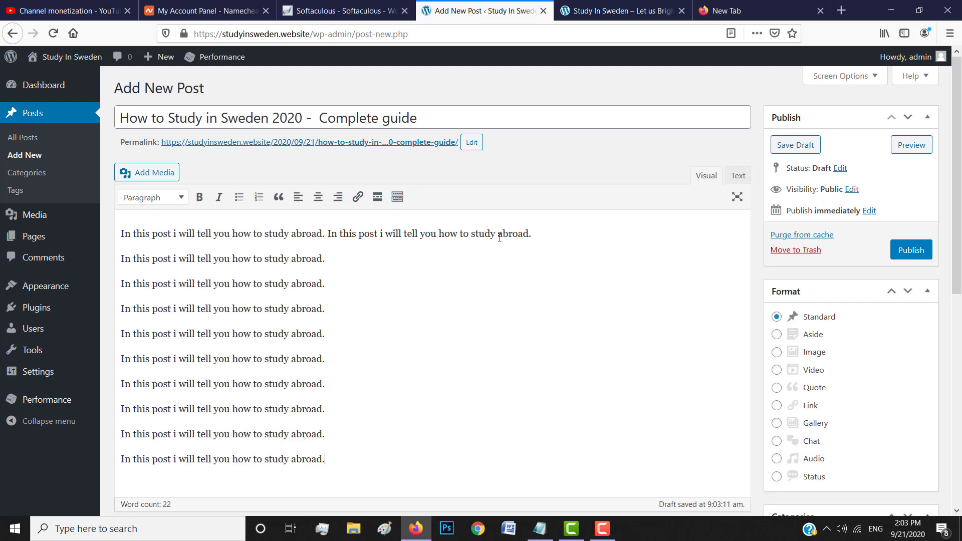
# - Merge single-sentence lines so the body opens with one three-sentence paragraph and two two-sentence paragraphs
pyautogui.hotkey('ctrl', 'a')
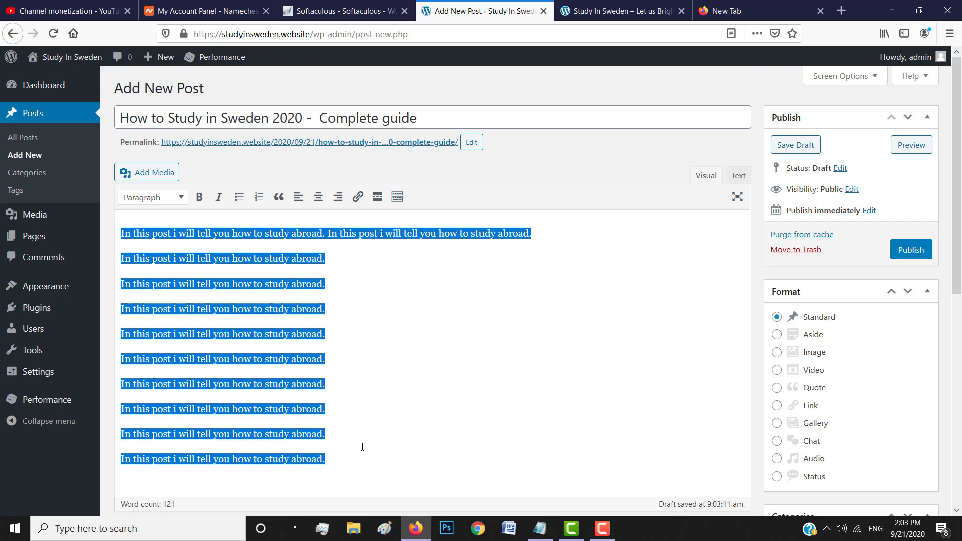
pyautogui.click(362, 398)
pyautogui.click(121, 260)
pyautogui.press('BackSpace')
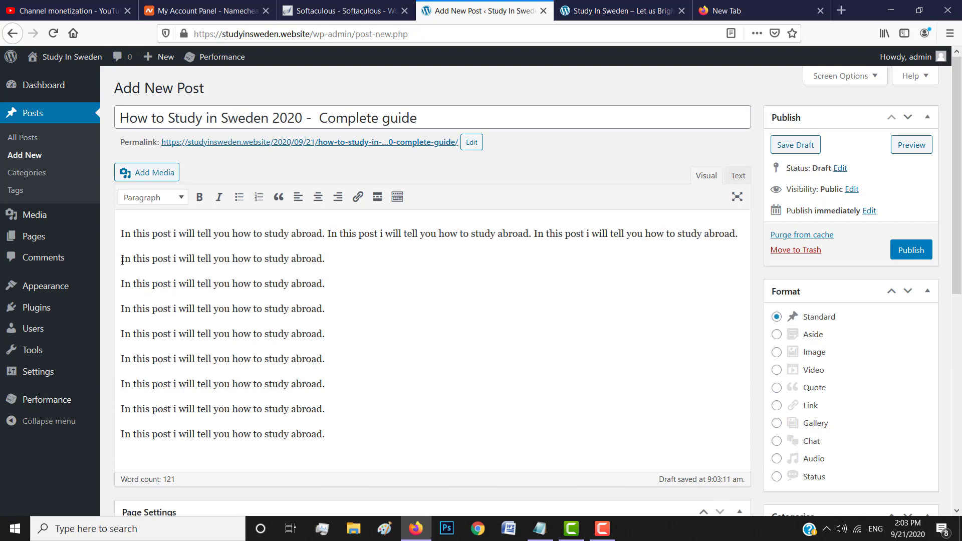
pyautogui.press('BackSpace')
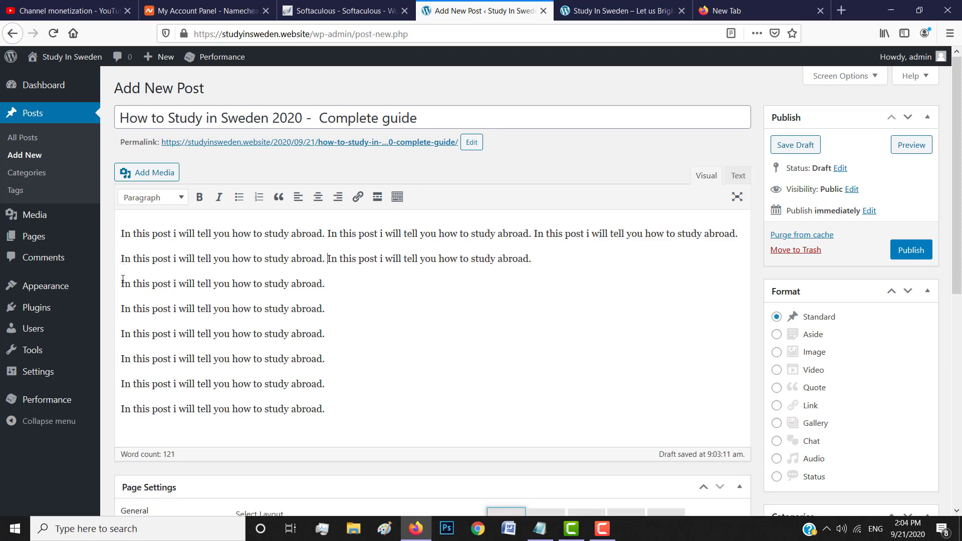
pyautogui.press('BackSpace')
pyautogui.press('Return')
pyautogui.click(331, 311)
pyautogui.press('BackSpace')
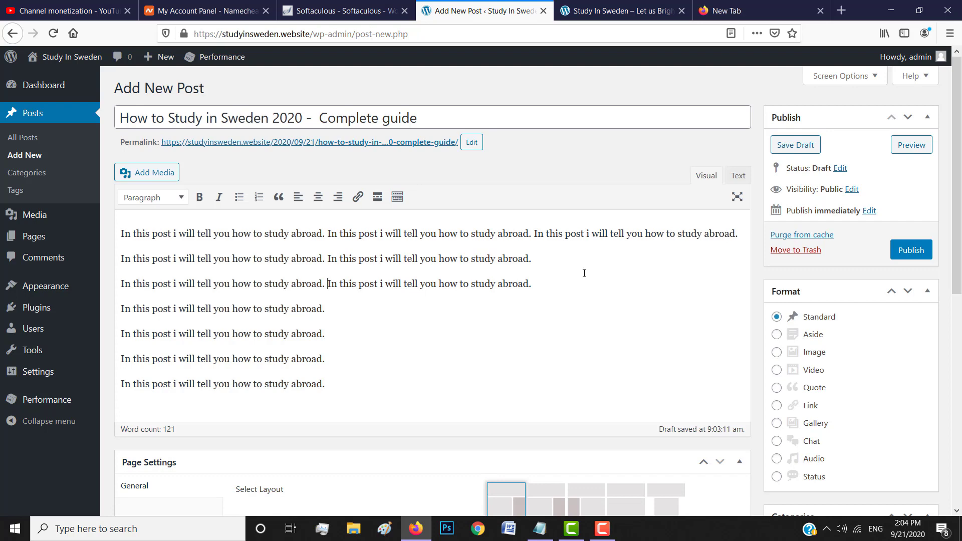
# - Insert the line "How:" after the third paragraph and format it as bold Heading 2
pyautogui.press('Return')
pyautogui.scroll(-2, 550, 303)
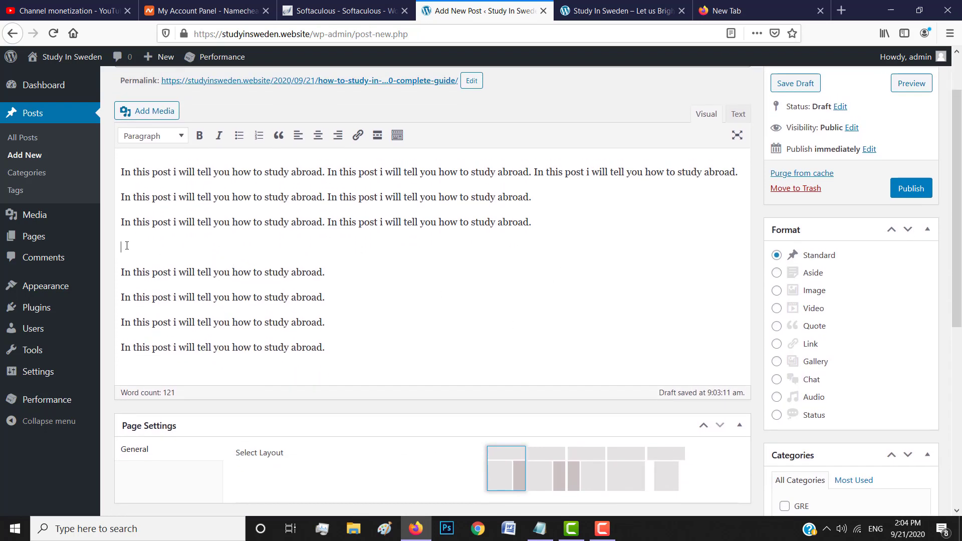
pyautogui.write('How:')
pyautogui.moveTo(147, 246); pyautogui.dragTo(115, 247)
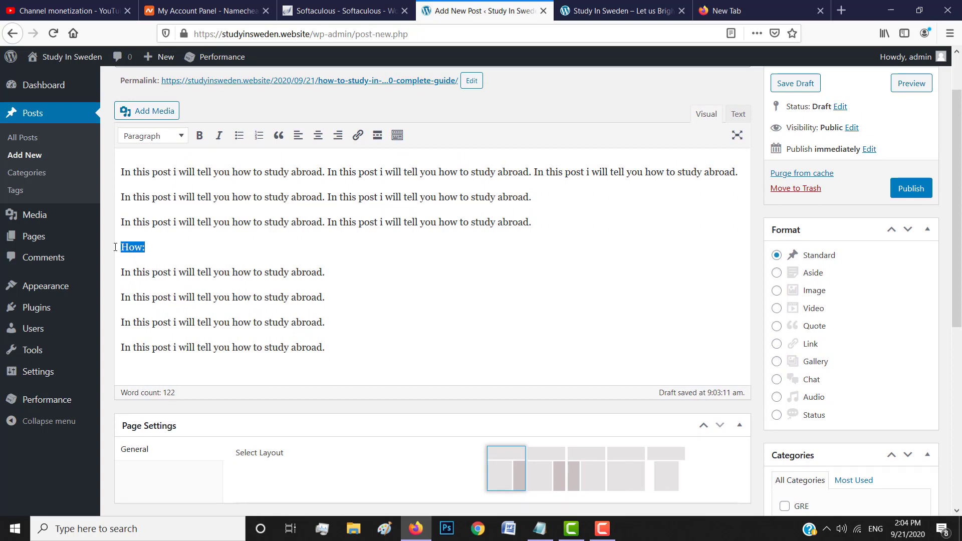
pyautogui.click(199, 140)
pyautogui.click(172, 140)
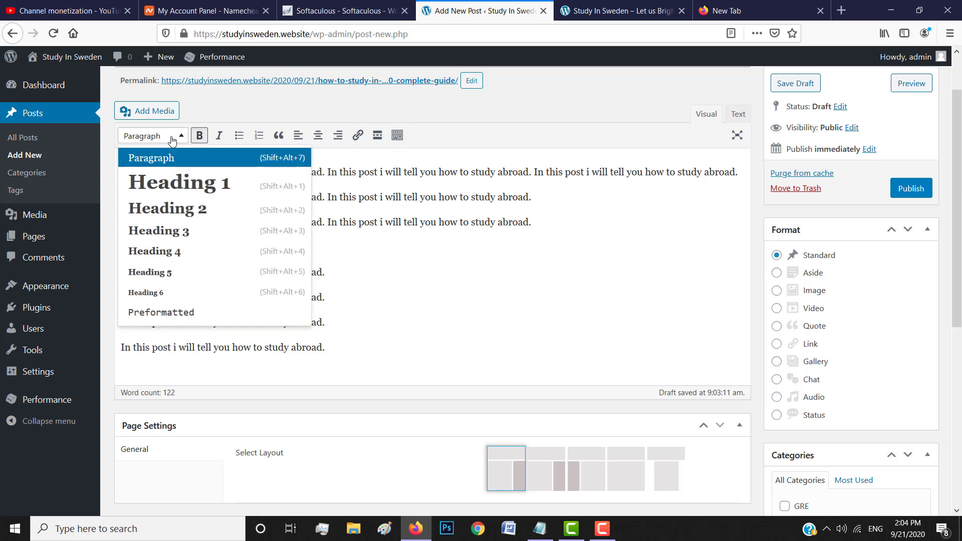
pyautogui.click(187, 215)
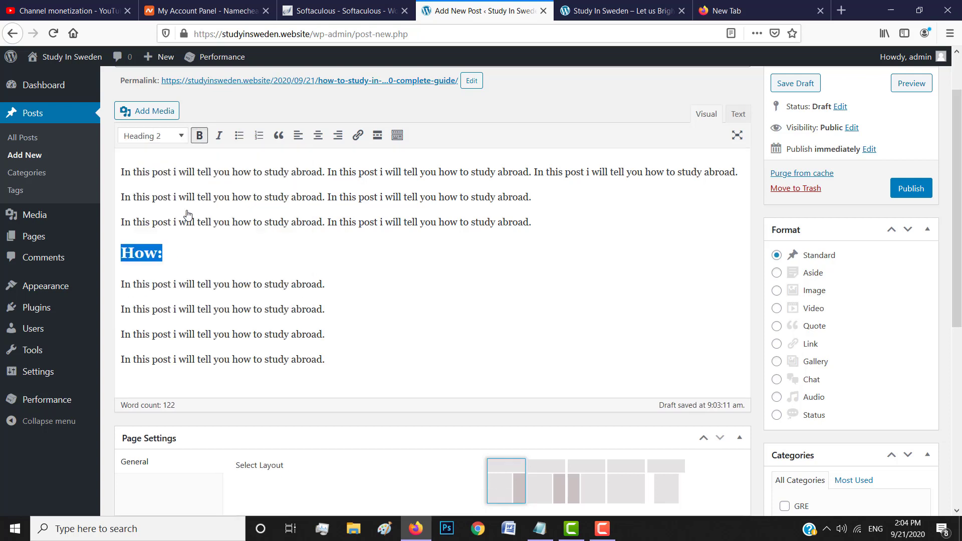
# - Merge the first two lines under "How:" into one paragraph and add "Study:" below it as a bold Heading 3
pyautogui.click(123, 311)
pyautogui.press('BackSpace')
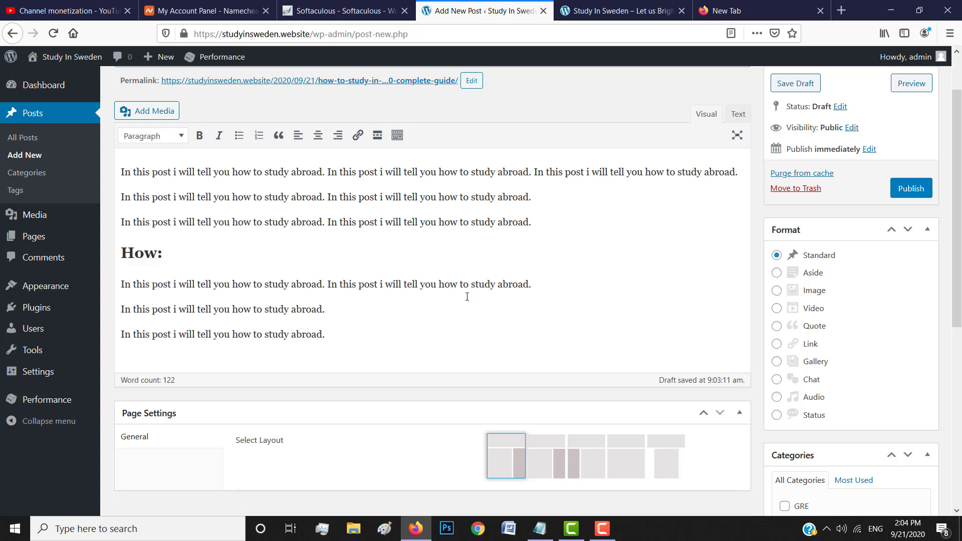
pyautogui.press('Return')
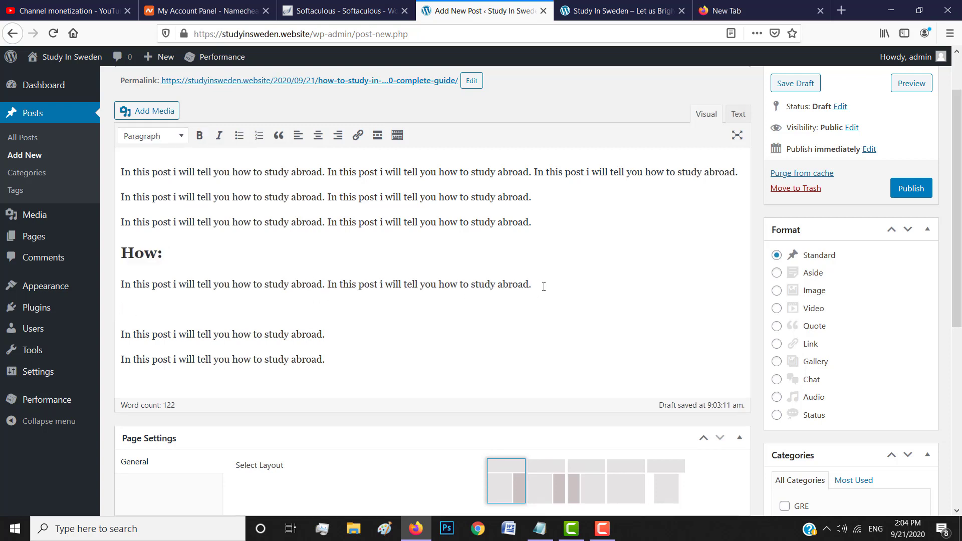
pyautogui.write('Study:')
pyautogui.tripleClick(134, 310)
pyautogui.click(179, 135)
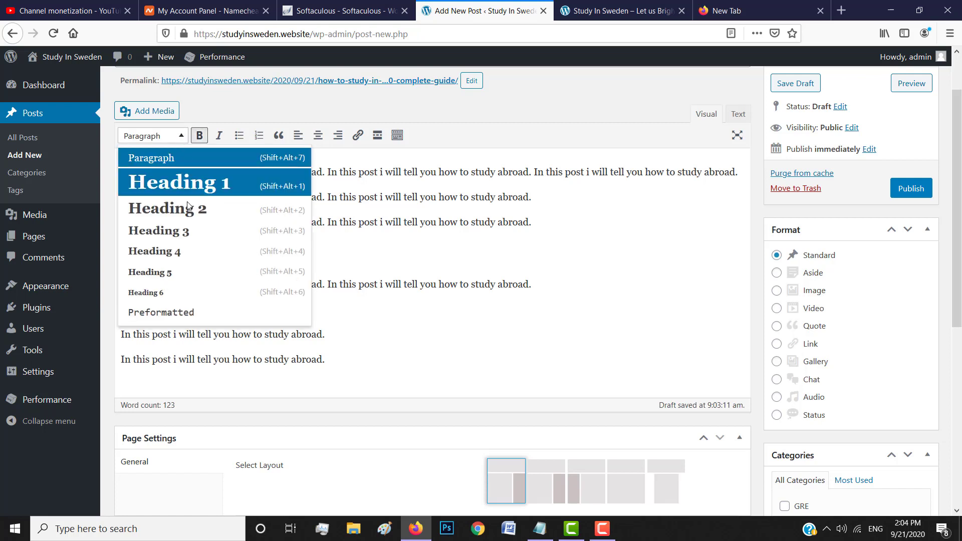
pyautogui.click(192, 234)
pyautogui.click(306, 330)
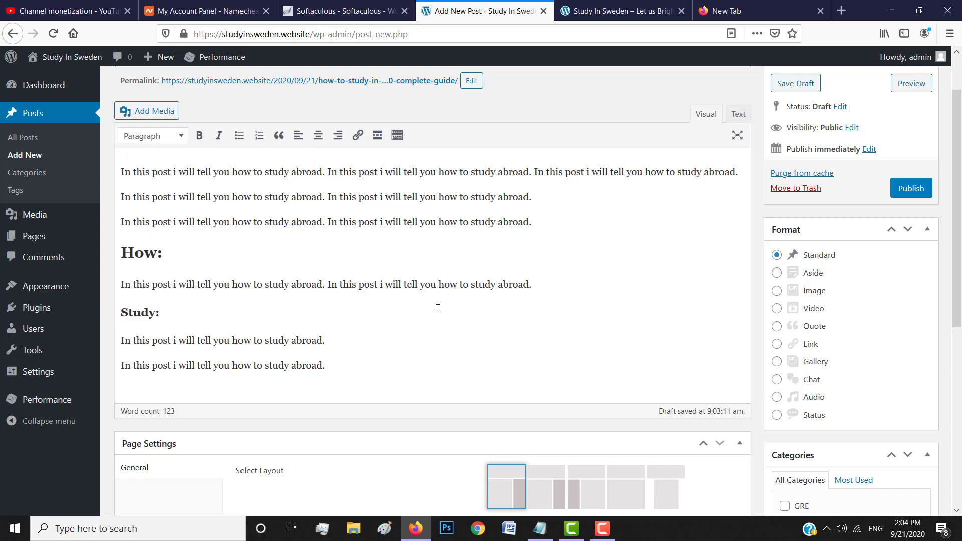
# - Turn the two lines under "Study:" into a numbered list and add an empty paragraph after it
pyautogui.scroll(1, 474, 303)
pyautogui.scroll(1, 530, 294)
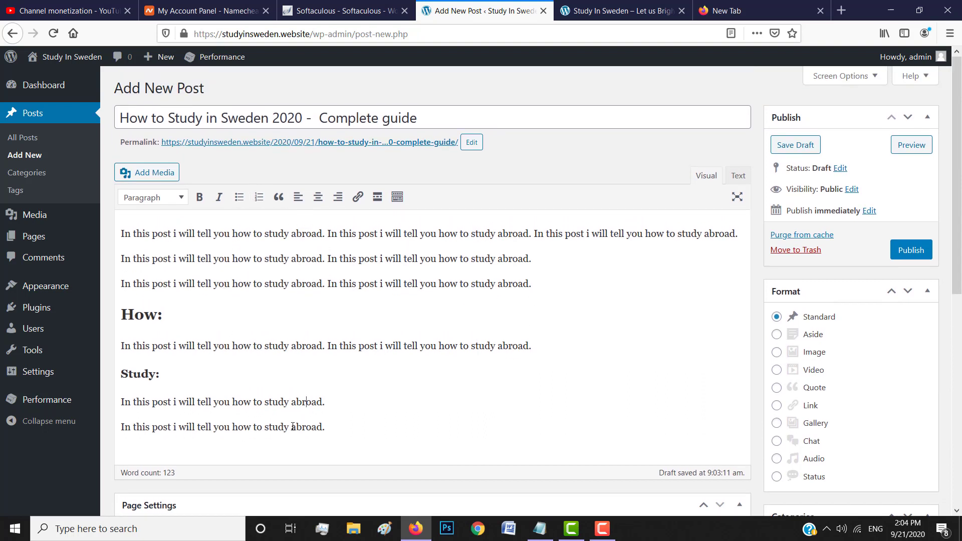
pyautogui.moveTo(334, 432); pyautogui.dragTo(121, 401)
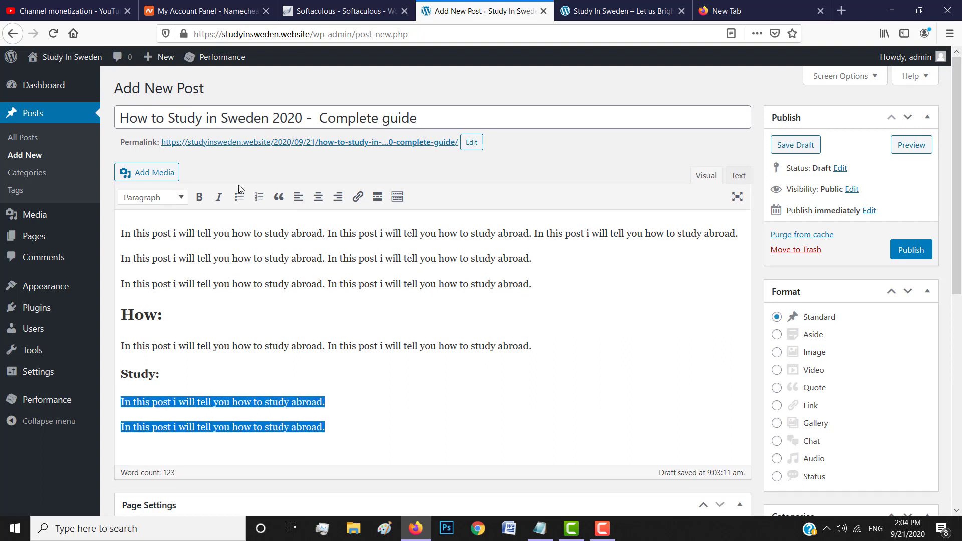
pyautogui.click(257, 198)
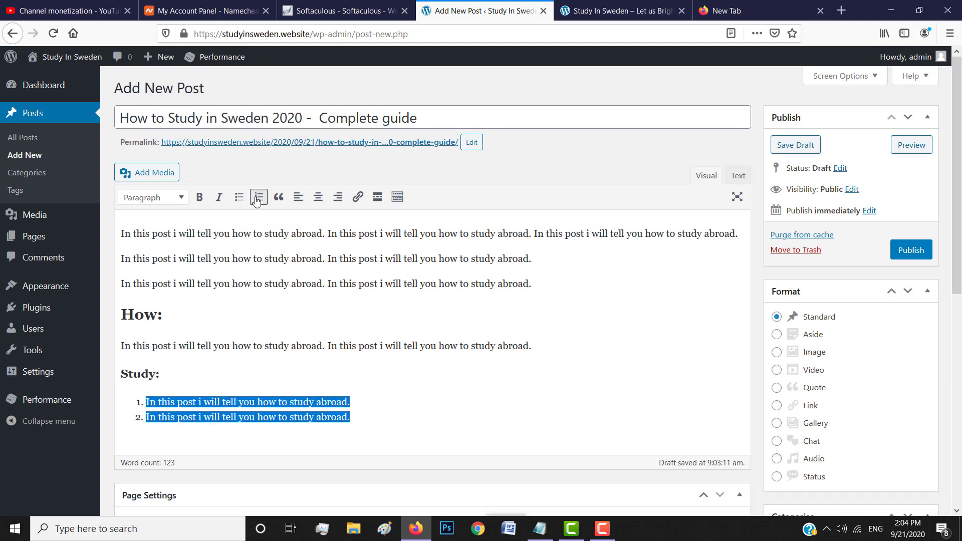
pyautogui.click(358, 424)
pyautogui.press('Return')
pyautogui.press('Return')
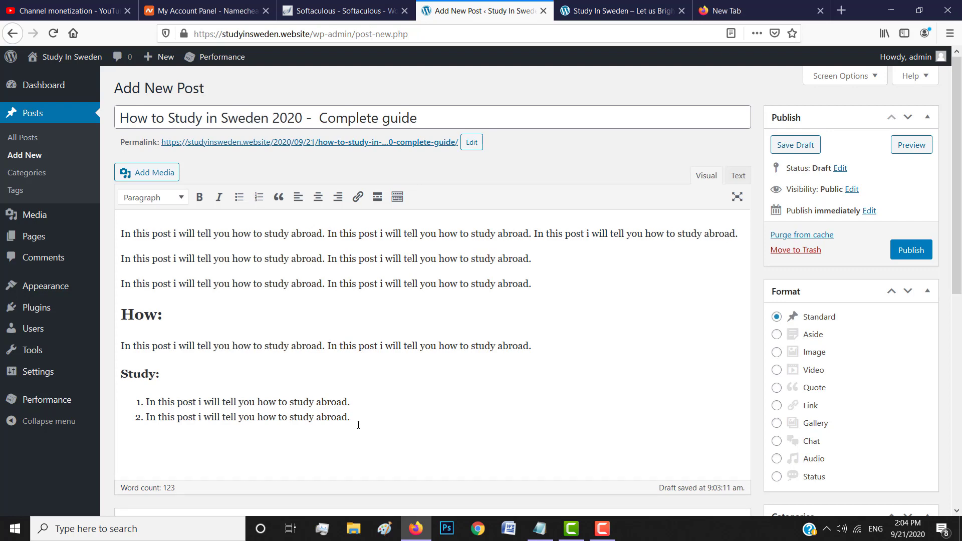
pyautogui.scroll(-2, 391, 364)
pyautogui.scroll(2, 391, 364)
pyautogui.click(194, 34)
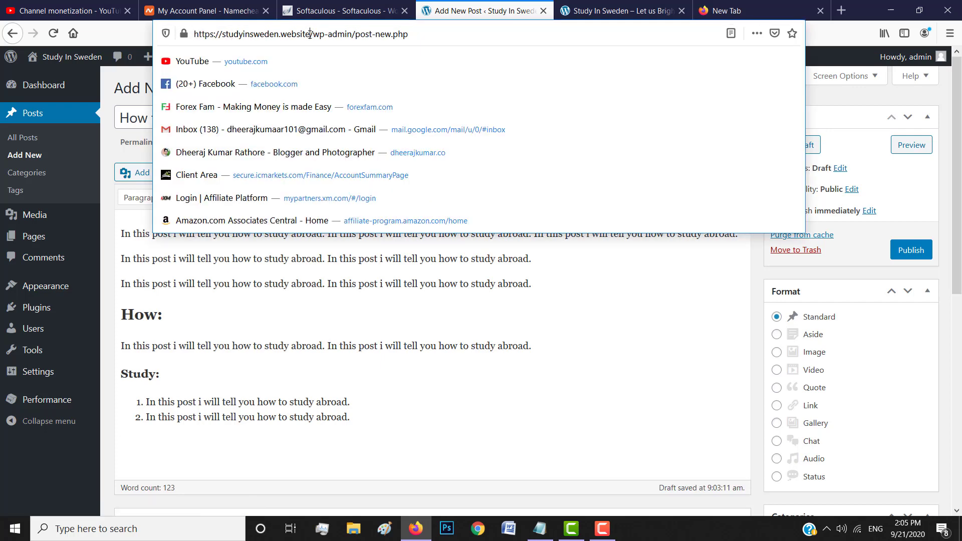
pyautogui.moveTo(311, 34); pyautogui.dragTo(184, 38)
pyautogui.hotkey('ctrl', 'c')
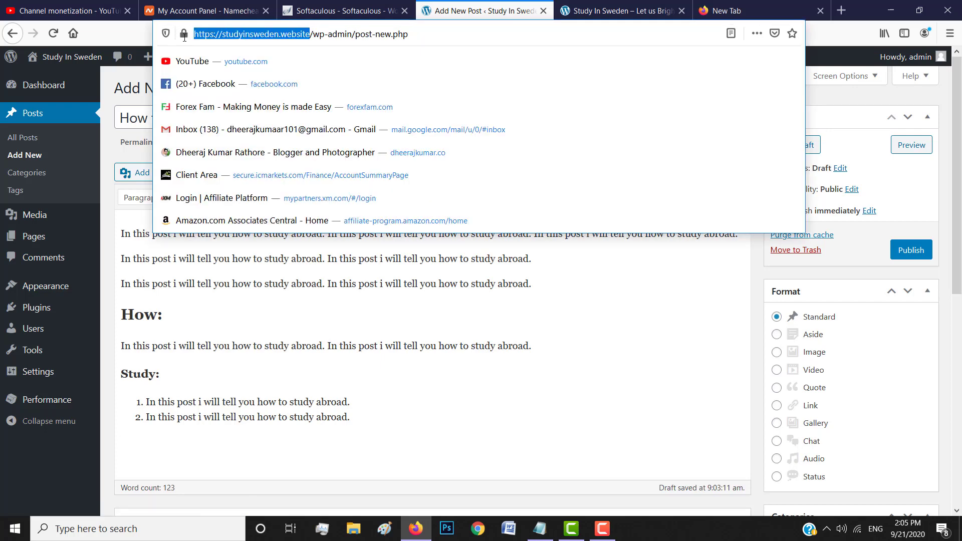
pyautogui.click(462, 279)
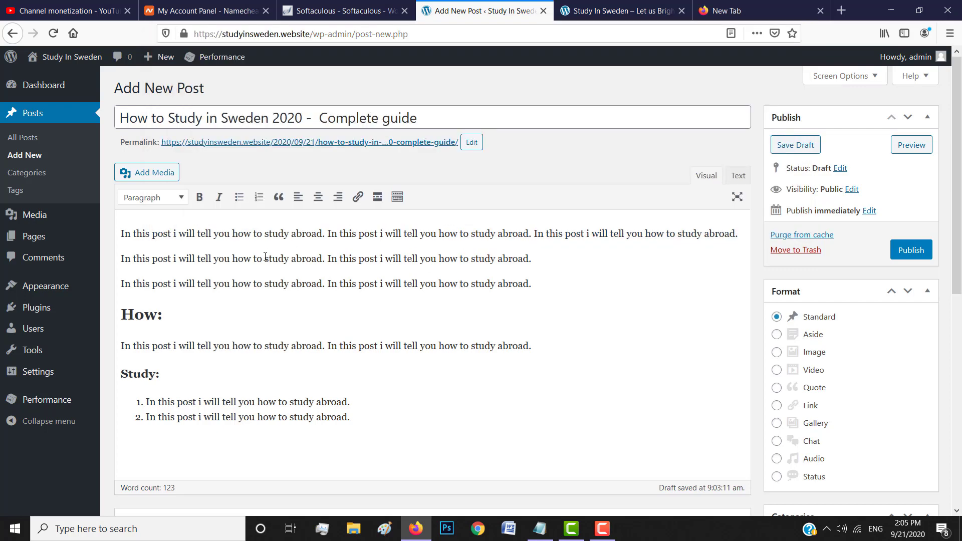
pyautogui.moveTo(265, 257); pyautogui.dragTo(321, 261)
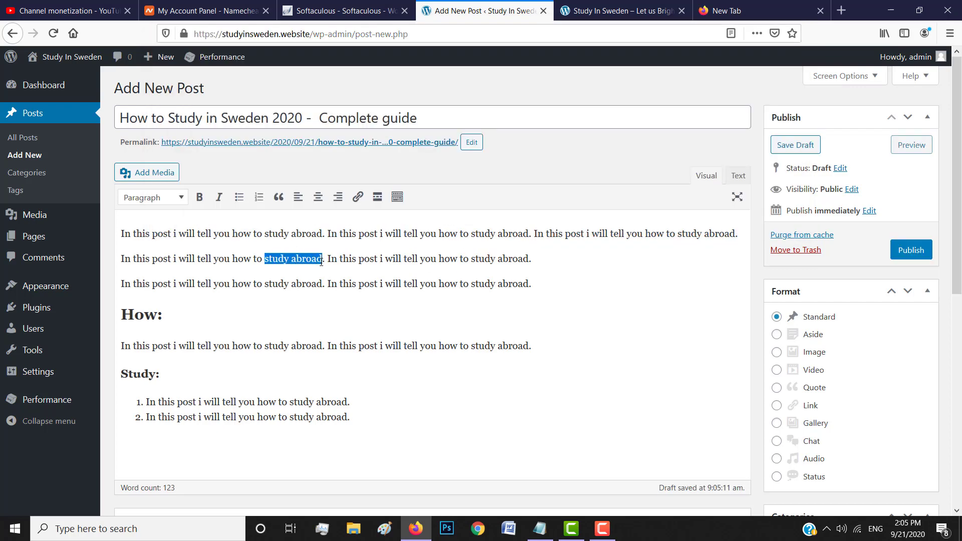
pyautogui.click(358, 199)
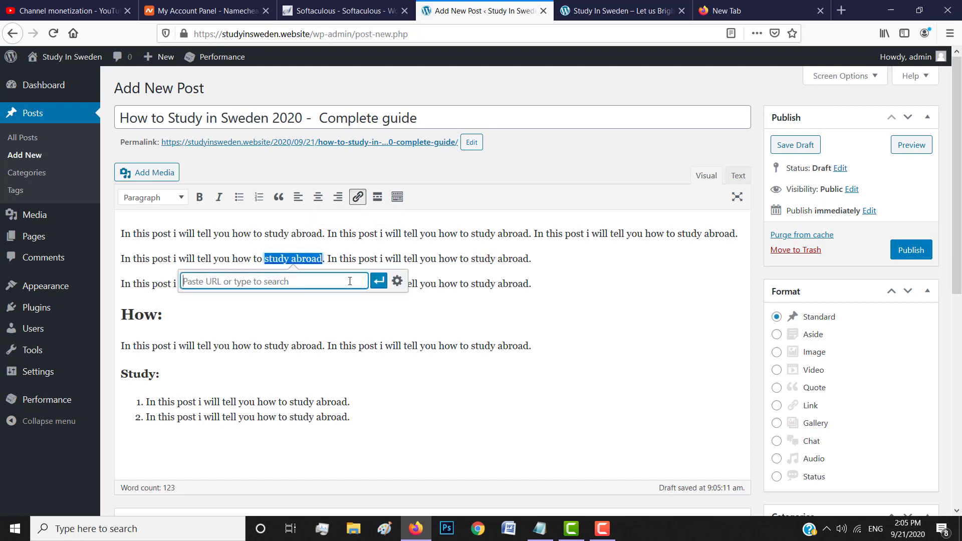
pyautogui.hotkey('ctrl', 'v')
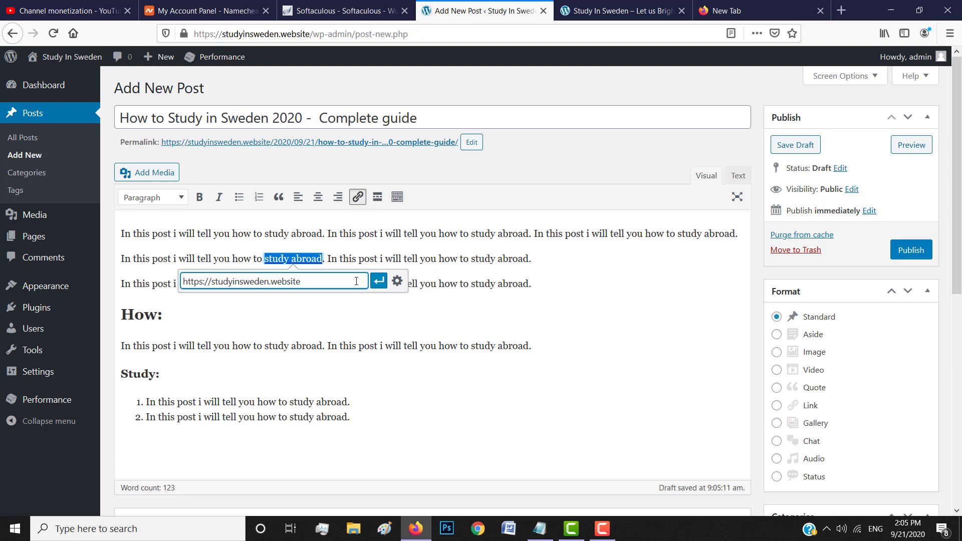
pyautogui.click(378, 283)
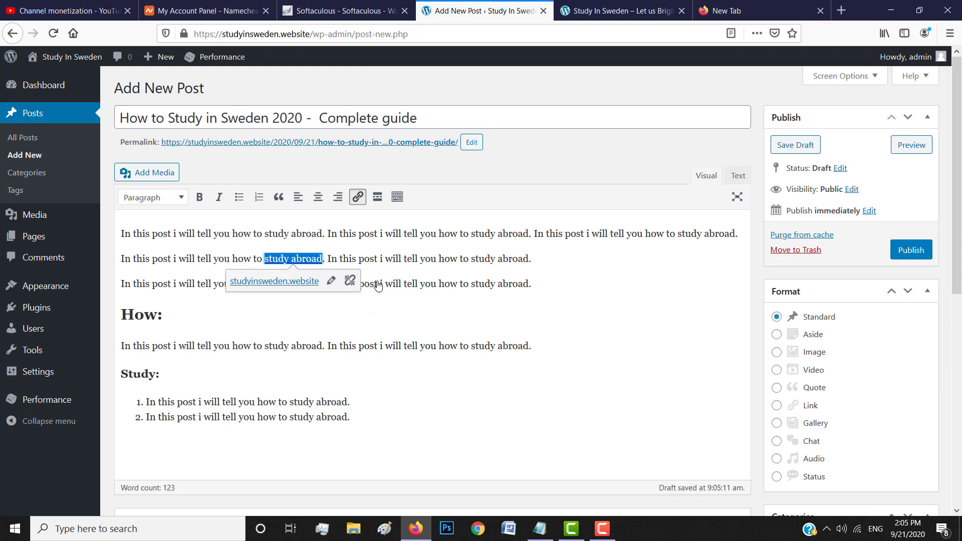
pyautogui.click(378, 283)
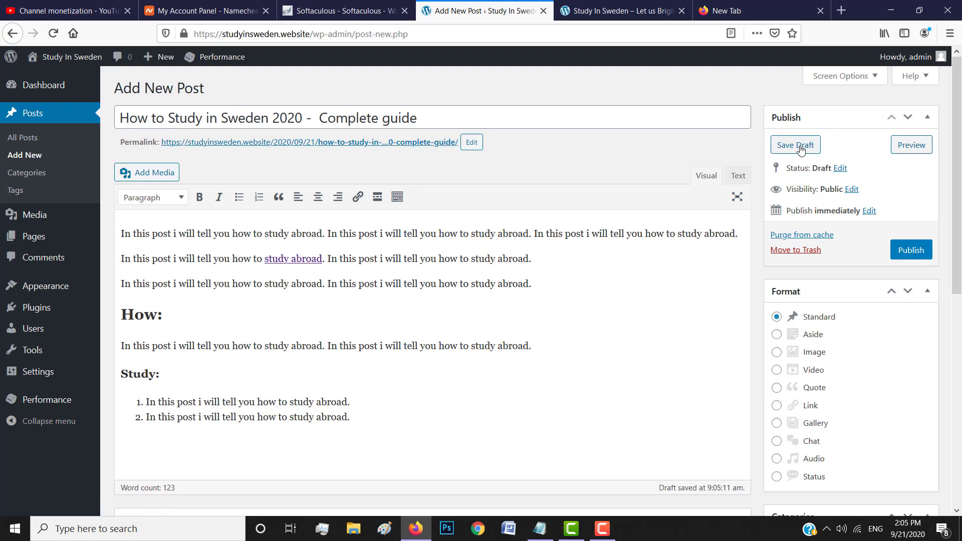
# - Preview the post and examine its category label, title, body formatting and "study abroad" link
pyautogui.click(912, 146)
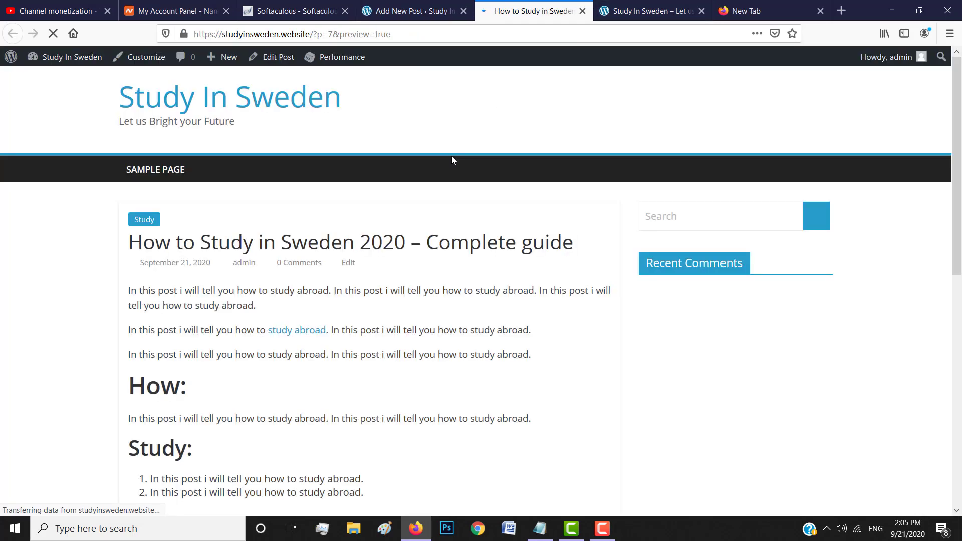
pyautogui.scroll(-2, 432, 325)
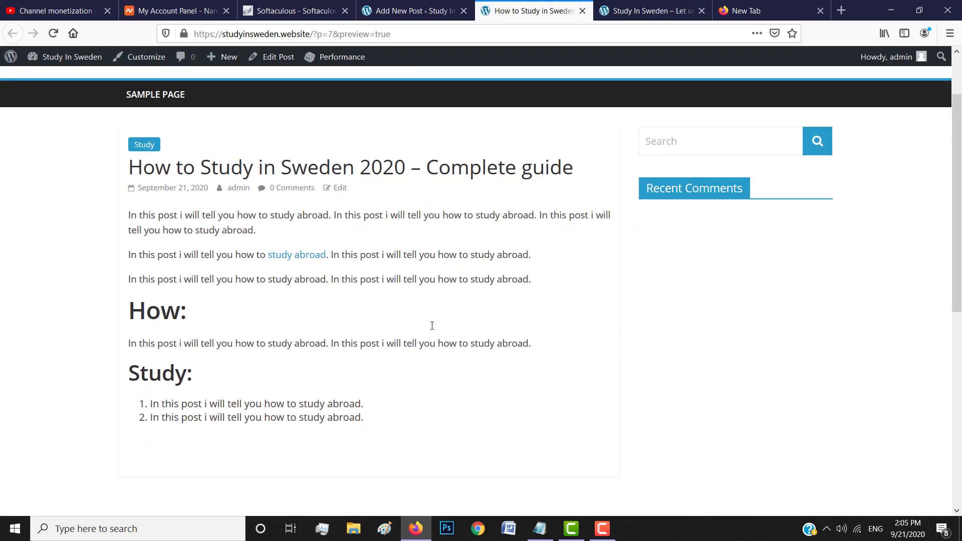
pyautogui.scroll(1, 432, 326)
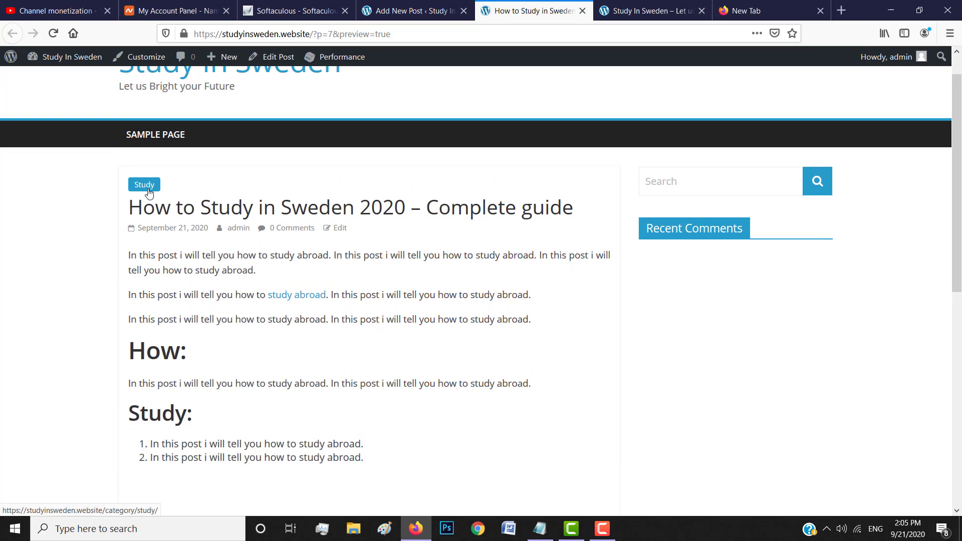
pyautogui.moveTo(129, 205); pyautogui.dragTo(589, 219)
pyautogui.click(589, 219)
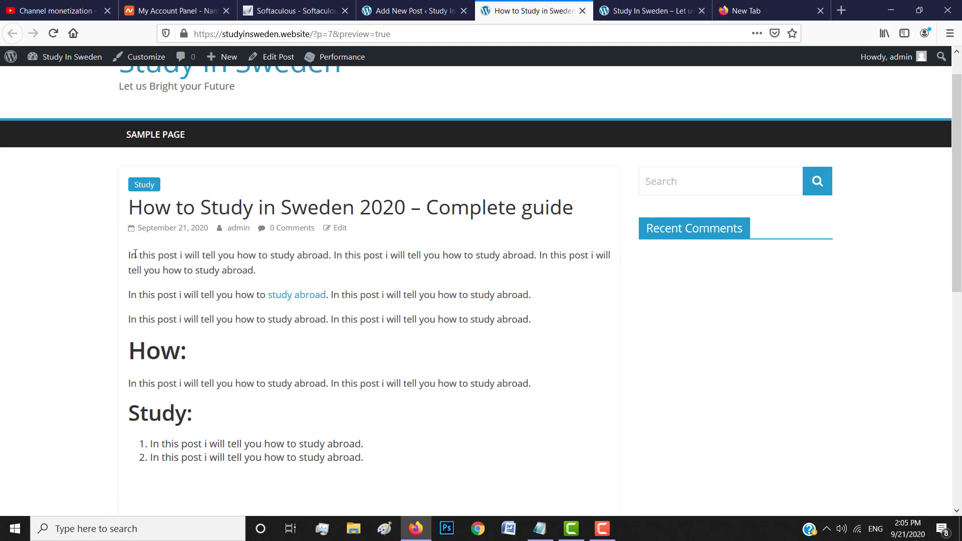
pyautogui.moveTo(129, 256); pyautogui.dragTo(384, 455)
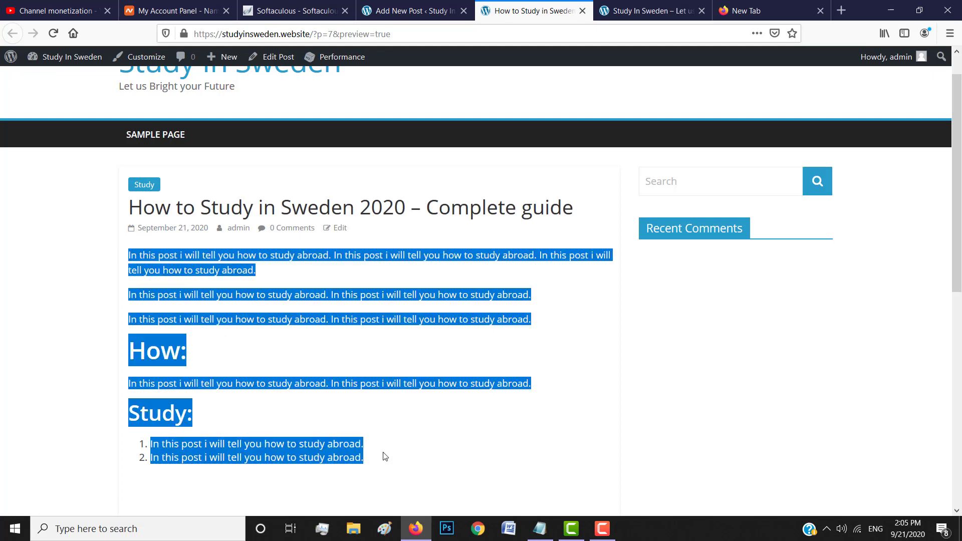
pyautogui.scroll(-2, 520, 446)
pyautogui.click(410, 374)
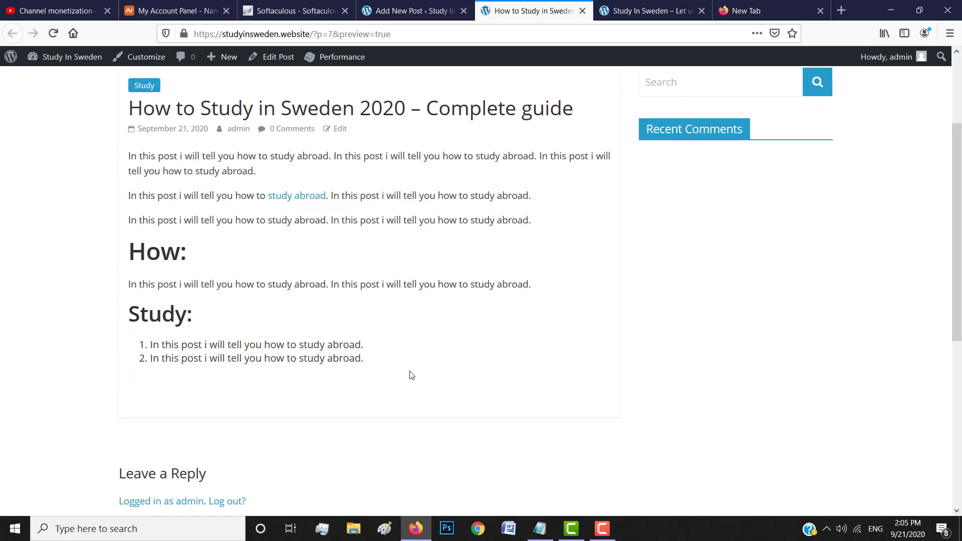
pyautogui.scroll(2, 451, 357)
pyautogui.scroll(-8, 452, 357)
pyautogui.scroll(7, 451, 357)
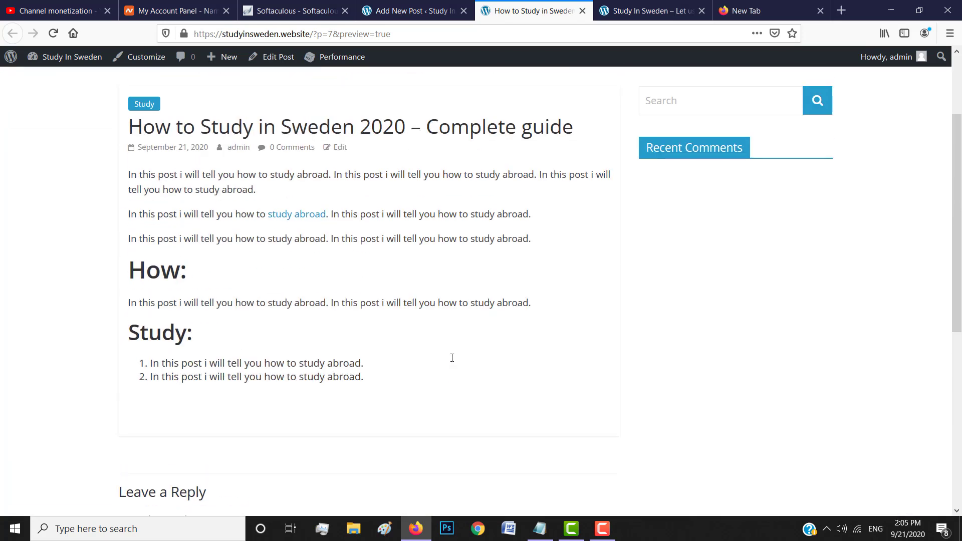
pyautogui.scroll(1, 452, 357)
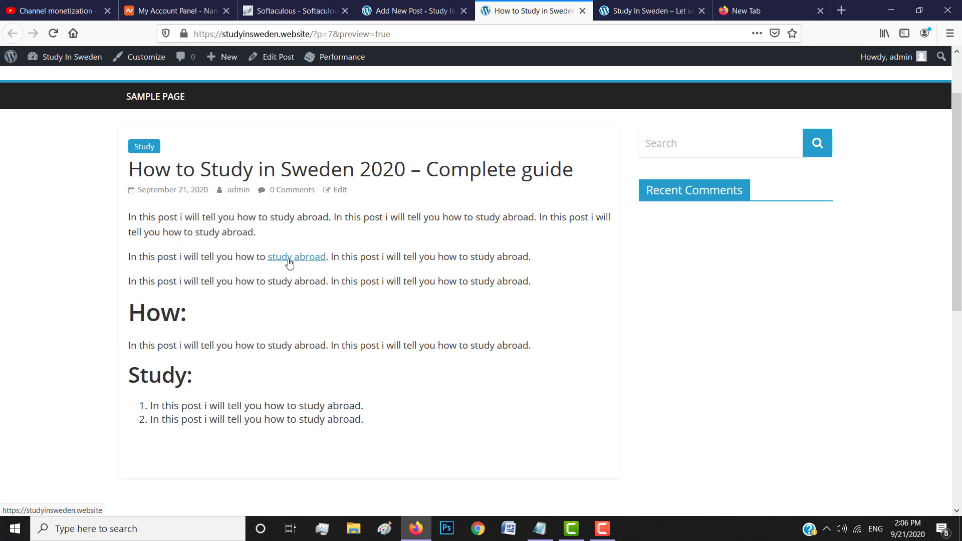
# - Check the comment section and footer below the previewed post, then return to its beginning
pyautogui.scroll(-5, 449, 342)
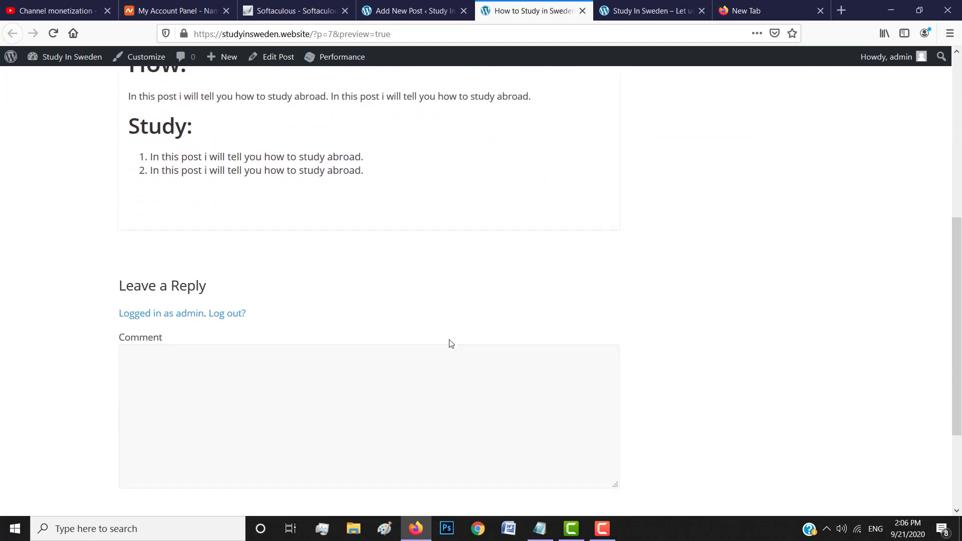
pyautogui.scroll(-2, 449, 341)
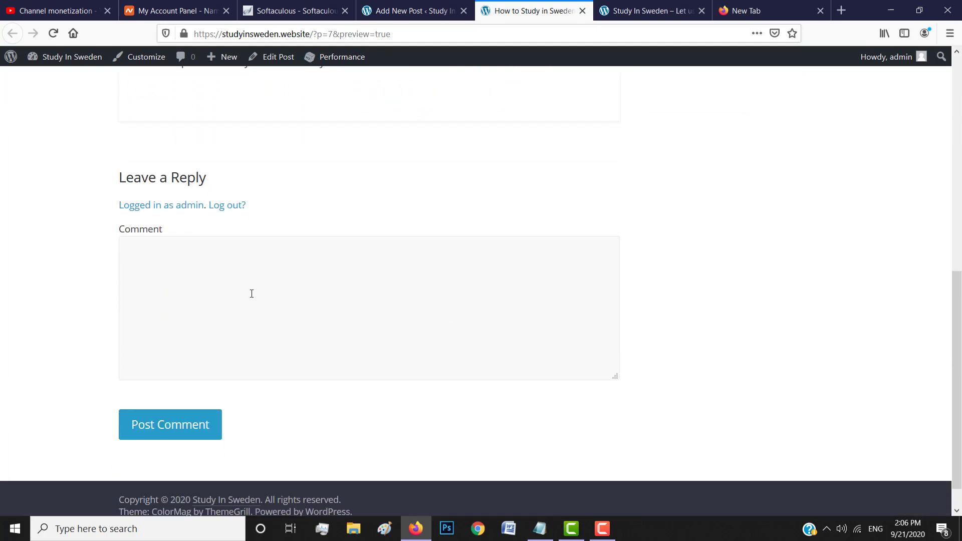
pyautogui.scroll(-1, 451, 260)
pyautogui.click(451, 259)
pyautogui.scroll(10, 451, 260)
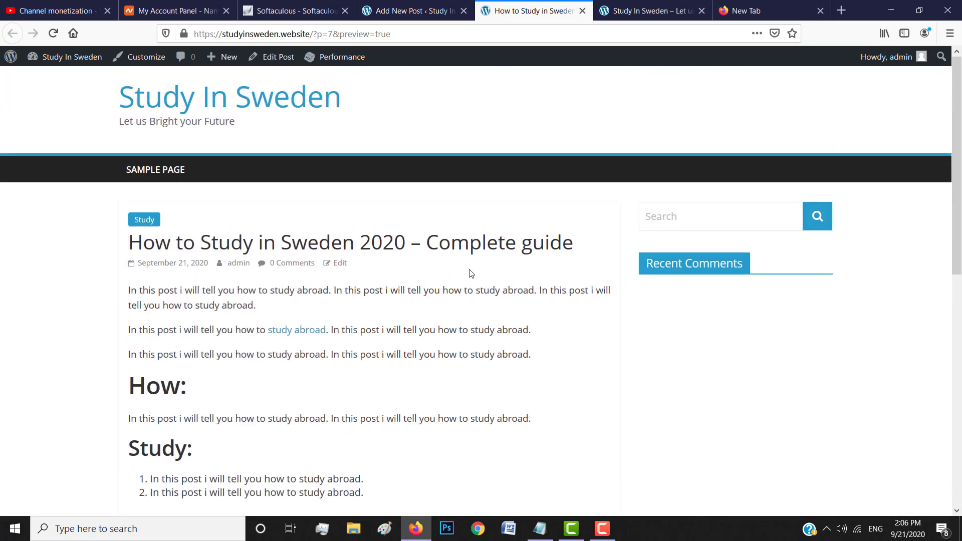
# - Return to the post editor and compare the Page Settings layout options with the sidebar layout in the preview
pyautogui.click(415, 10)
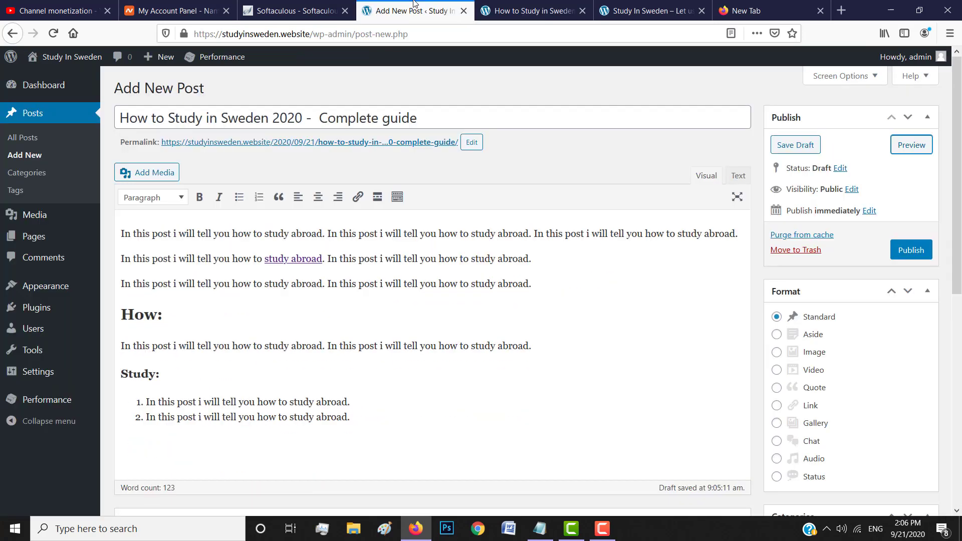
pyautogui.click(384, 396)
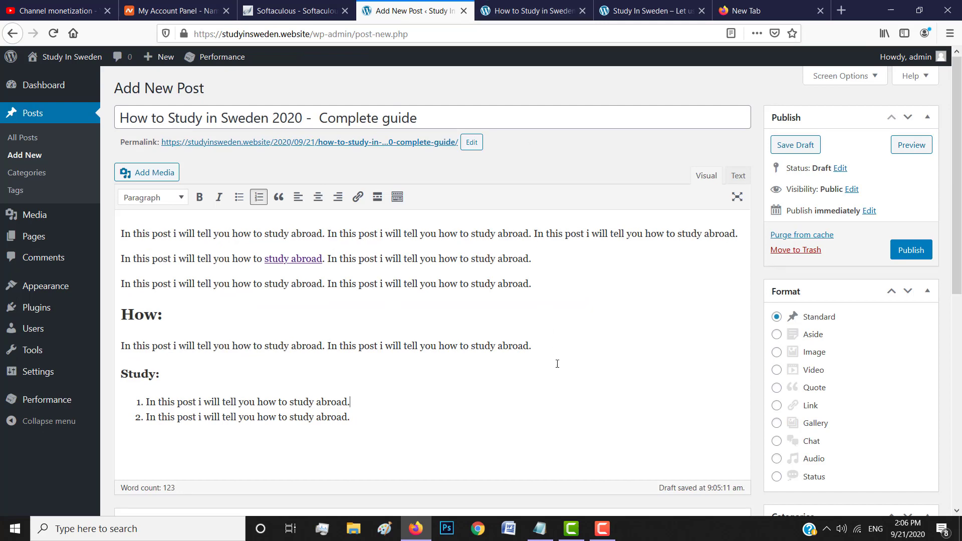
pyautogui.scroll(-4, 557, 364)
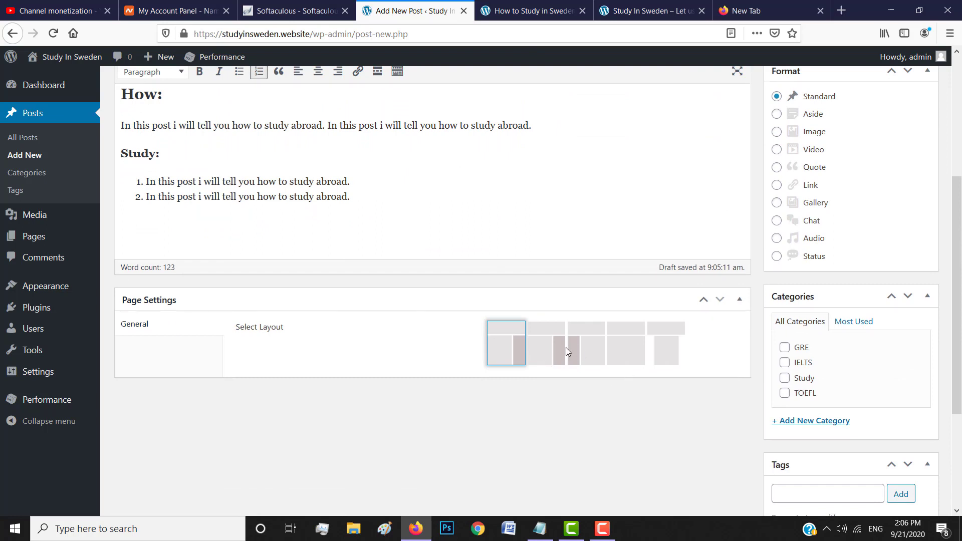
pyautogui.click(531, 10)
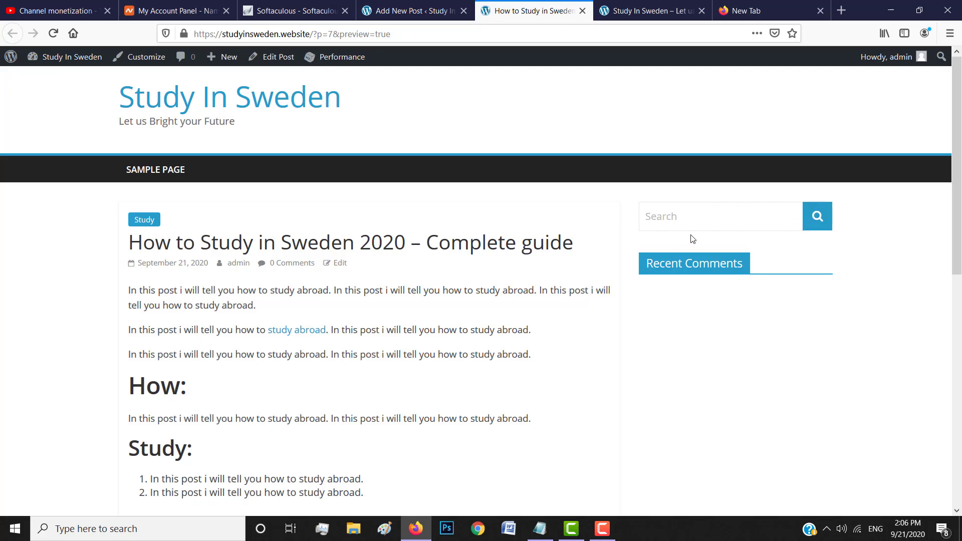
pyautogui.click(415, 10)
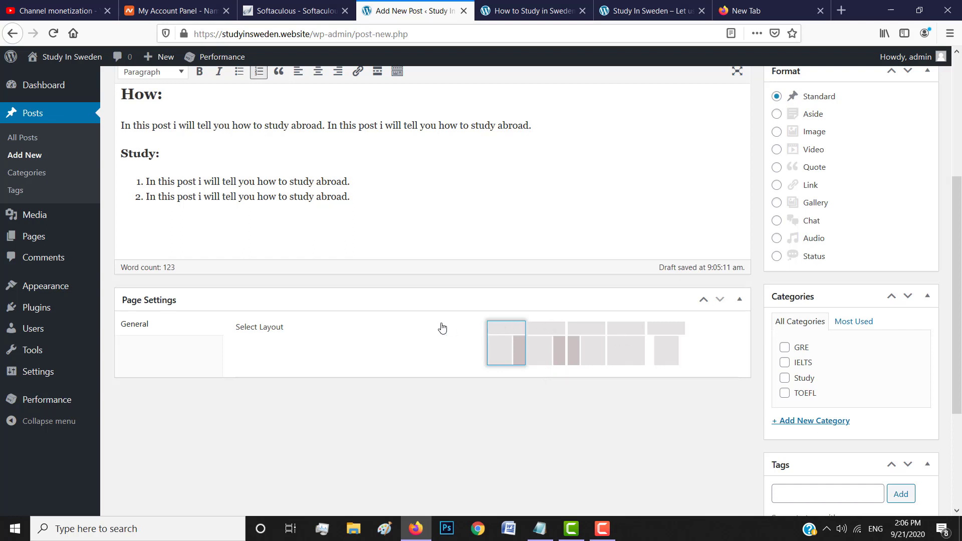
# - Assign the post to the Study category
pyautogui.scroll(-3, 442, 328)
pyautogui.scroll(7, 472, 346)
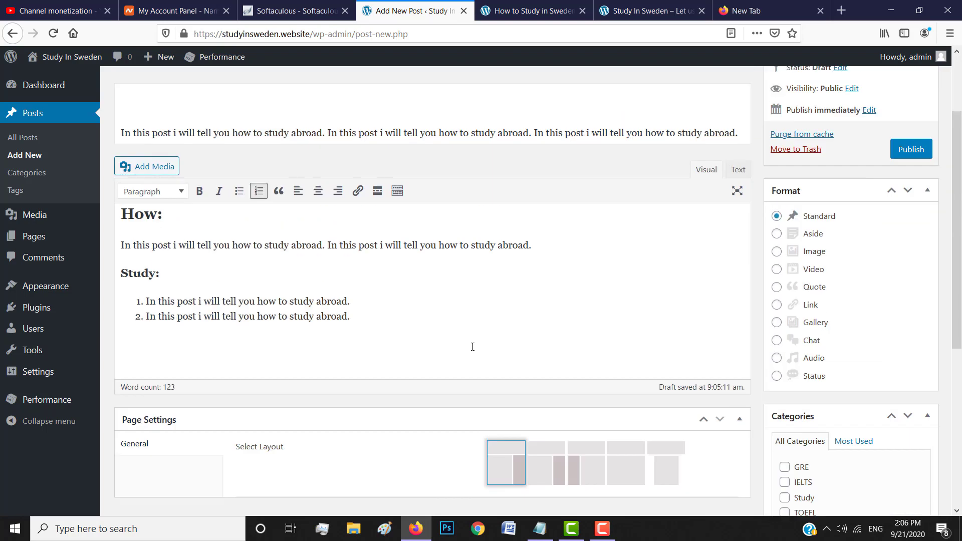
pyautogui.scroll(-5, 555, 287)
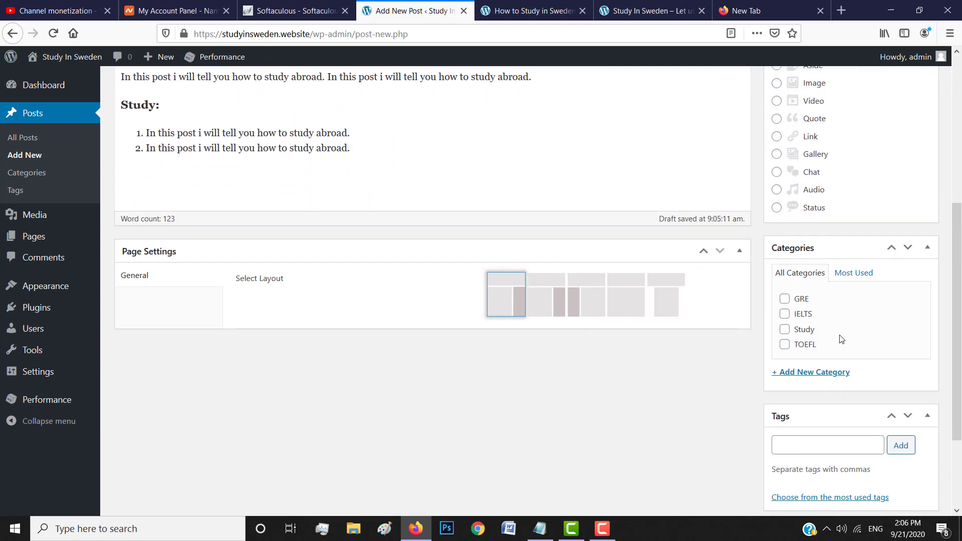
pyautogui.click(784, 329)
pyautogui.scroll(5, 622, 154)
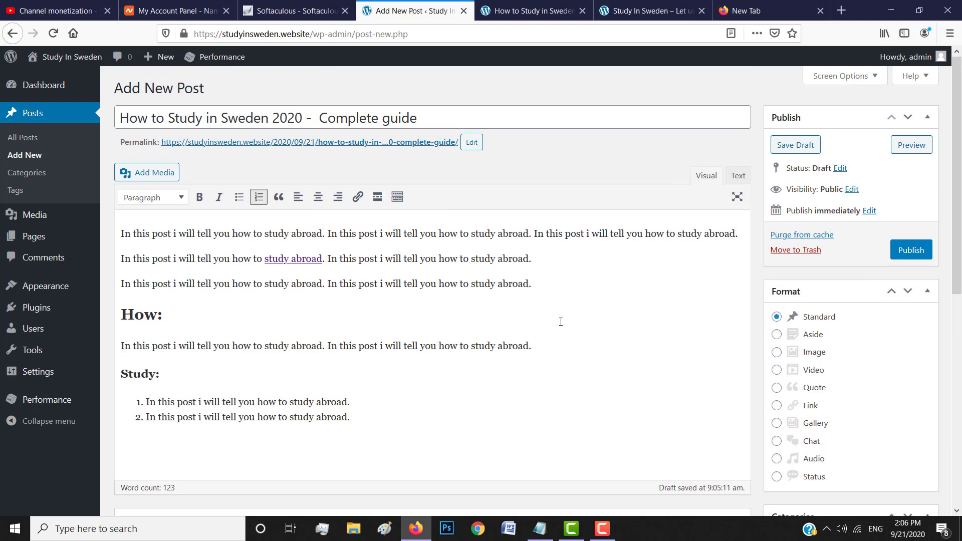
# - Copy "Study in Sweden" from the post title and add it as a tag
pyautogui.scroll(-6, 571, 328)
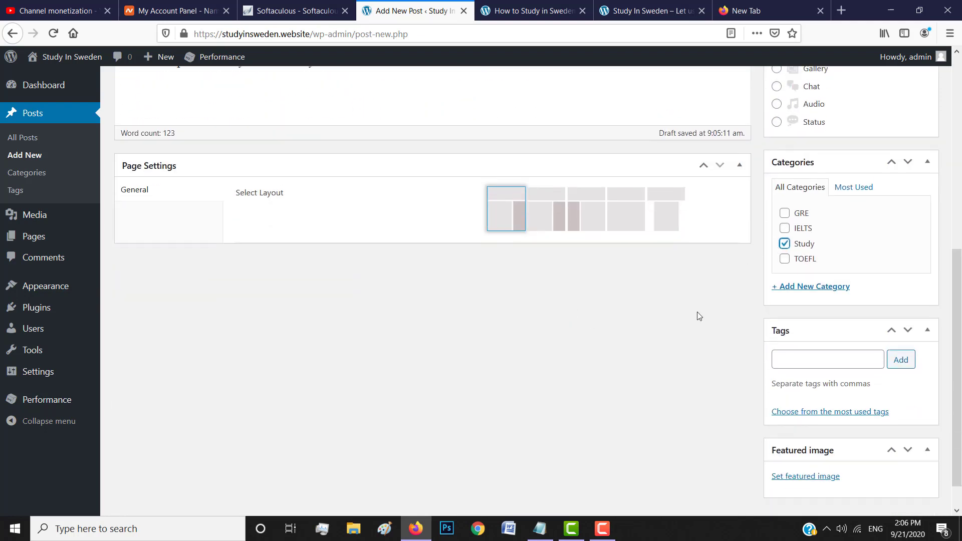
pyautogui.click(793, 363)
pyautogui.scroll(7, 536, 306)
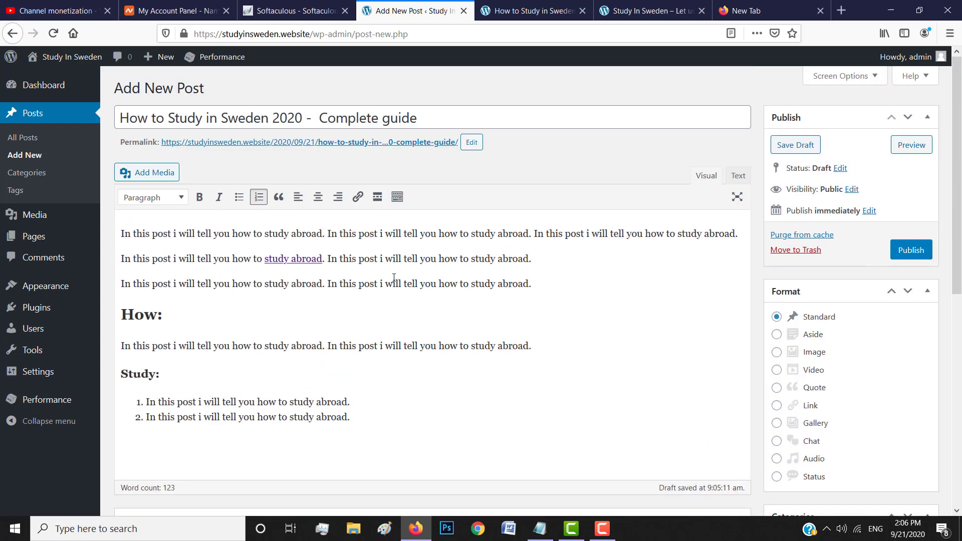
pyautogui.tripleClick(170, 119)
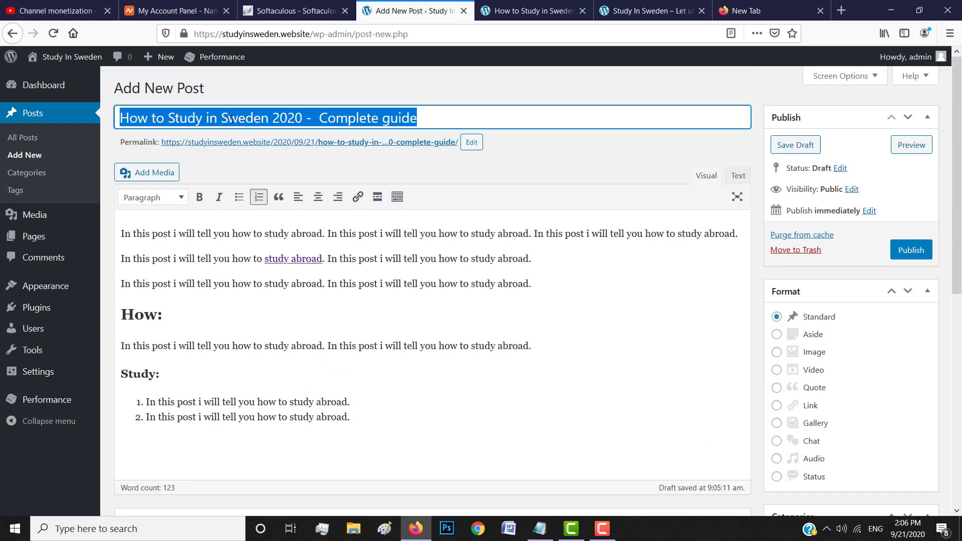
pyautogui.click(238, 118)
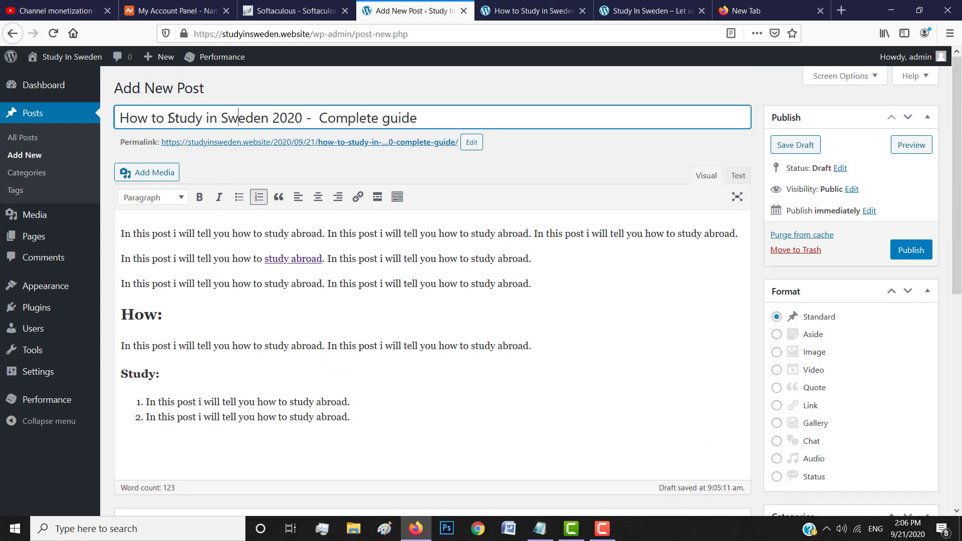
pyautogui.moveTo(269, 121); pyautogui.dragTo(171, 122)
pyautogui.hotkey('ctrl', 'c')
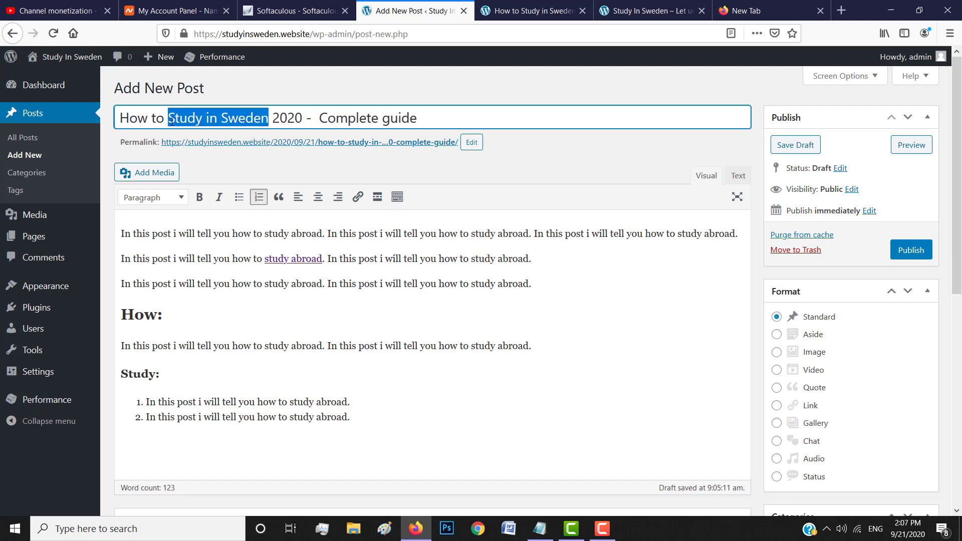
pyautogui.click(620, 326)
pyautogui.scroll(-6, 627, 322)
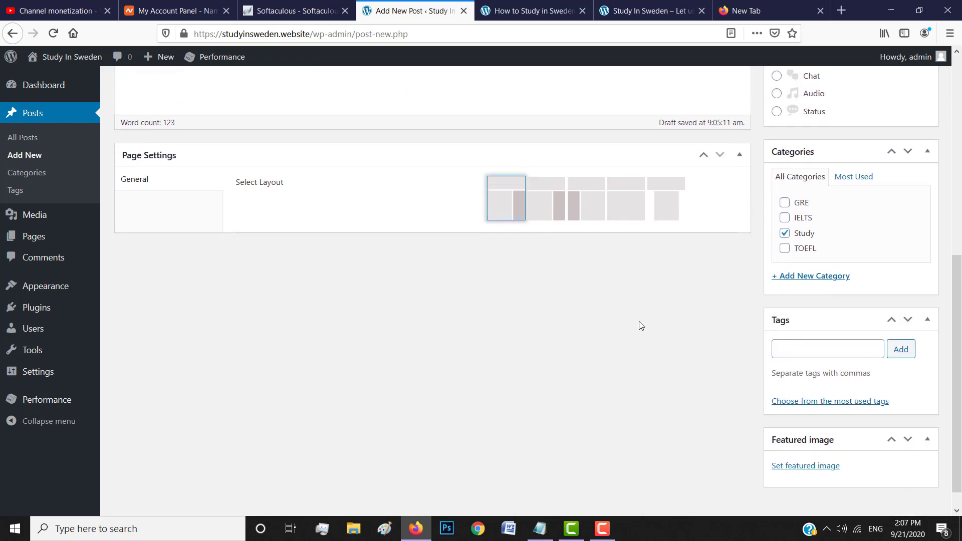
pyautogui.click(806, 342)
pyautogui.hotkey('ctrl', 'v')
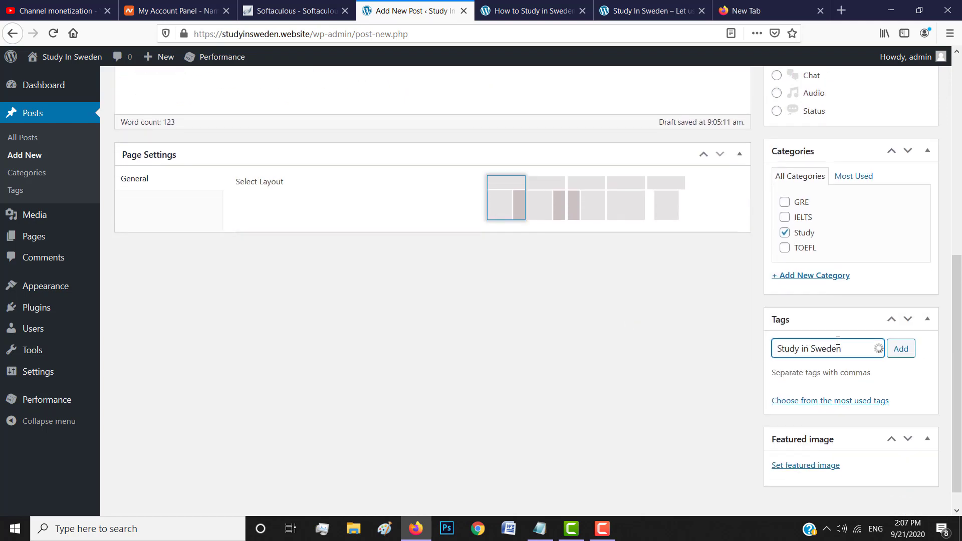
pyautogui.click(900, 349)
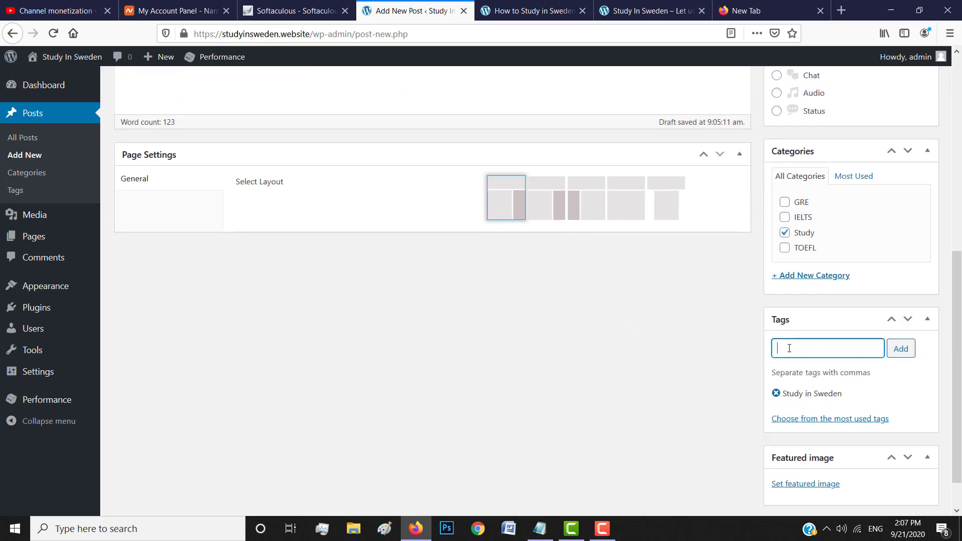
# - Add the tags Sweden and Scholarships to the post, then review its settings down to the featured image option
pyautogui.write('Sweden')
pyautogui.press('Return')
pyautogui.write('cholarships')
pyautogui.press('Return')
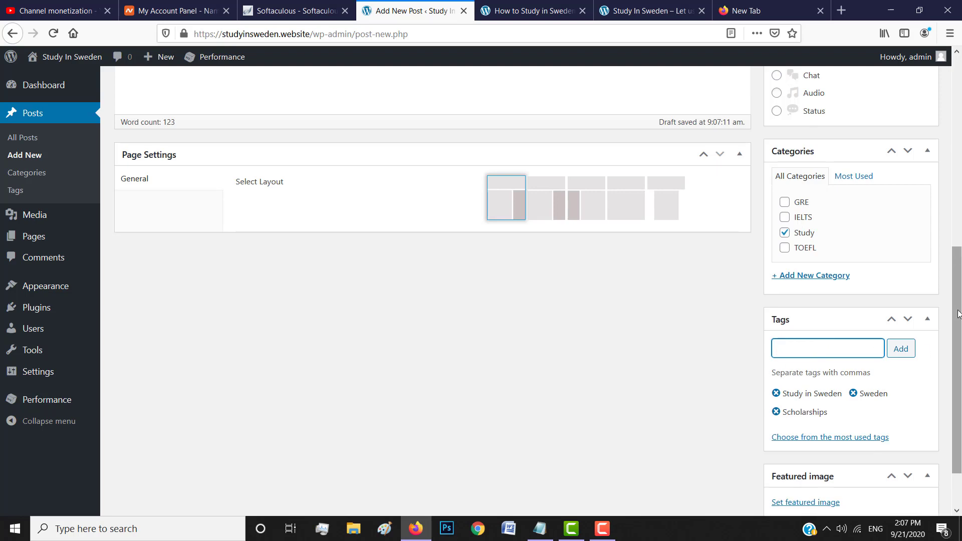
pyautogui.moveTo(956, 309); pyautogui.dragTo(956, 313)
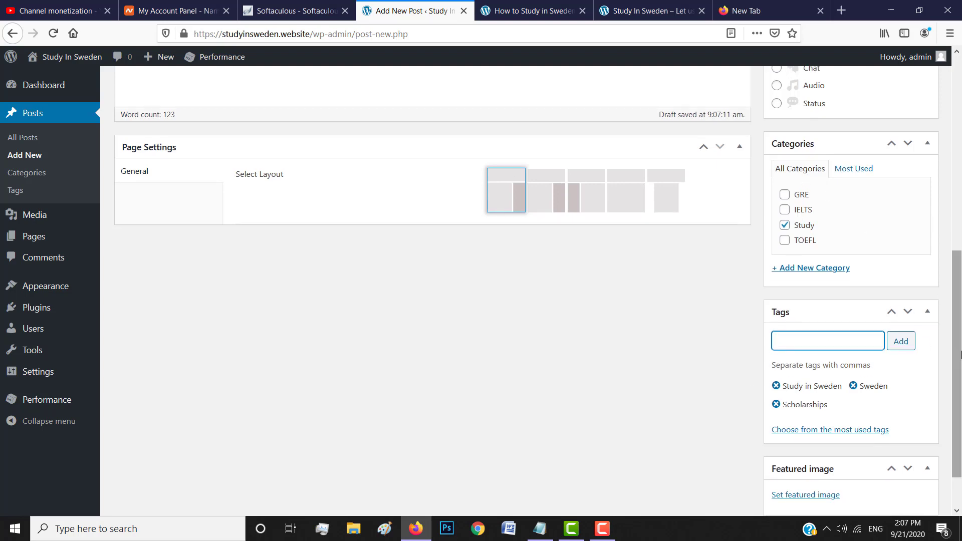
pyautogui.moveTo(958, 351); pyautogui.dragTo(959, 209)
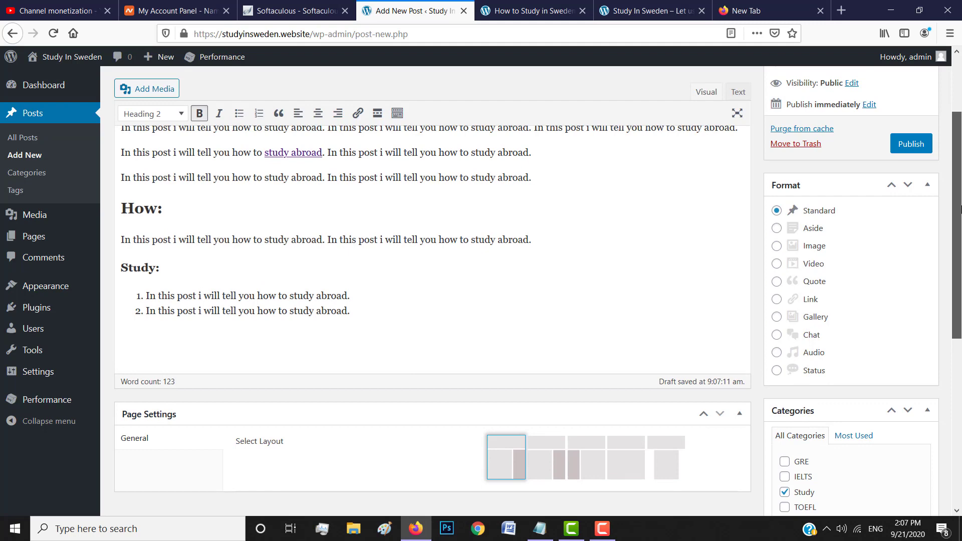
pyautogui.scroll(-5, 871, 408)
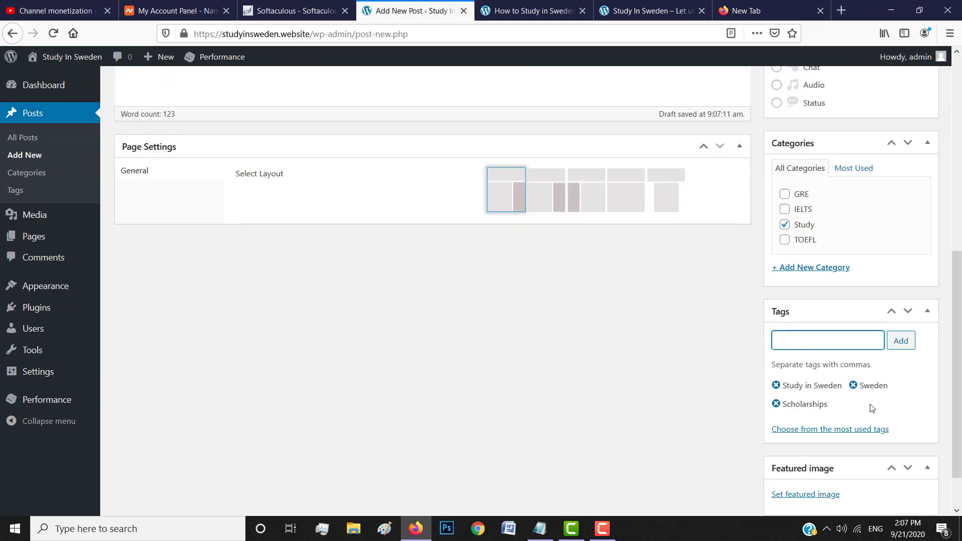
pyautogui.scroll(-1, 657, 429)
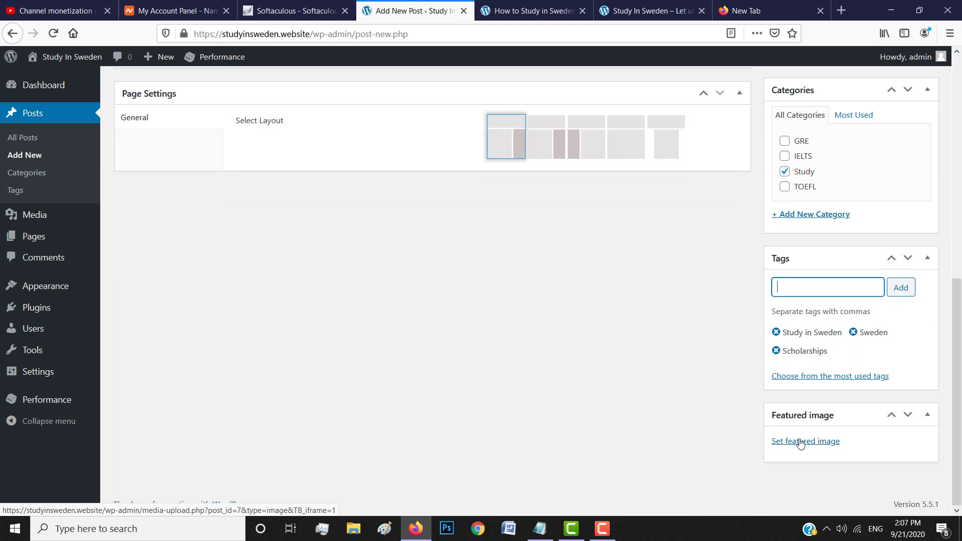
# - Search Google Images for "sweden" in the empty browser tab
pyautogui.click(755, 10)
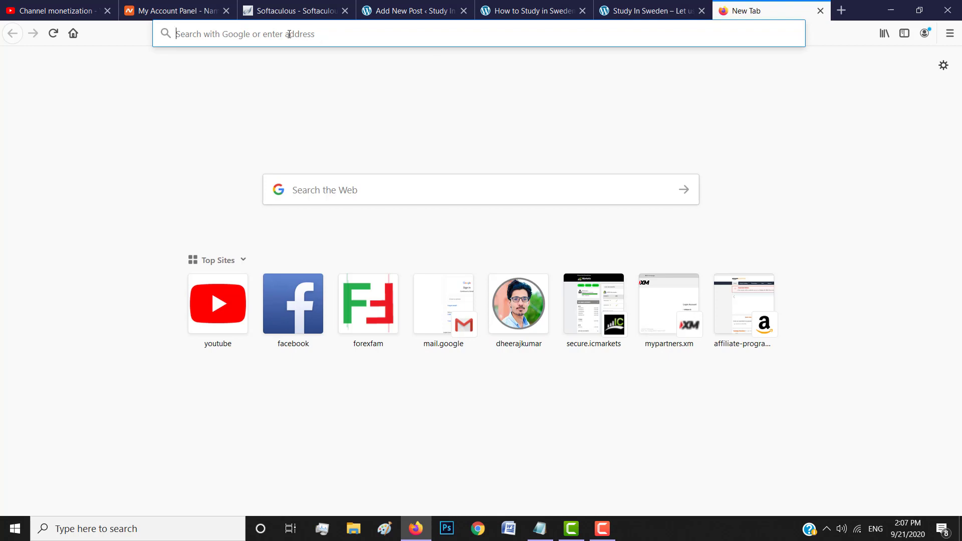
pyautogui.write('sweden')
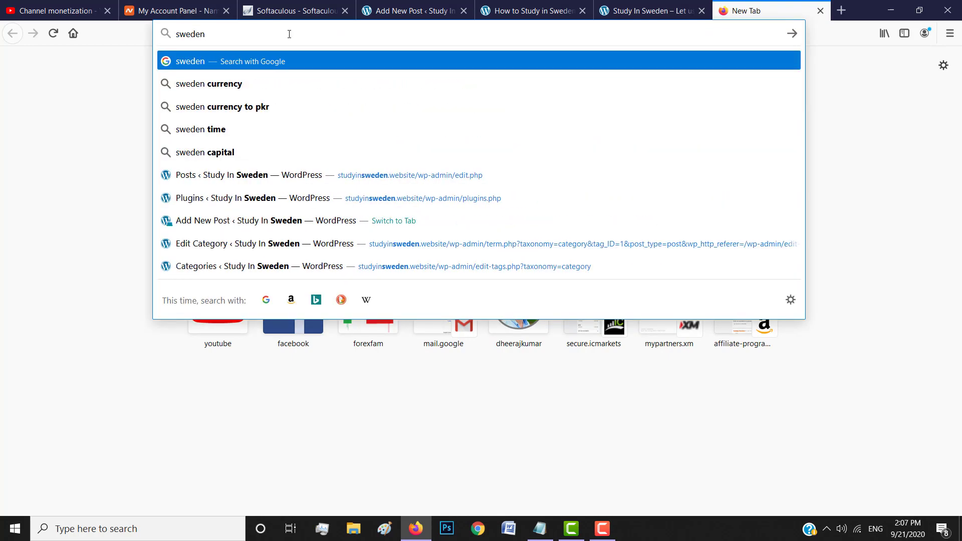
pyautogui.press('Return')
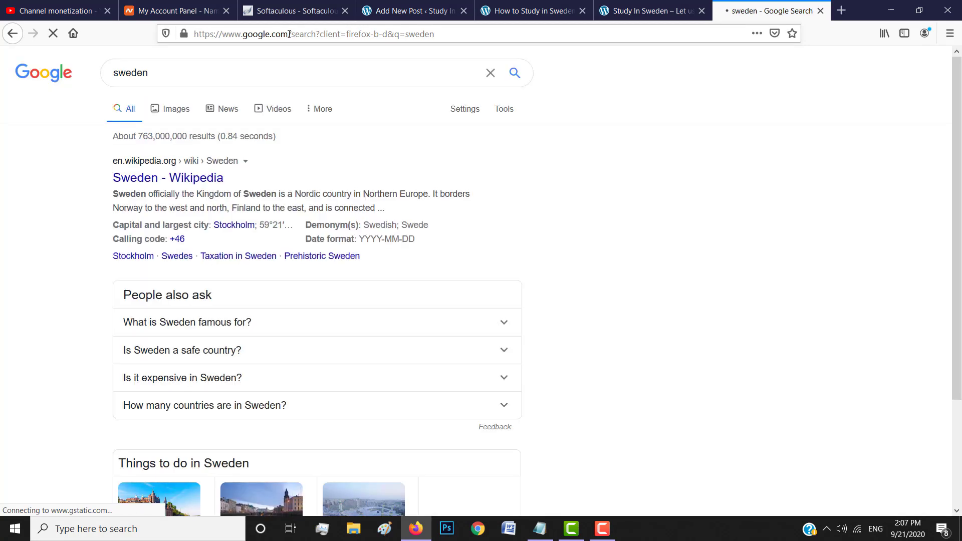
pyautogui.click(182, 111)
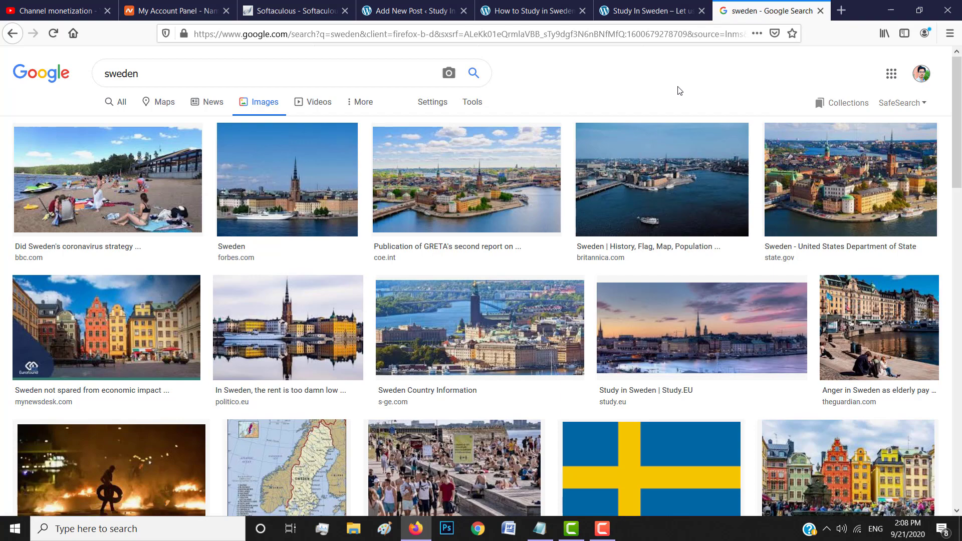
# - Use advanced image search to restrict the Sweden images to usage rights Creative Commons licences
pyautogui.click(433, 104)
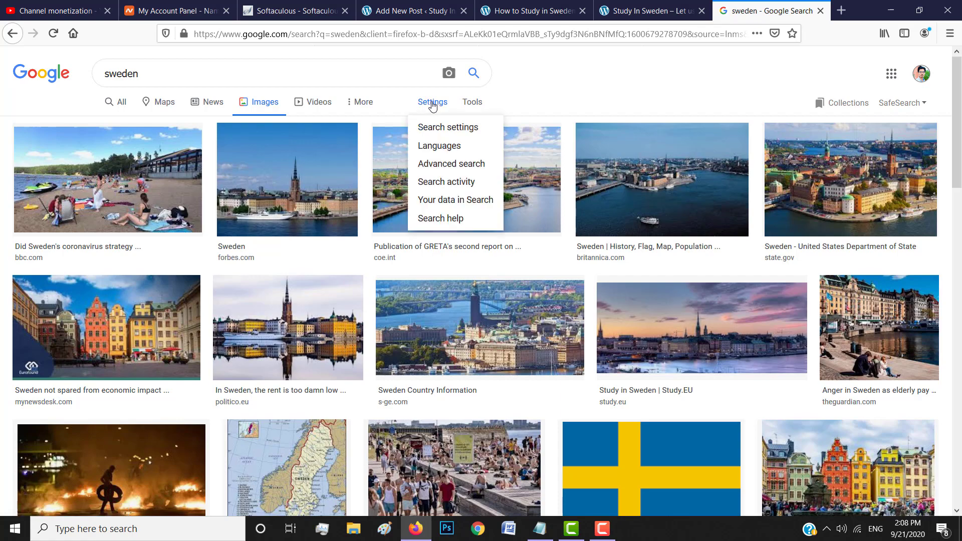
pyautogui.click(455, 169)
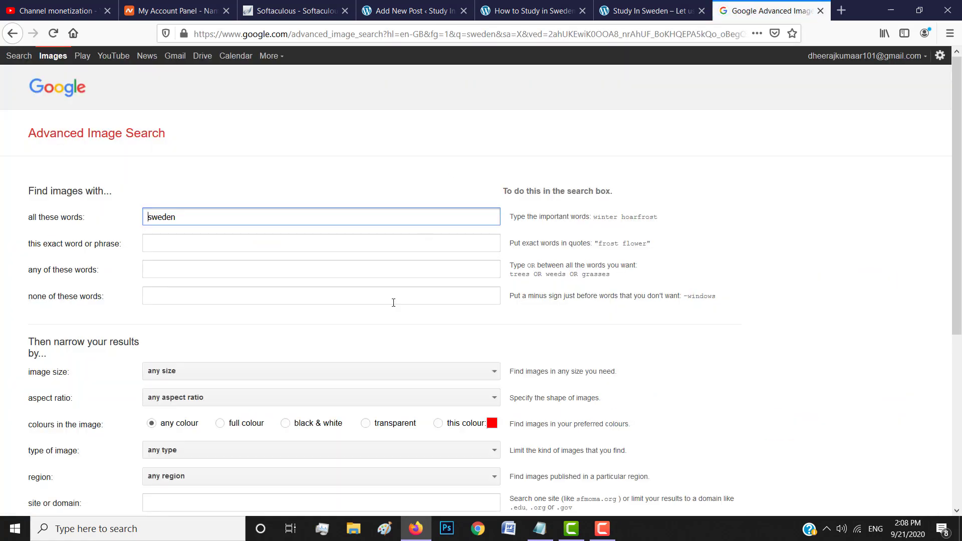
pyautogui.scroll(-5, 393, 304)
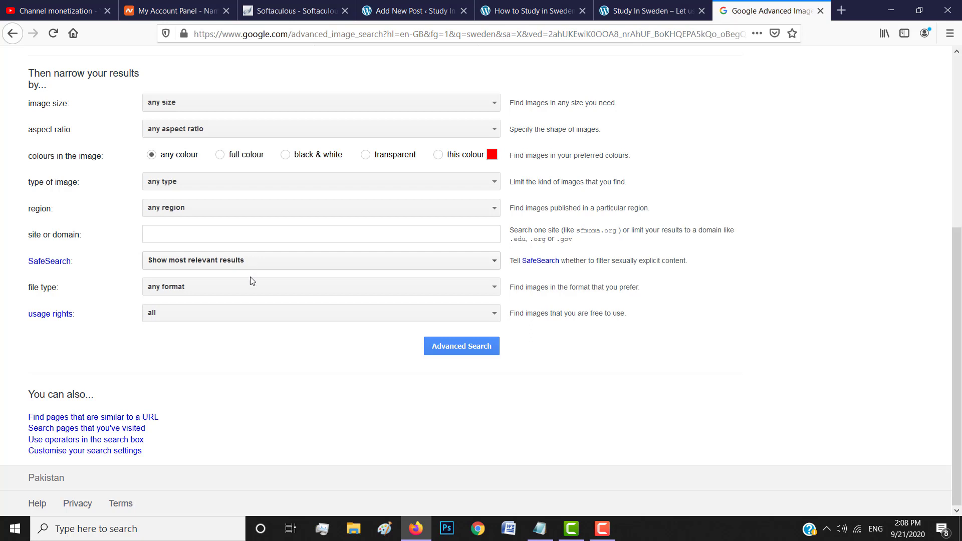
pyautogui.click(253, 310)
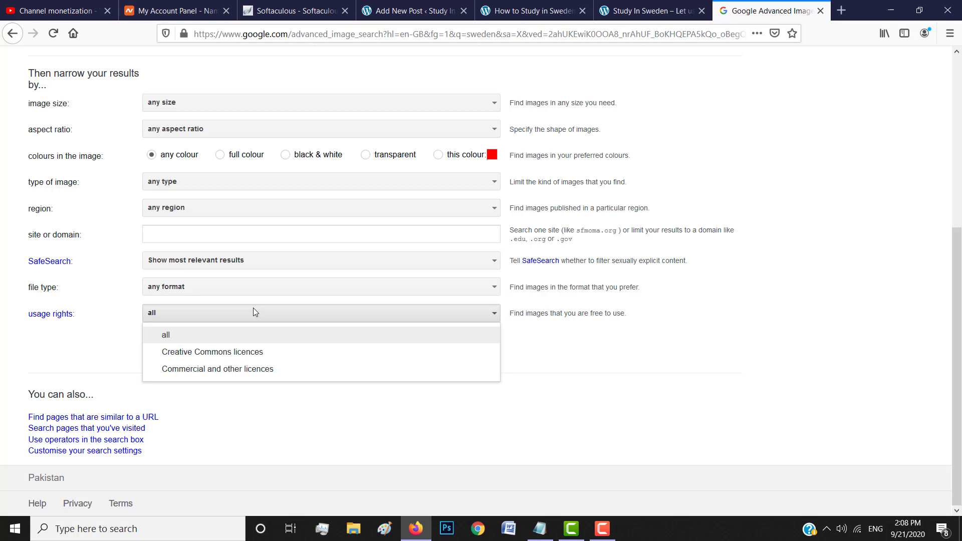
pyautogui.click(251, 354)
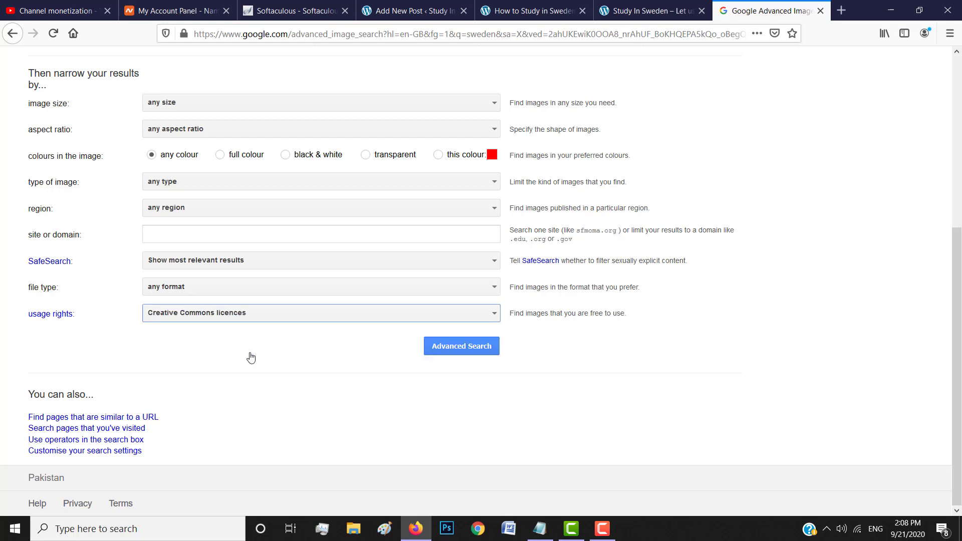
pyautogui.click(451, 348)
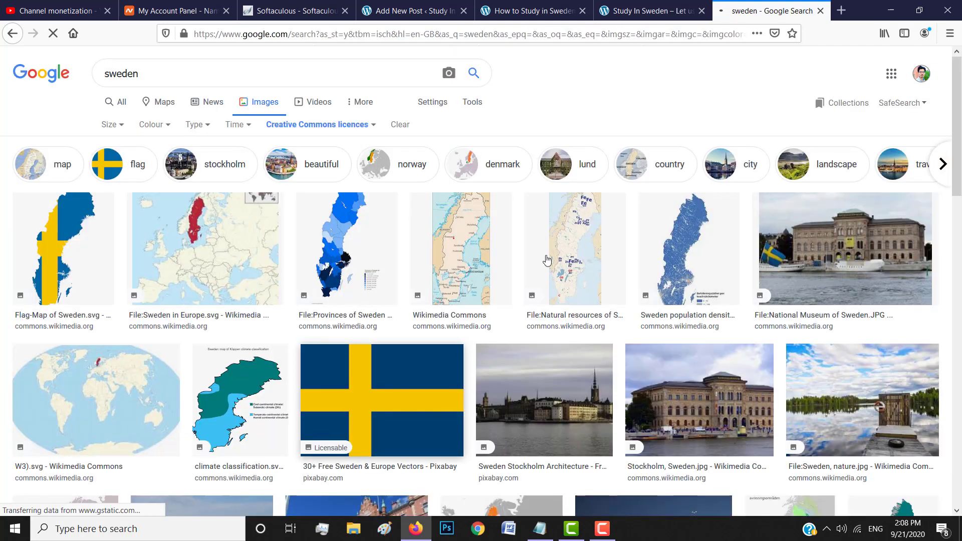
# - Browse the Creative Commons images of Sweden and display the available usage rights options
pyautogui.click(960, 260)
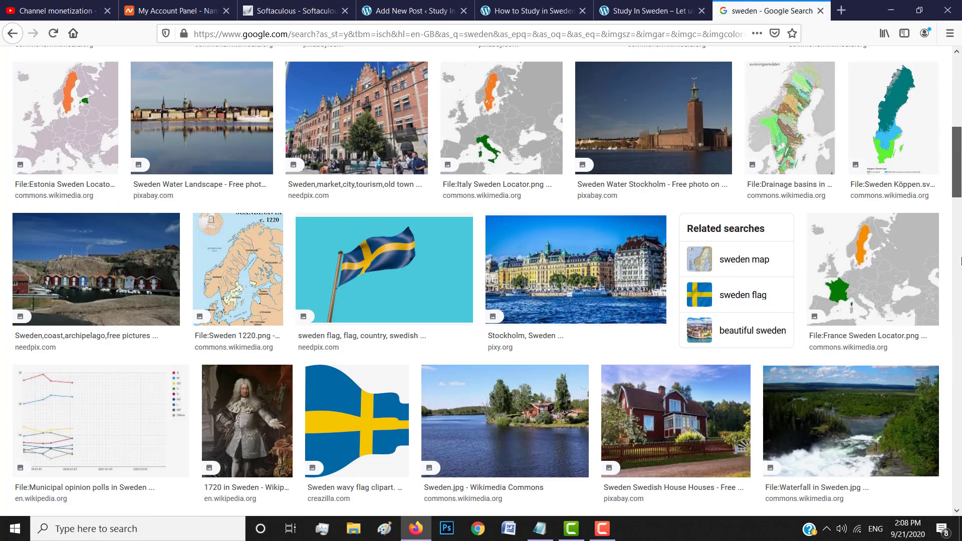
pyautogui.moveTo(961, 260); pyautogui.dragTo(960, 359)
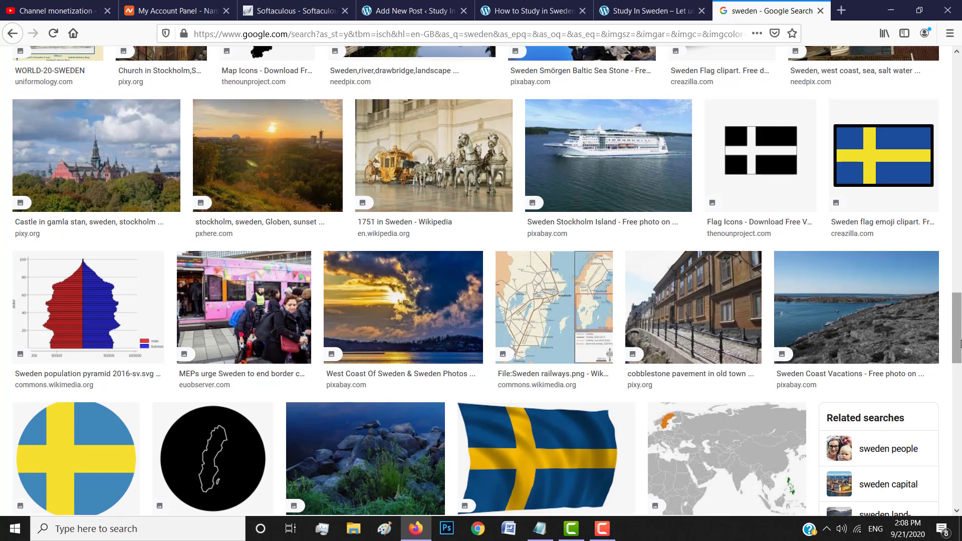
pyautogui.moveTo(960, 358); pyautogui.dragTo(951, 87)
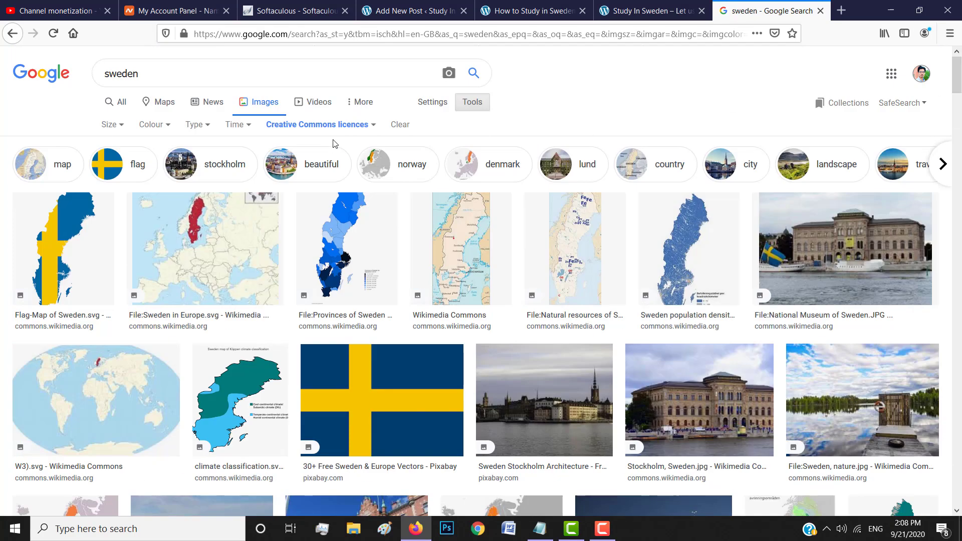
pyautogui.click(371, 129)
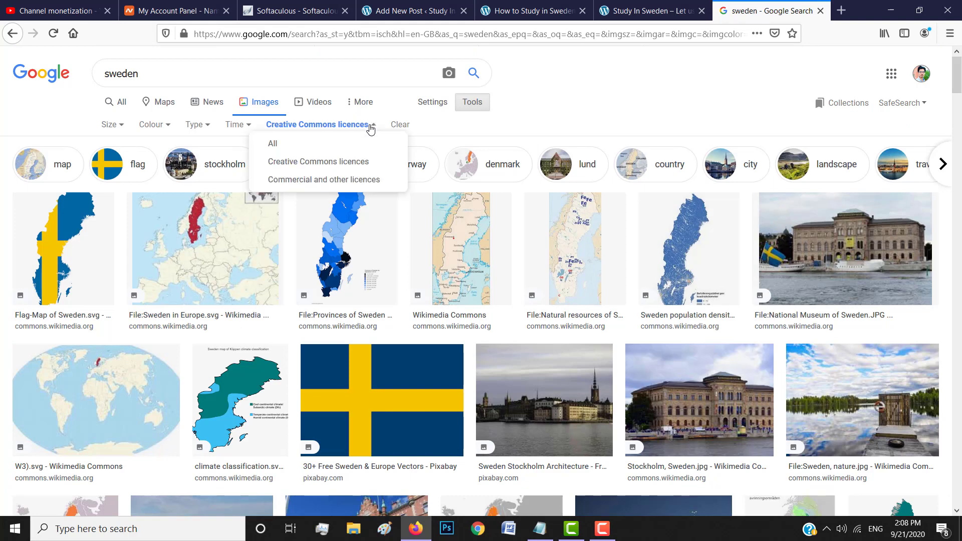
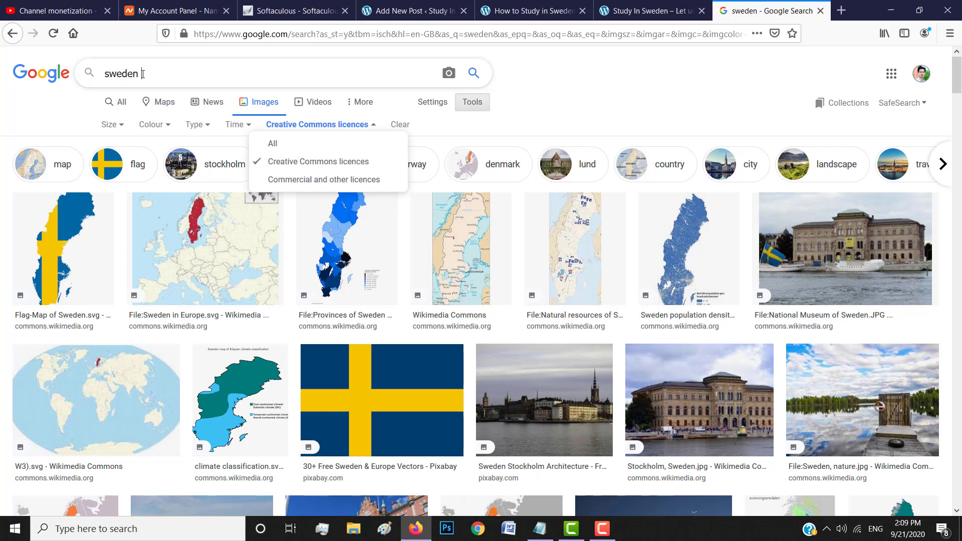
# - Search Google's web results for "pixabay" and open the Pixabay website
pyautogui.moveTo(142, 74); pyautogui.dragTo(72, 75)
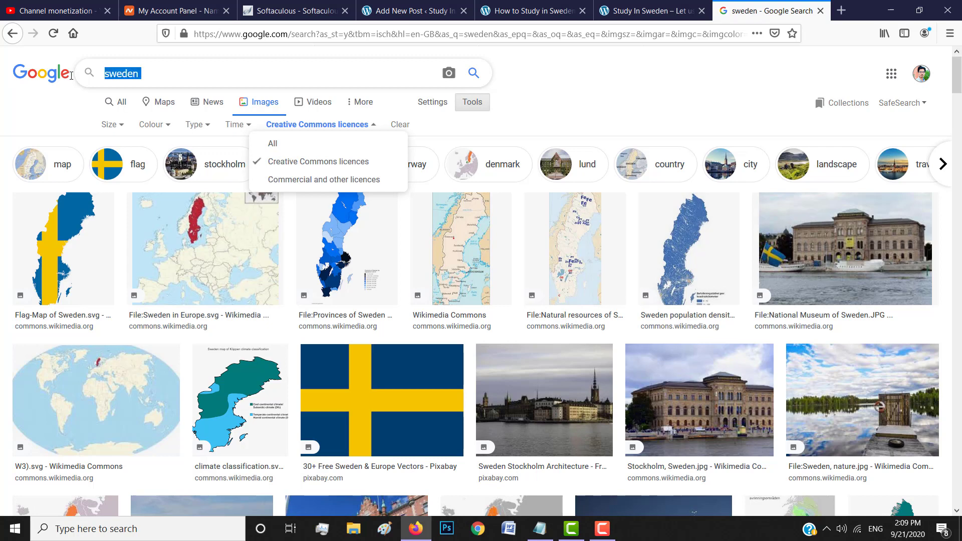
pyautogui.write('pixab')
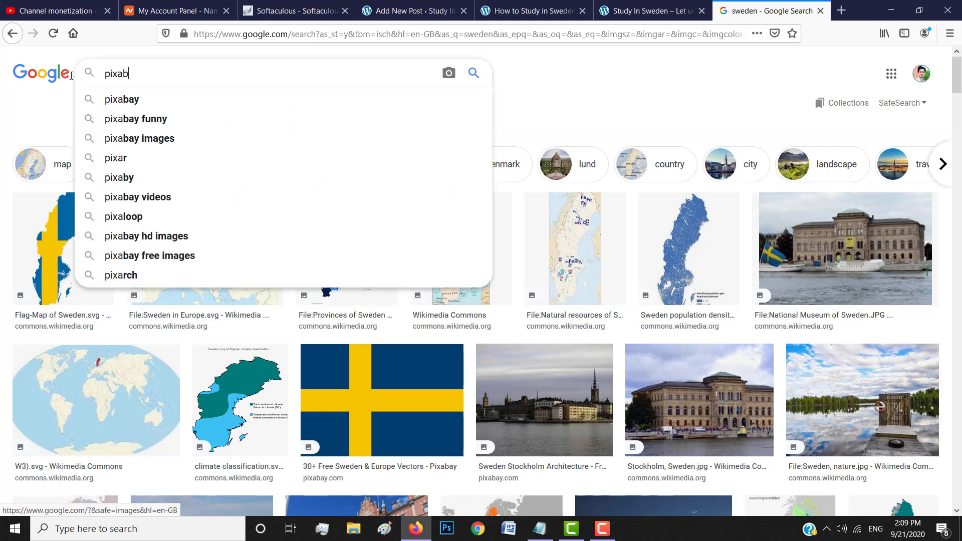
pyautogui.write('ay')
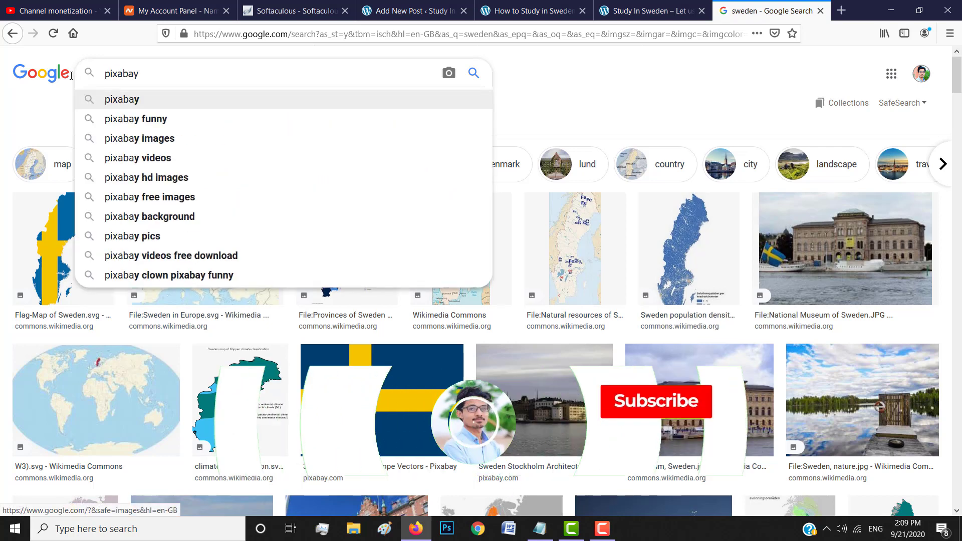
pyautogui.press('Return')
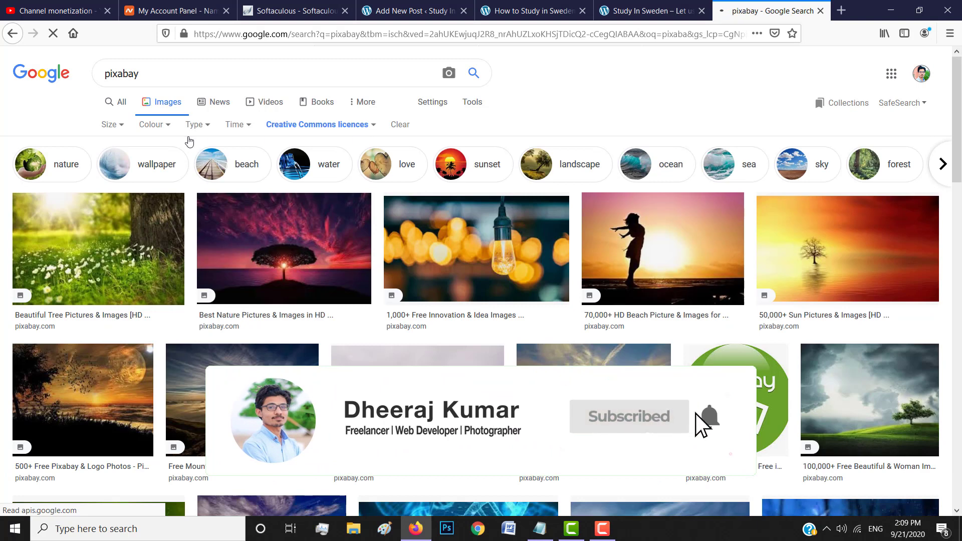
pyautogui.click(122, 106)
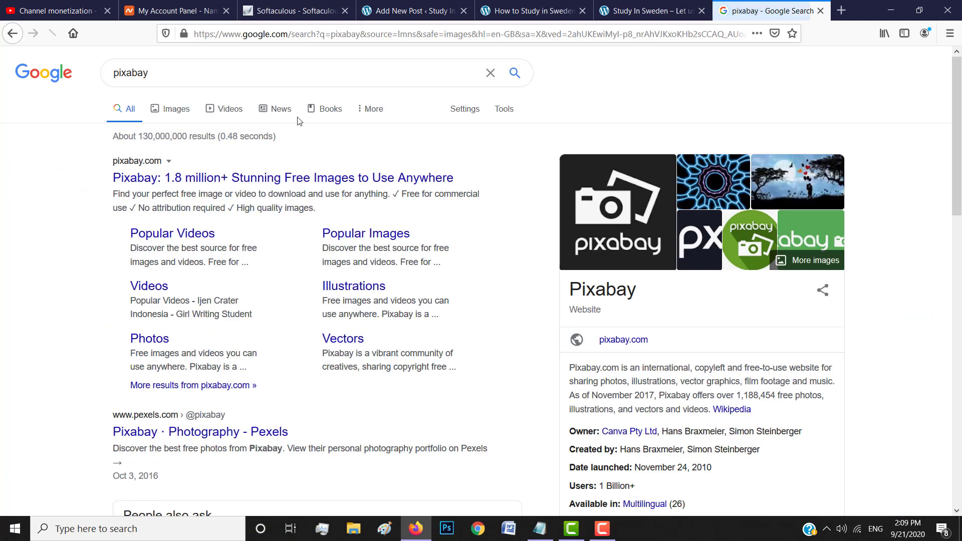
pyautogui.click(258, 181)
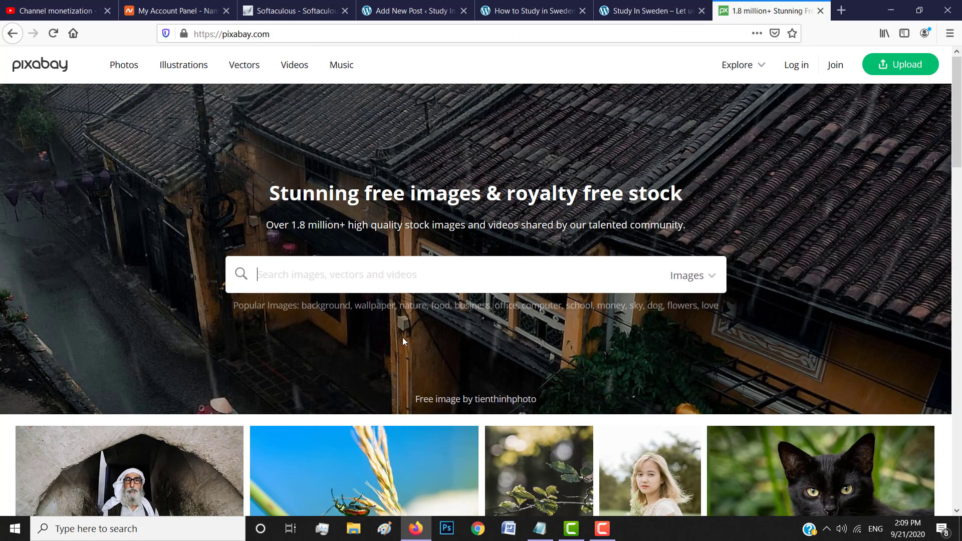
# - Search Pixabay's free image library for "sweden"
pyautogui.scroll(-2, 404, 341)
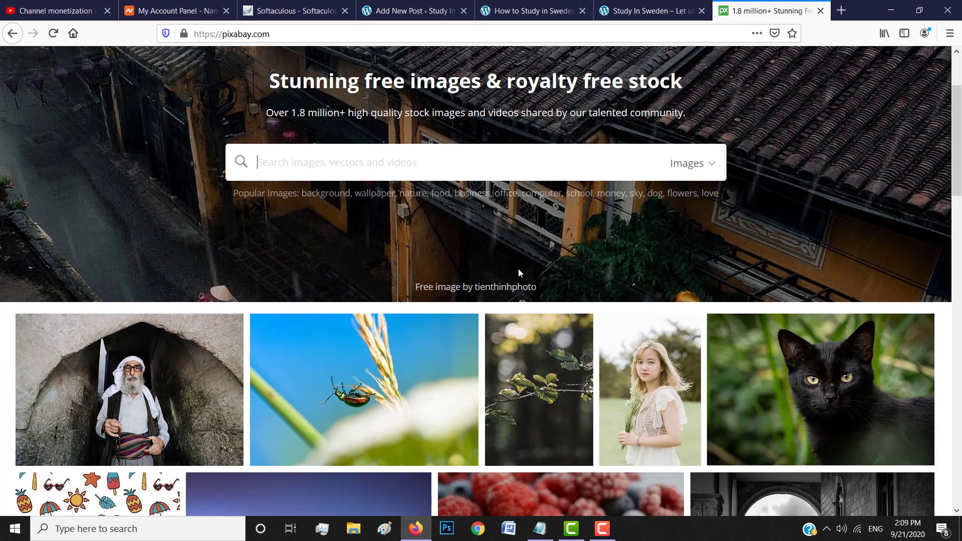
pyautogui.scroll(2, 518, 273)
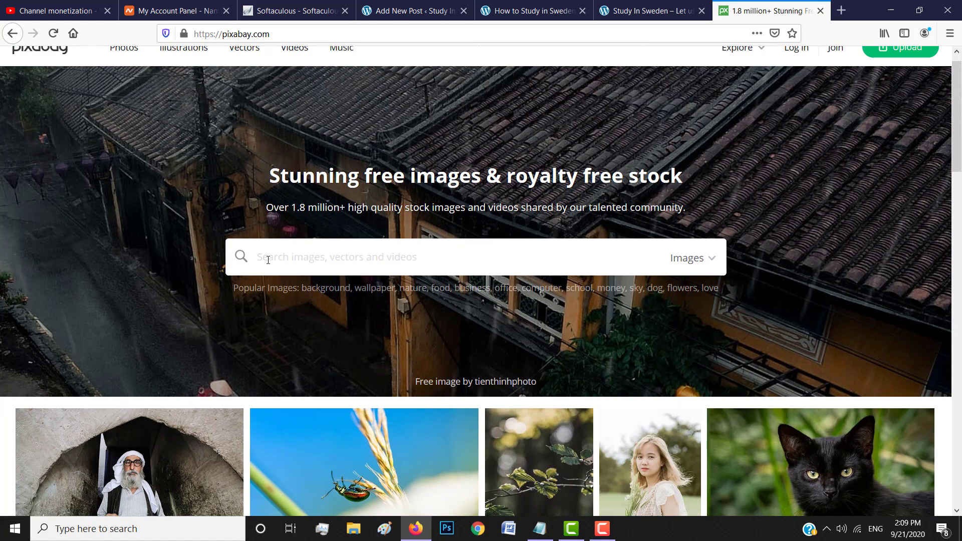
pyautogui.write('sweden')
pyautogui.press('Return')
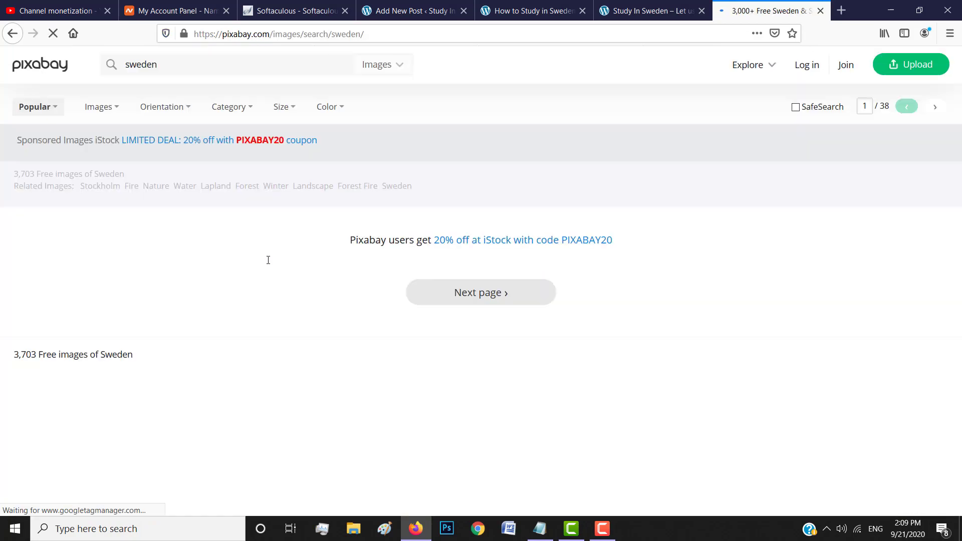
# - Browse Pixabay's Sweden images for a picture suitable as the post's featured image
pyautogui.scroll(-8, 503, 370)
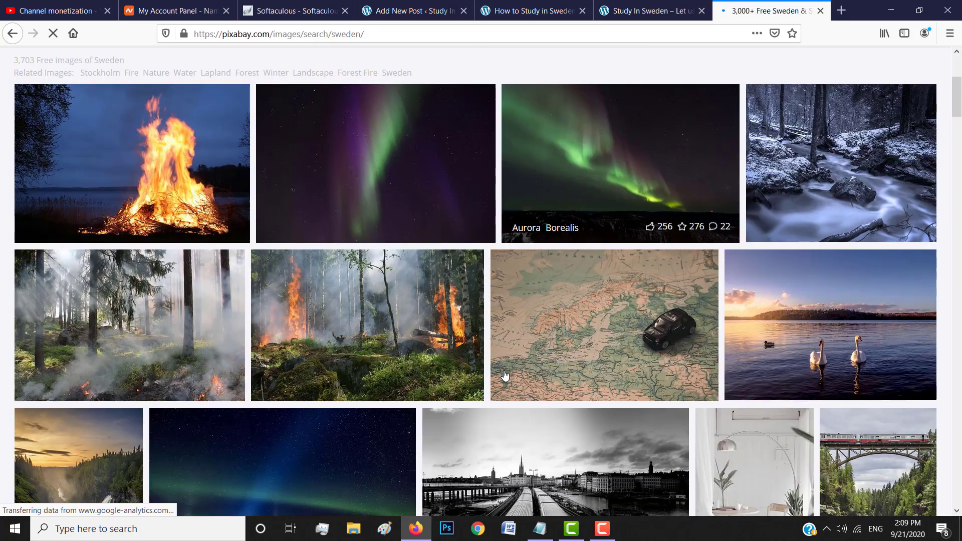
pyautogui.scroll(-10, 567, 324)
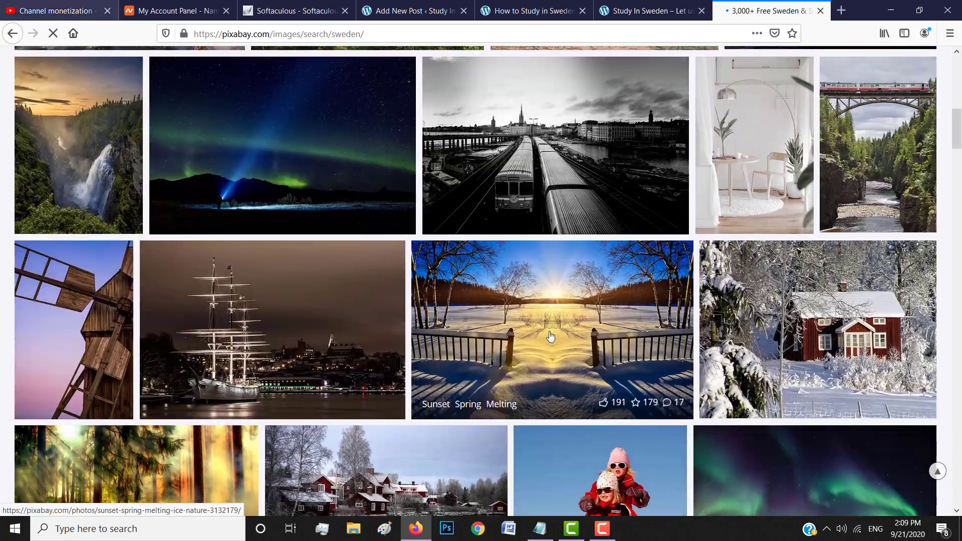
pyautogui.scroll(-4, 549, 336)
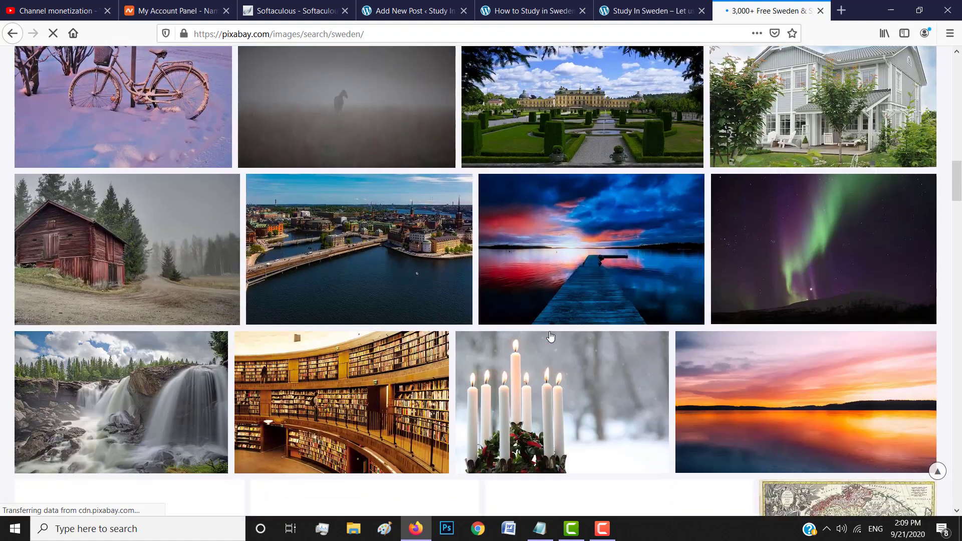
pyautogui.scroll(-4, 547, 335)
pyautogui.scroll(-15, 545, 336)
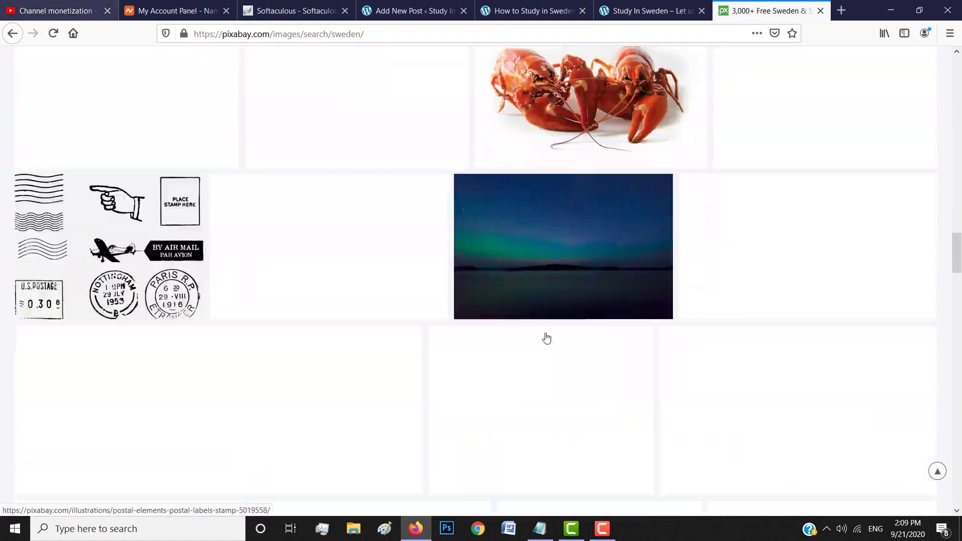
pyautogui.scroll(2, 511, 349)
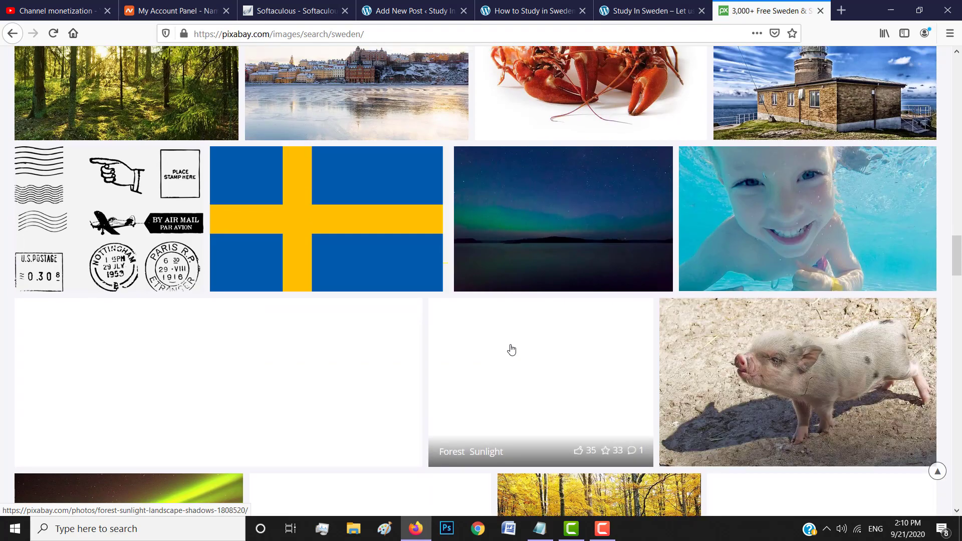
pyautogui.scroll(-1, 511, 349)
pyautogui.scroll(-13, 511, 349)
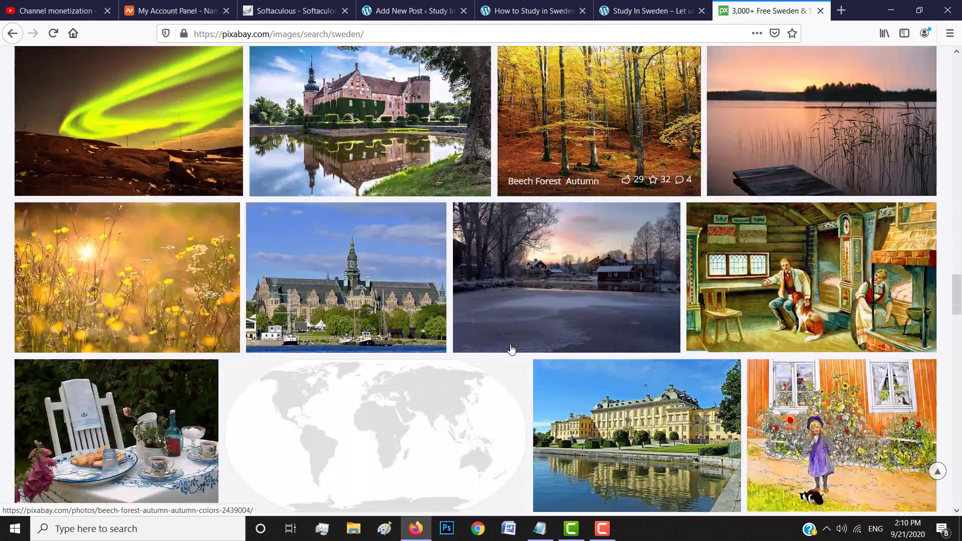
# - Open the moated castle photo from the Pixabay results and check its licence terms
pyautogui.scroll(10, 511, 349)
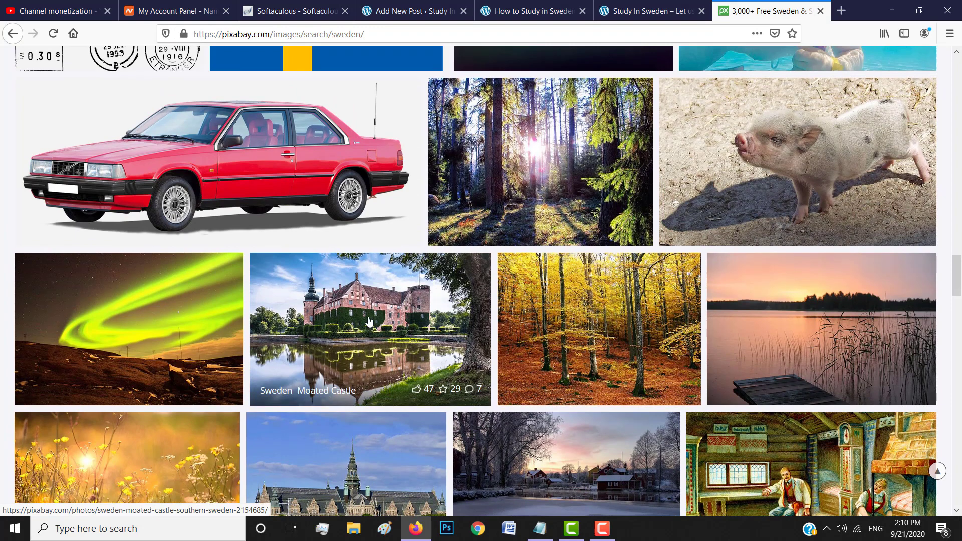
pyautogui.click(368, 320)
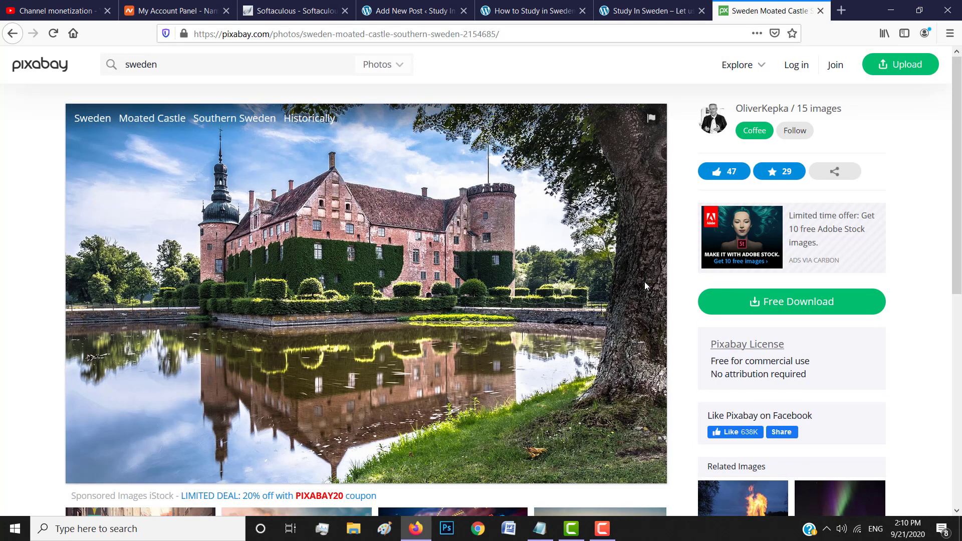
pyautogui.scroll(-2, 644, 282)
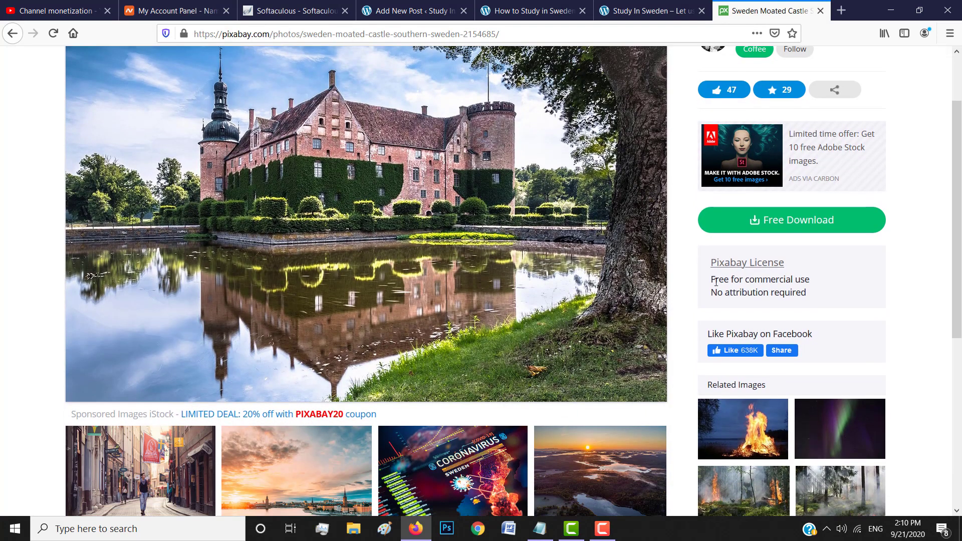
pyautogui.moveTo(716, 282)
pyautogui.mouseDown()
pyautogui.moveTo(813, 284)
pyautogui.moveTo(801, 293)
pyautogui.moveTo(705, 282)
pyautogui.mouseUp()
pyautogui.click(813, 284)
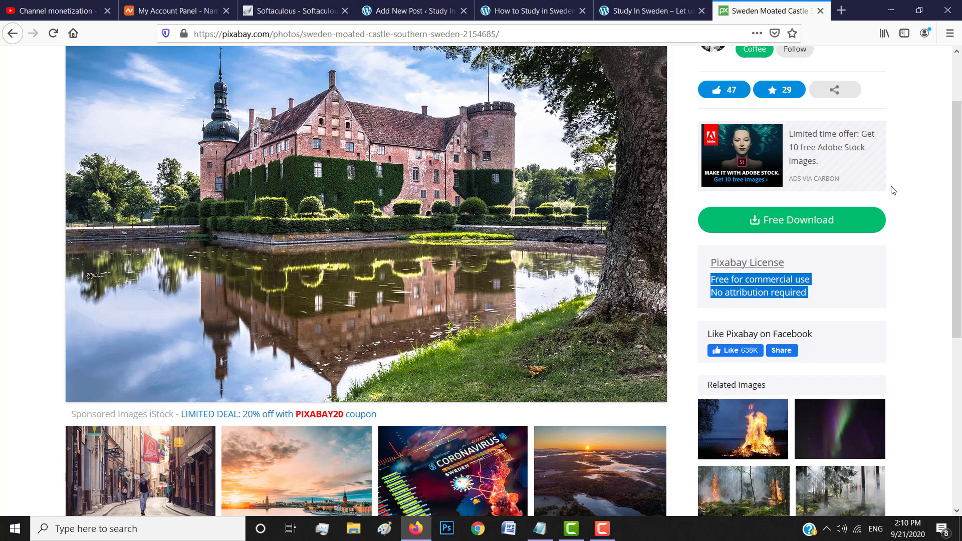
pyautogui.click(912, 189)
pyautogui.scroll(1, 476, 242)
pyautogui.scroll(1, 477, 242)
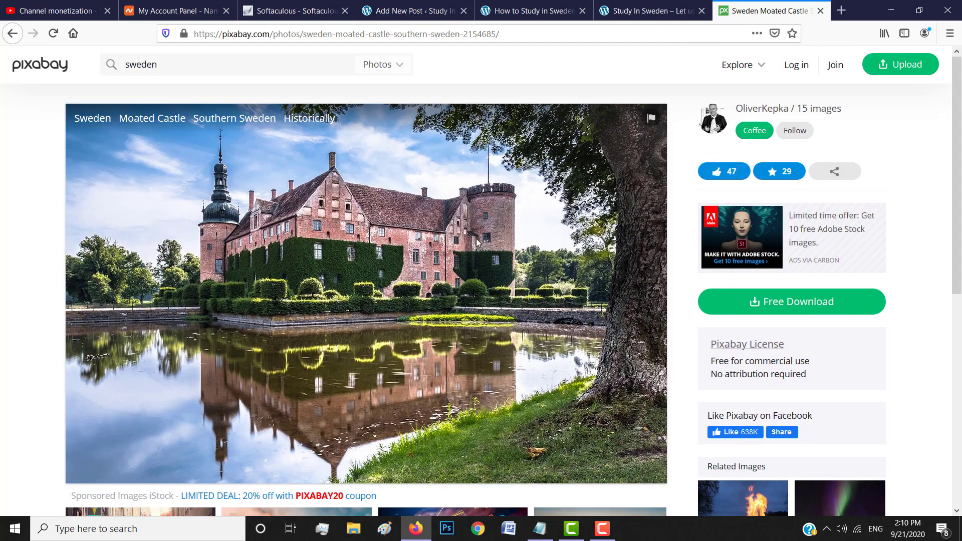
# - Save the castle photo to the Desktop as sweden-2154685_1280.jpg
pyautogui.rightClick(478, 243)
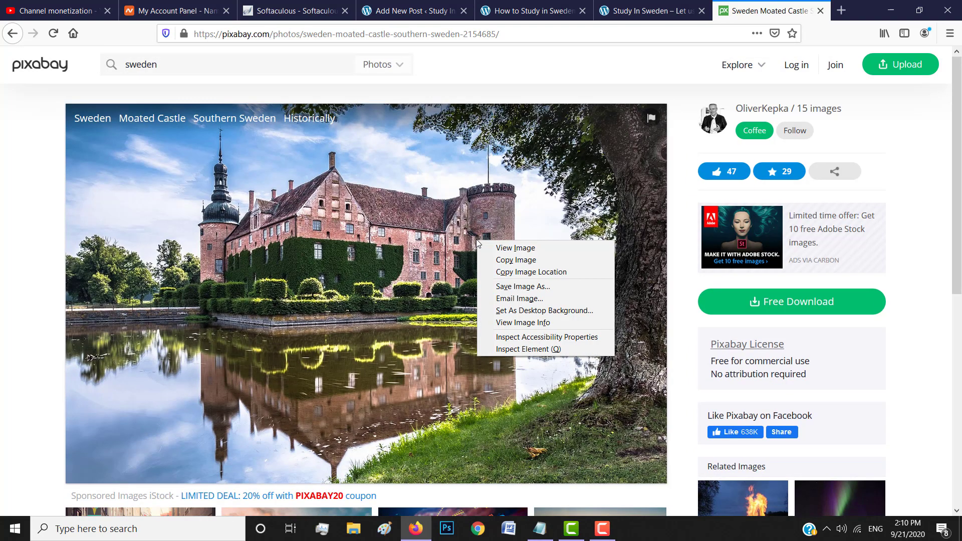
pyautogui.click(528, 289)
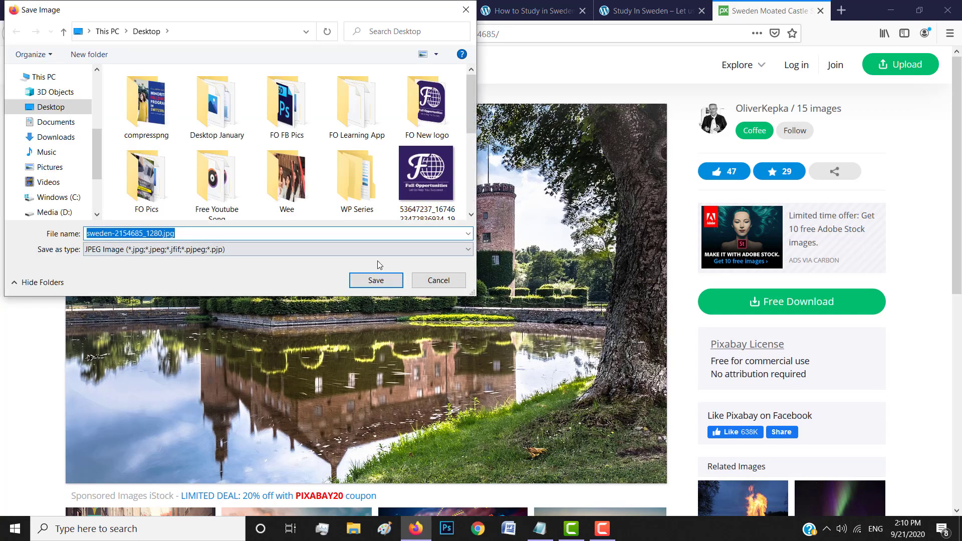
pyautogui.click(375, 280)
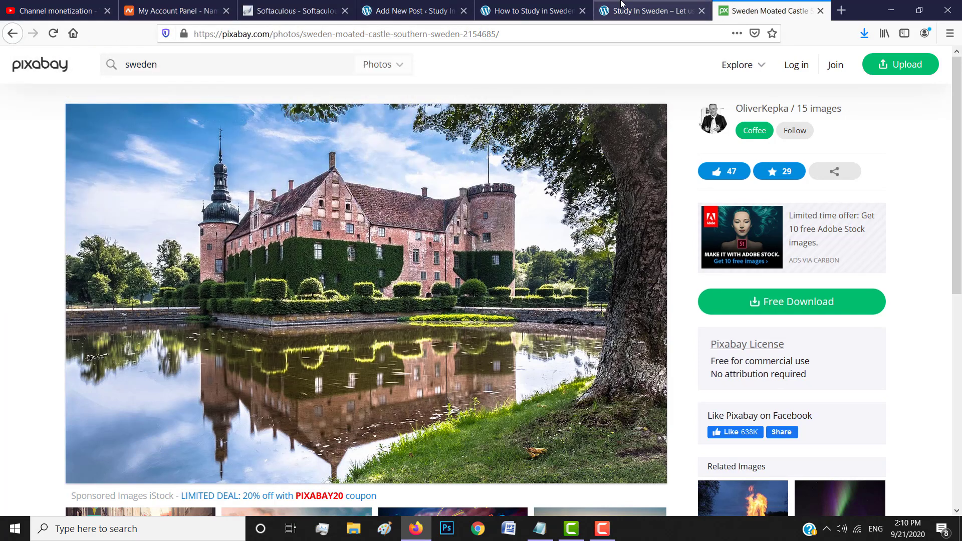
# - Return to the WordPress post and upload sweden-2154685_1280.jpg from the Desktop for its featured image
pyautogui.click(556, 7)
pyautogui.click(408, 5)
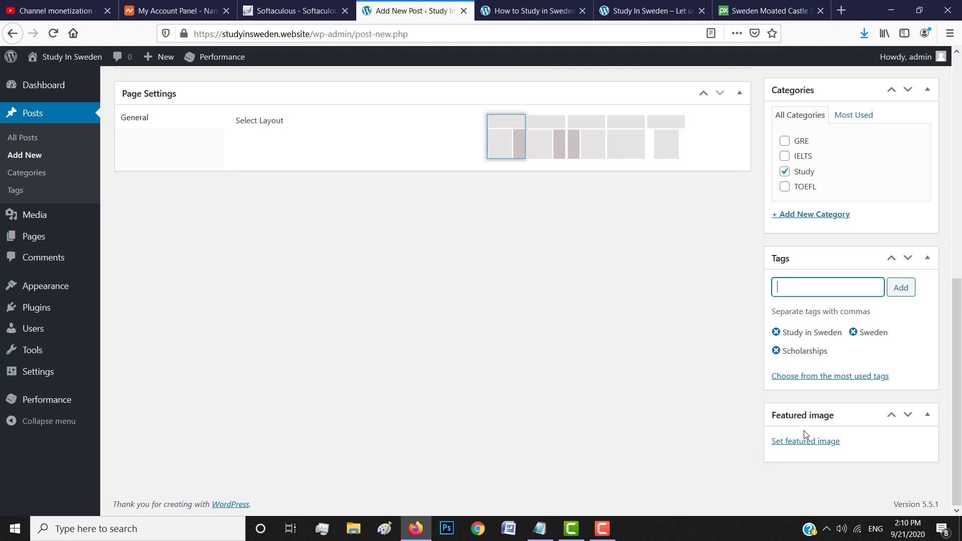
pyautogui.click(807, 443)
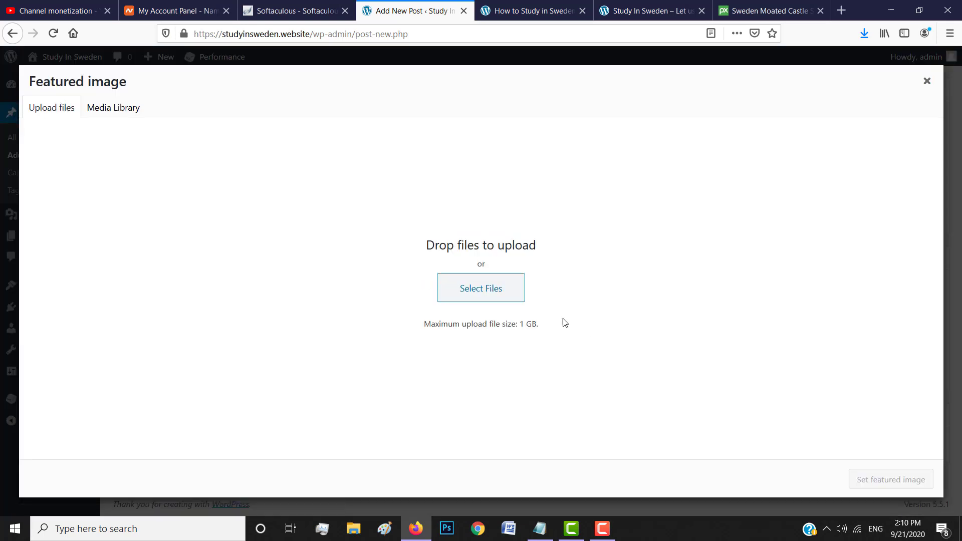
pyautogui.click(124, 116)
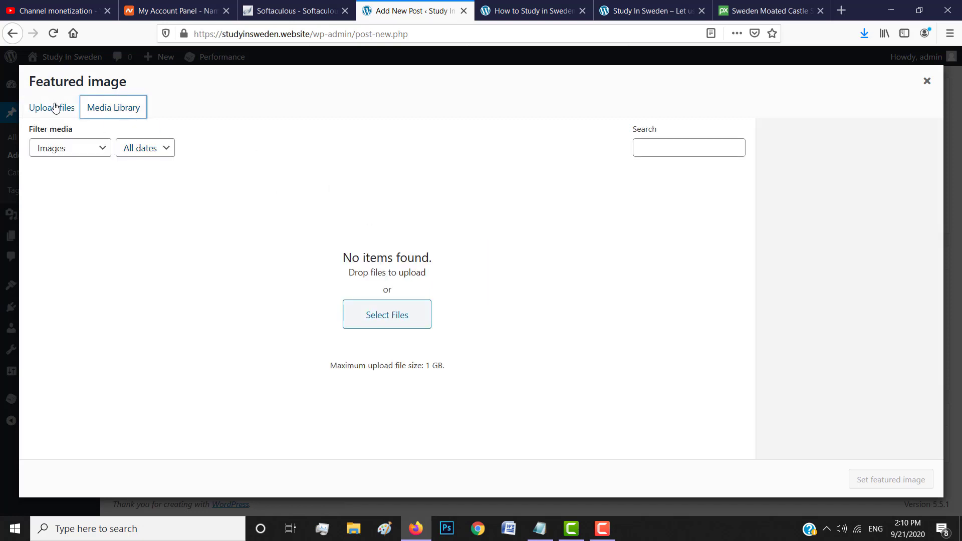
pyautogui.click(73, 112)
pyautogui.click(495, 286)
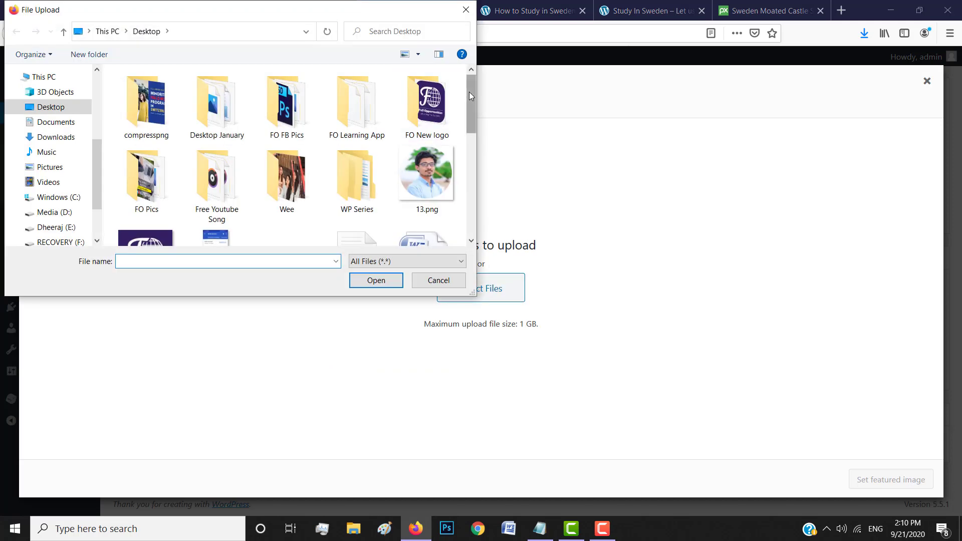
pyautogui.moveTo(468, 92); pyautogui.dragTo(477, 200)
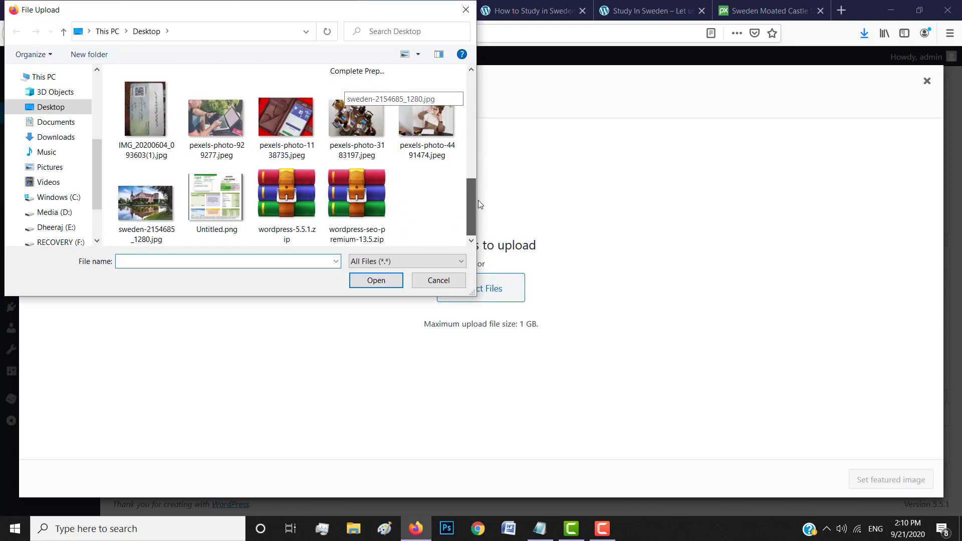
pyautogui.click(159, 195)
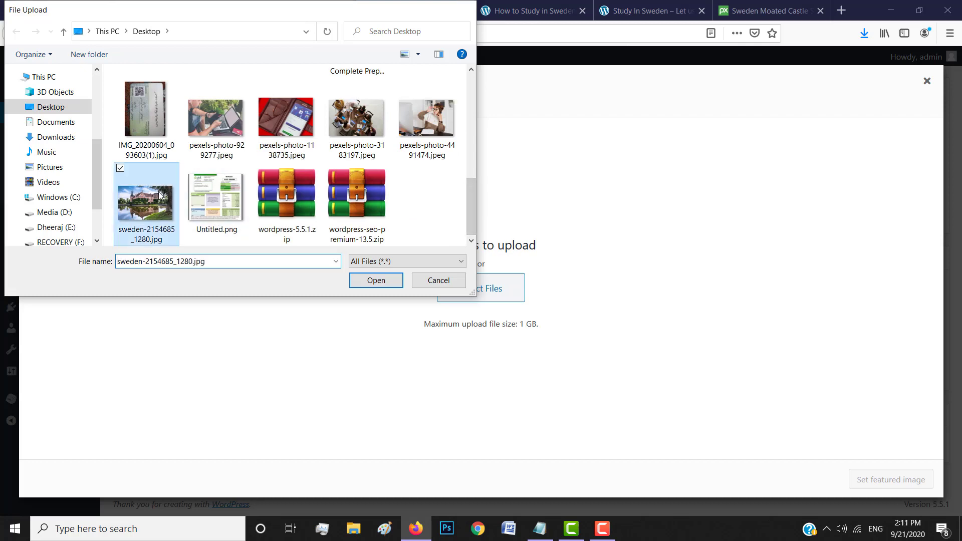
pyautogui.doubleClick(160, 195)
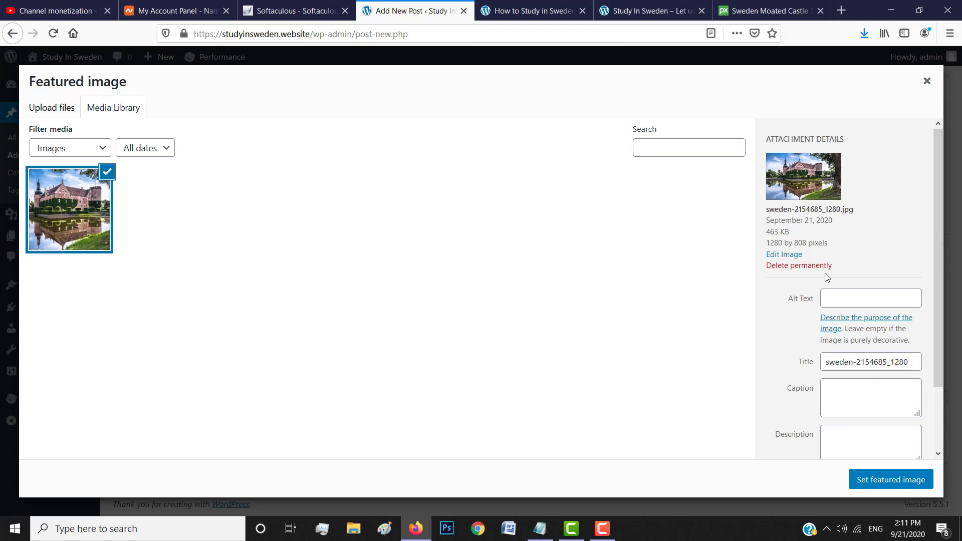
# - Give the uploaded image the alt text "Swedish University" and set it as the post's featured image
pyautogui.click(842, 302)
pyautogui.write('Sweden')
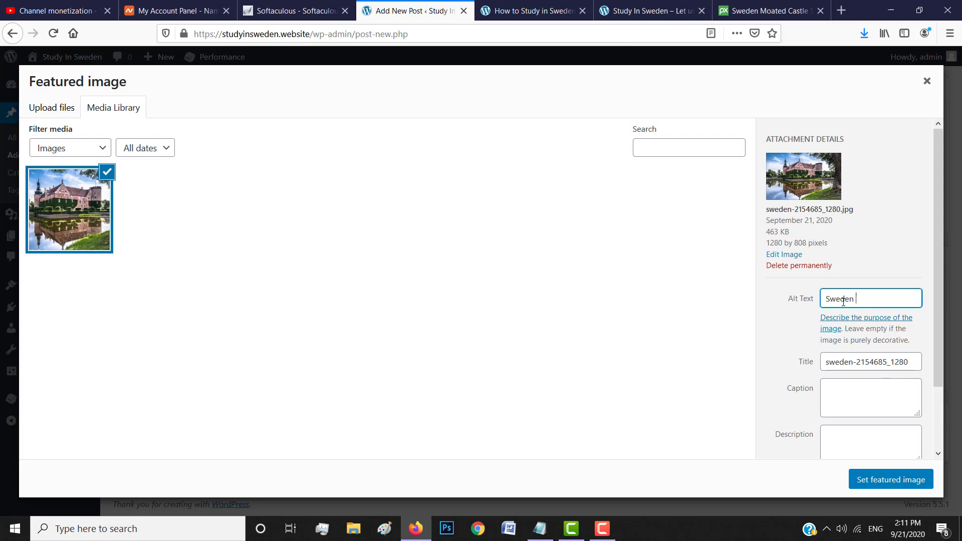
pyautogui.press('BackSpace')
pyautogui.press('BackSpace')
pyautogui.press('BackSpace')
pyautogui.write('ish University')
pyautogui.click(805, 342)
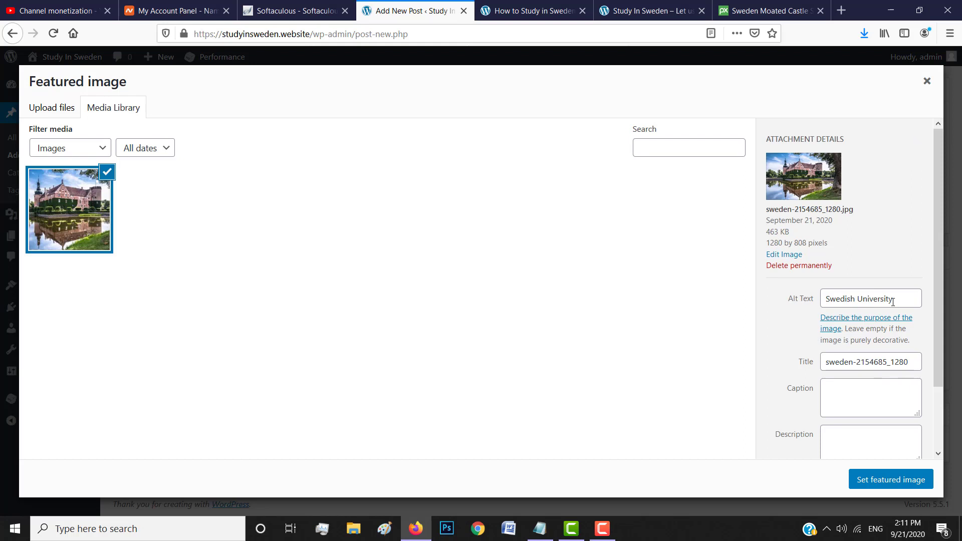
pyautogui.click(847, 392)
pyautogui.click(901, 481)
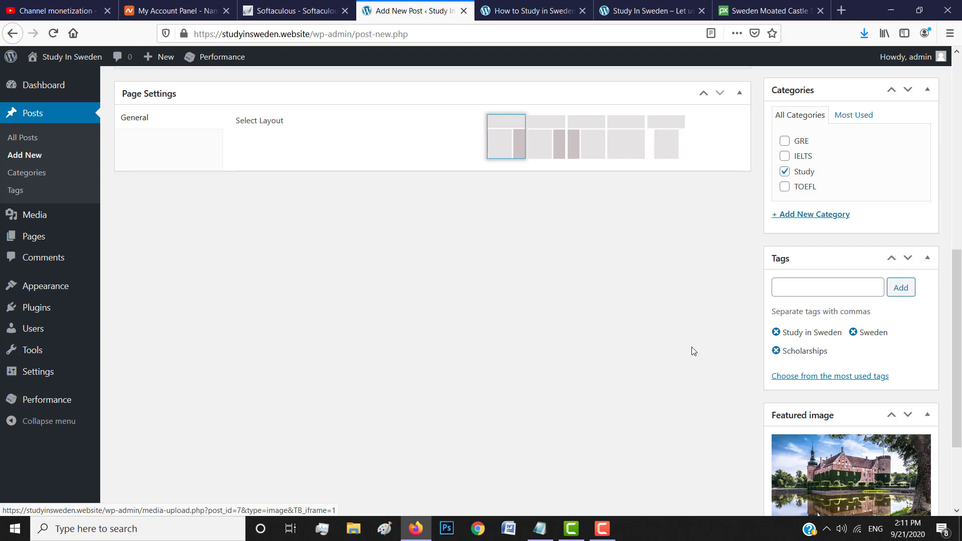
# - Preview the post, review its featured image, category, tags and formatted text, and return to the editor
pyautogui.scroll(4, 691, 324)
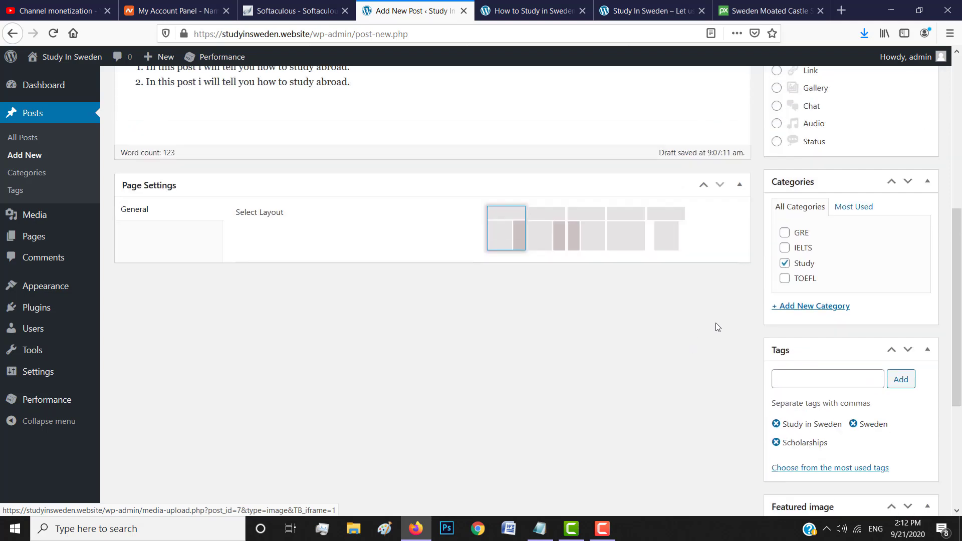
pyautogui.moveTo(959, 310); pyautogui.dragTo(959, 353)
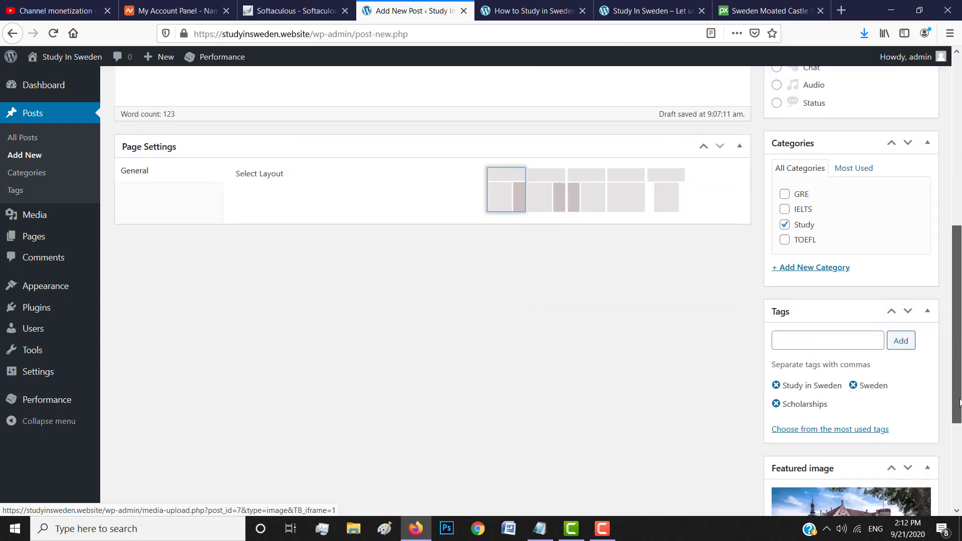
pyautogui.scroll(7, 897, 189)
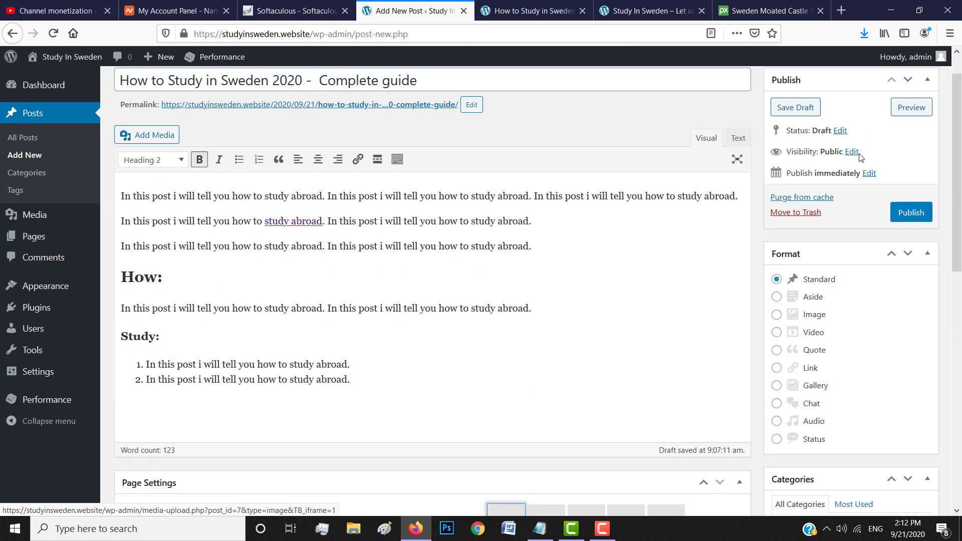
pyautogui.click(914, 109)
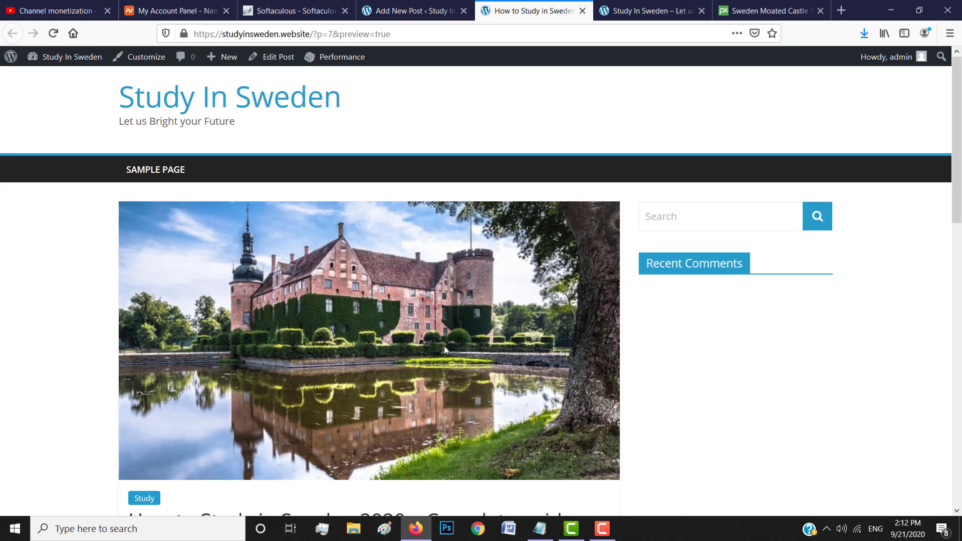
pyautogui.scroll(-8, 444, 346)
pyautogui.scroll(1, 515, 305)
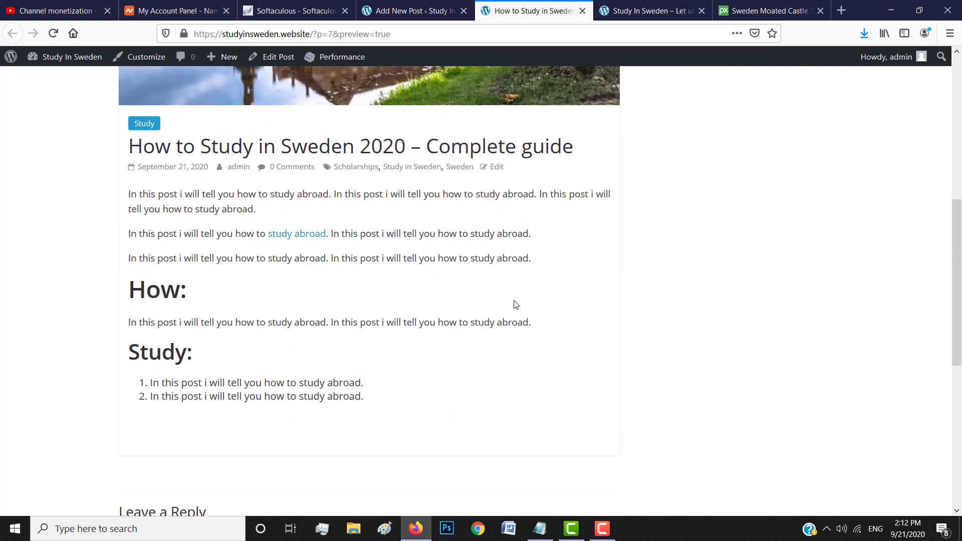
pyautogui.scroll(-6, 515, 304)
pyautogui.scroll(15, 579, 196)
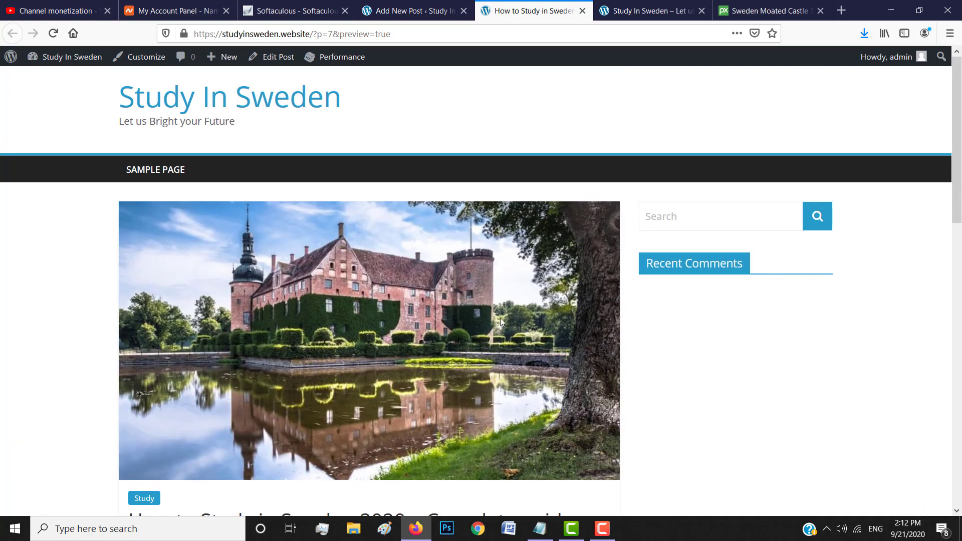
pyautogui.scroll(-3, 580, 196)
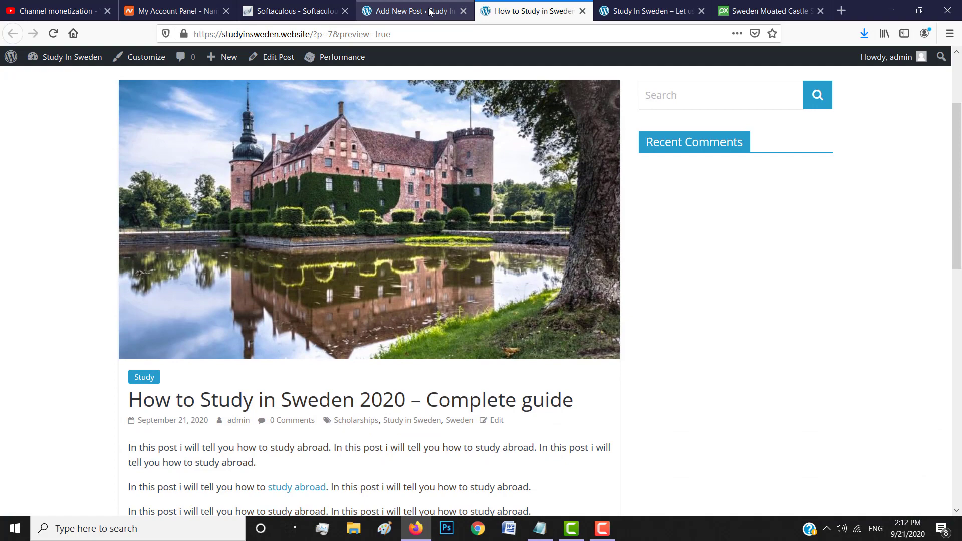
pyautogui.click(433, 13)
pyautogui.scroll(1, 629, 284)
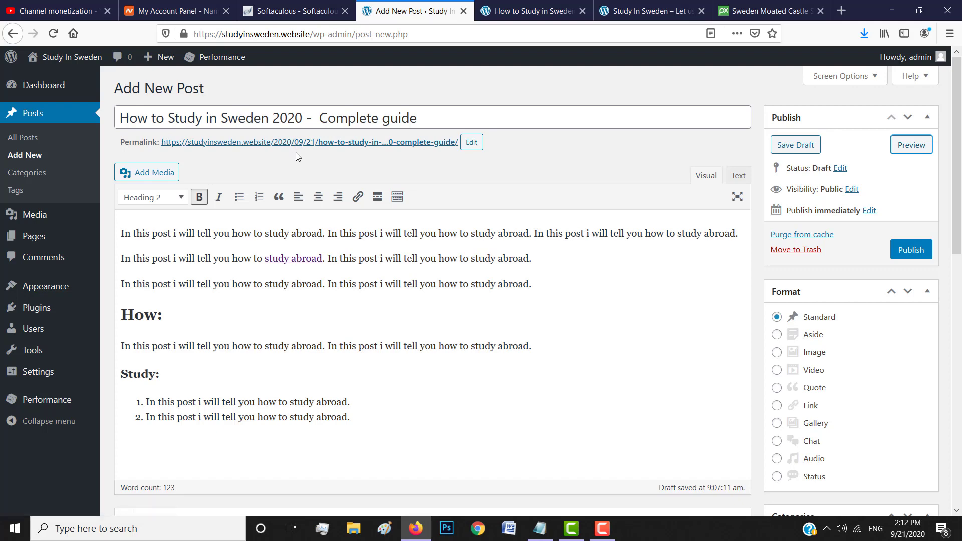
# - Copy "How to Study in Sweden" from the previewed post's title and search Google for it in a new tab
pyautogui.click(521, 15)
pyautogui.scroll(2, 404, 202)
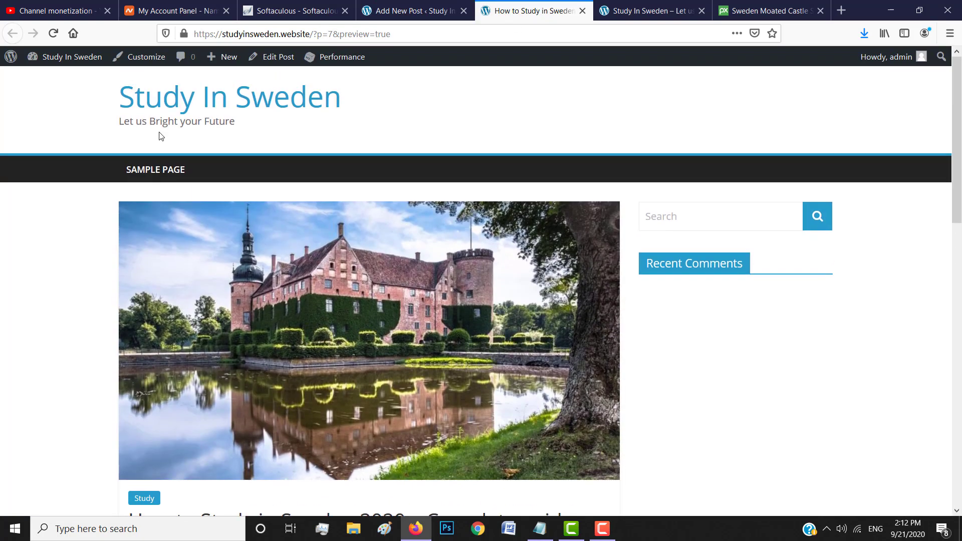
pyautogui.scroll(-5, 368, 298)
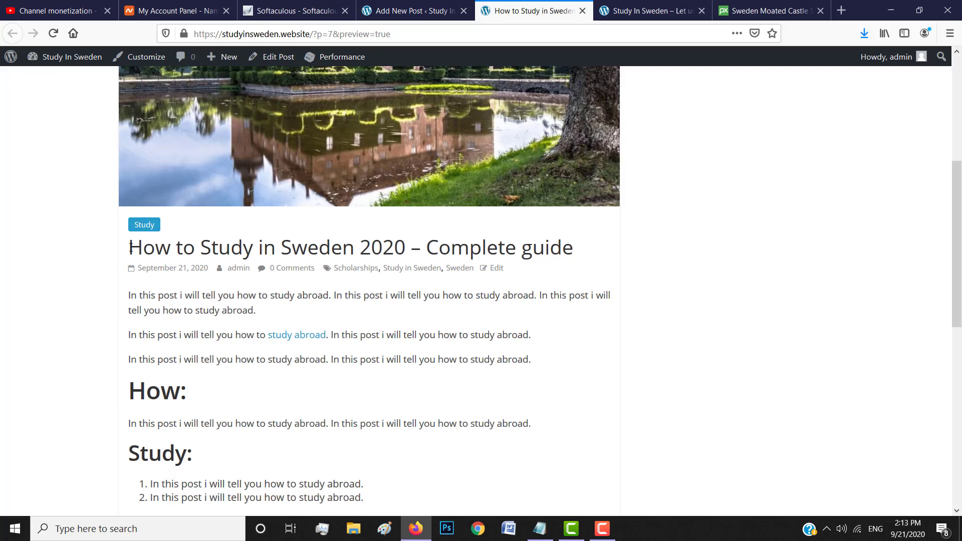
pyautogui.moveTo(130, 247); pyautogui.dragTo(357, 252)
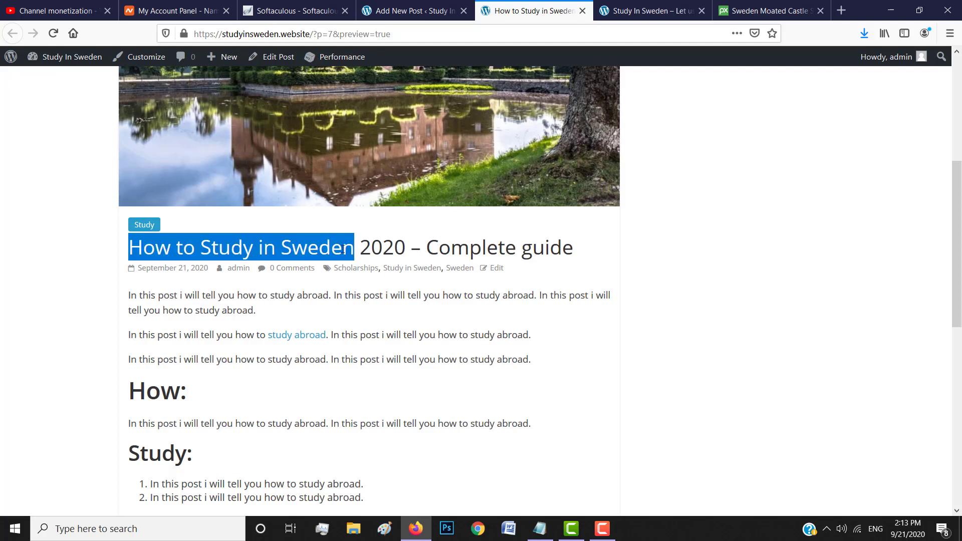
pyautogui.rightClick(344, 249)
pyautogui.click(362, 255)
pyautogui.click(841, 11)
pyautogui.hotkey('ctrl', 'v')
pyautogui.press('Return')
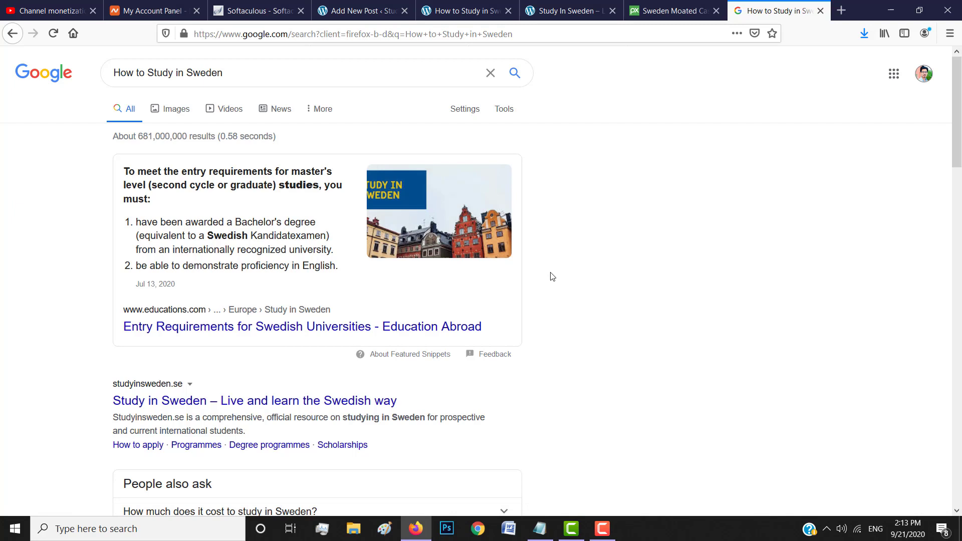
# - Look through the Google results for "How to Study in Sweden", then go back to the Pixabay photo page
pyautogui.scroll(-3, 552, 276)
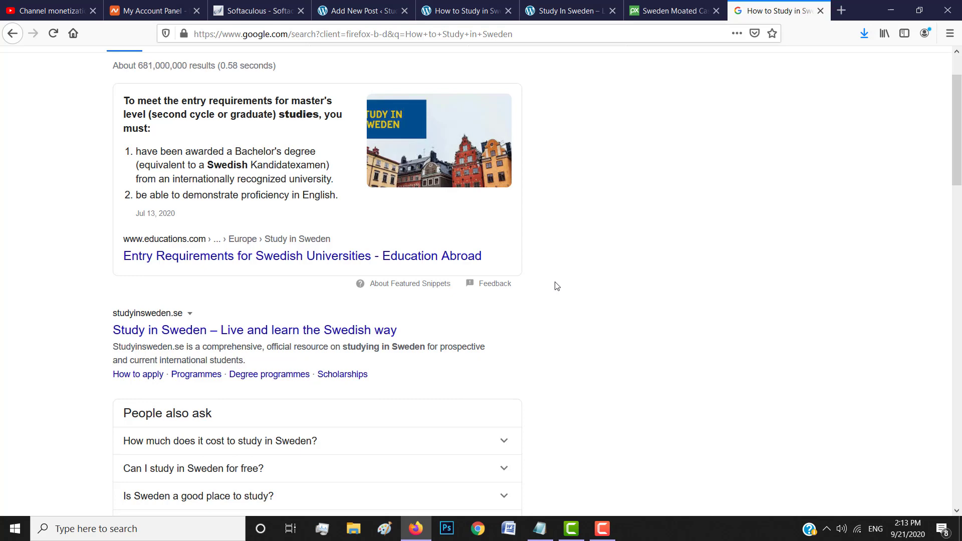
pyautogui.scroll(-8, 556, 286)
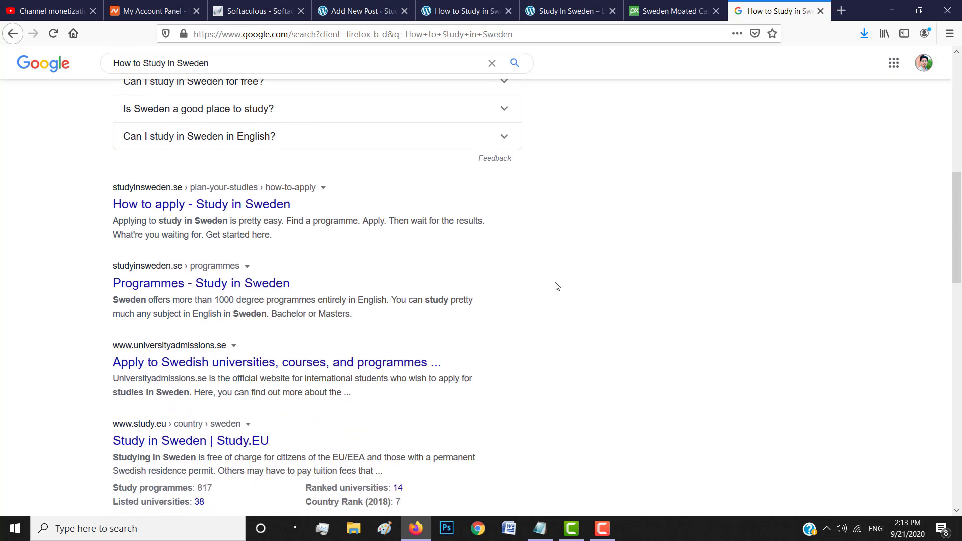
pyautogui.scroll(-5, 556, 286)
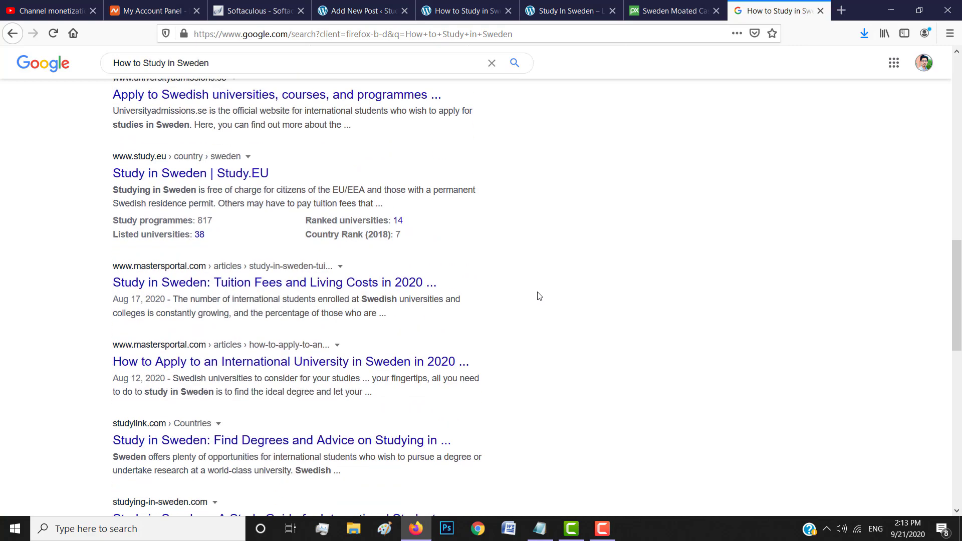
pyautogui.scroll(13, 539, 296)
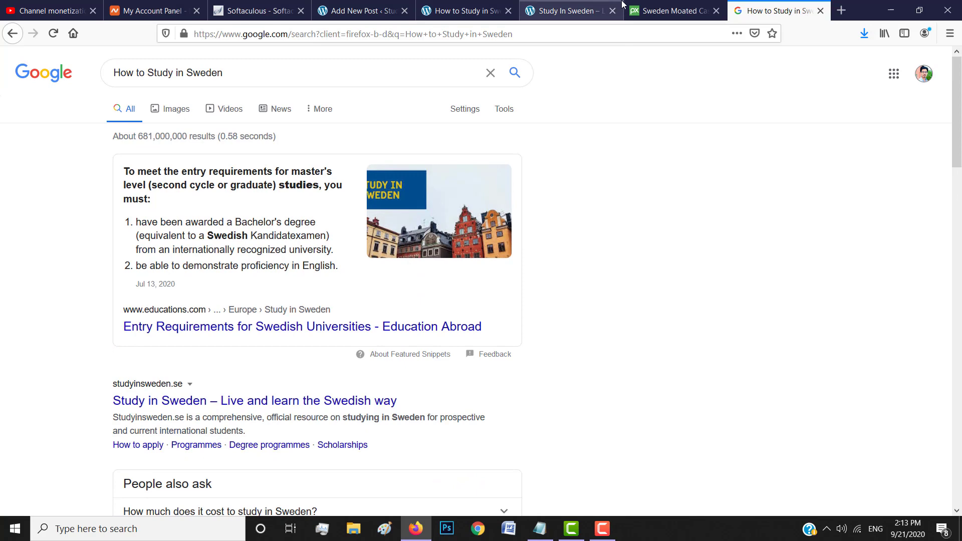
pyautogui.click(656, 5)
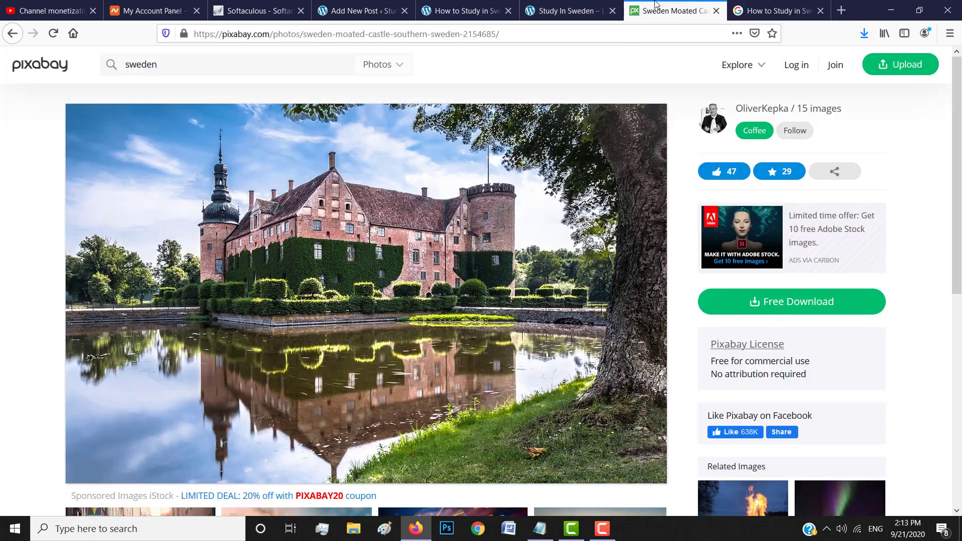
# - Return to the post editor and publish the post "How to Study in Sweden 2020 - Complete guide"
pyautogui.click(560, 5)
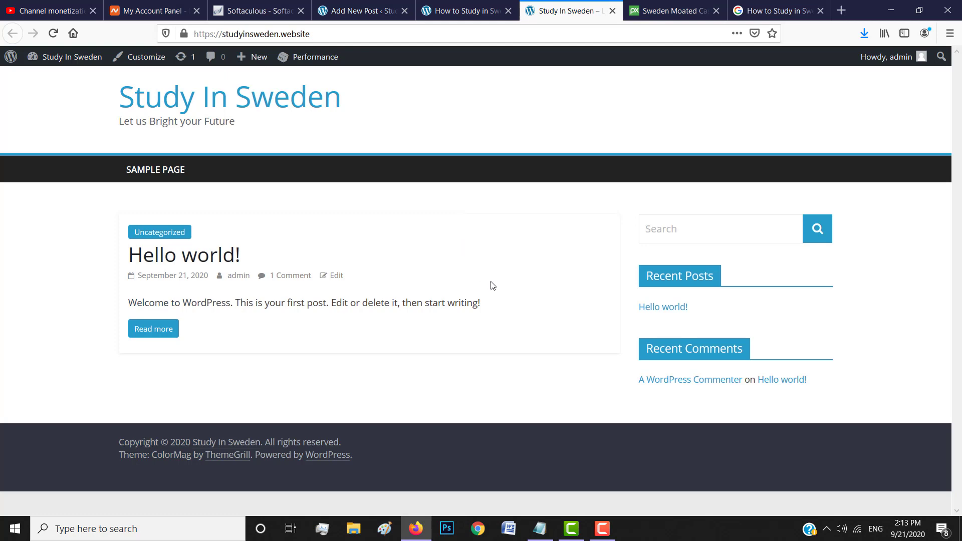
pyautogui.click(469, 6)
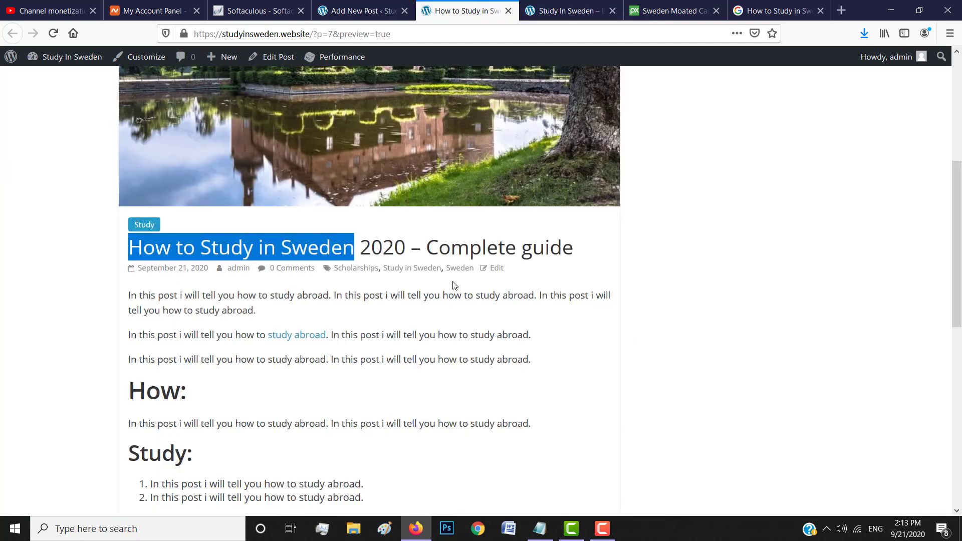
pyautogui.click(369, 6)
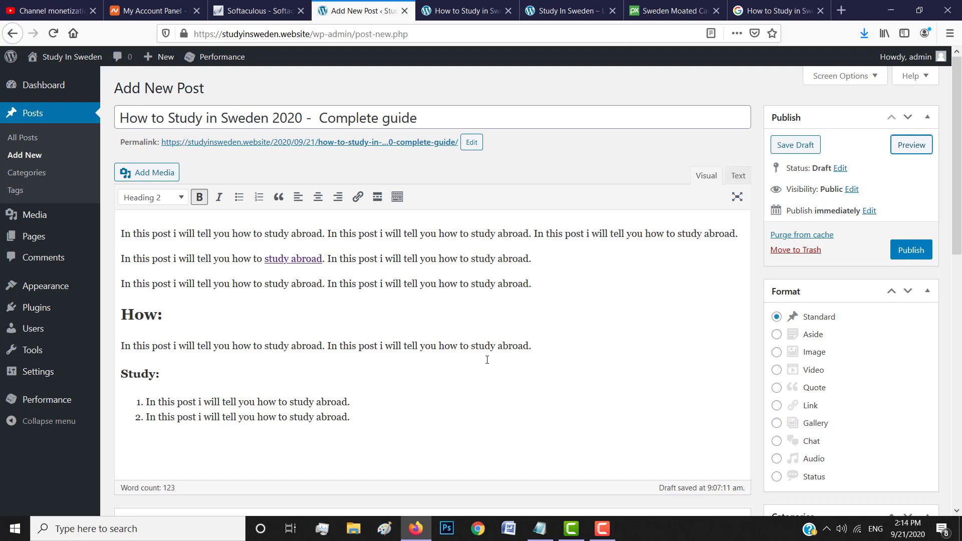
pyautogui.scroll(-4, 552, 277)
pyautogui.scroll(4, 553, 277)
pyautogui.click(913, 255)
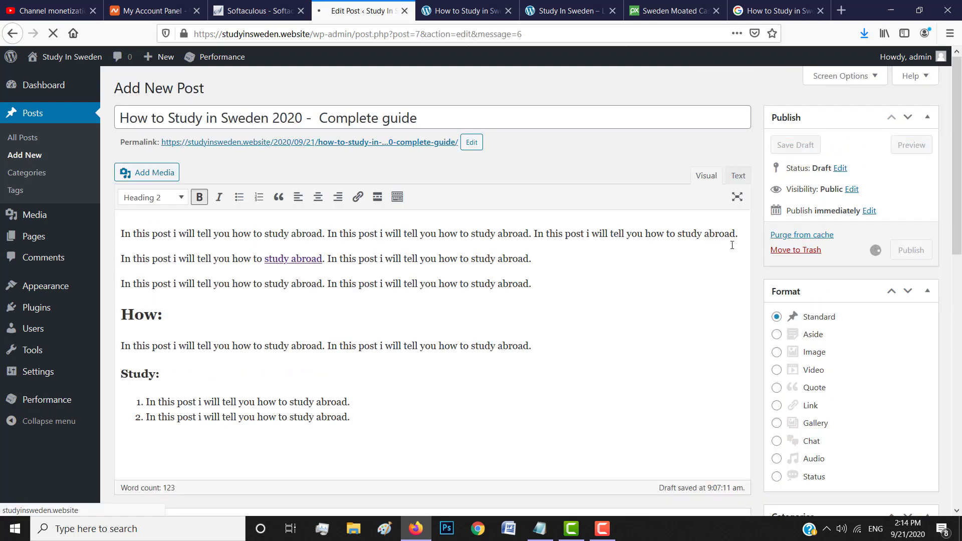
# - Open the blog's home page and examine how the published post is listed there
pyautogui.click(441, 4)
pyautogui.scroll(5, 343, 151)
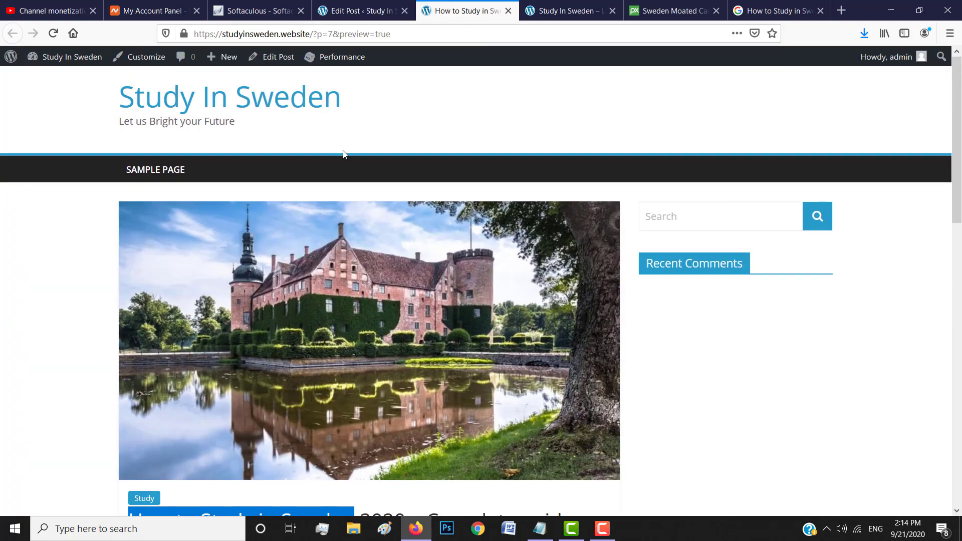
pyautogui.click(216, 110)
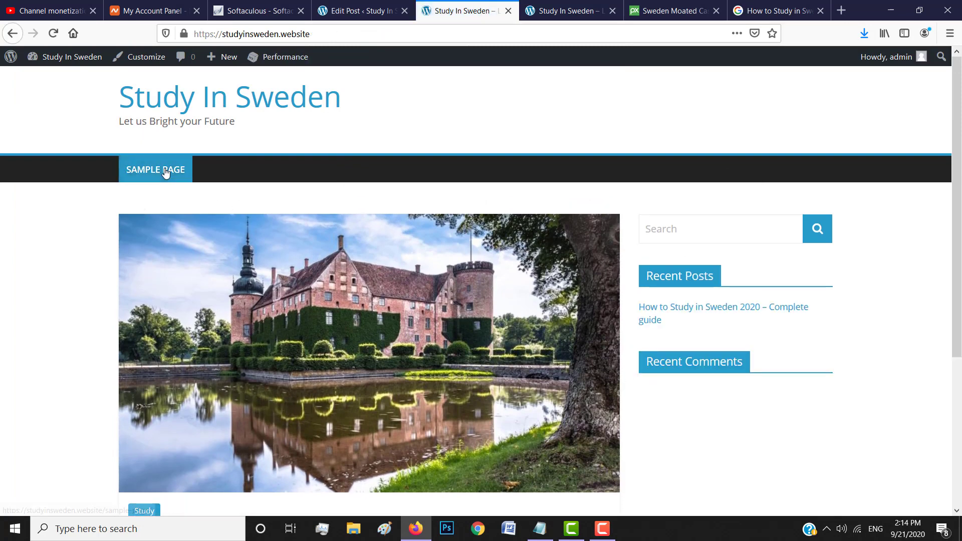
pyautogui.scroll(-5, 381, 303)
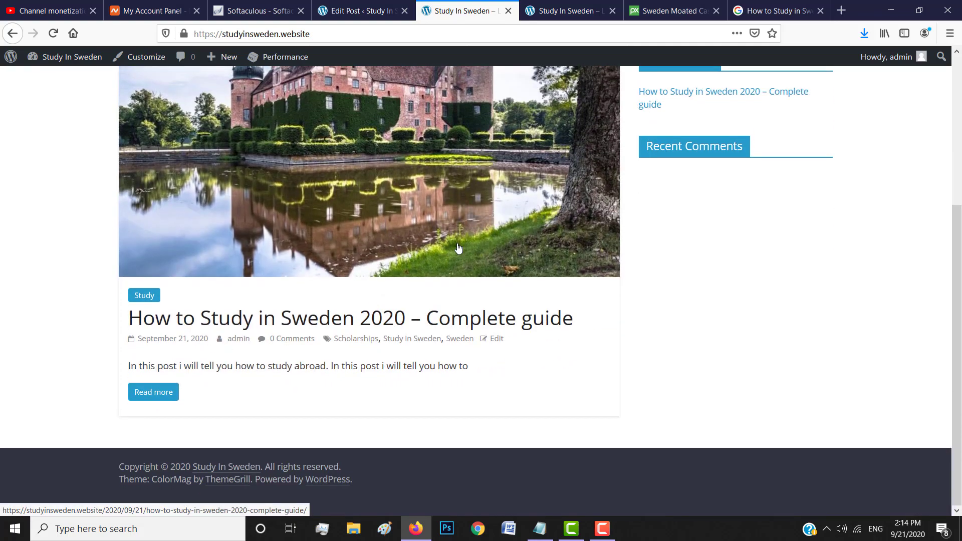
pyautogui.scroll(5, 58, 266)
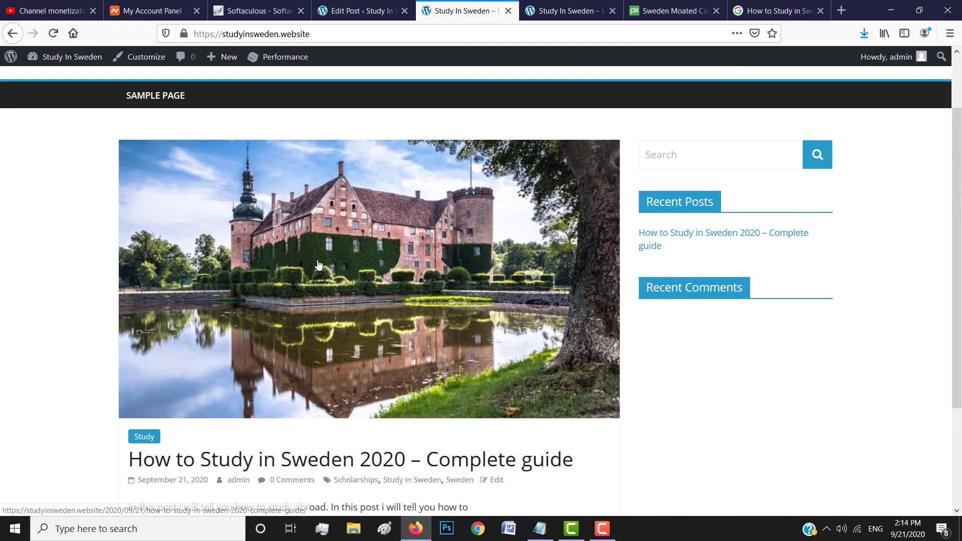
pyautogui.scroll(-5, 317, 266)
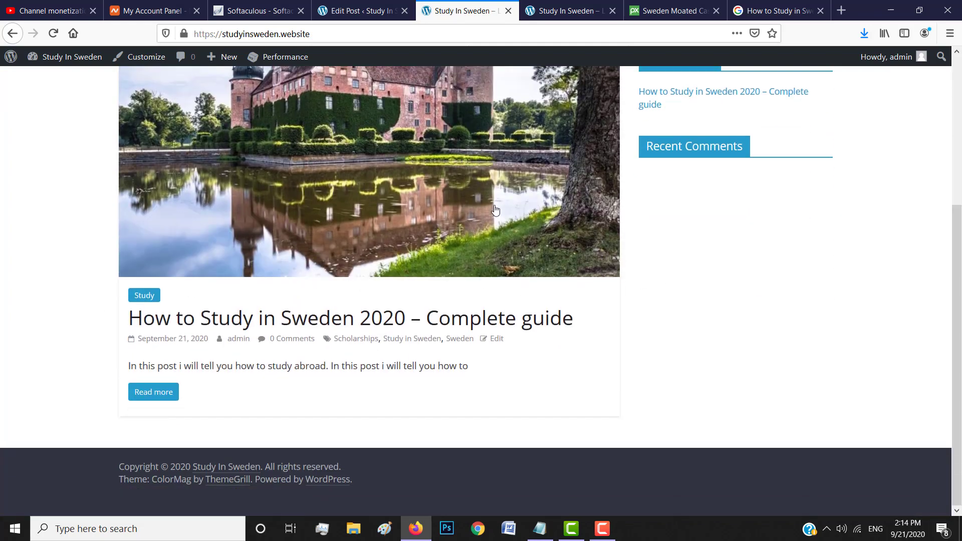
# - Open the published post from the home page and review its image, formatted text, comment form and site navigation
pyautogui.click(287, 326)
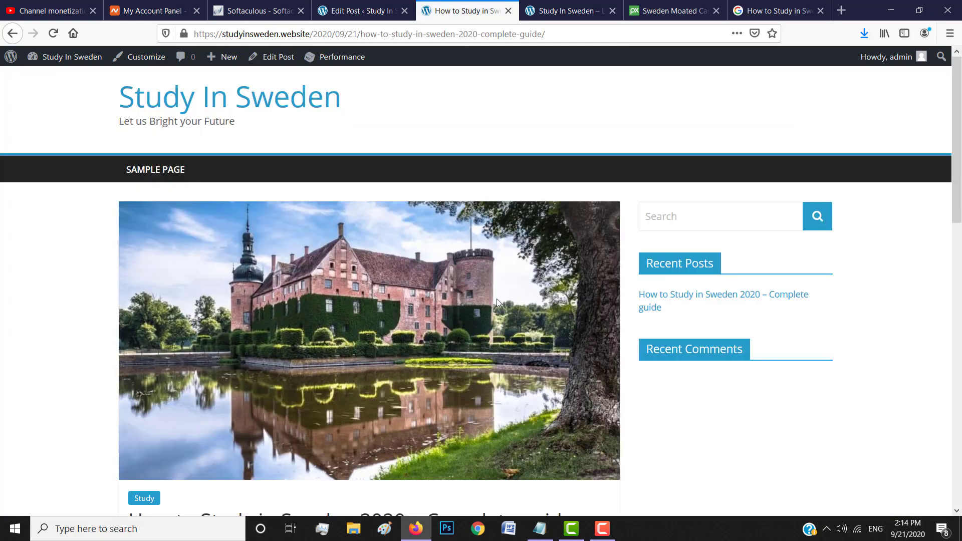
pyautogui.scroll(-5, 497, 299)
pyautogui.scroll(-3, 494, 305)
pyautogui.scroll(3, 493, 304)
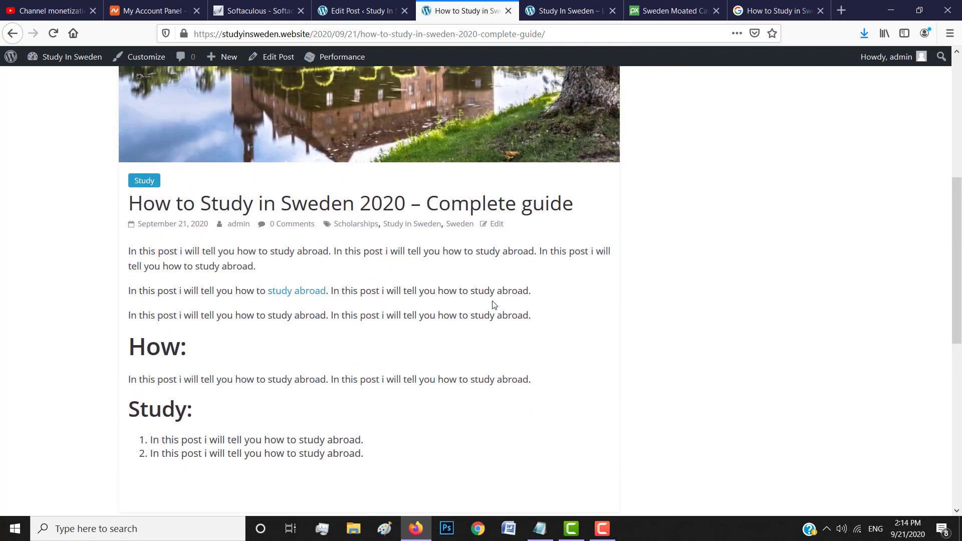
pyautogui.scroll(-2, 494, 304)
pyautogui.scroll(-5, 491, 303)
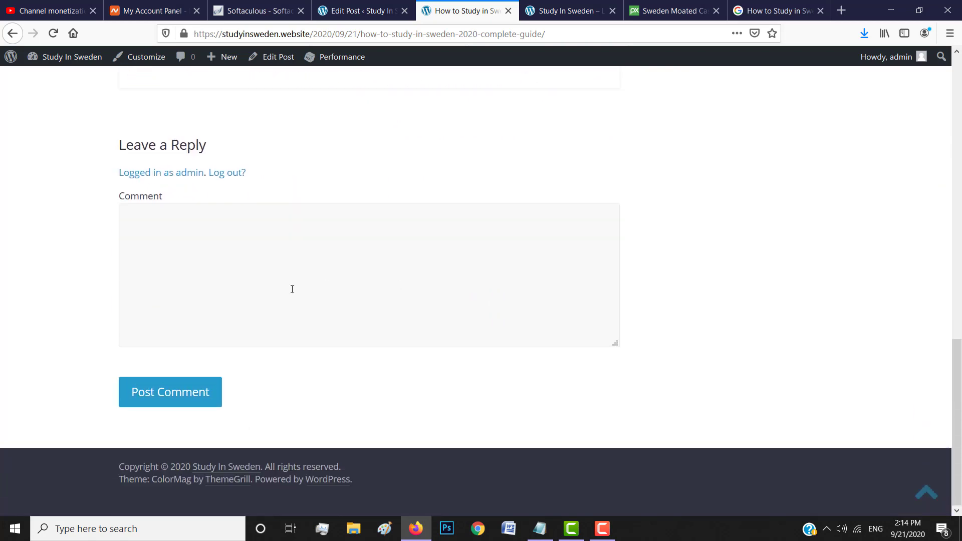
pyautogui.scroll(10, 292, 288)
pyautogui.scroll(3, 290, 288)
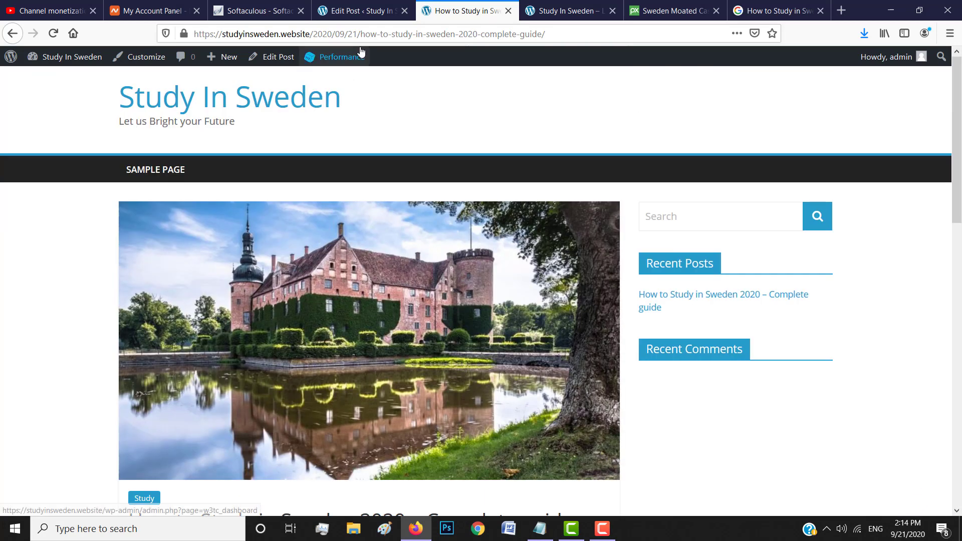
pyautogui.moveTo(342, 56)
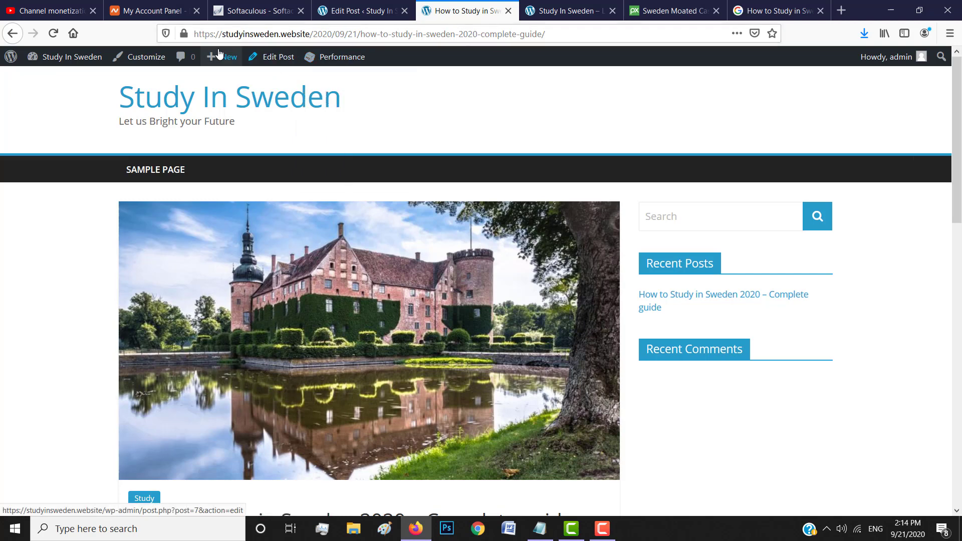
pyautogui.moveTo(222, 57)
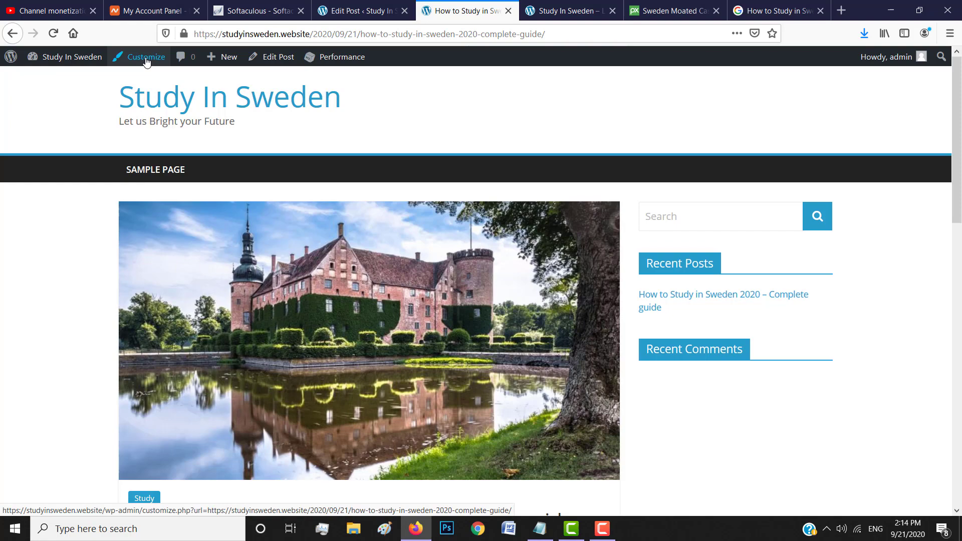
# - Open the site's menu editor from the dashboard and remove the Sample Page item from the default menu structure
pyautogui.click(376, 6)
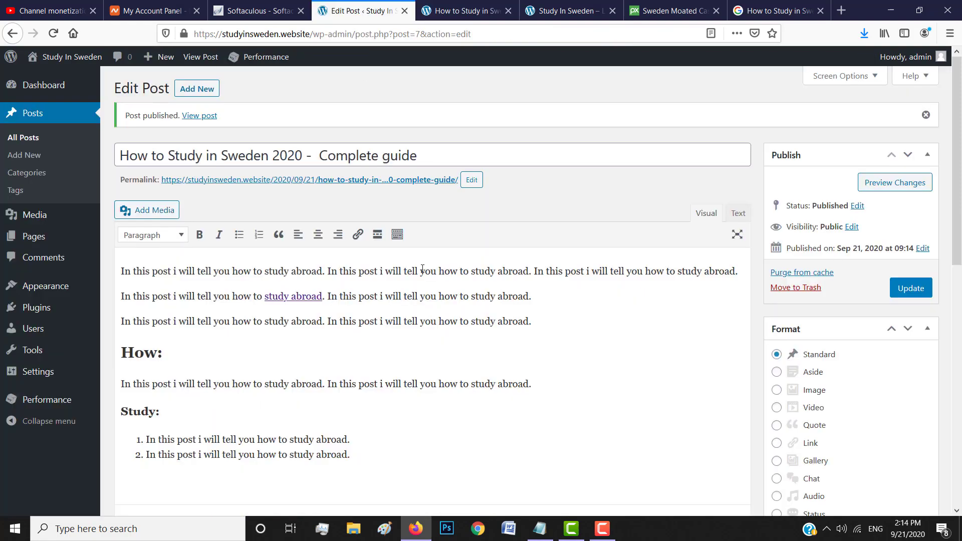
pyautogui.scroll(-2, 508, 369)
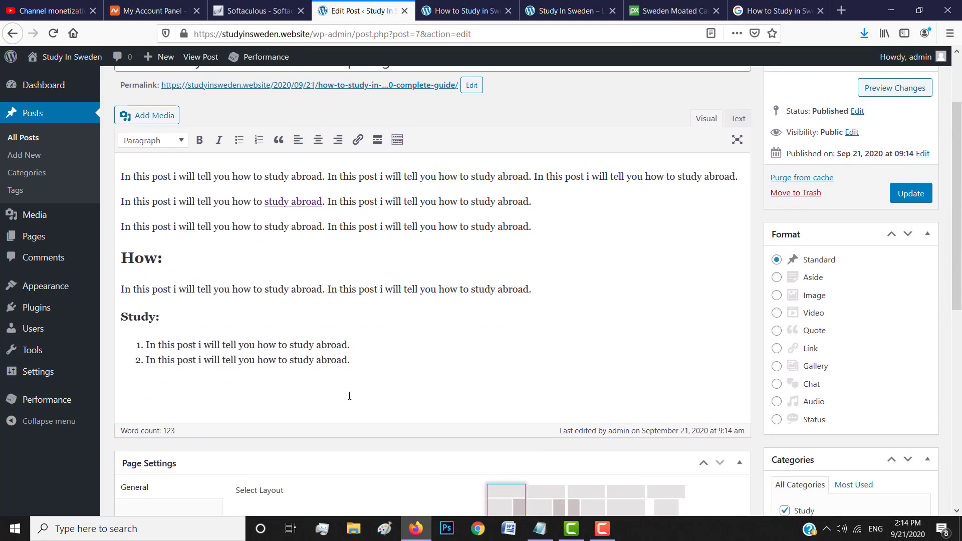
pyautogui.scroll(2, 407, 369)
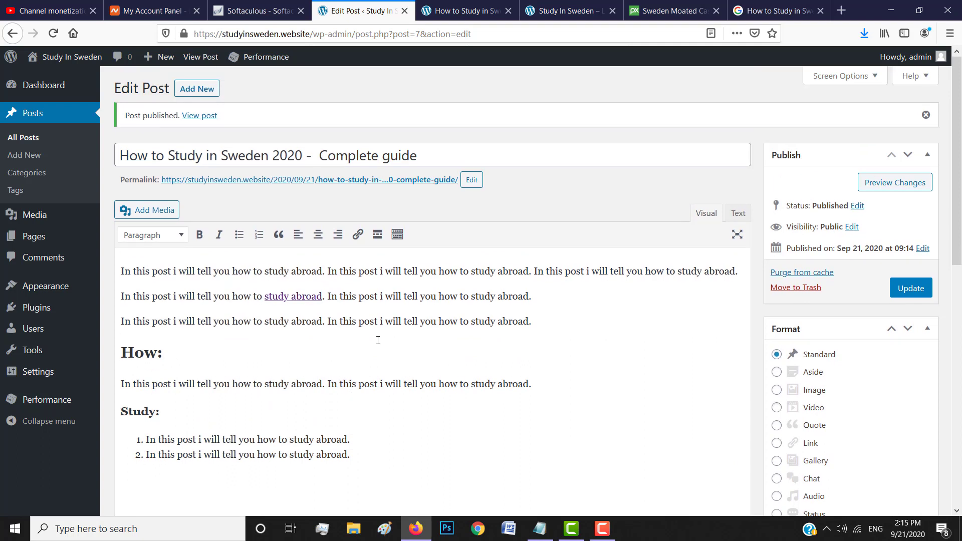
pyautogui.moveTo(48, 292)
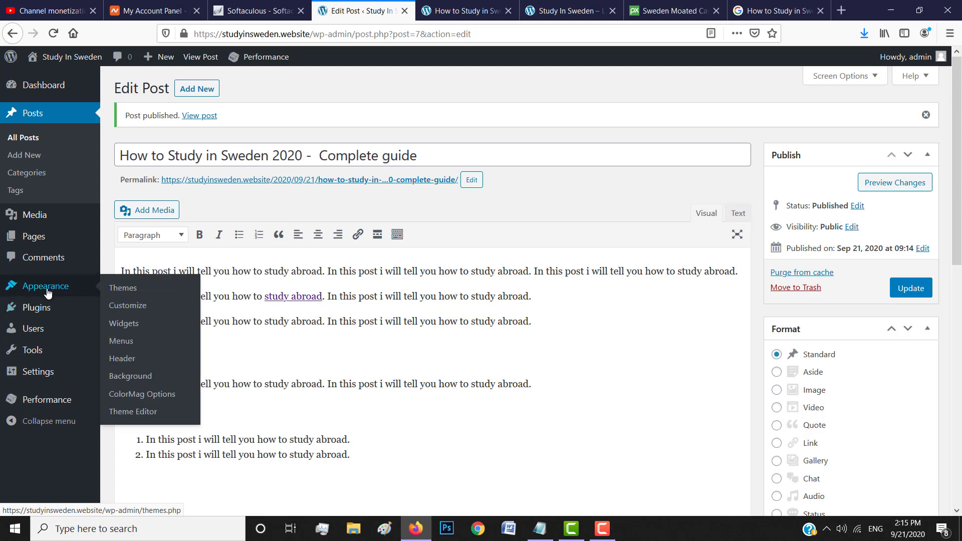
pyautogui.click(126, 345)
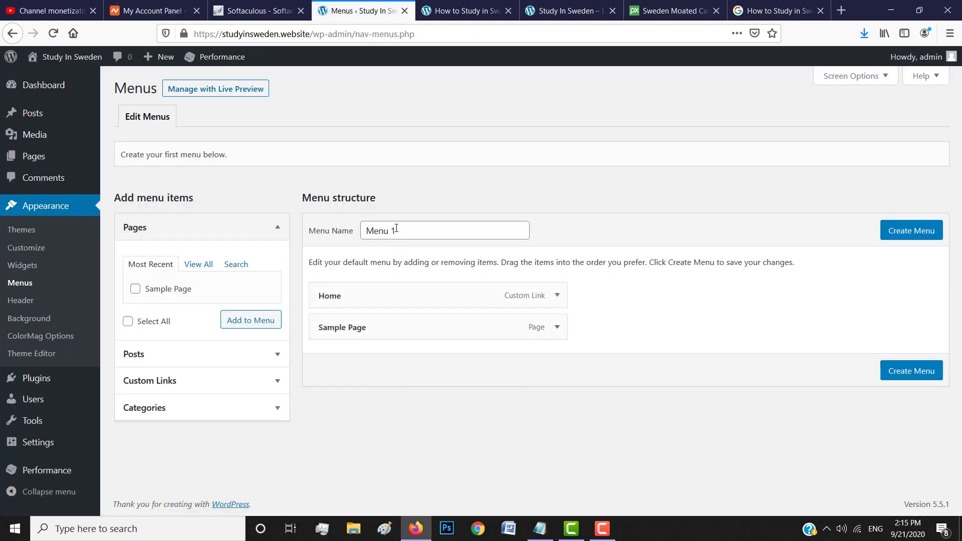
pyautogui.click(555, 328)
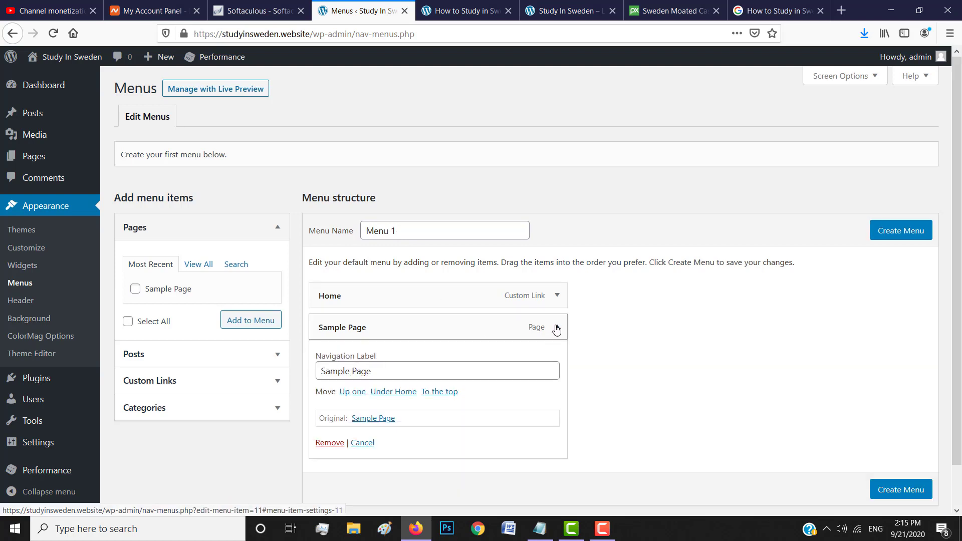
pyautogui.scroll(-1, 566, 328)
pyautogui.rightClick(568, 328)
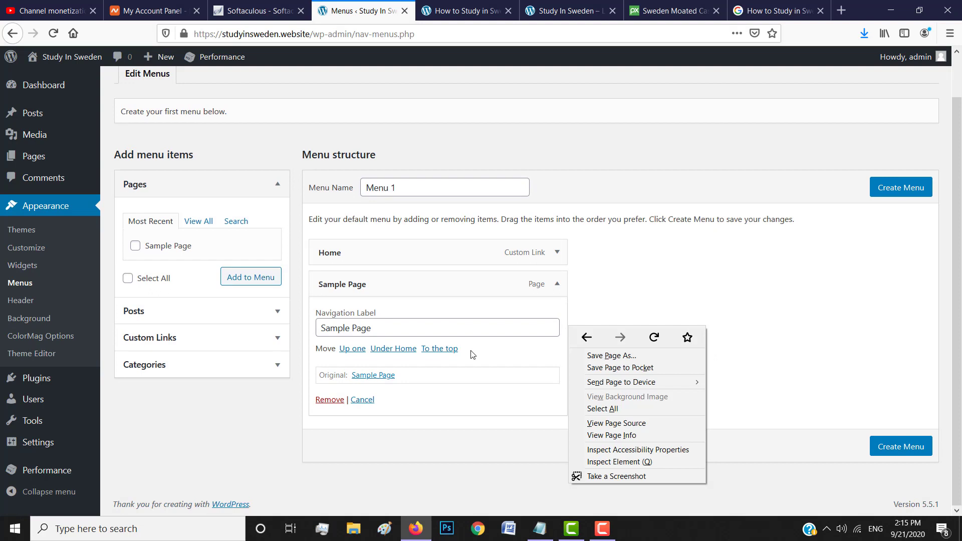
pyautogui.click(330, 399)
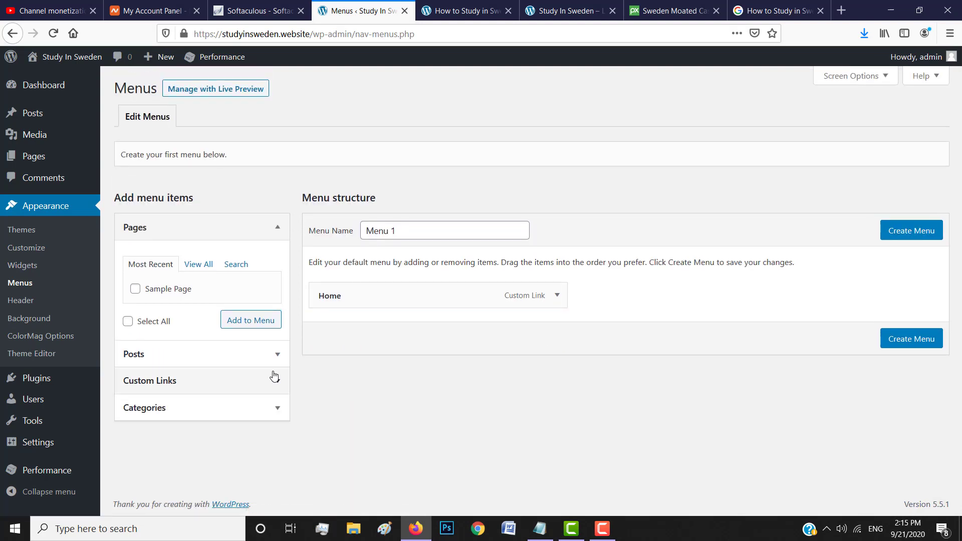
# - Add all the categories, GRE, IELTS, Study and TOEFL, to the menu structure
pyautogui.click(269, 406)
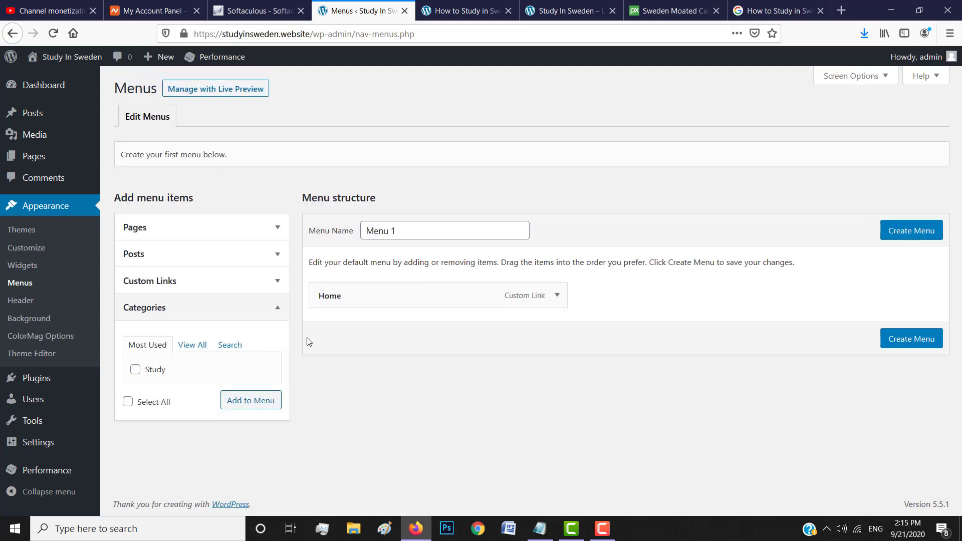
pyautogui.click(190, 346)
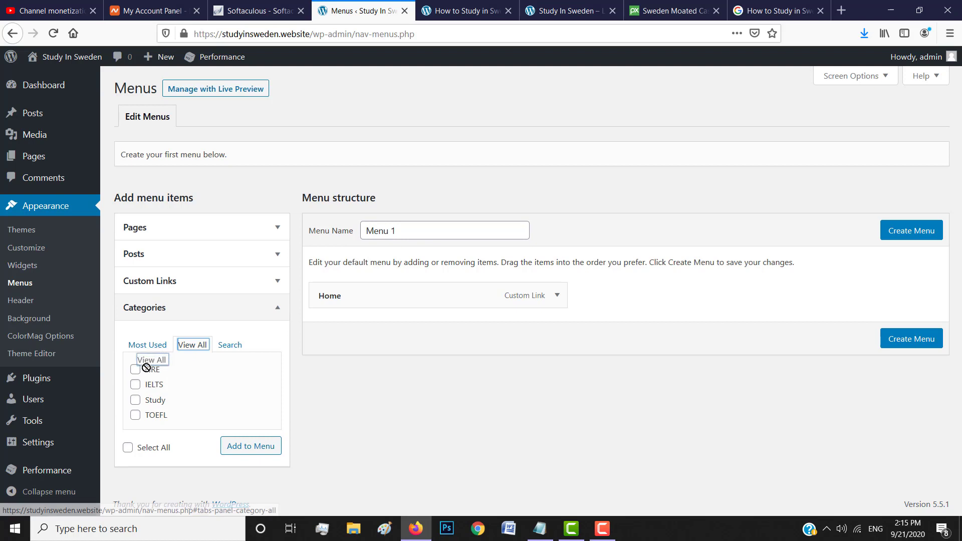
pyautogui.click(128, 448)
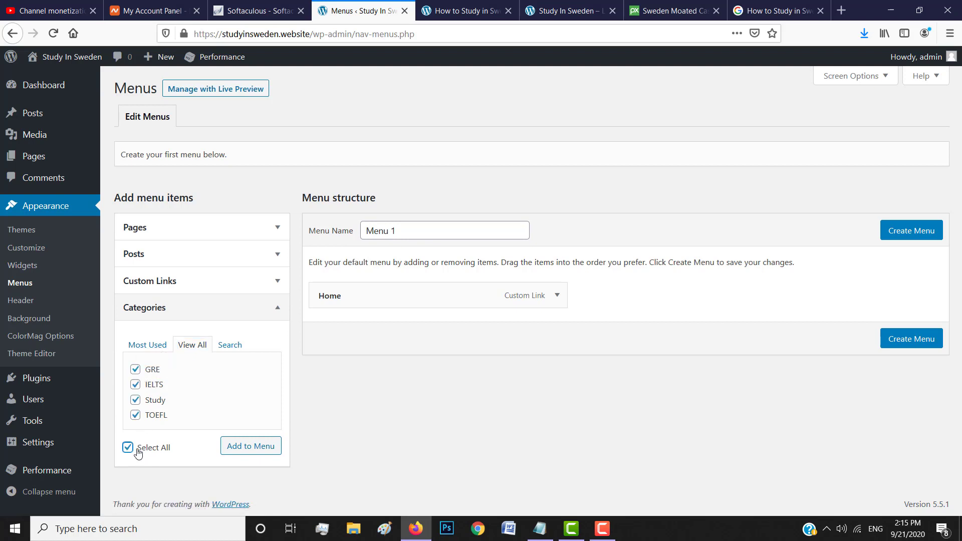
pyautogui.click(241, 447)
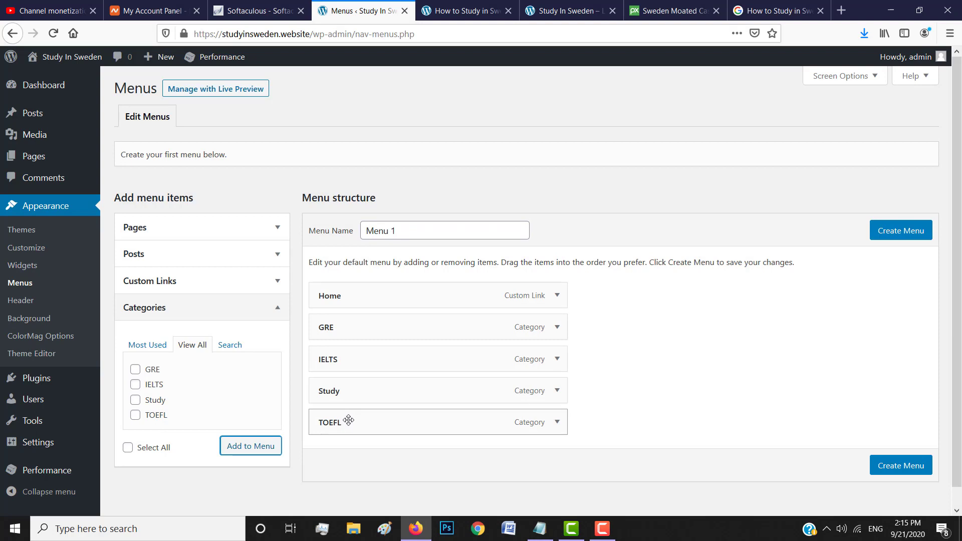
# - Move Study directly below Home, nest GRE, IELTS and TOEFL under it as sub items, and create the menu
pyautogui.moveTo(337, 391); pyautogui.dragTo(338, 323)
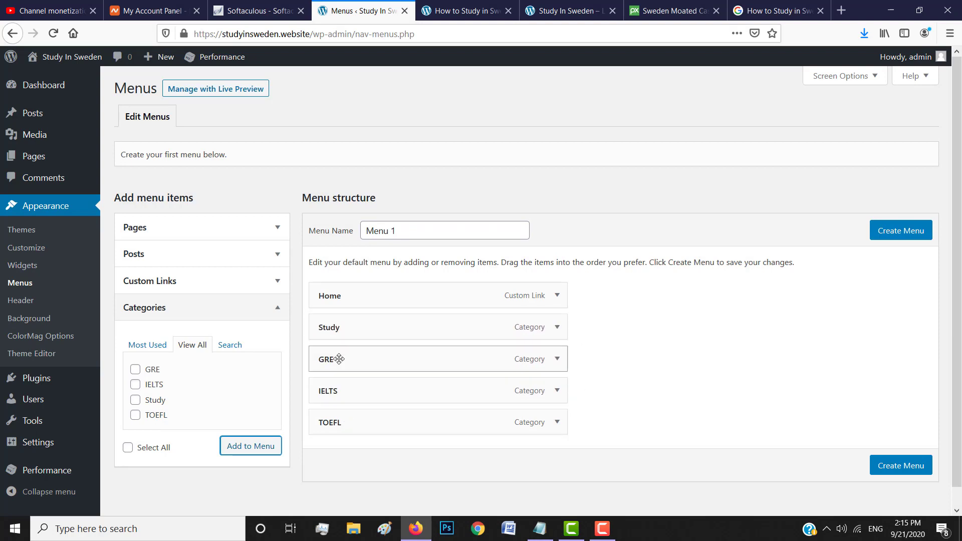
pyautogui.moveTo(339, 359); pyautogui.dragTo(402, 416)
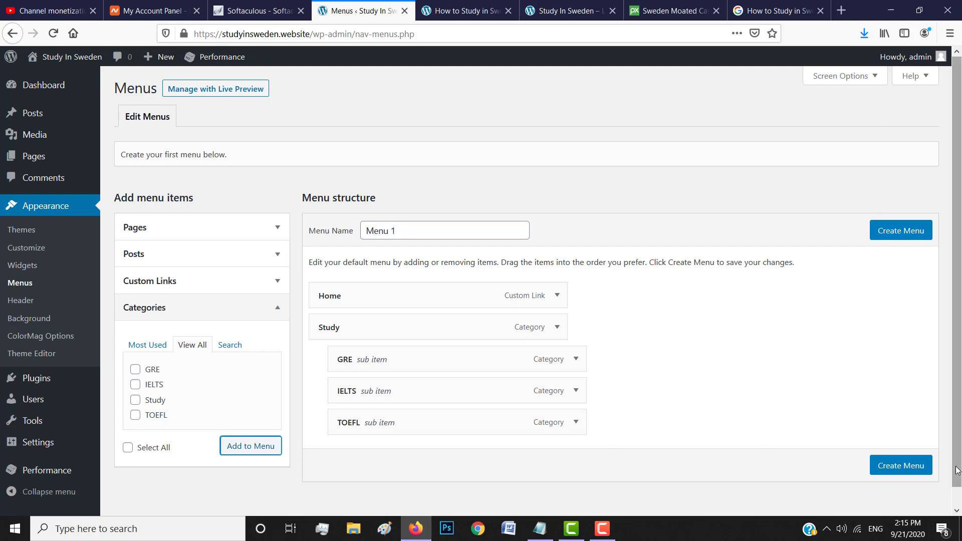
pyautogui.click(909, 465)
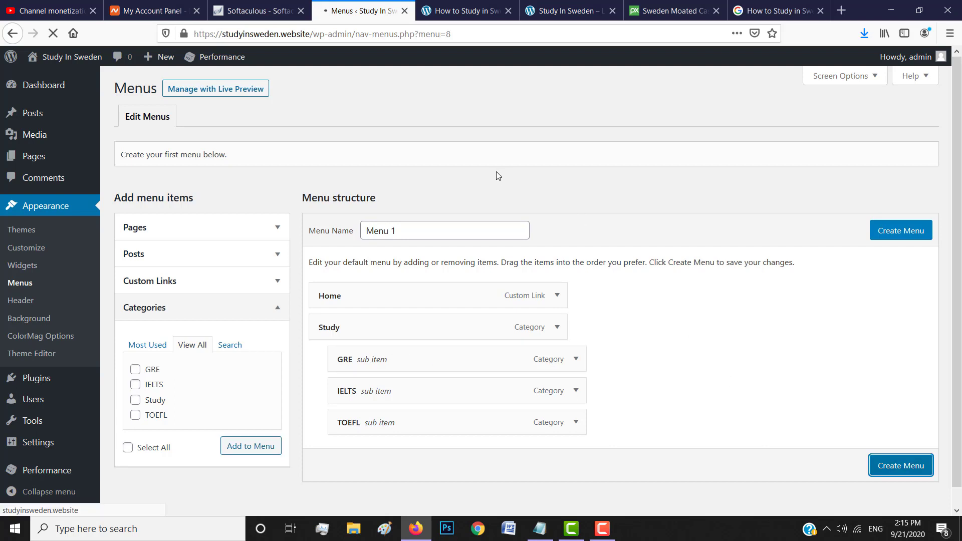
# - Reload the published post to check its navigation bar, and return to the menu editor
pyautogui.click(469, 8)
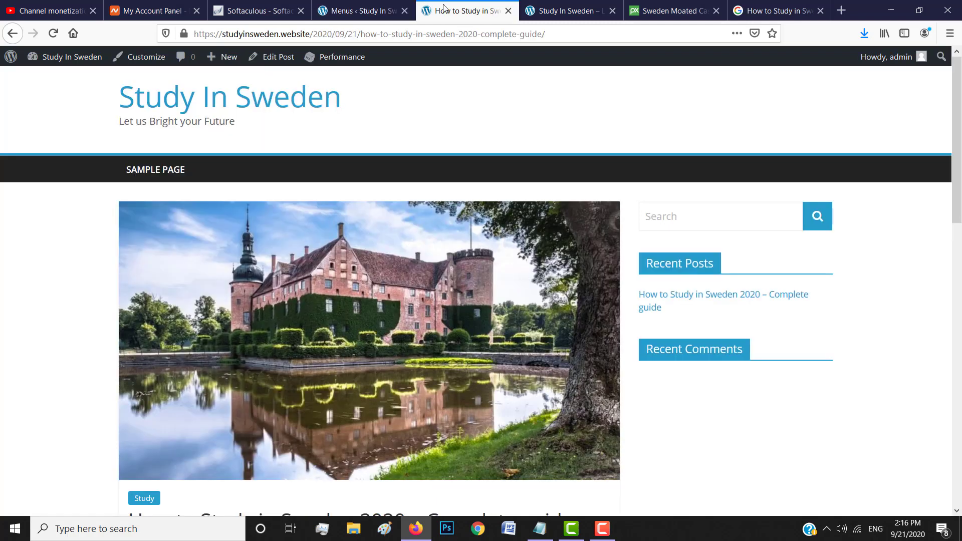
pyautogui.click(54, 34)
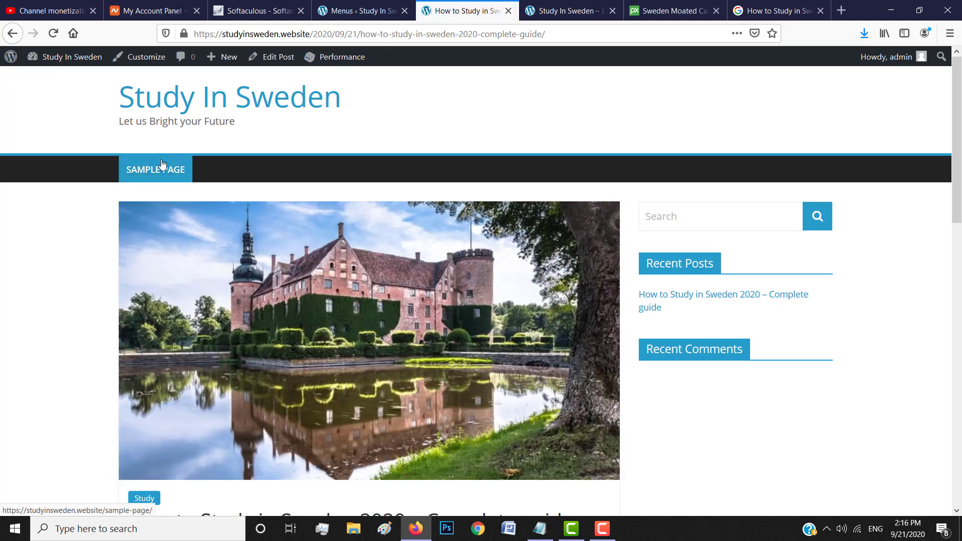
pyautogui.click(363, 11)
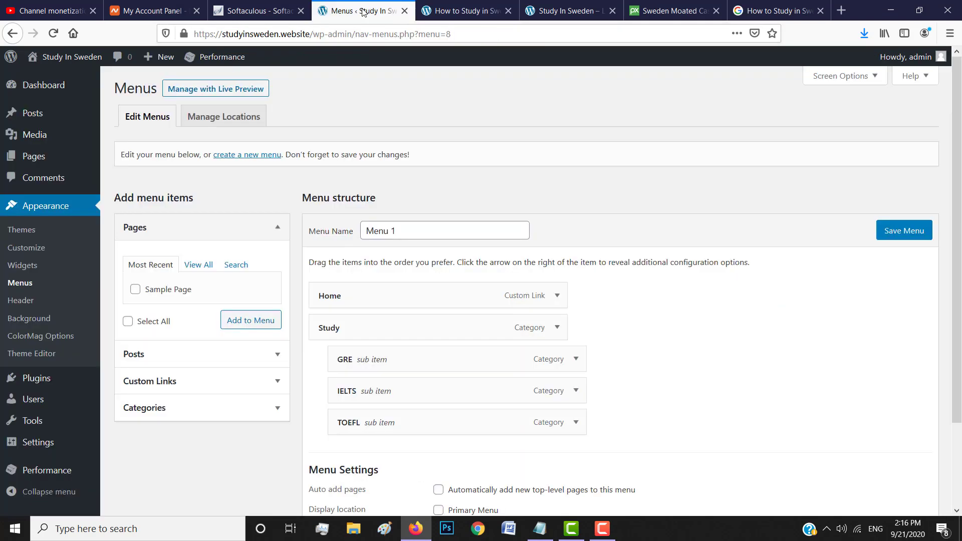
# - Set Menu 1's display location to Primary Menu and save the menu
pyautogui.click(421, 229)
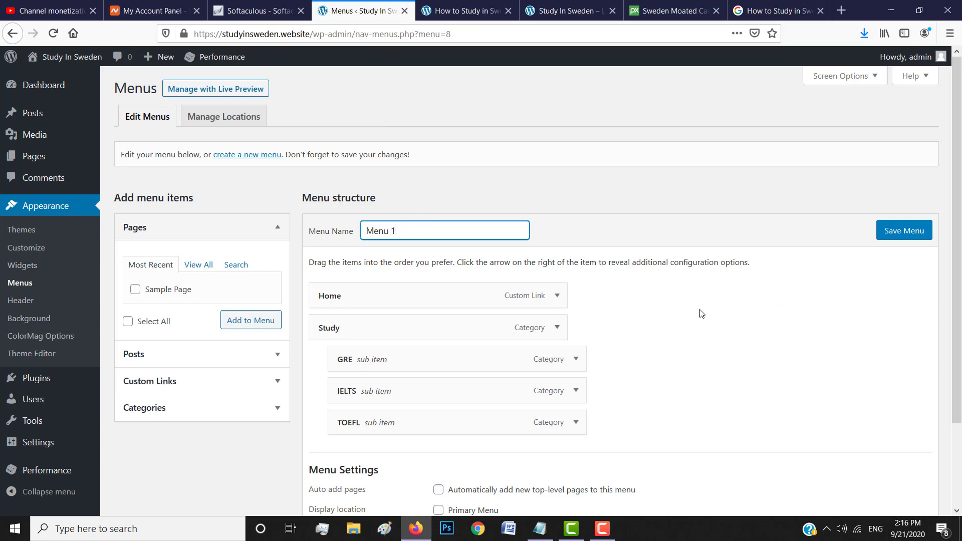
pyautogui.scroll(-3, 701, 314)
pyautogui.click(439, 412)
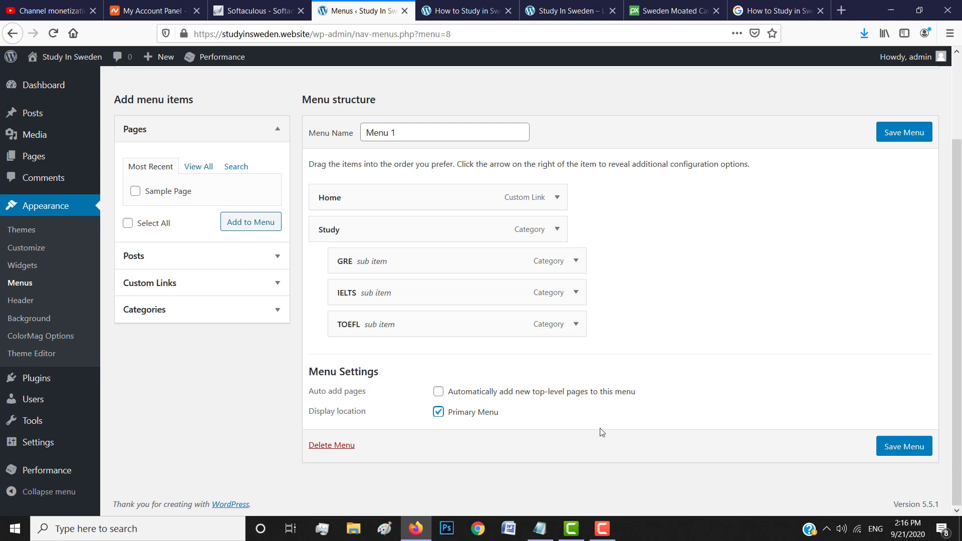
pyautogui.click(911, 448)
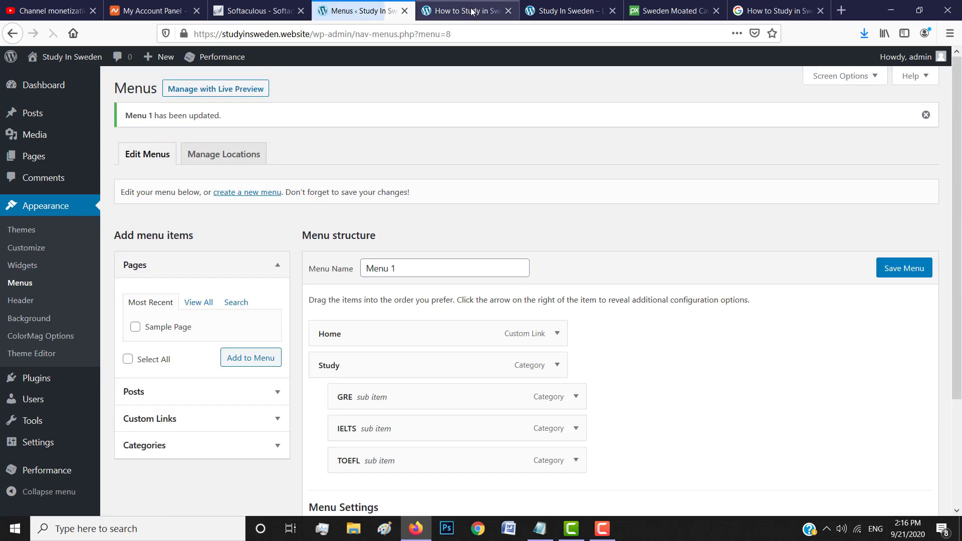
# - Reload the published post to check its navigation bar and Study submenu, and follow the Home link to view the homepage
pyautogui.click(484, 5)
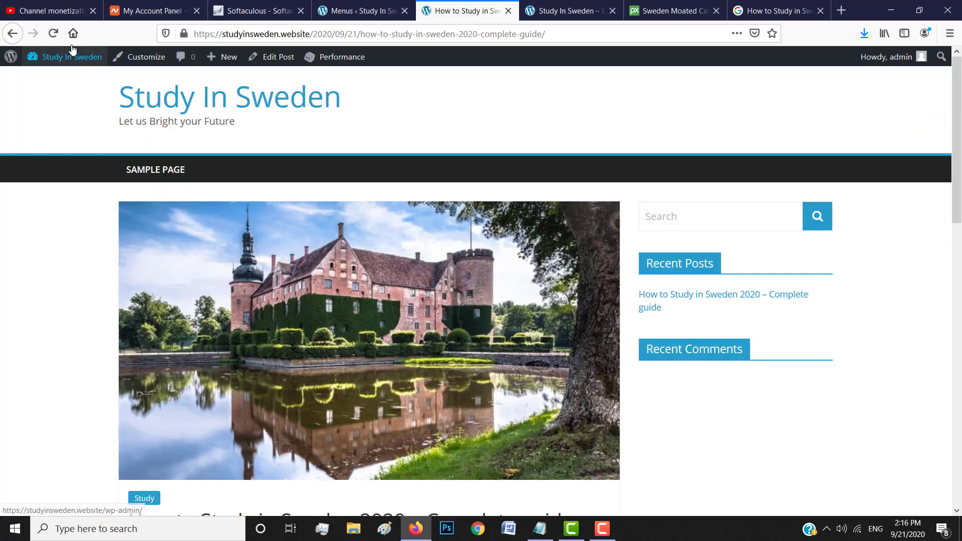
pyautogui.click(54, 34)
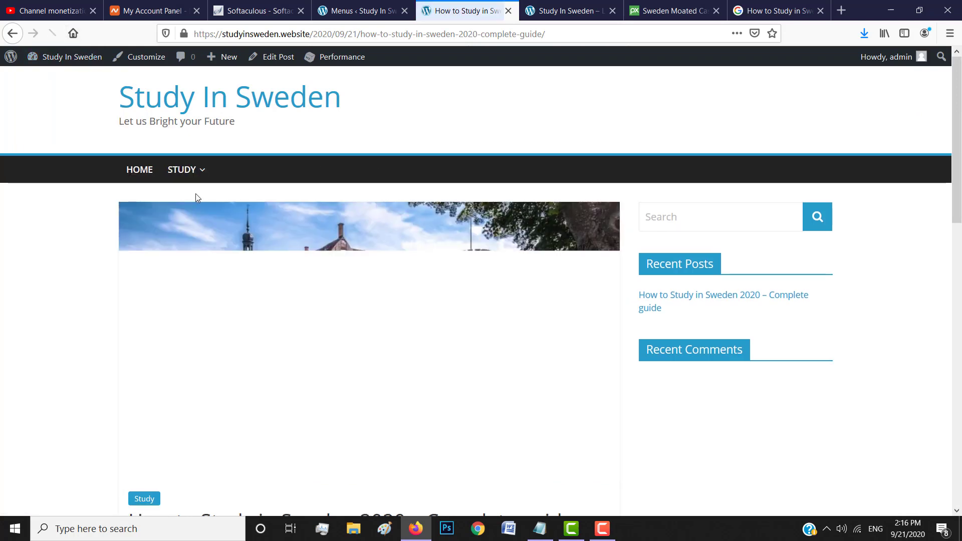
pyautogui.moveTo(197, 182)
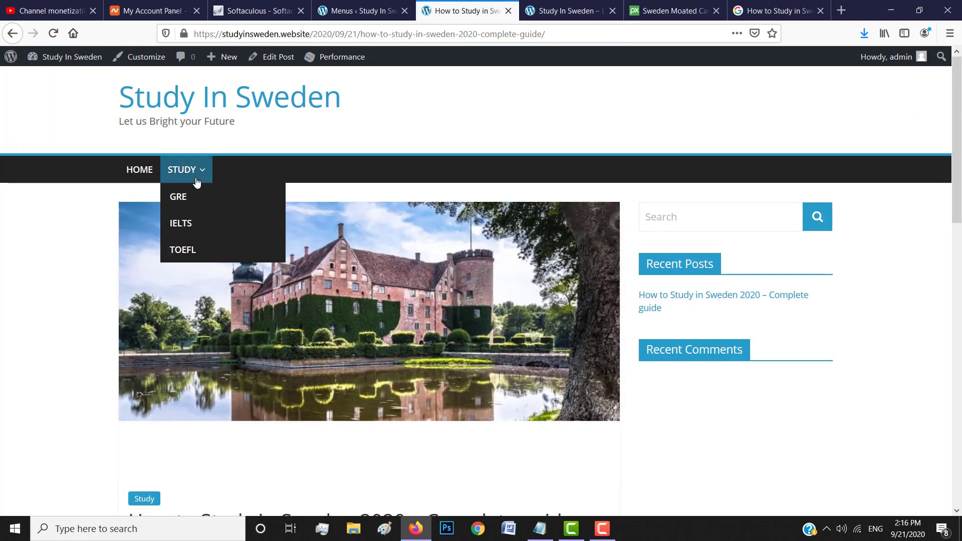
pyautogui.click(139, 170)
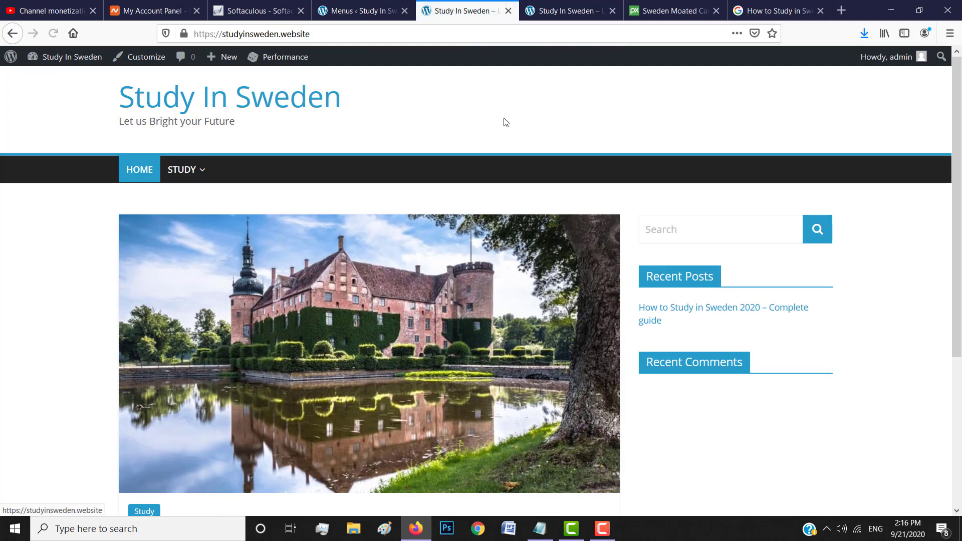
pyautogui.scroll(-4, 769, 378)
pyautogui.scroll(4, 751, 391)
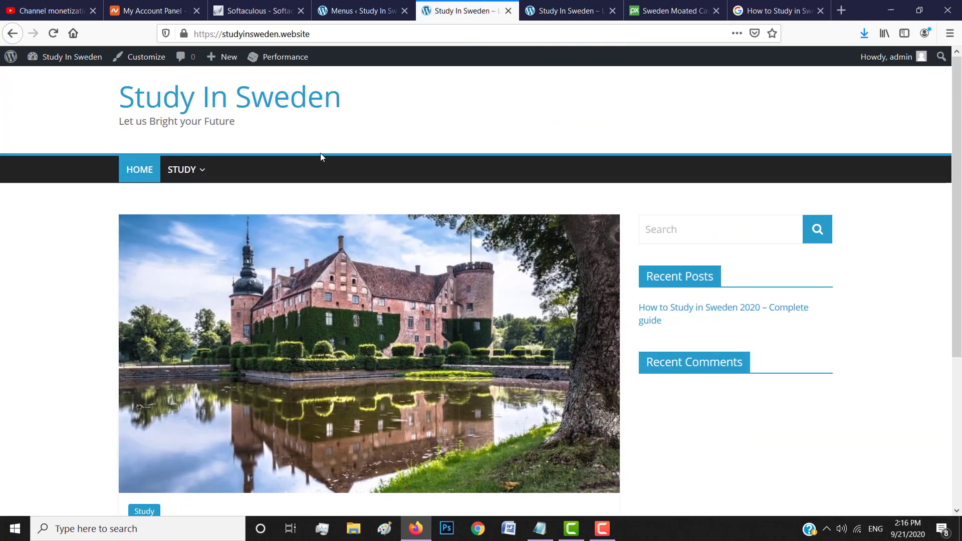
# - Open the GRE category page from the Study submenu, and return to the homepage to look over its post listing
pyautogui.moveTo(203, 173)
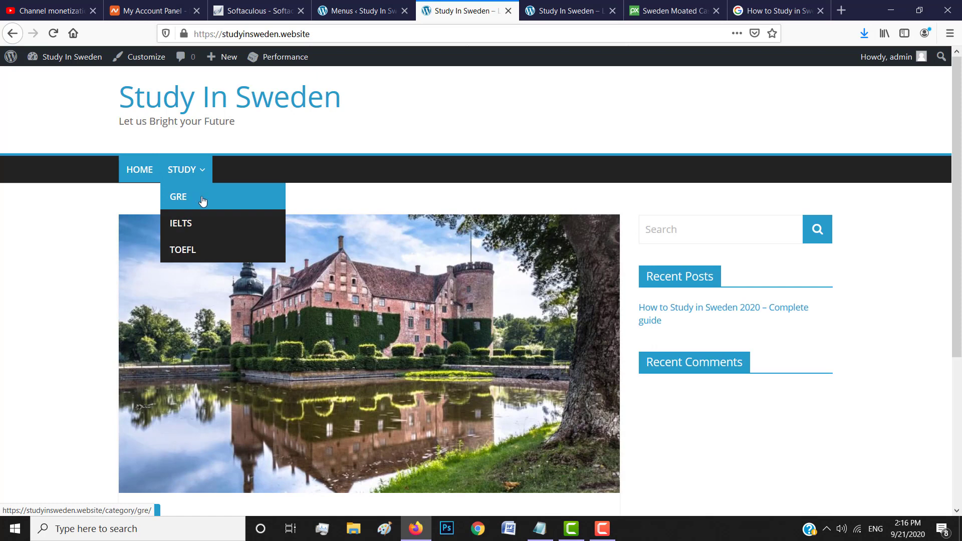
pyautogui.click(203, 201)
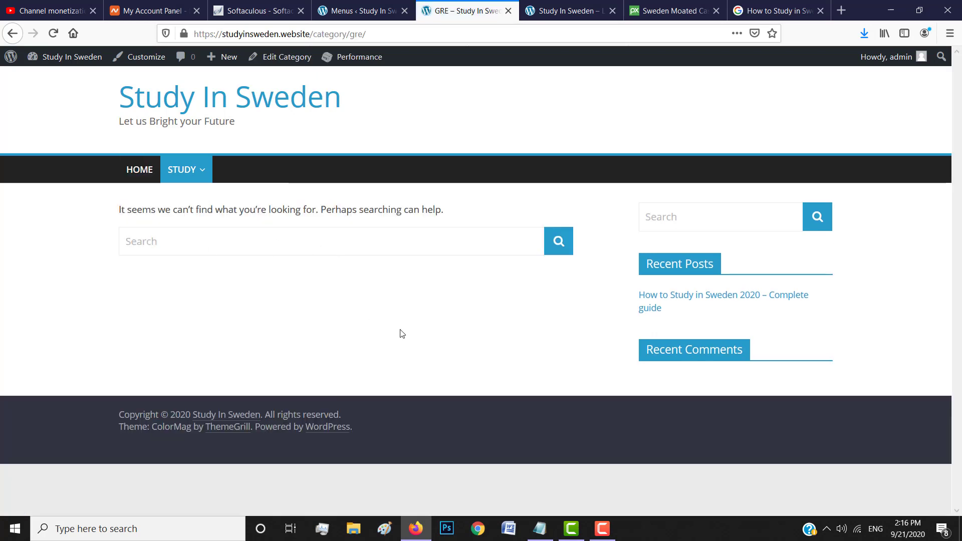
pyautogui.click(141, 168)
pyautogui.scroll(-4, 451, 330)
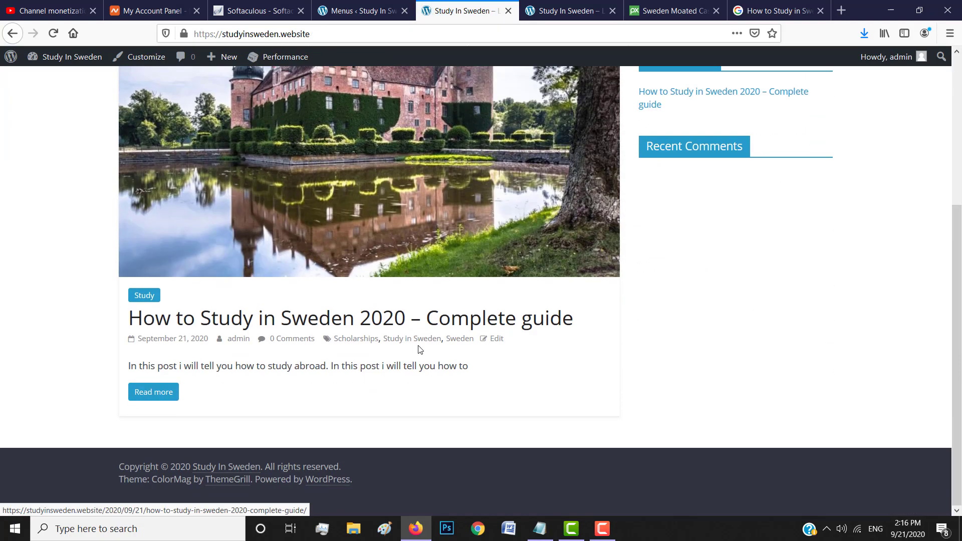
pyautogui.scroll(4, 418, 348)
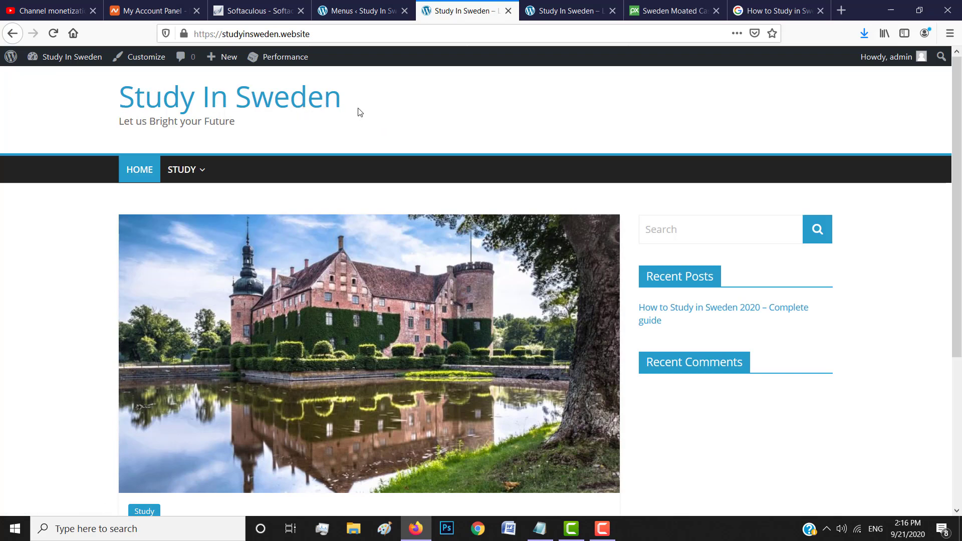
# - Open the site customizer, try red as the global primary color, settle on dark blue #1b5f87 and publish the change
pyautogui.click(150, 57)
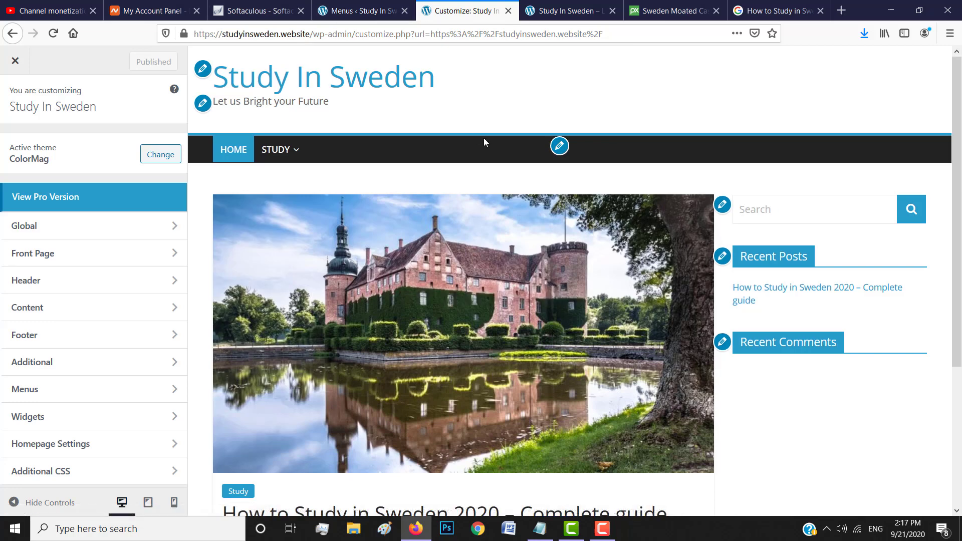
pyautogui.moveTo(954, 95)
pyautogui.mouseDown()
pyautogui.moveTo(957, 226)
pyautogui.moveTo(960, 85)
pyautogui.mouseUp()
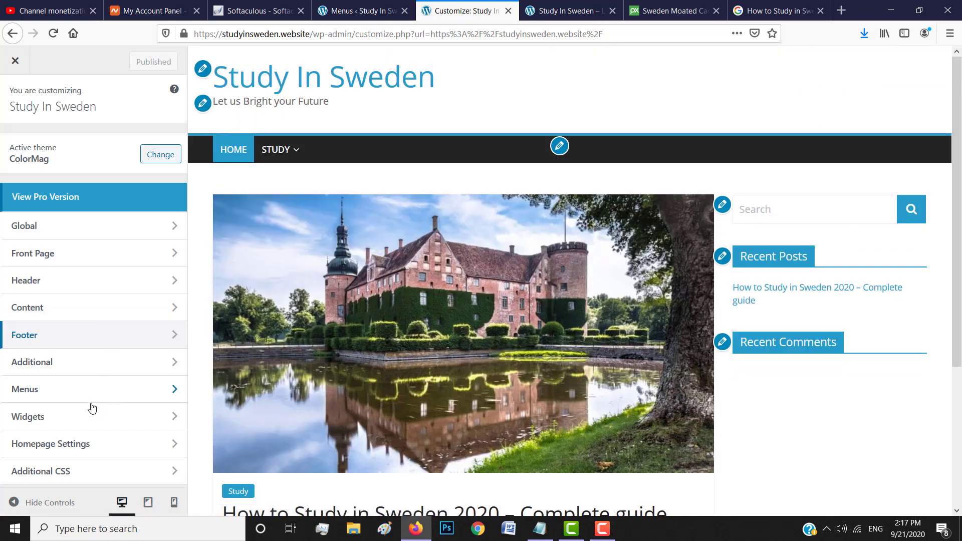
pyautogui.click(54, 231)
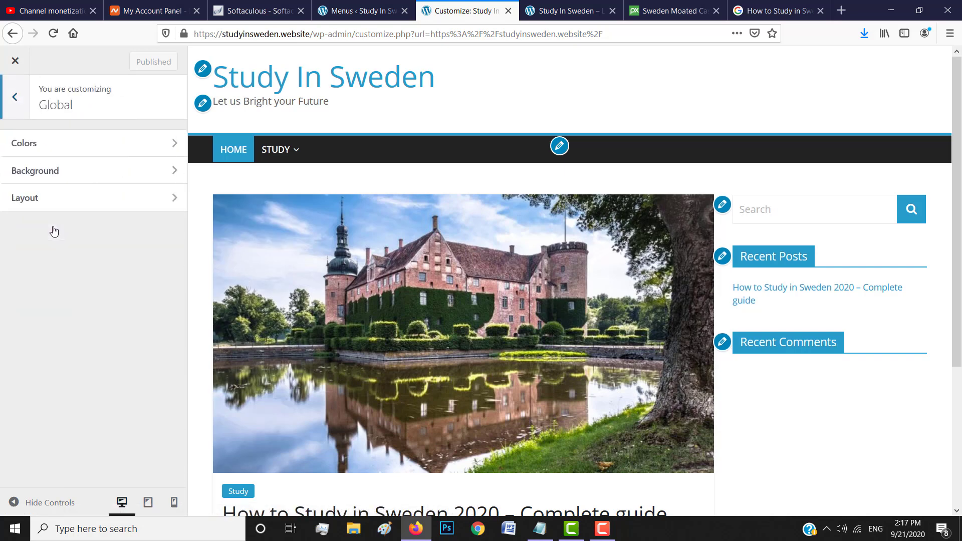
pyautogui.click(141, 143)
pyautogui.click(140, 143)
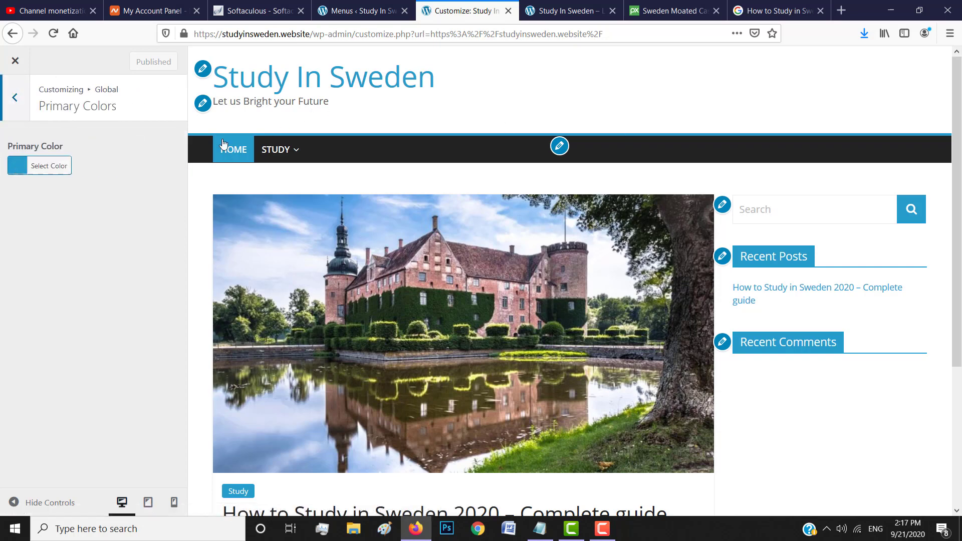
pyautogui.click(24, 173)
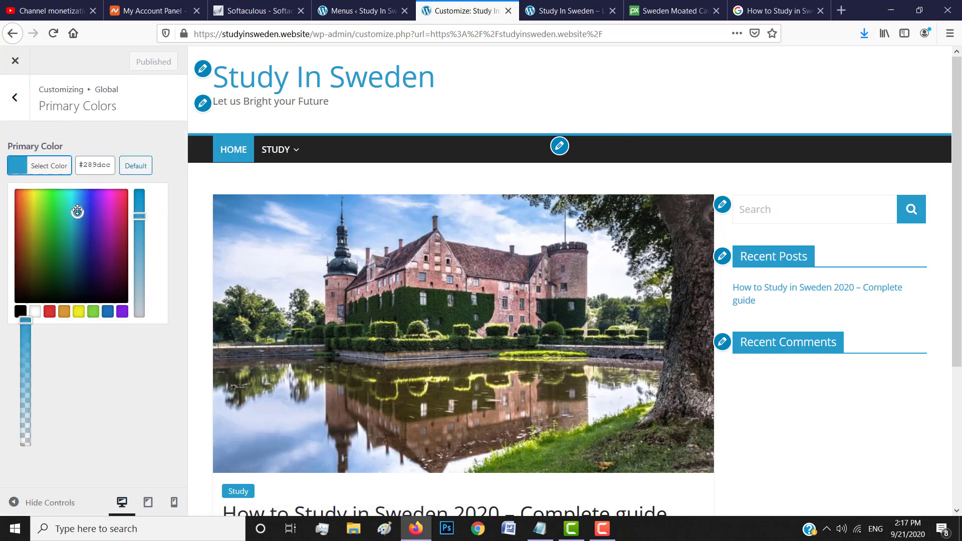
pyautogui.moveTo(77, 211); pyautogui.dragTo(3, 187)
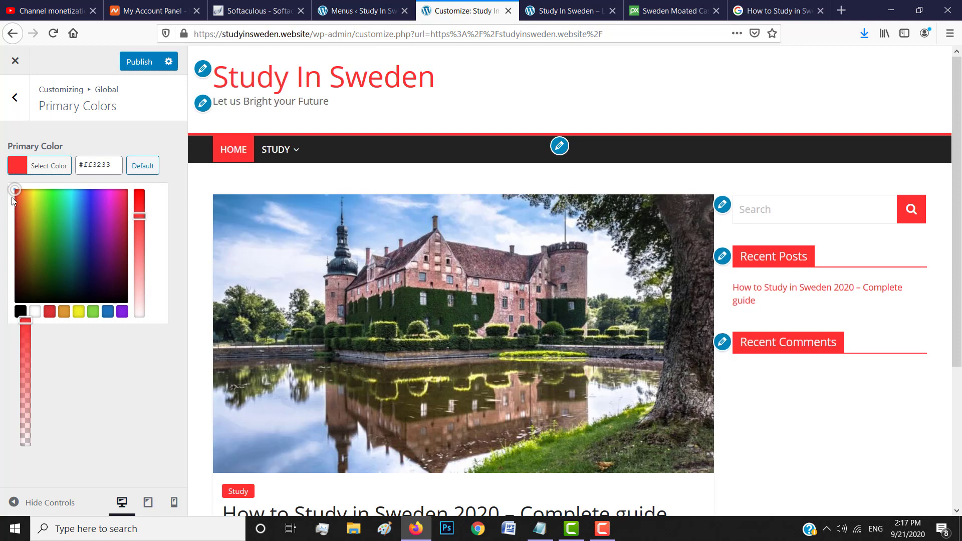
pyautogui.moveTo(15, 190); pyautogui.dragTo(80, 219)
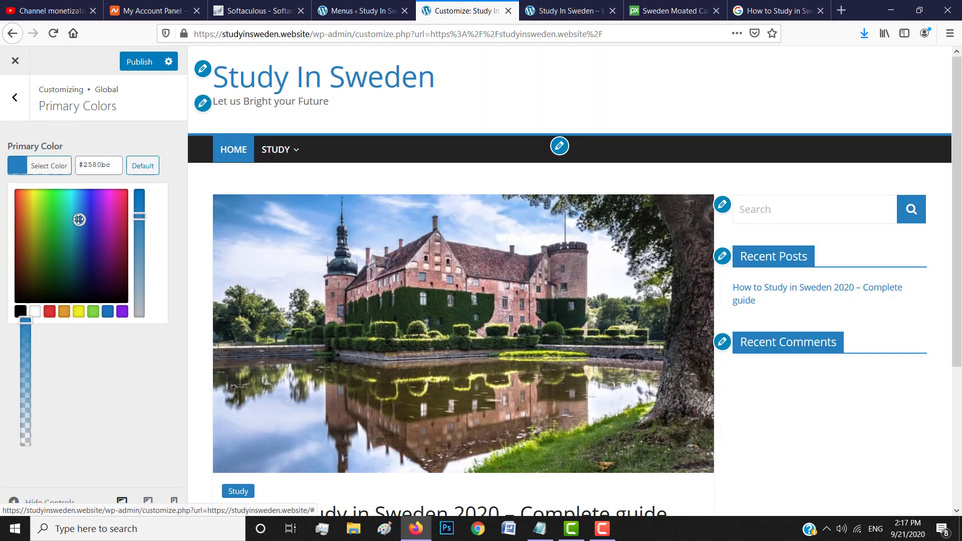
pyautogui.moveTo(79, 220); pyautogui.dragTo(78, 243)
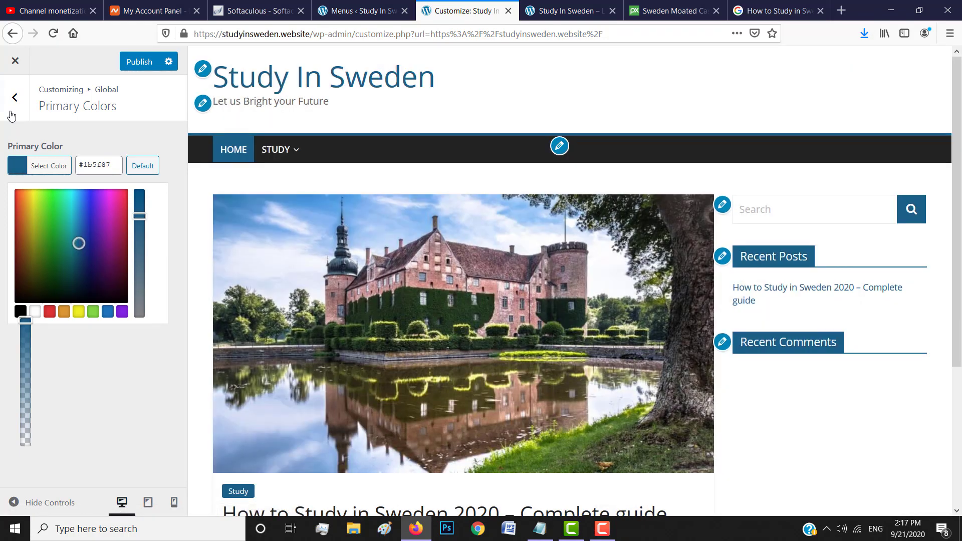
pyautogui.click(142, 61)
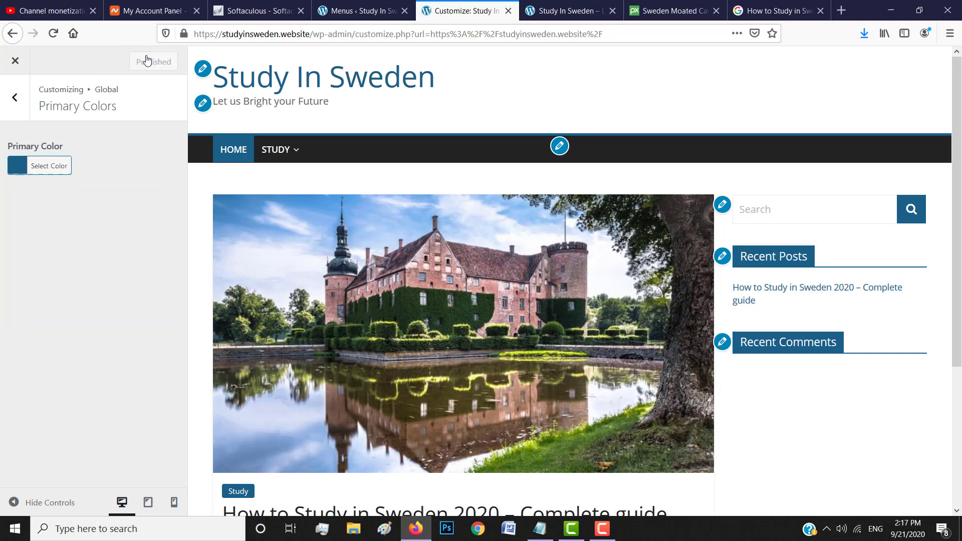
# - Look over the global background settings in the customizer and open the Site Layout options
pyautogui.click(20, 111)
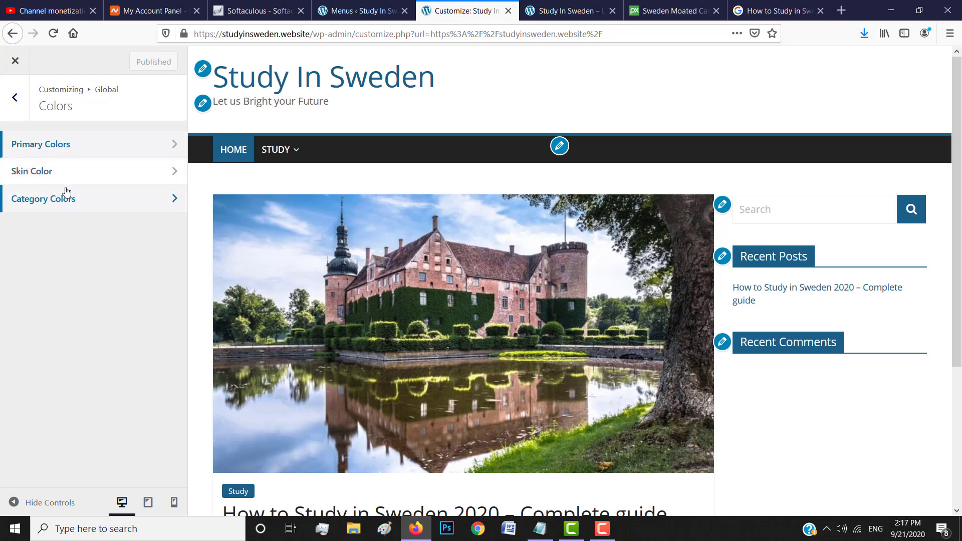
pyautogui.click(20, 105)
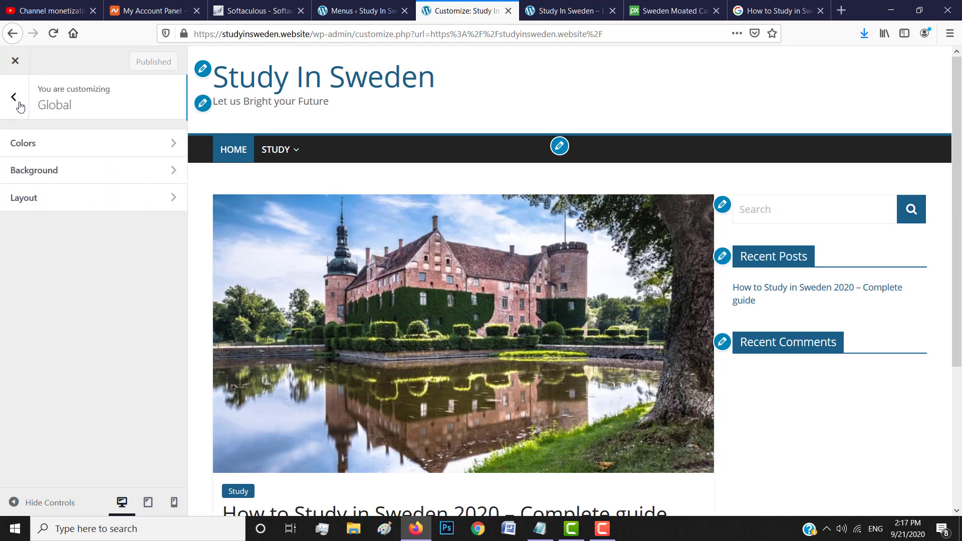
pyautogui.click(76, 175)
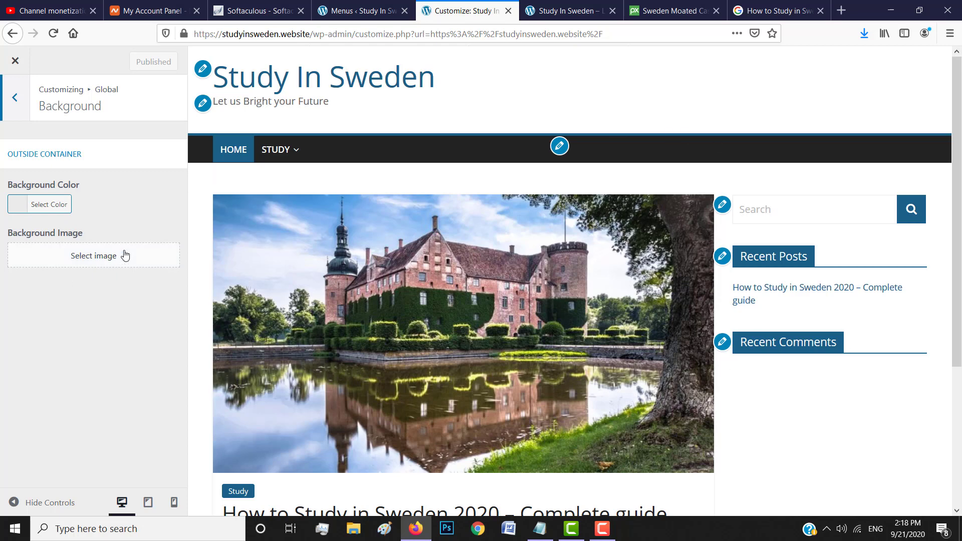
pyautogui.click(27, 116)
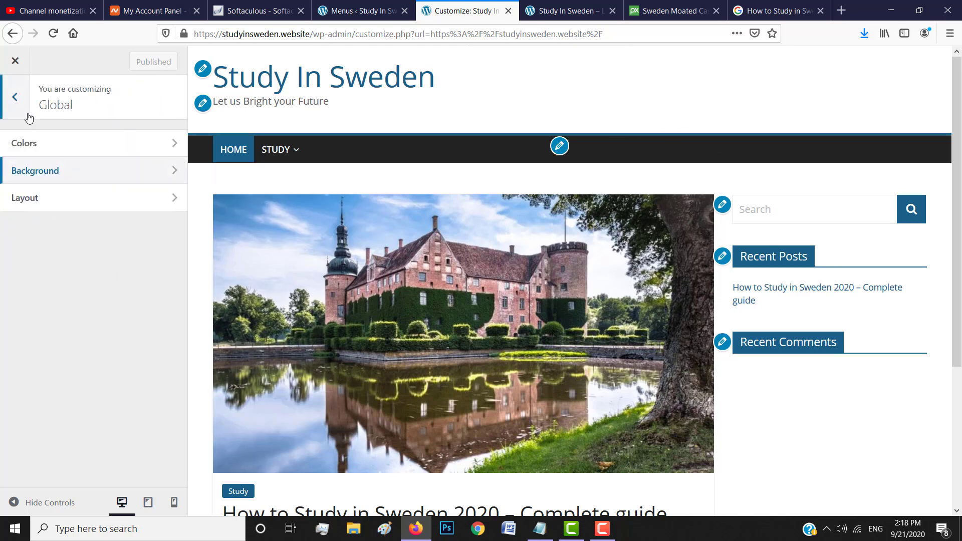
pyautogui.click(54, 208)
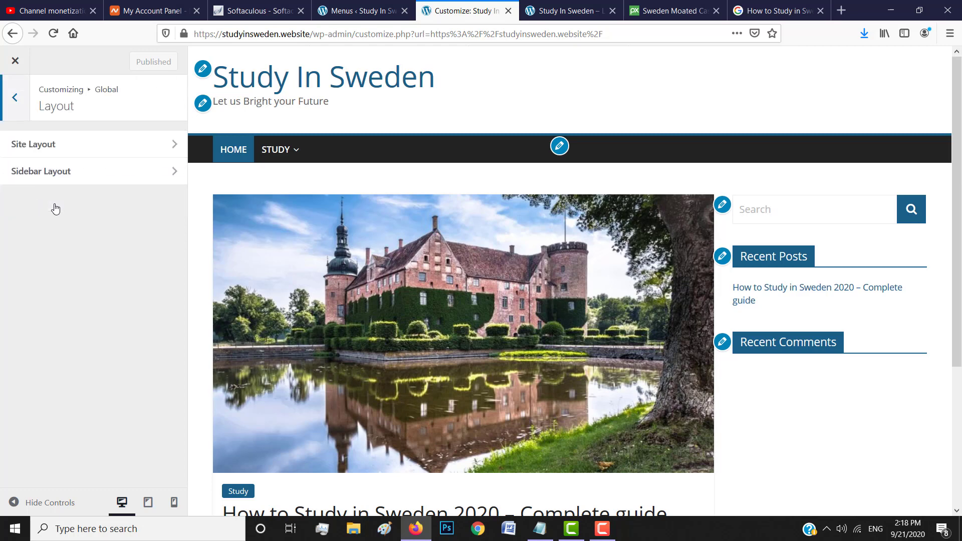
pyautogui.click(69, 146)
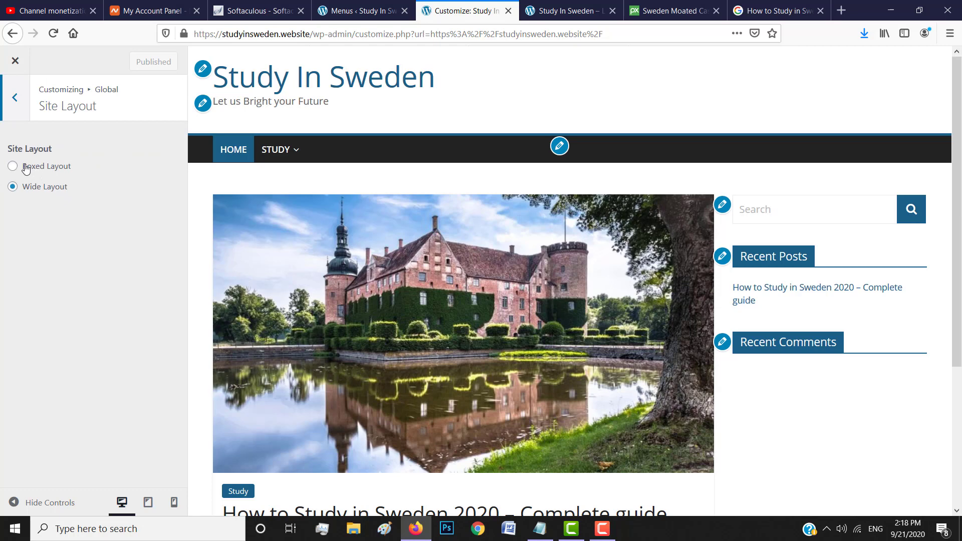
# - Preview the home page in its current wide layout with the customizer controls hidden
pyautogui.click(8, 507)
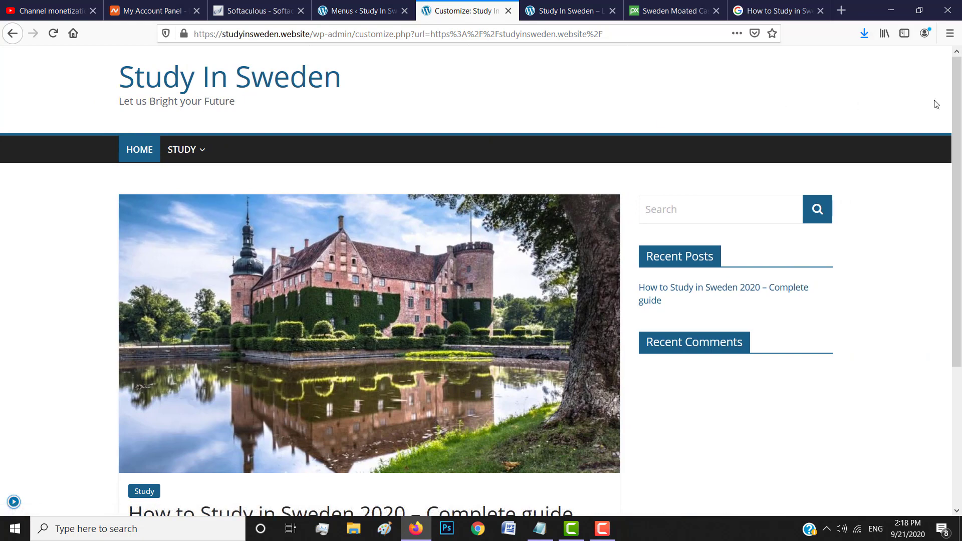
pyautogui.moveTo(957, 100)
pyautogui.mouseDown()
pyautogui.moveTo(960, 295)
pyautogui.moveTo(950, 84)
pyautogui.mouseUp()
pyautogui.click(14, 501)
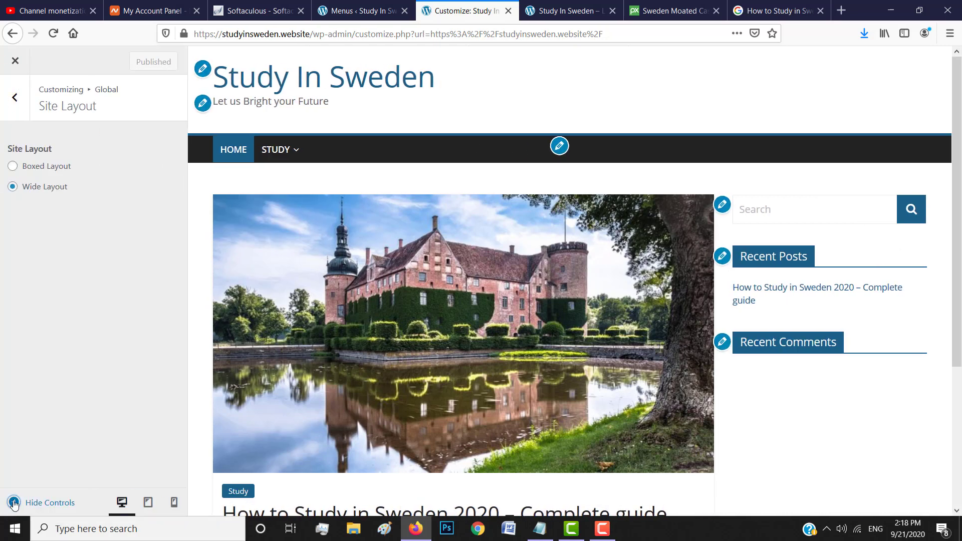
# - Switch the site layout to Boxed Layout and preview the whole home page without the customizer controls
pyautogui.click(42, 169)
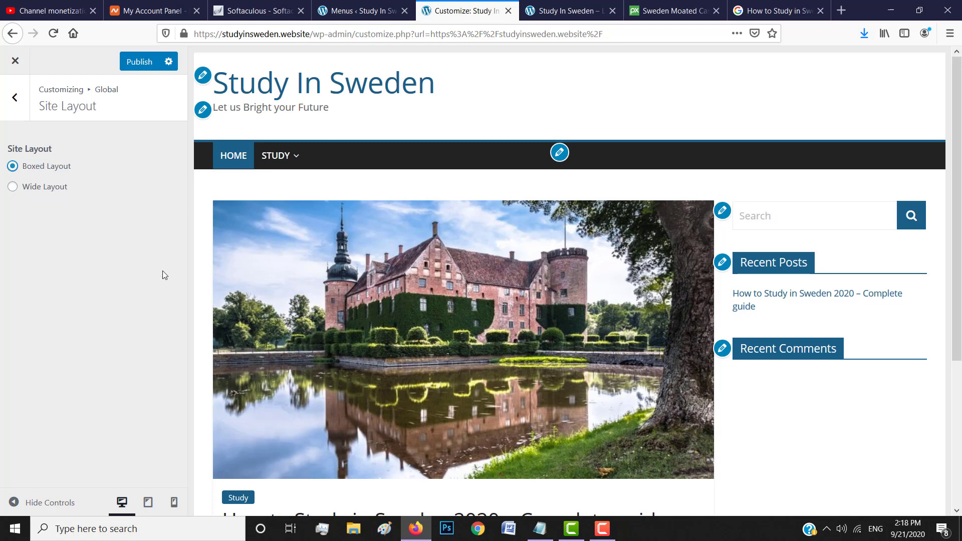
pyautogui.click(14, 502)
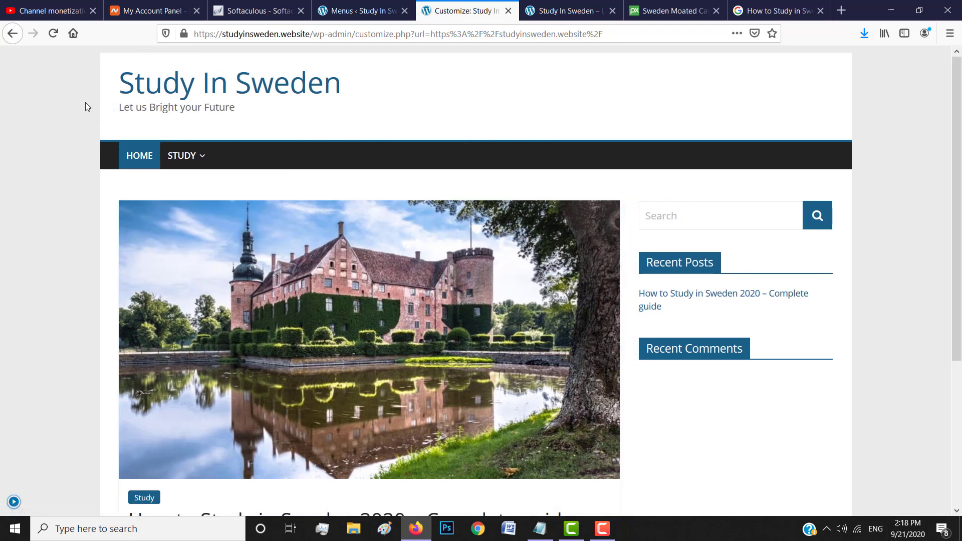
pyautogui.scroll(-4, 940, 56)
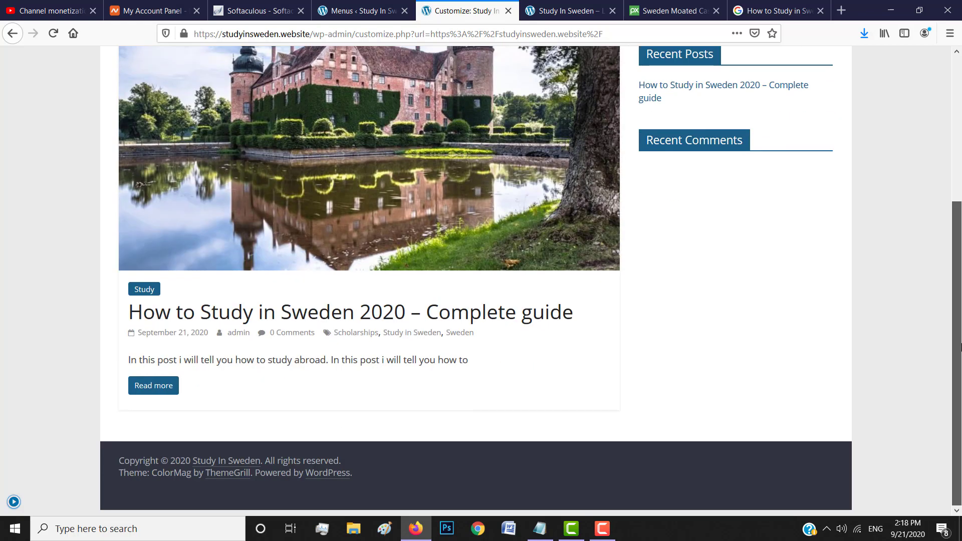
pyautogui.scroll(2, 940, 56)
pyautogui.scroll(2, 939, 52)
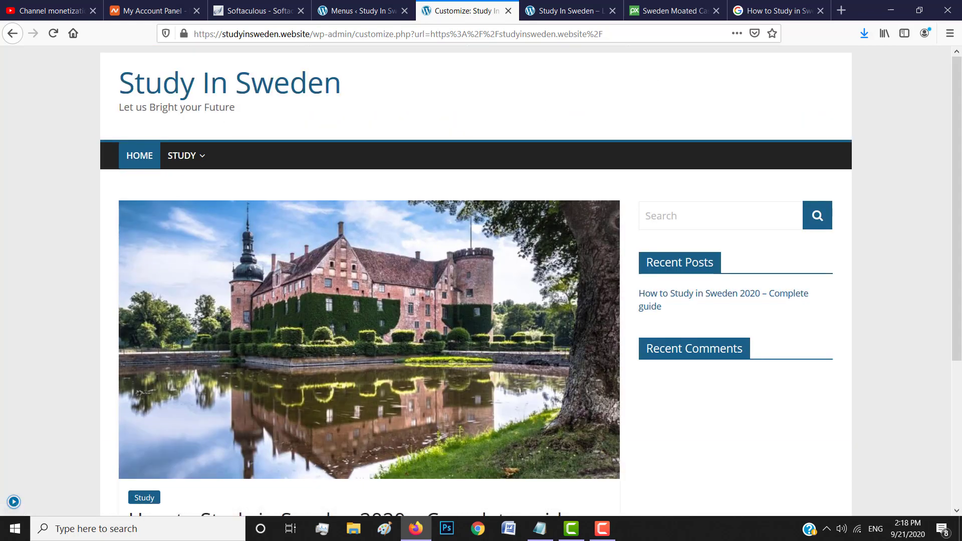
pyautogui.moveTo(956, 200)
pyautogui.mouseDown()
pyautogui.moveTo(957, 350)
pyautogui.moveTo(957, 200)
pyautogui.mouseUp()
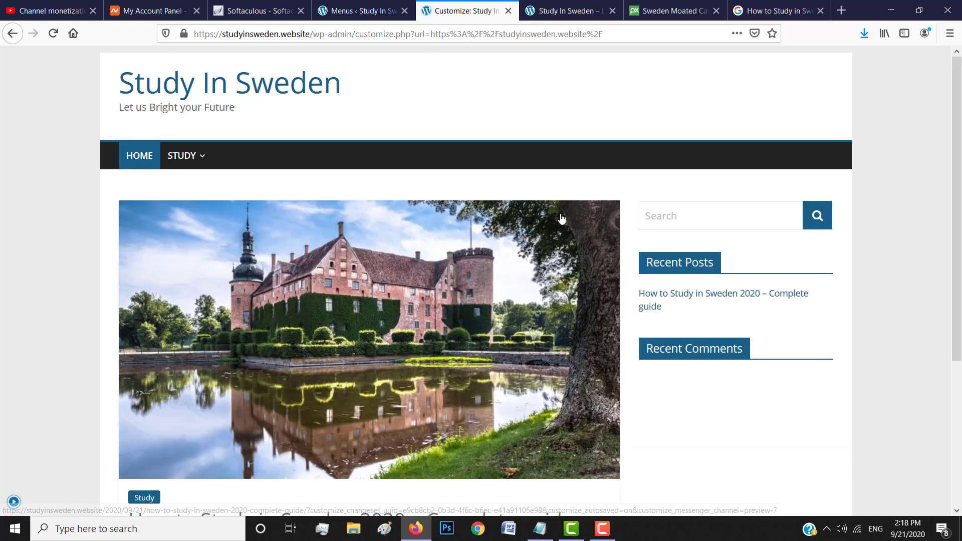
pyautogui.click(13, 501)
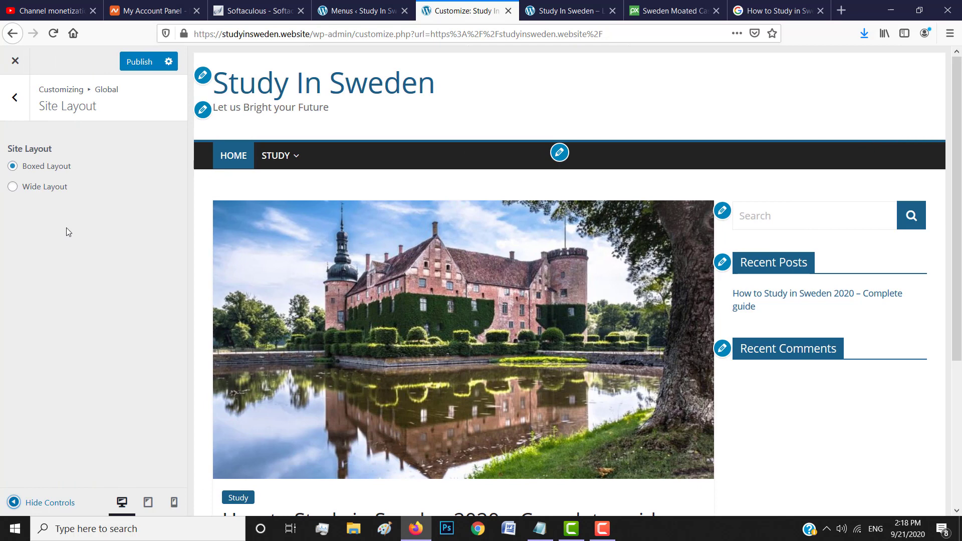
# - Set the site layout back to Wide Layout and preview the home page with the controls hidden
pyautogui.click(34, 187)
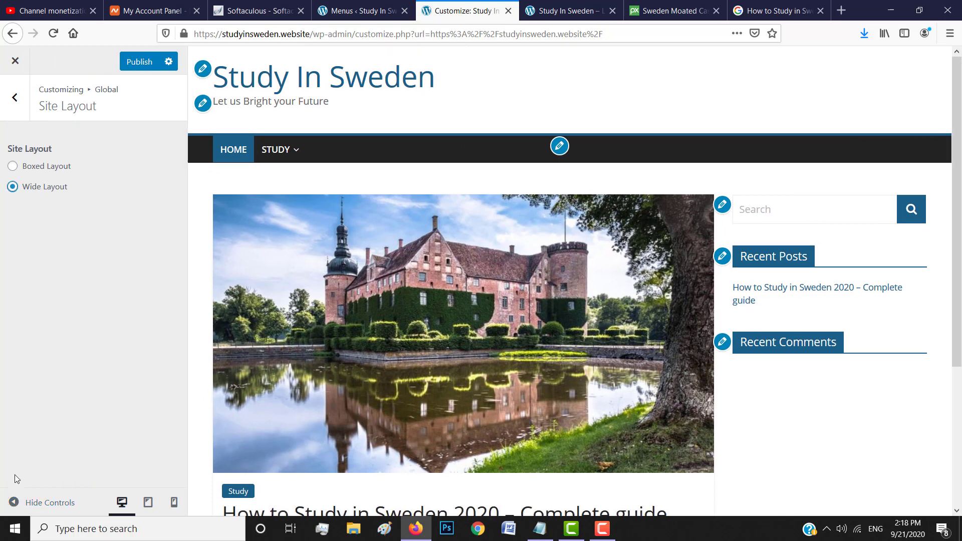
pyautogui.click(18, 506)
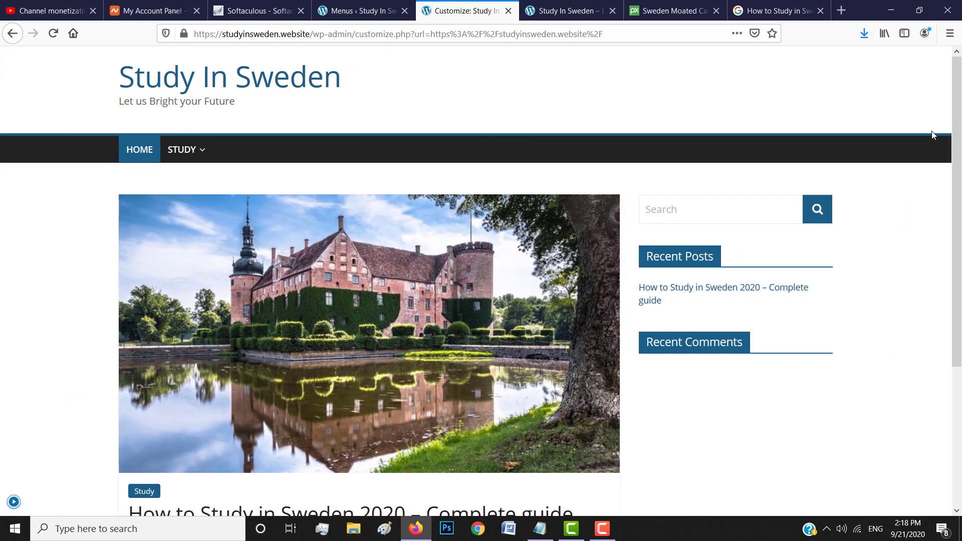
pyautogui.scroll(-5, 960, 114)
pyautogui.scroll(5, 960, 114)
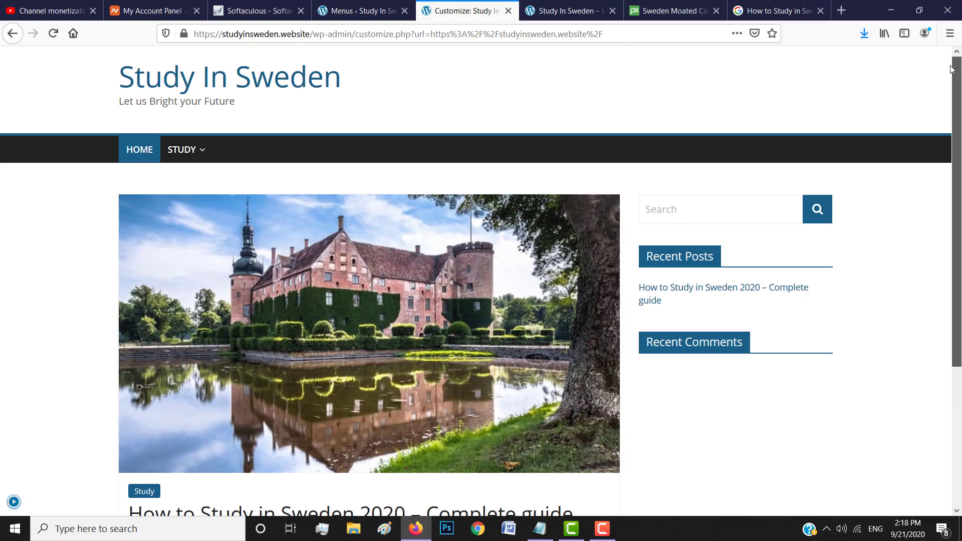
pyautogui.click(14, 501)
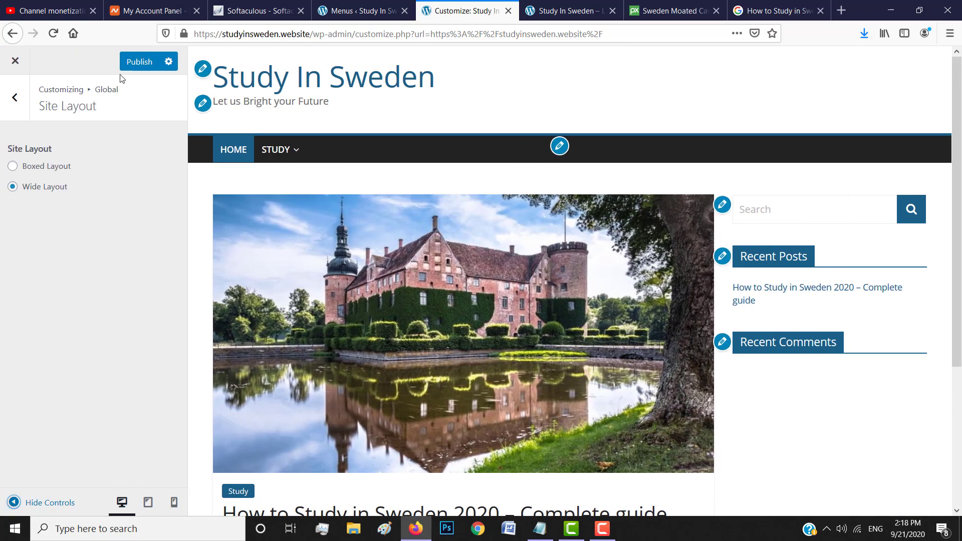
# - Open the Sidebar Layout settings and examine the default layouts for the site, pages and single posts against the page preview
pyautogui.click(16, 112)
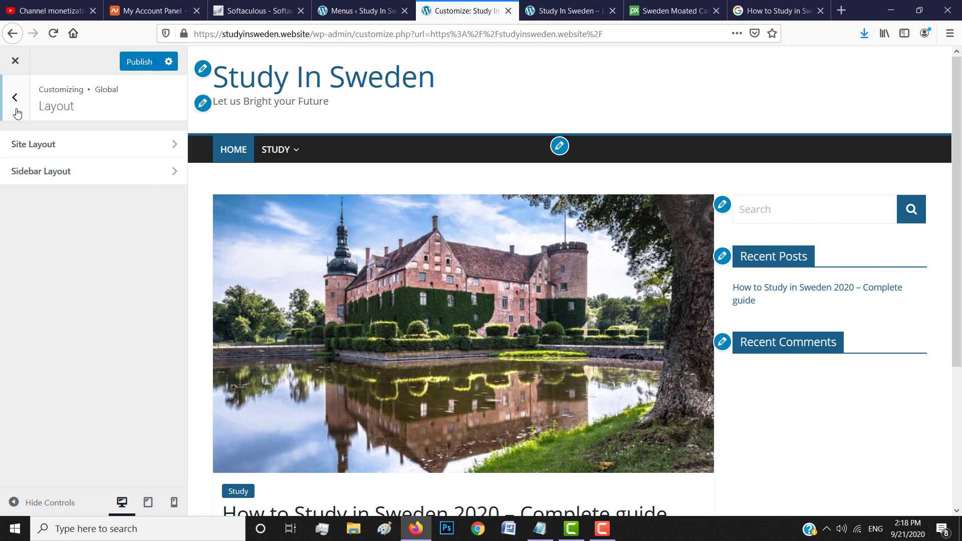
pyautogui.click(80, 178)
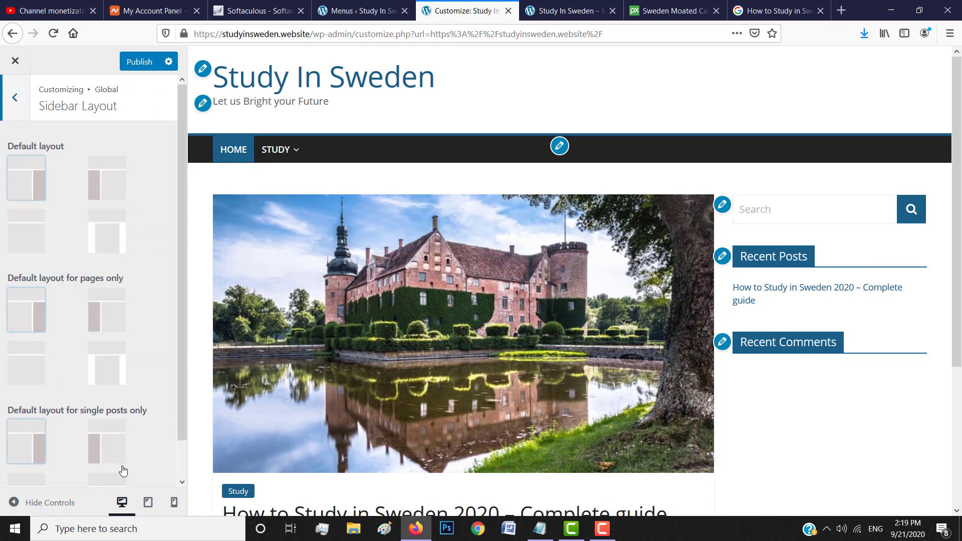
pyautogui.click(13, 502)
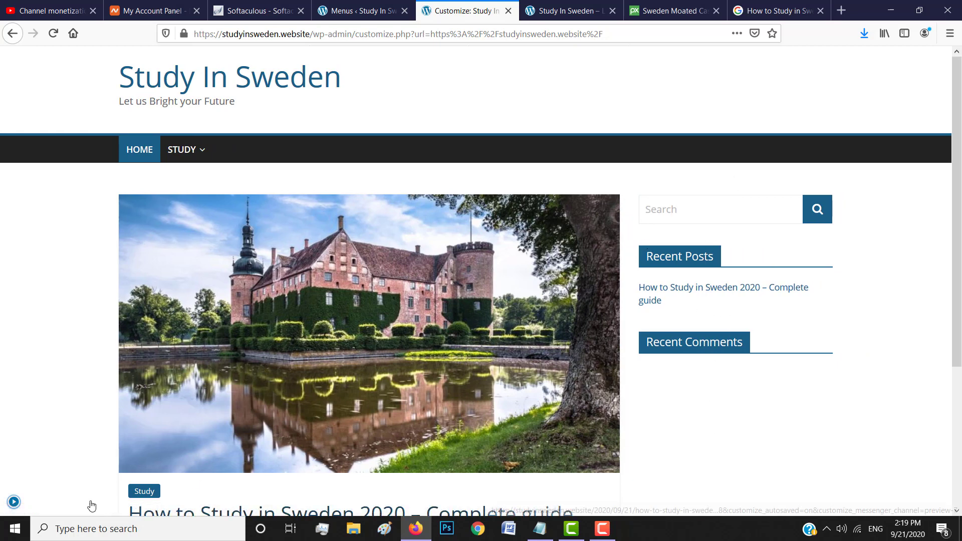
pyautogui.click(13, 501)
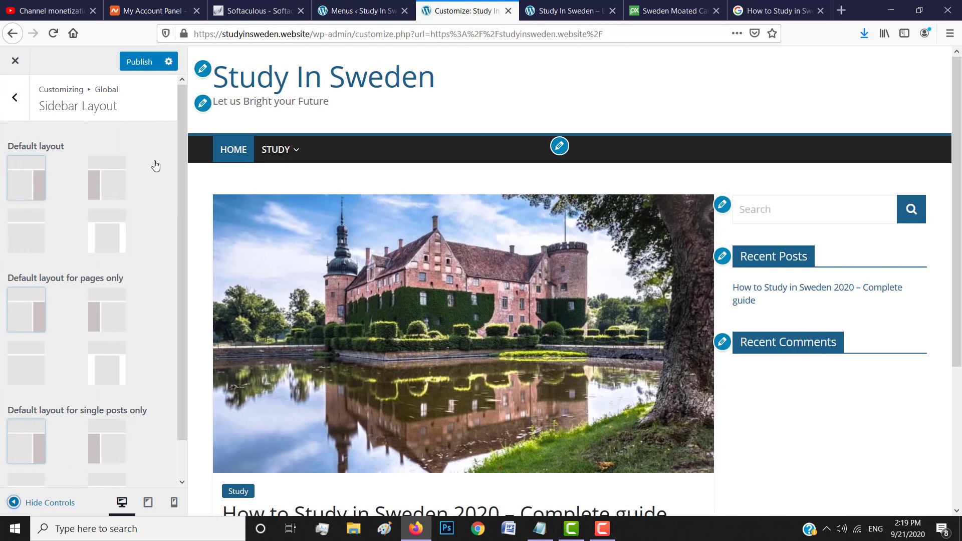
pyautogui.moveTo(182, 143); pyautogui.dragTo(181, 197)
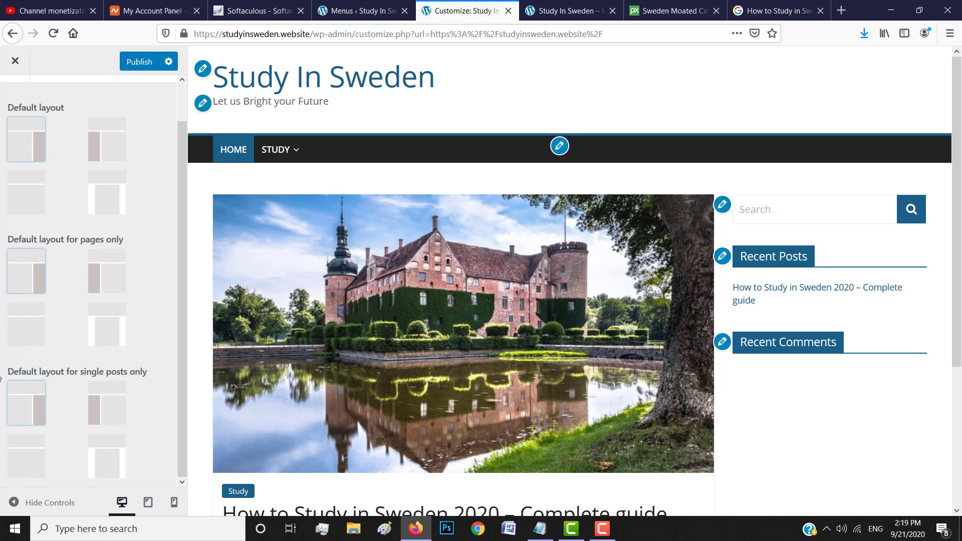
pyautogui.scroll(1, 28, 100)
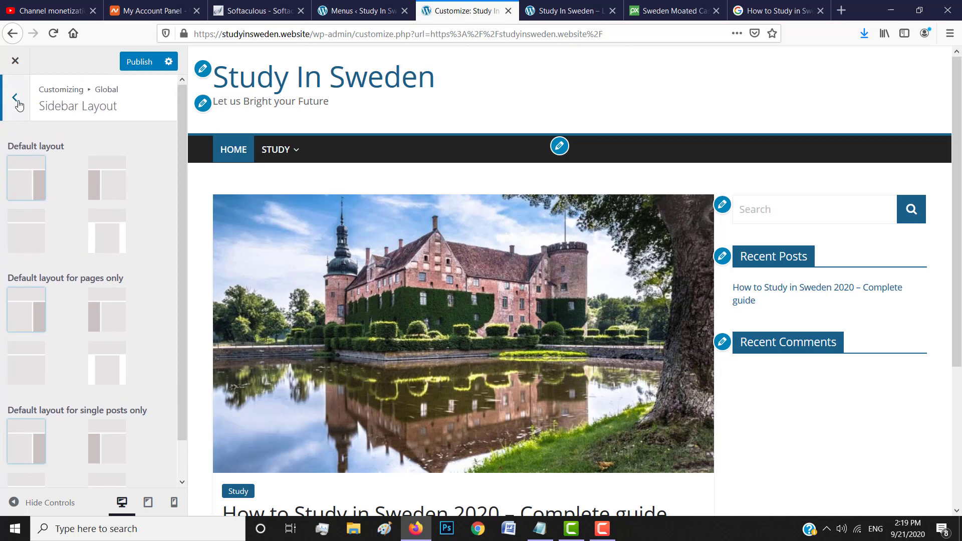
# - Leave the Global settings and review the Front Page option for hiding blog posts
pyautogui.click(19, 105)
pyautogui.click(15, 98)
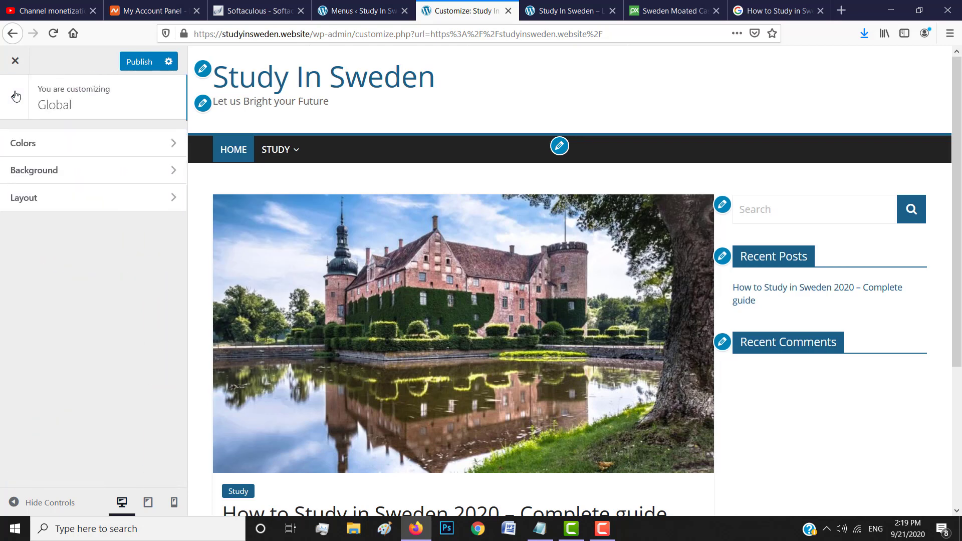
pyautogui.click(20, 108)
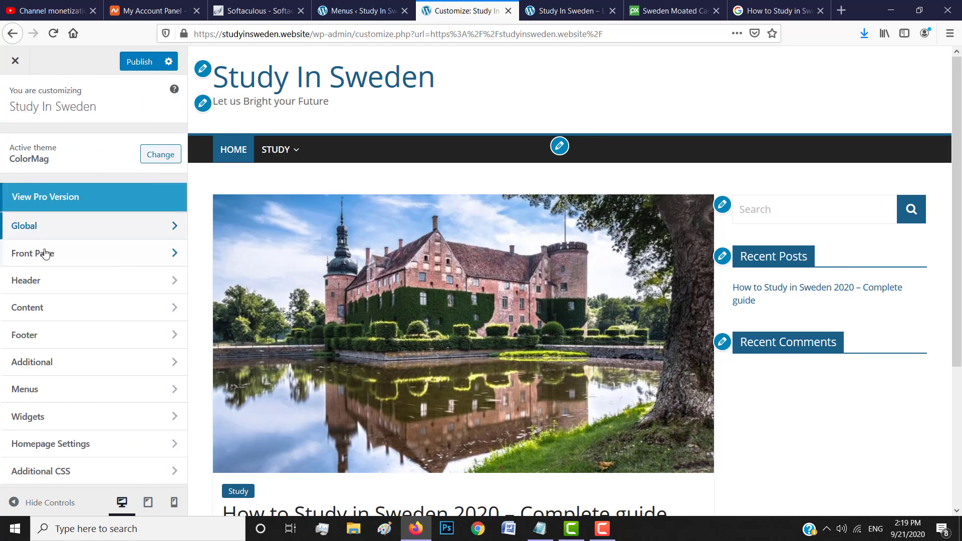
pyautogui.click(68, 259)
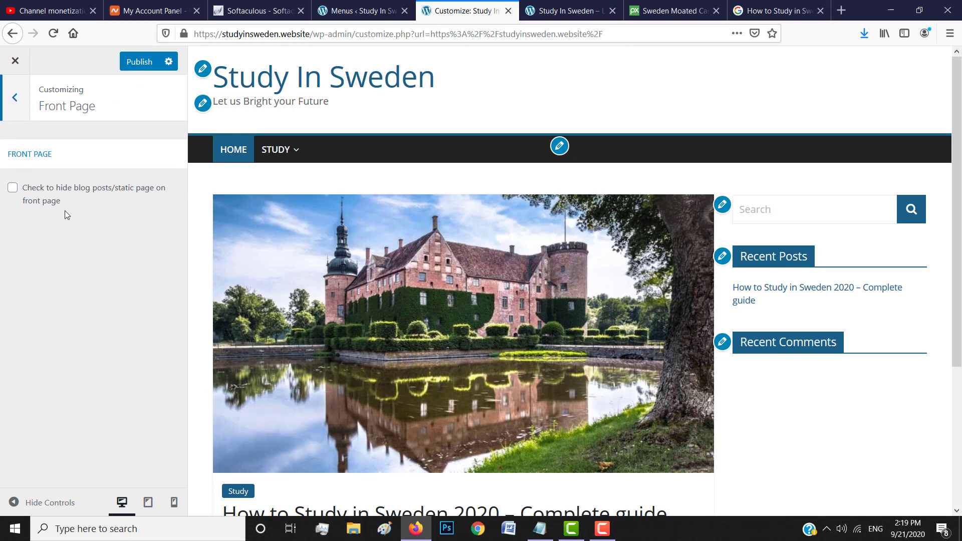
pyautogui.click(15, 98)
# - Open the header's Site Identity settings and review the logo, icon, title, tagline and visibility options
pyautogui.click(78, 282)
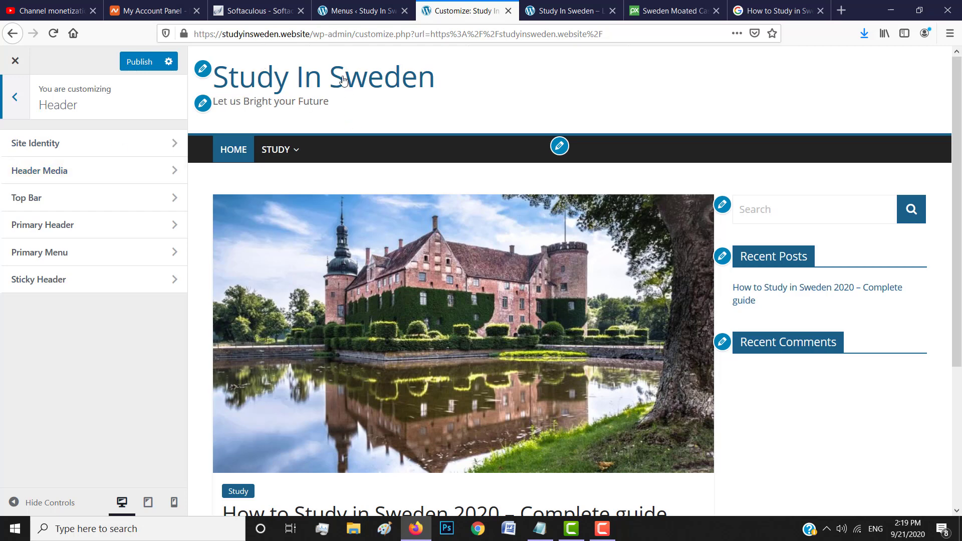
pyautogui.click(74, 145)
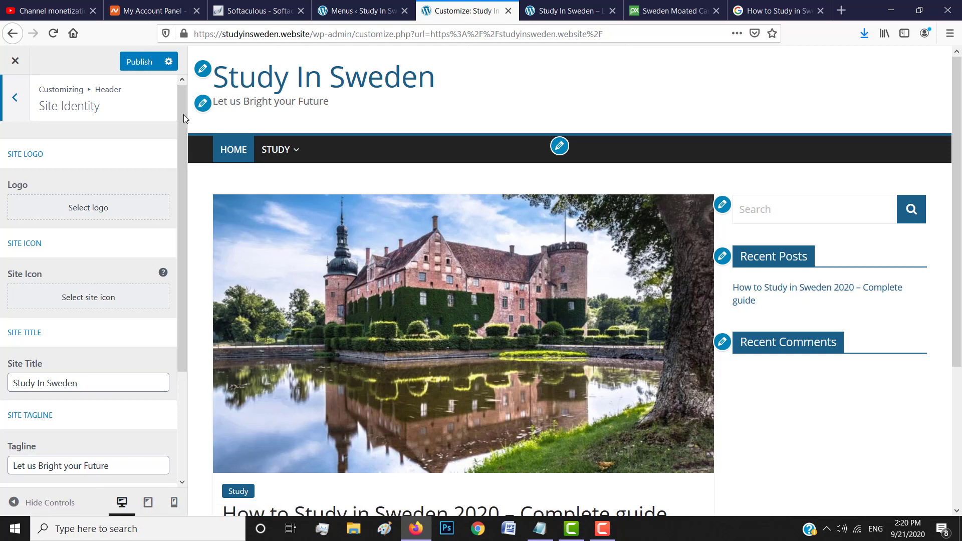
pyautogui.moveTo(182, 115); pyautogui.dragTo(111, 145)
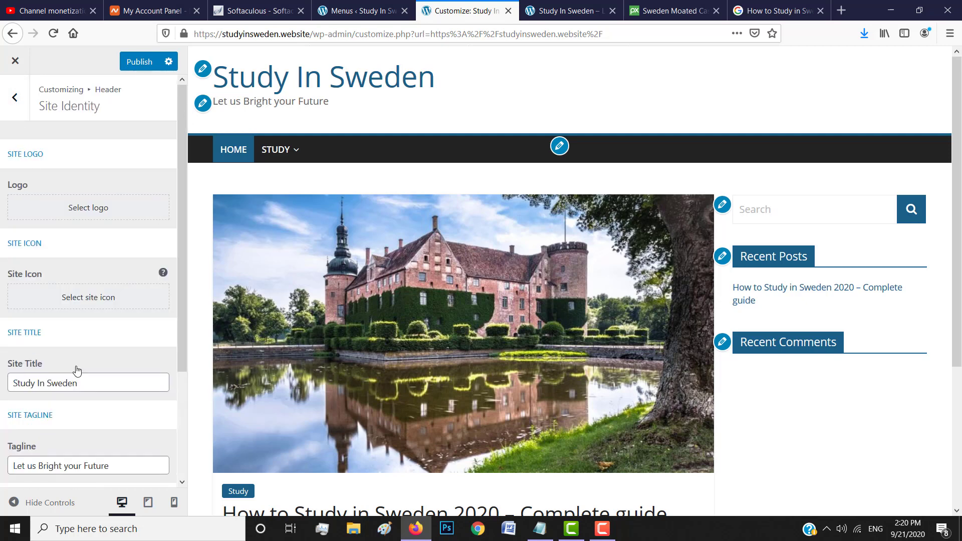
pyautogui.scroll(-3, 36, 386)
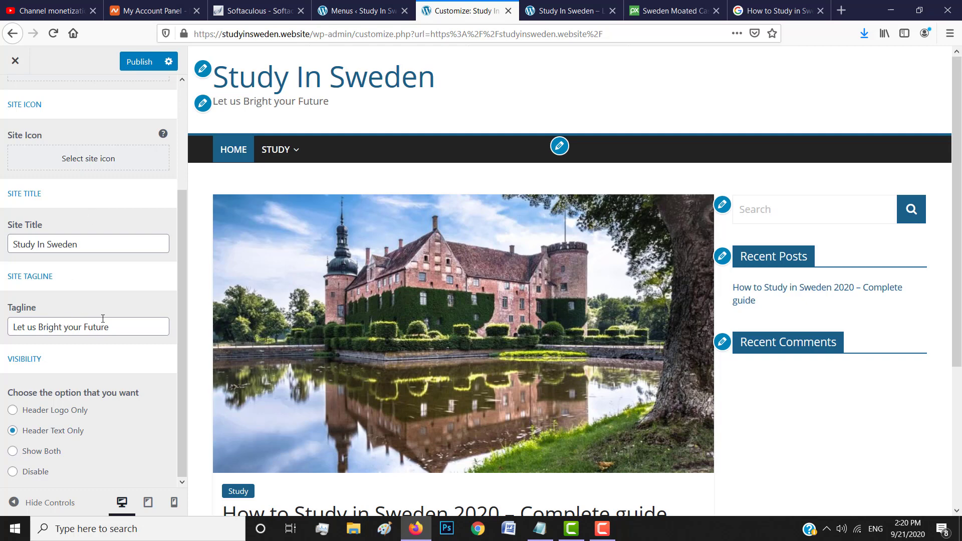
# - Try clearing the site tagline, then undo the deletion
pyautogui.moveTo(113, 326); pyautogui.dragTo(2, 330)
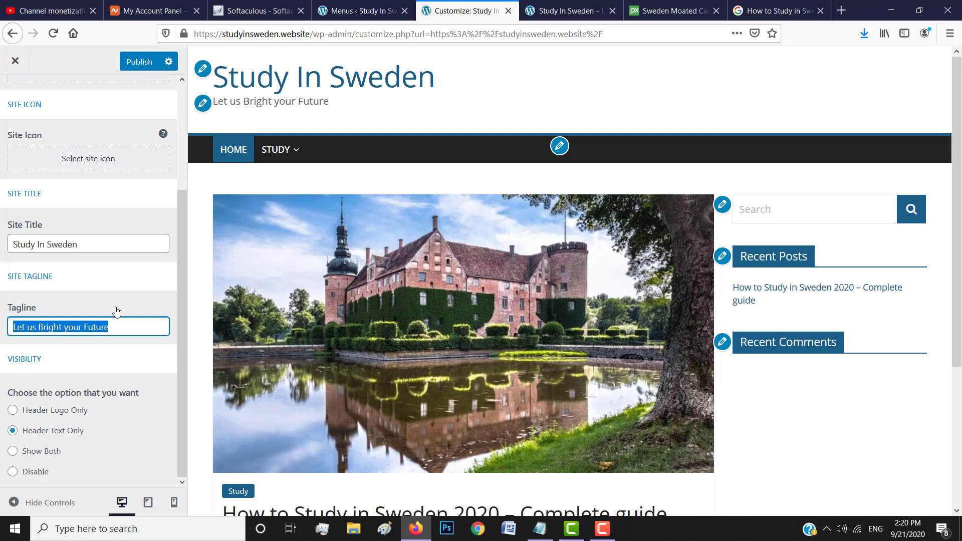
pyautogui.click(35, 279)
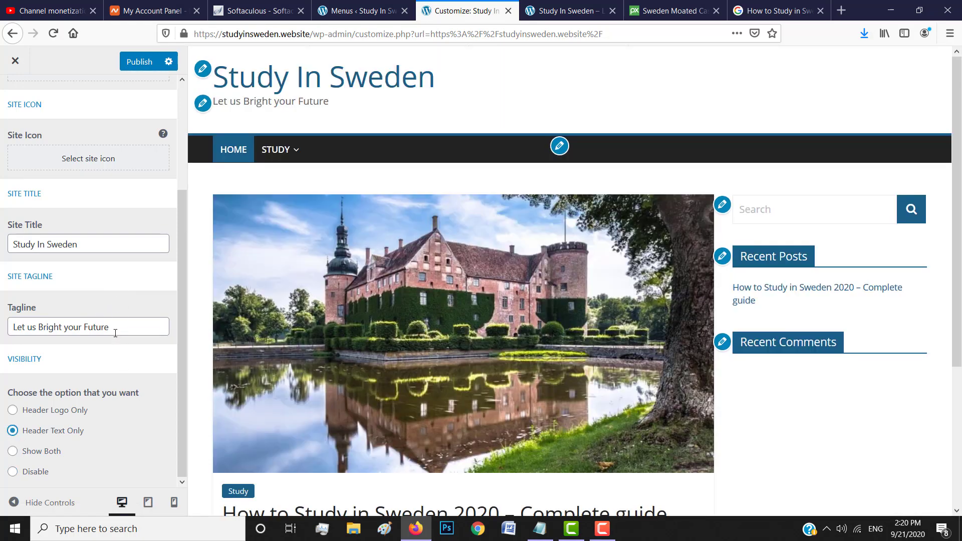
pyautogui.moveTo(117, 327); pyautogui.dragTo(2, 333)
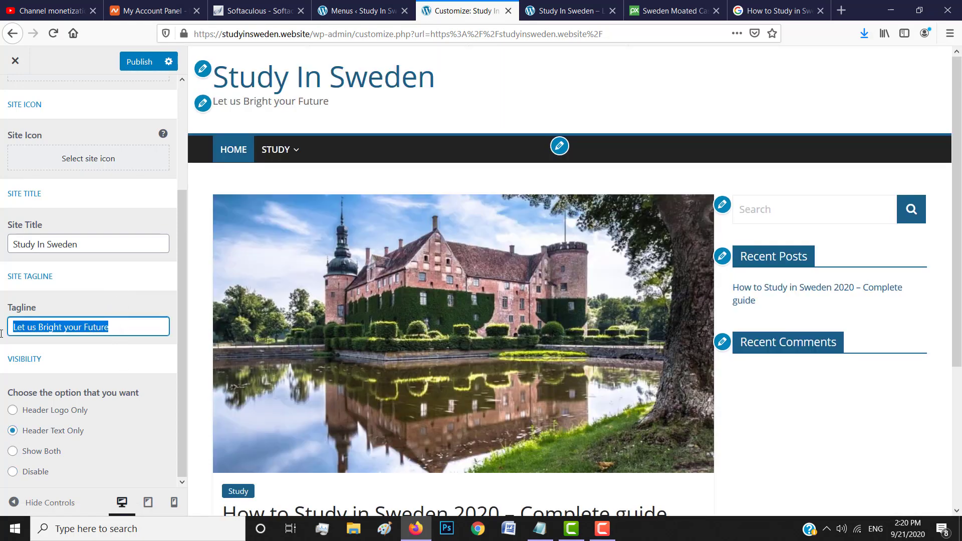
pyautogui.press('BackSpace')
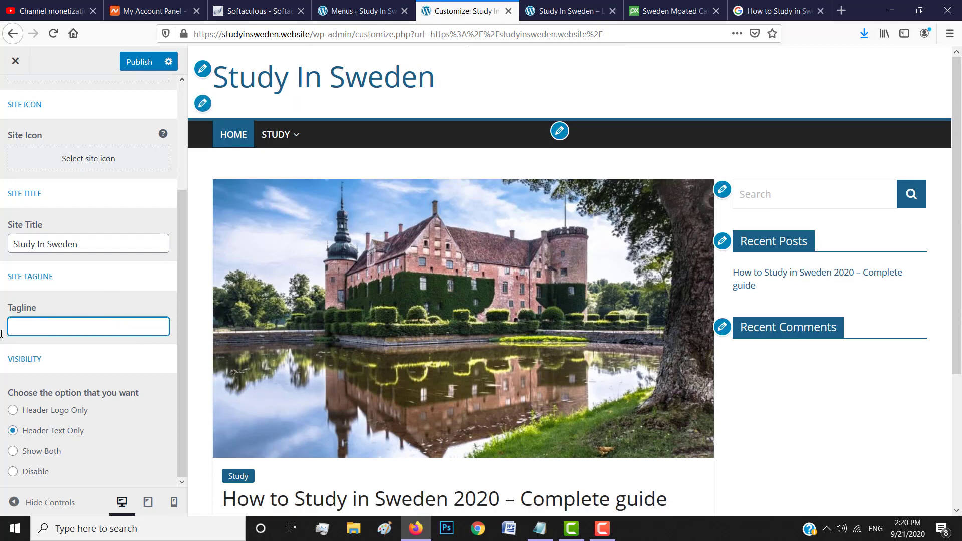
pyautogui.hotkey('ctrl', 'z')
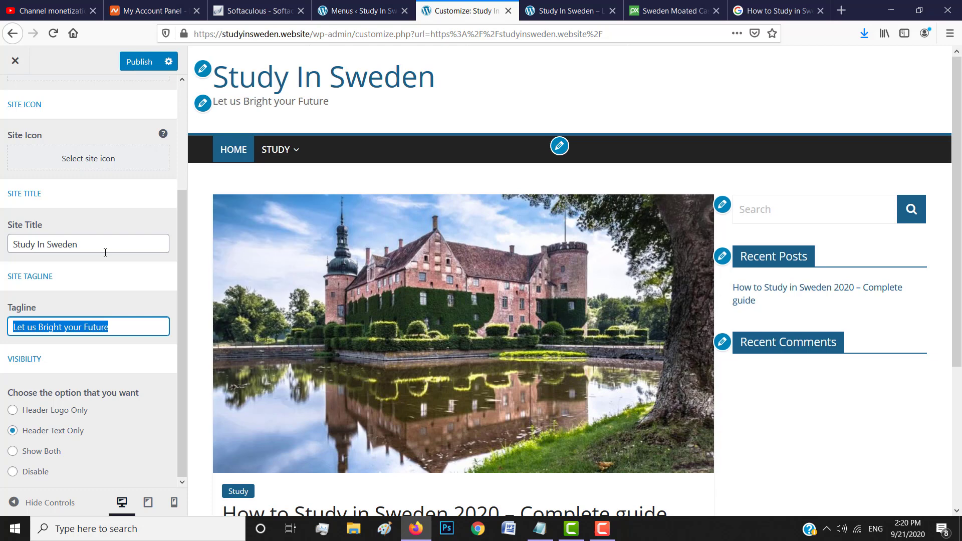
pyautogui.click(104, 223)
pyautogui.scroll(3, 104, 223)
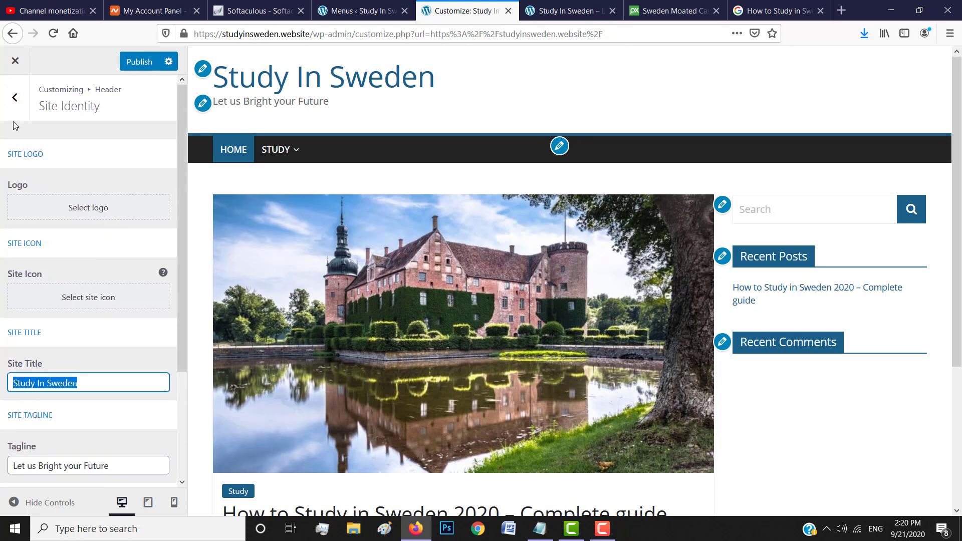
# - Review the header's video and image options in the Header Media settings
pyautogui.click(15, 98)
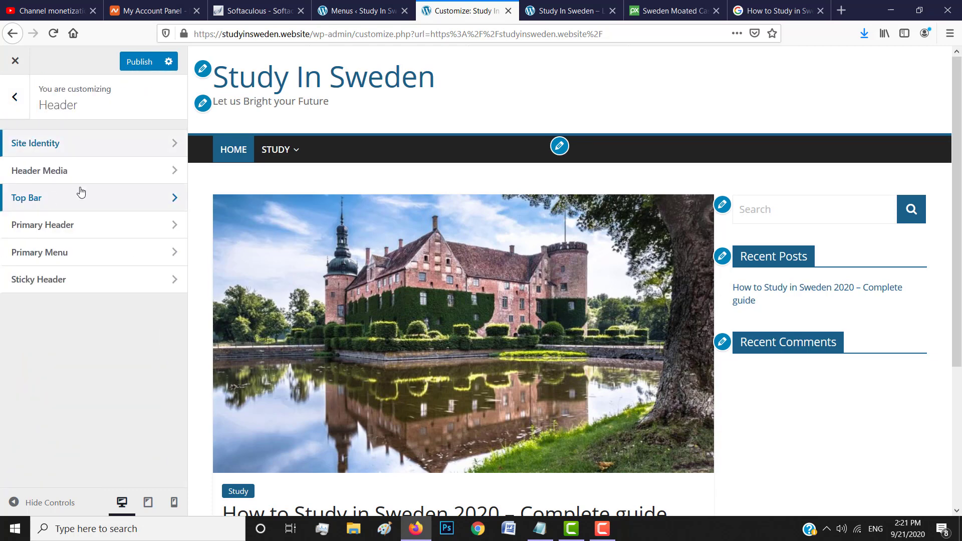
pyautogui.click(129, 168)
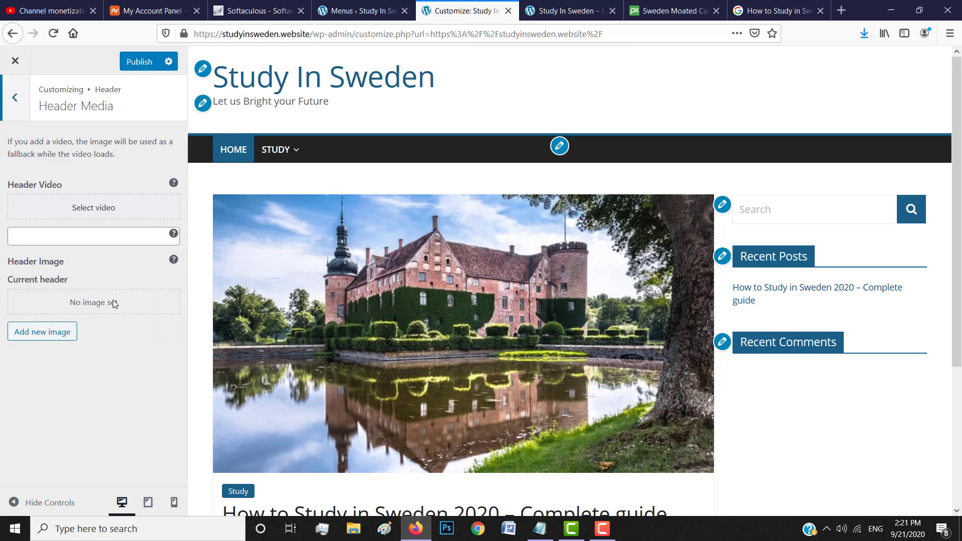
pyautogui.click(16, 99)
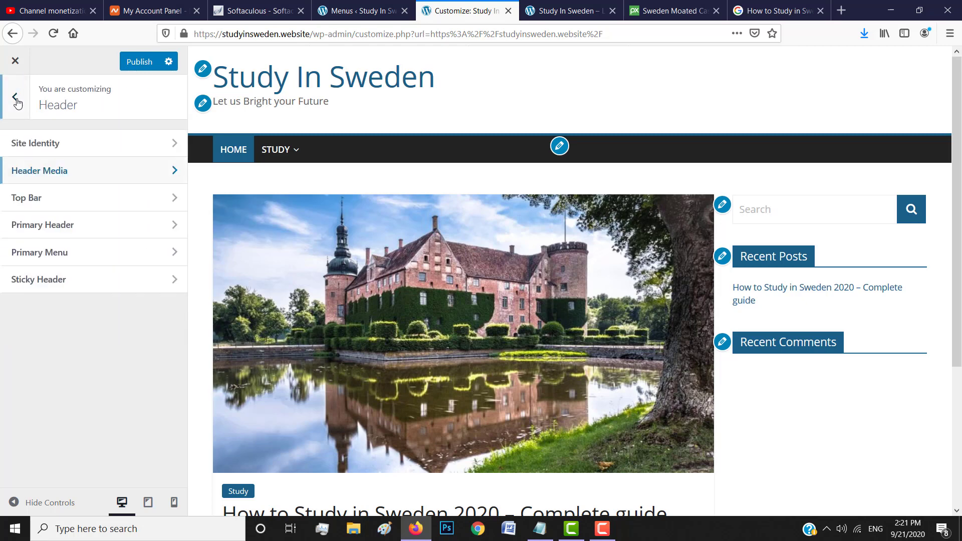
# - Enable the date display and the breaking news ticker in the header's Top Bar settings
pyautogui.click(85, 201)
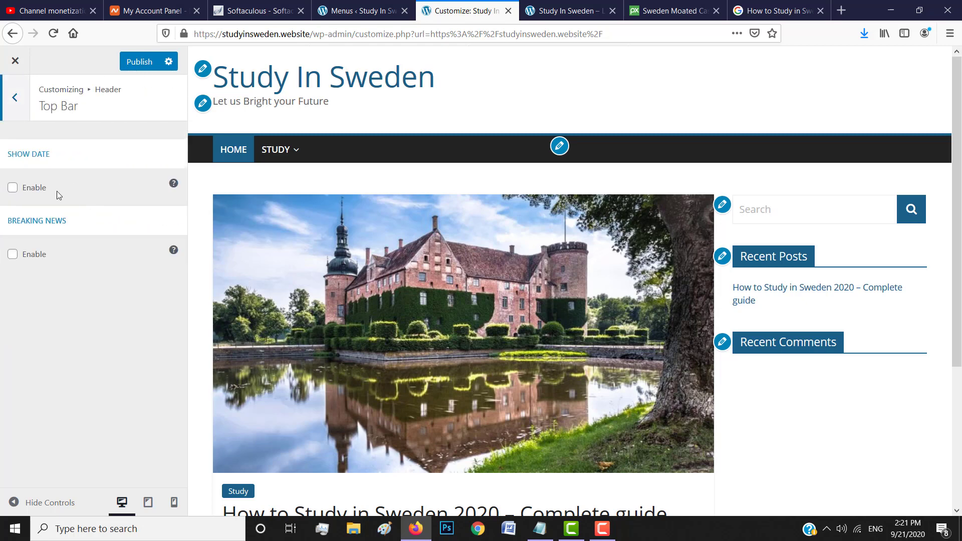
pyautogui.click(13, 188)
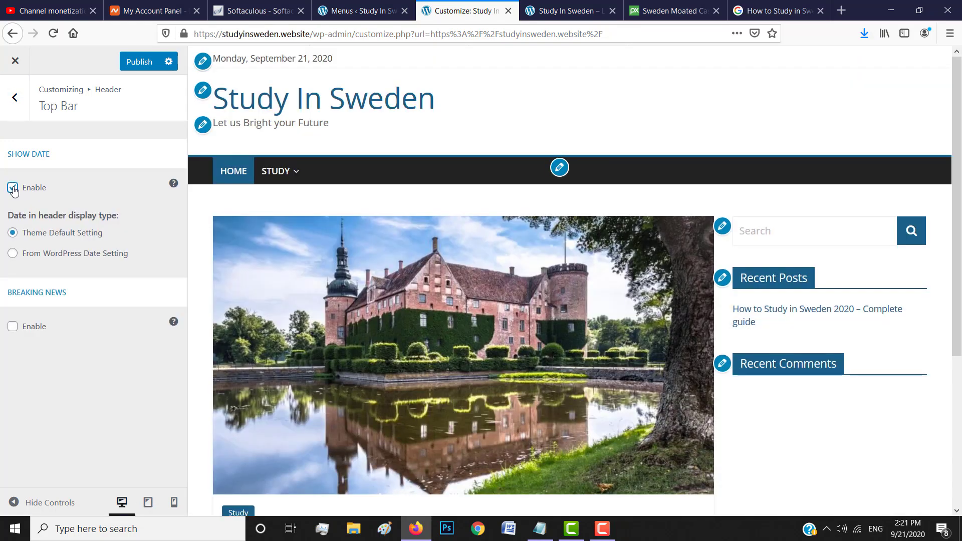
pyautogui.click(12, 327)
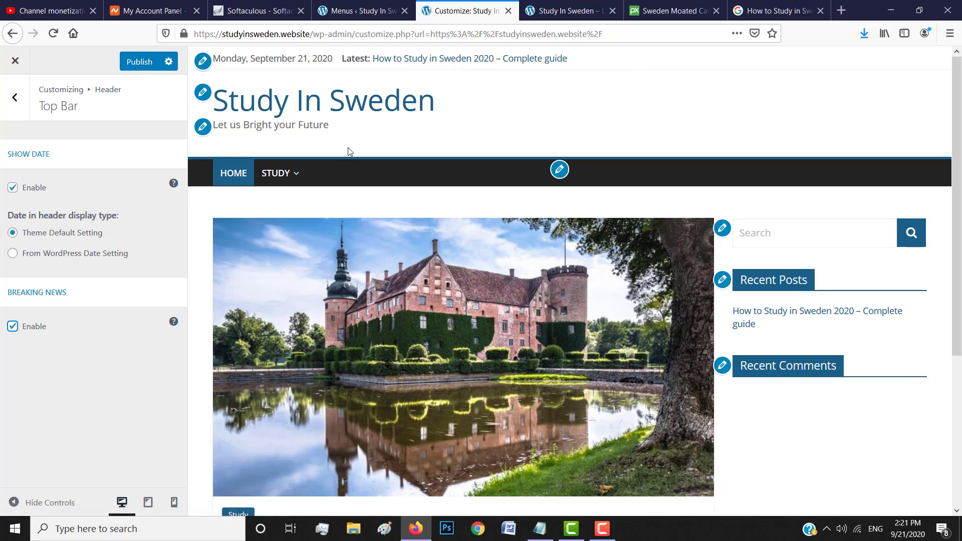
pyautogui.click(14, 97)
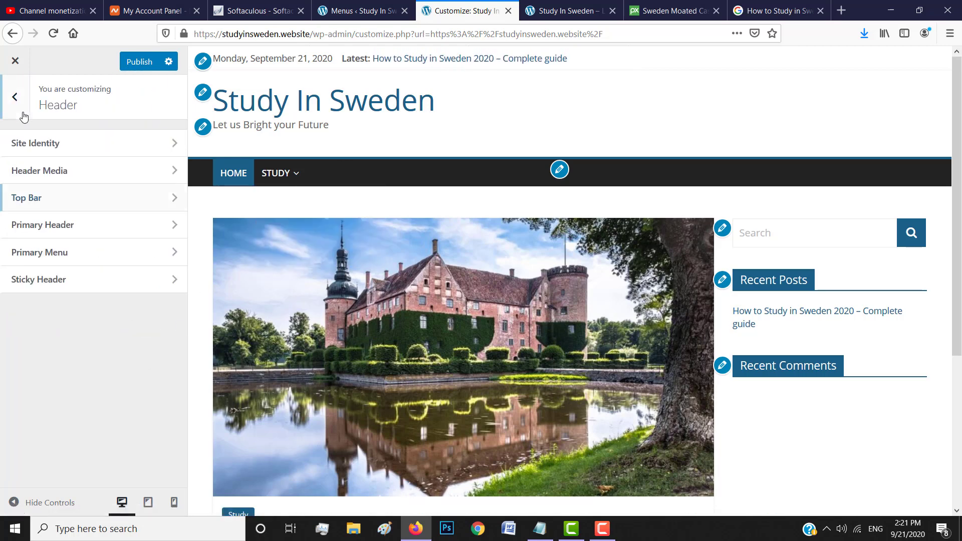
# - Review the Primary Header layout styles and enable the home icon and search icon in the Primary Menu settings
pyautogui.click(67, 229)
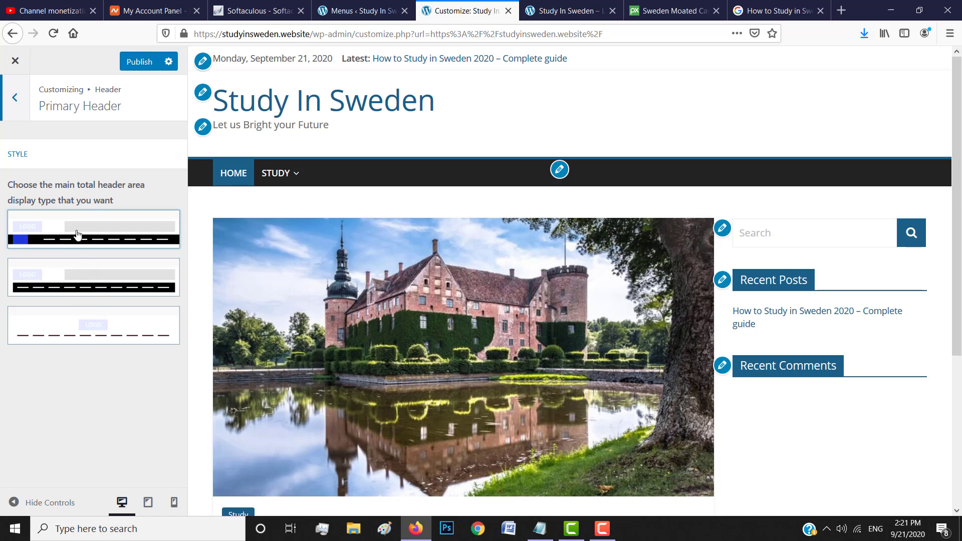
pyautogui.click(15, 98)
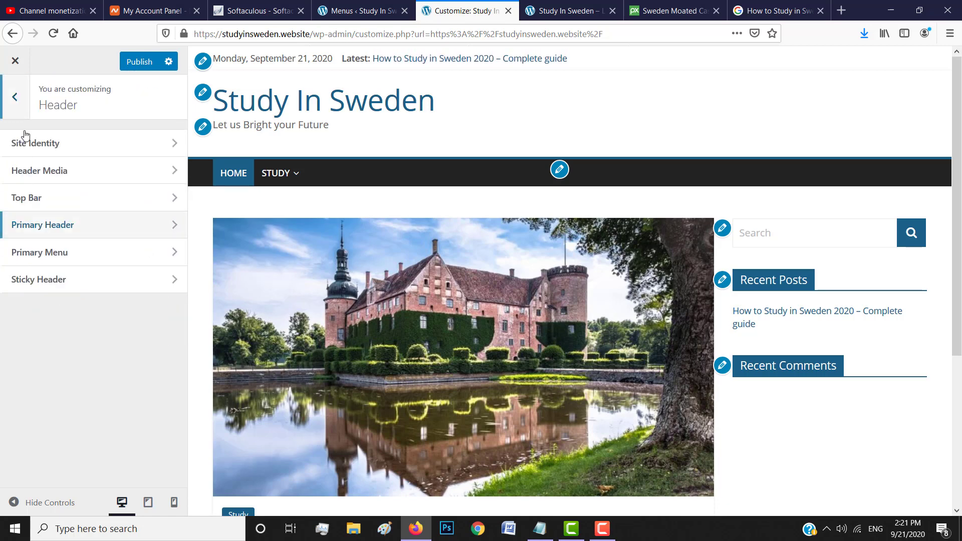
pyautogui.click(91, 262)
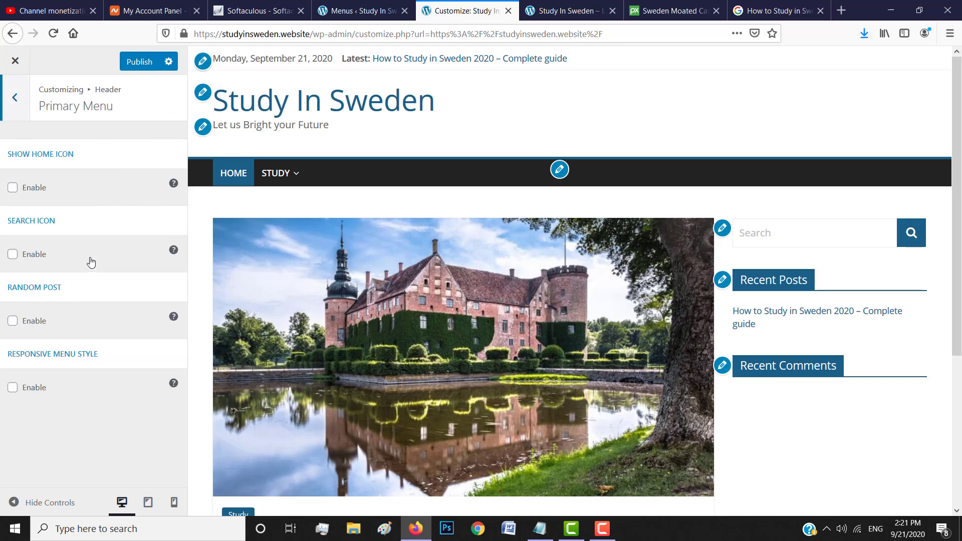
pyautogui.click(13, 188)
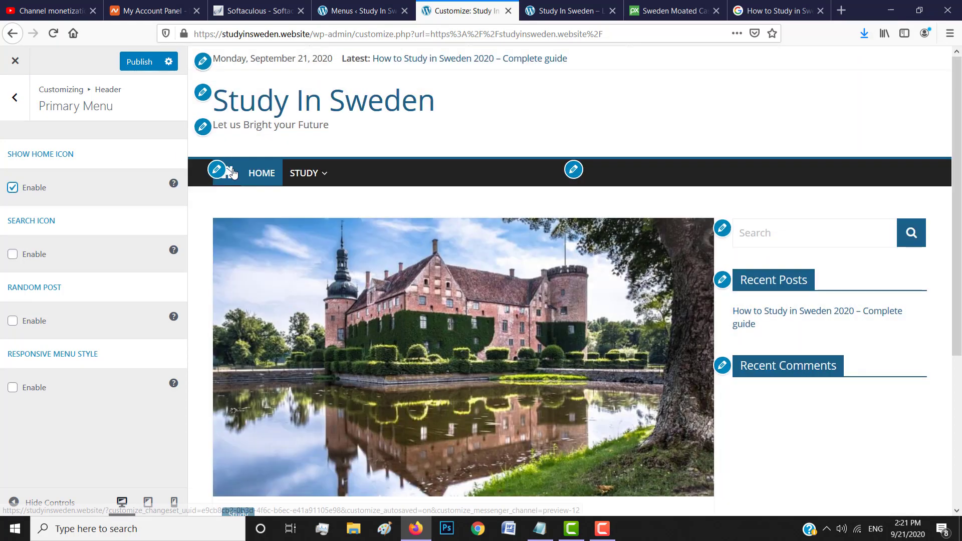
pyautogui.click(12, 255)
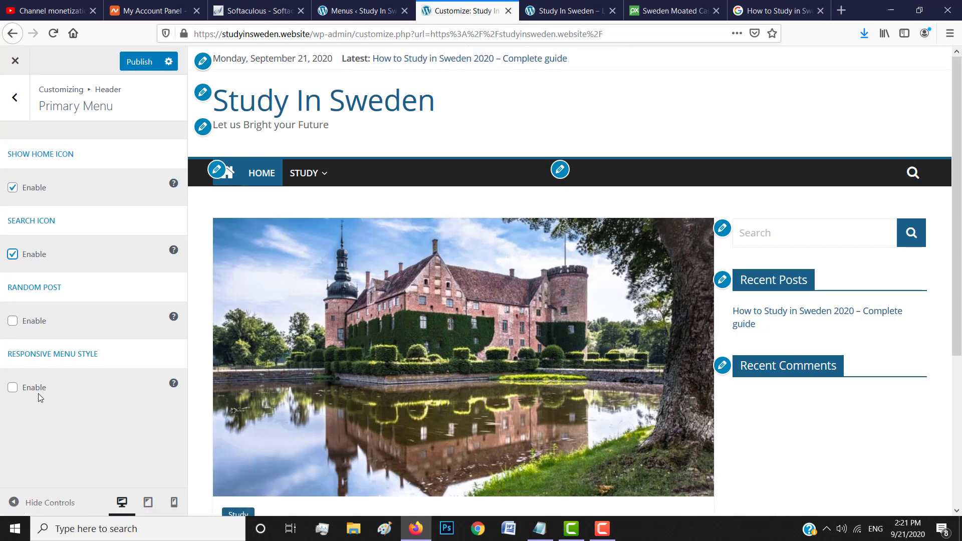
pyautogui.click(22, 112)
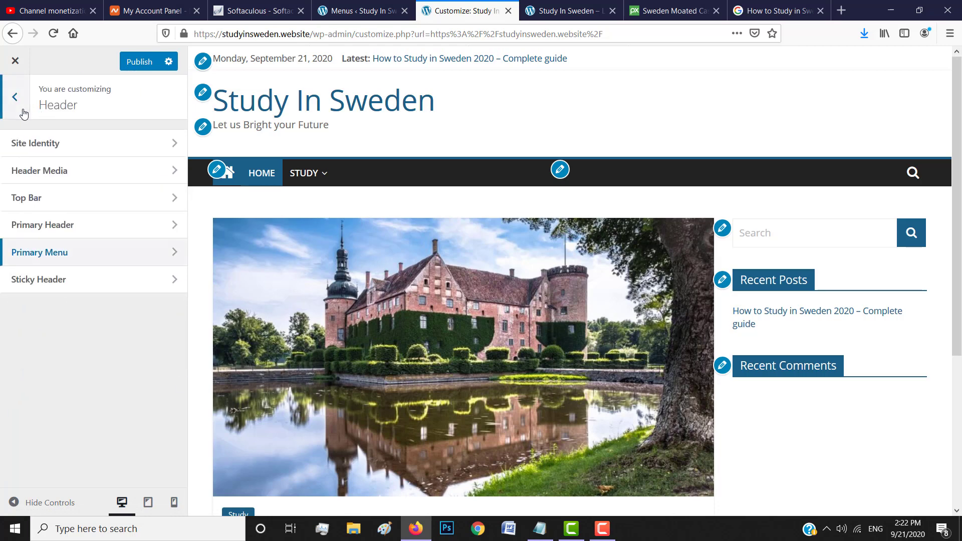
# - Enable the sticky menu in the Sticky Header settings, checking its scrolling behaviour in the preview, and publish the header changes
pyautogui.click(69, 289)
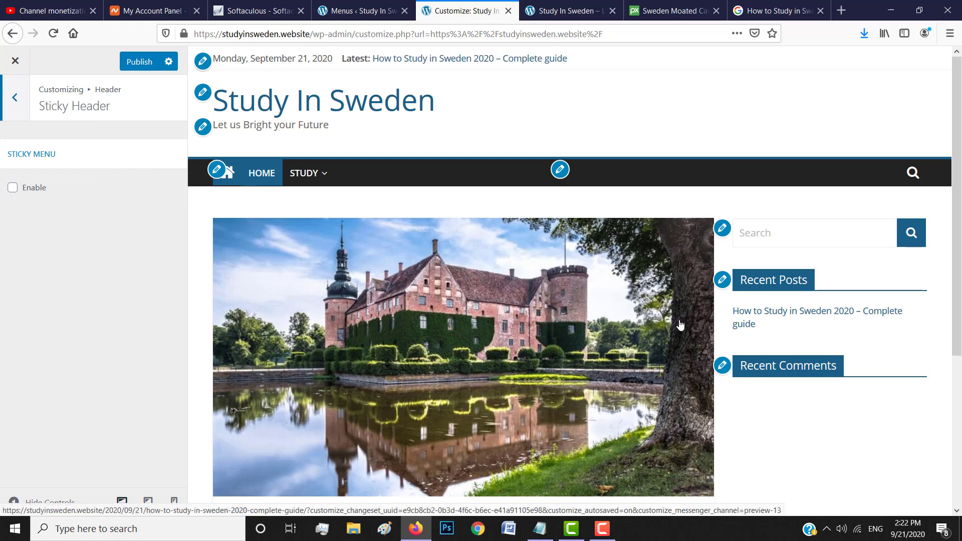
pyautogui.scroll(-5, 679, 326)
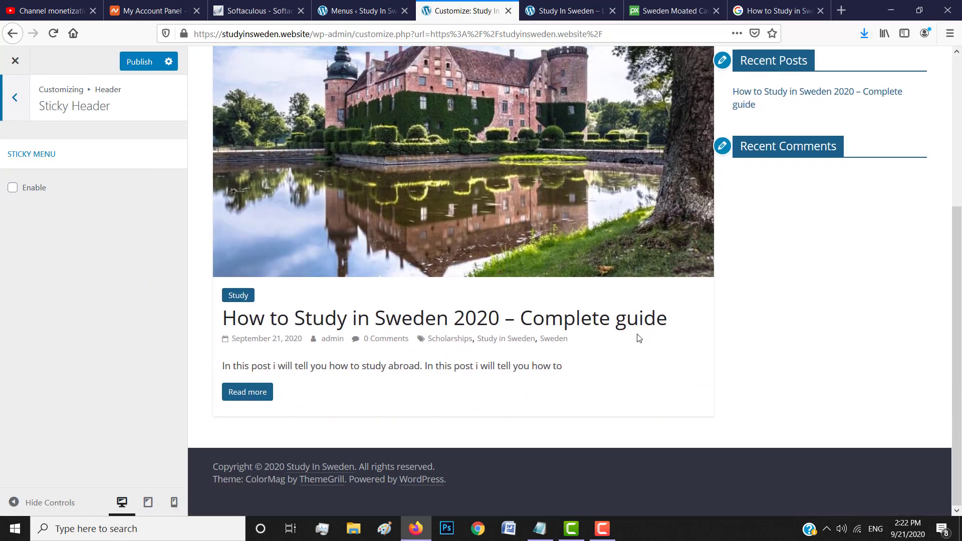
pyautogui.click(13, 189)
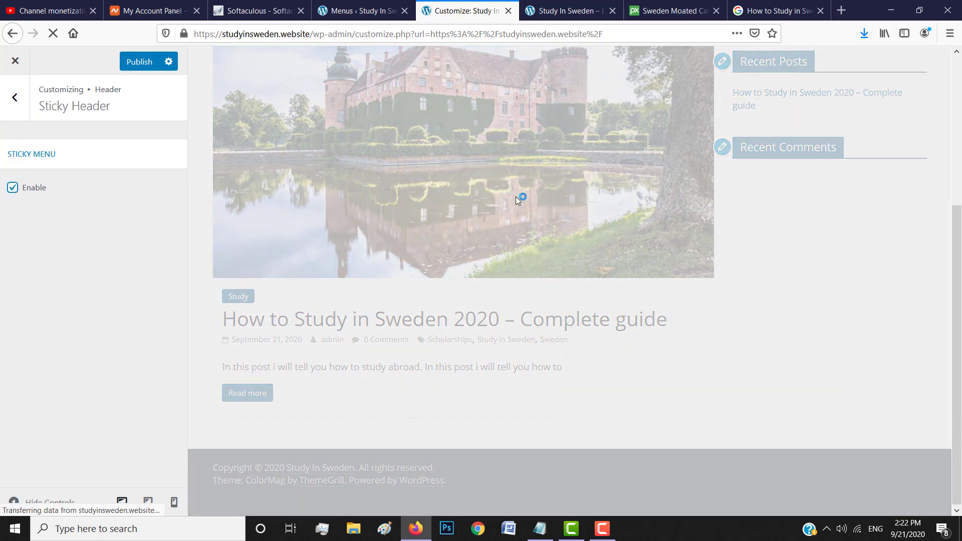
pyautogui.scroll(-3, 516, 199)
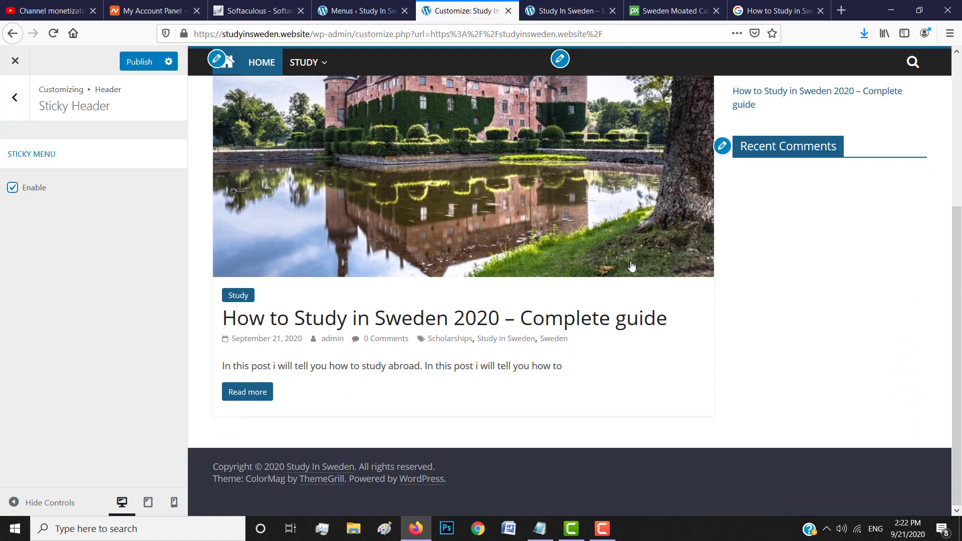
pyautogui.scroll(4, 673, 246)
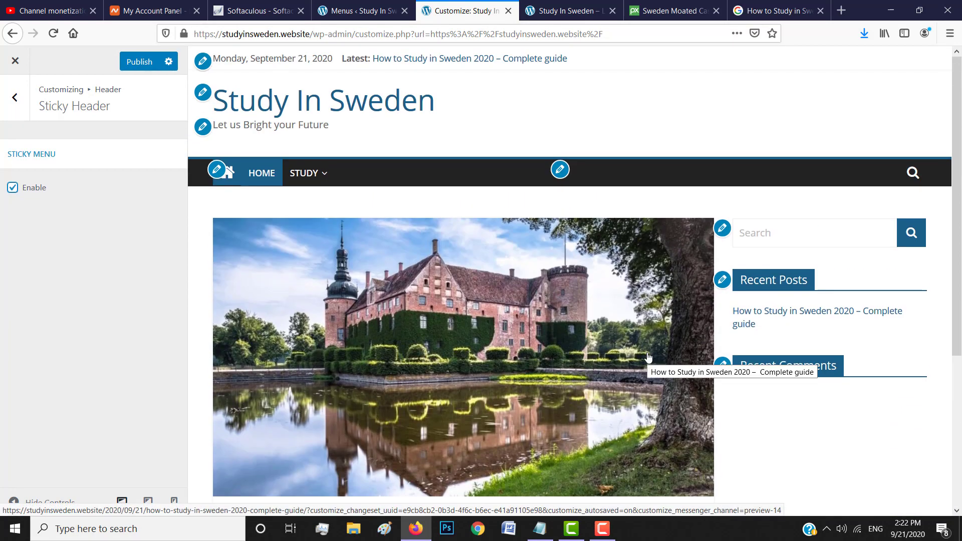
pyautogui.scroll(-4, 647, 356)
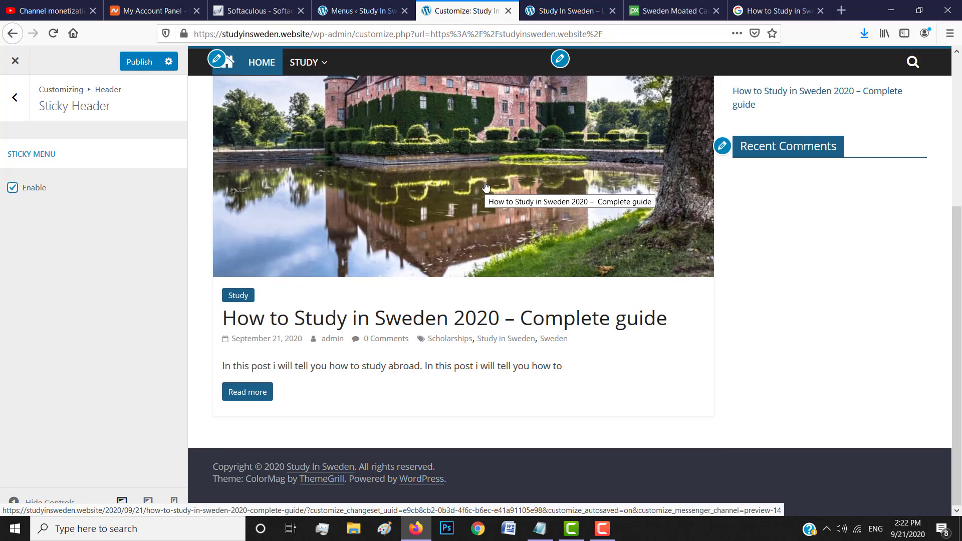
pyautogui.scroll(5, 485, 187)
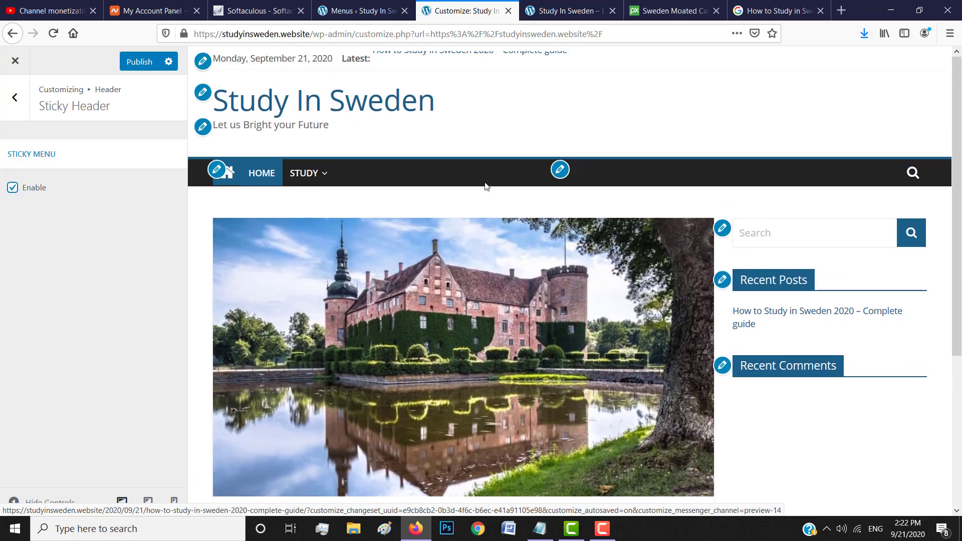
pyautogui.click(16, 102)
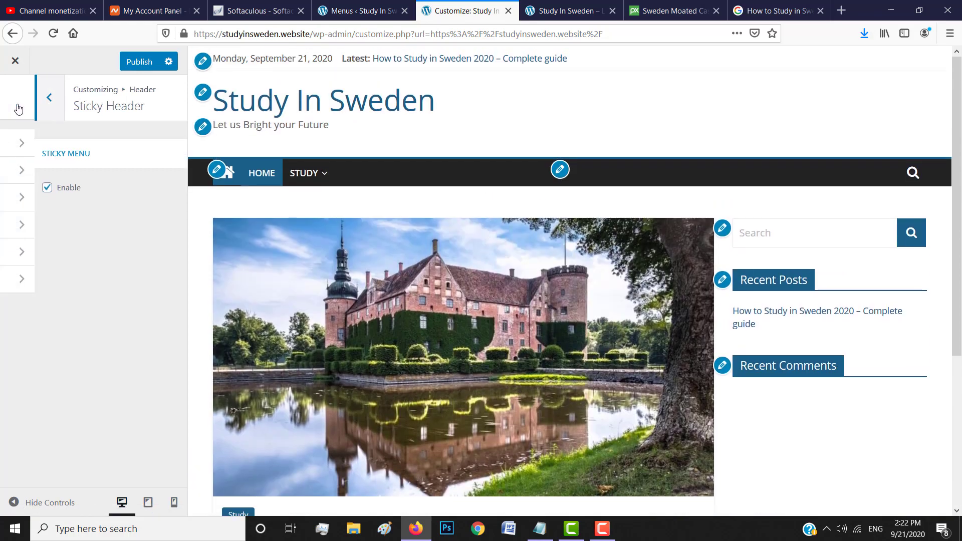
pyautogui.click(132, 67)
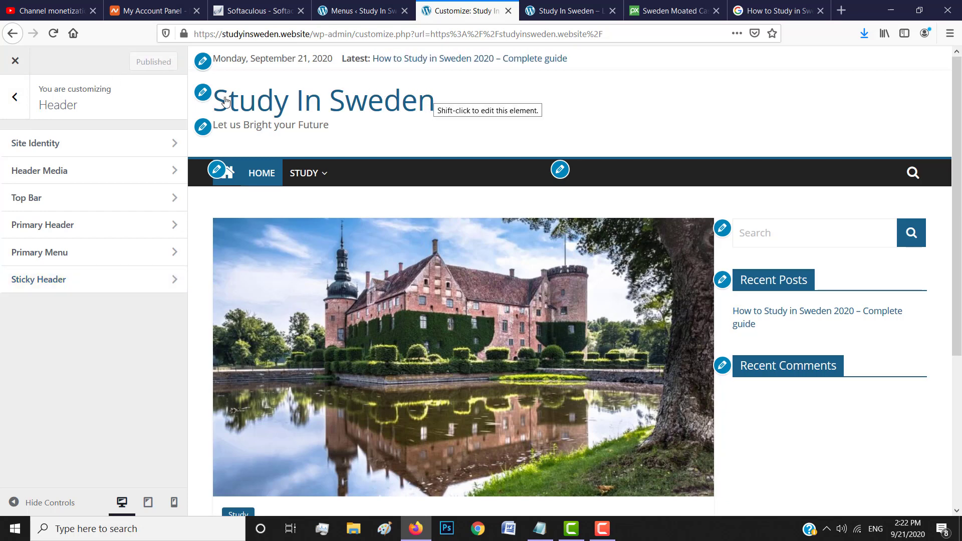
# - Enable related posts for single posts in the Content settings, keeping the featured image options as they are
pyautogui.click(15, 100)
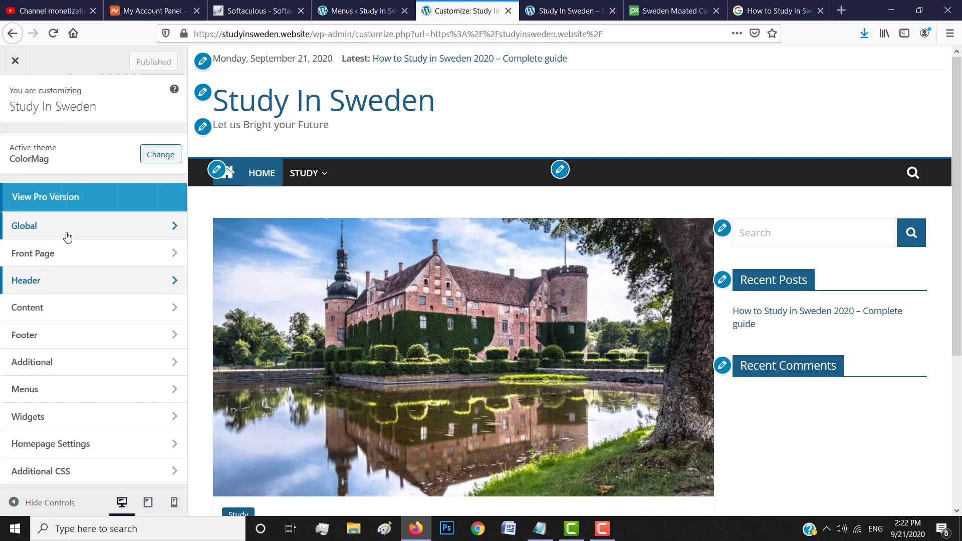
pyautogui.click(64, 309)
pyautogui.click(91, 148)
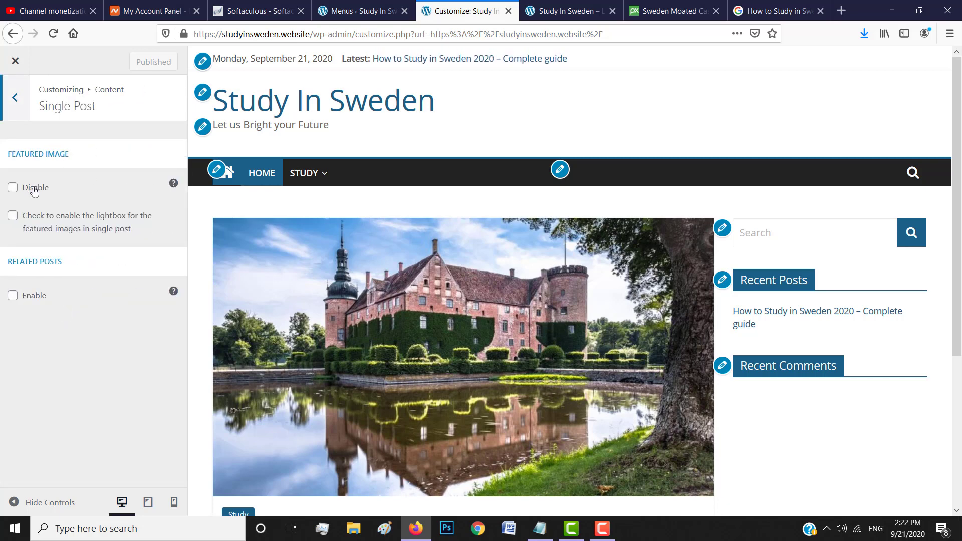
pyautogui.click(33, 295)
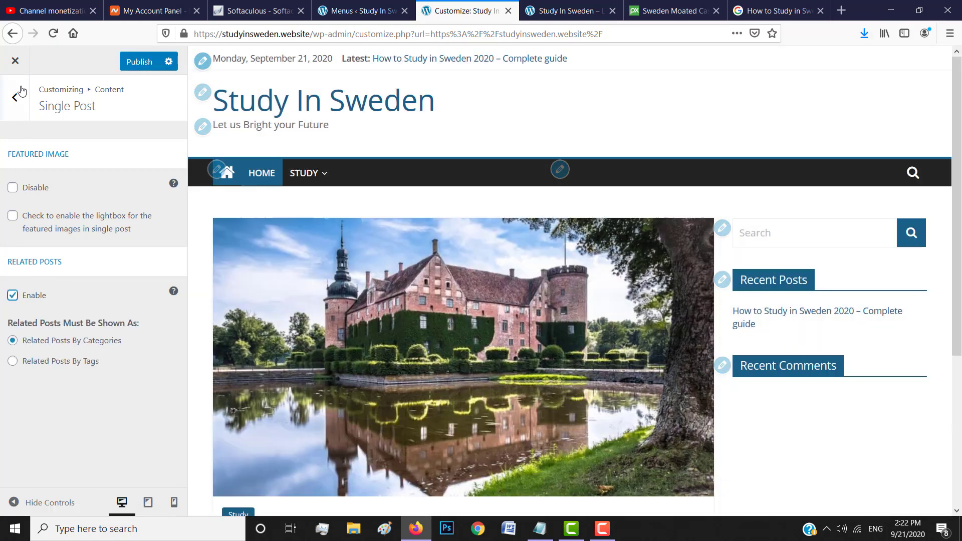
pyautogui.click(22, 102)
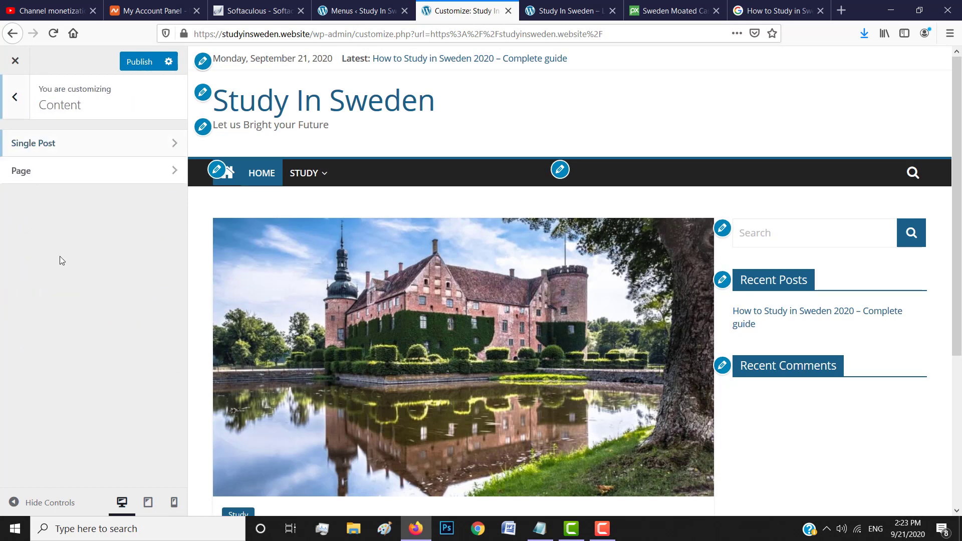
# - Look at the Page options in the Content settings and return to the main list of customization sections
pyautogui.click(42, 169)
pyautogui.click(22, 111)
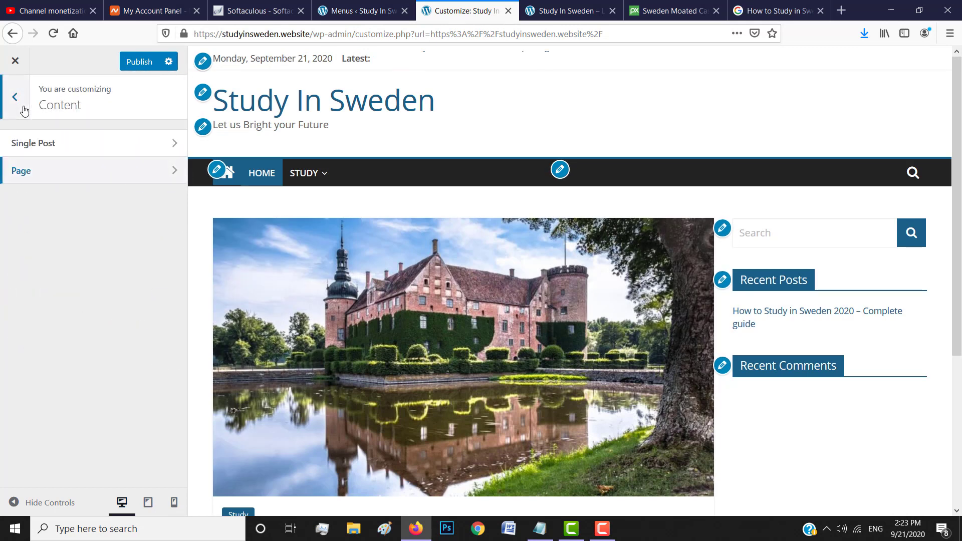
pyautogui.click(24, 111)
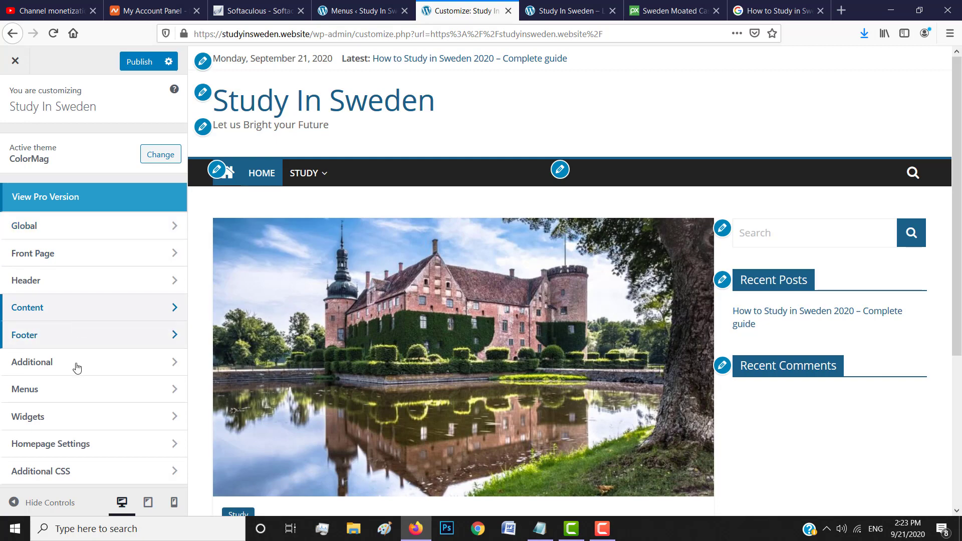
# - Set the footer area's display style to Type 2 in the Footer's General settings and return to the main list
pyautogui.click(73, 343)
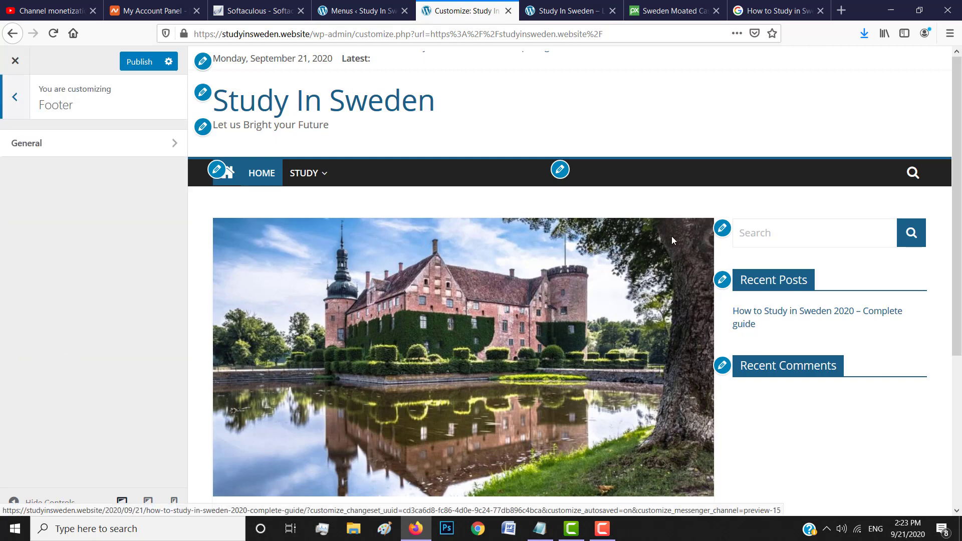
pyautogui.click(79, 149)
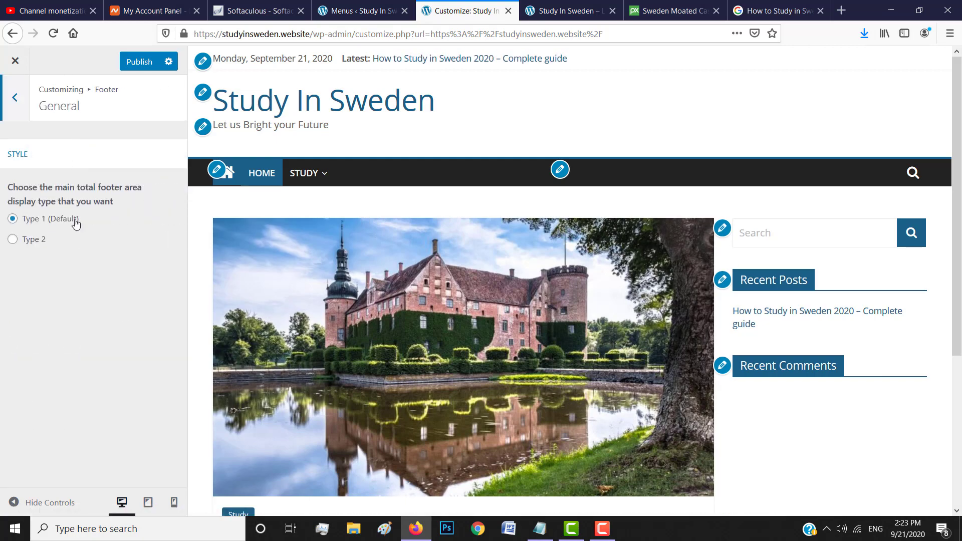
pyautogui.scroll(-4, 574, 314)
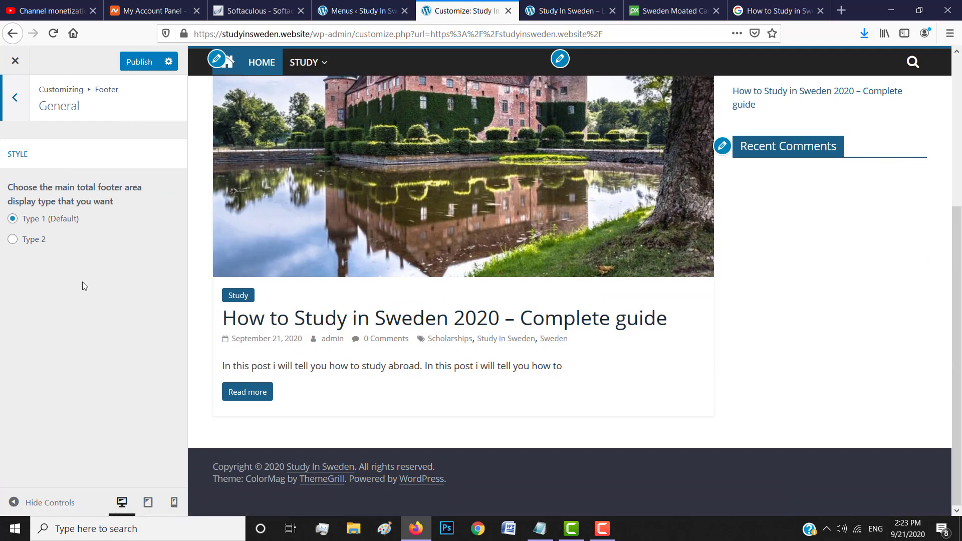
pyautogui.click(26, 242)
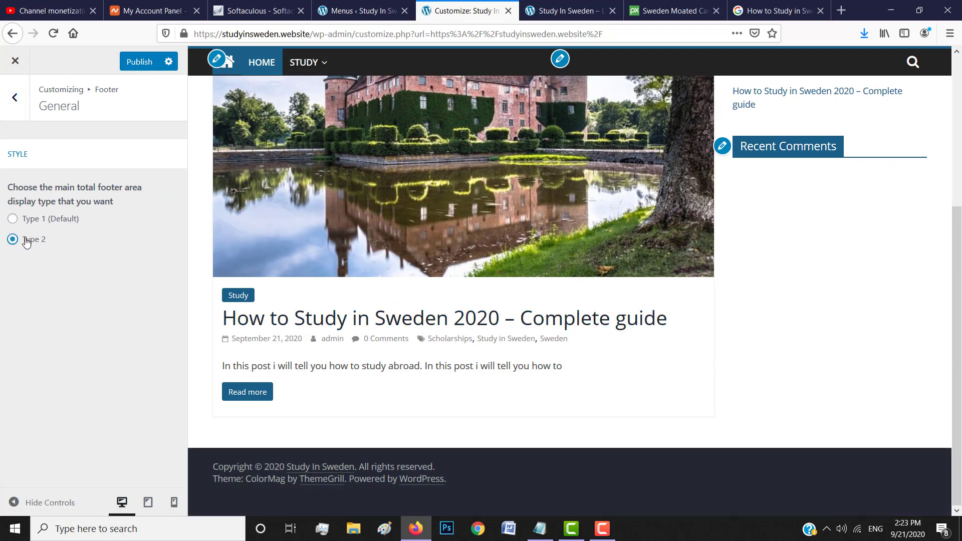
pyautogui.click(17, 107)
pyautogui.click(18, 107)
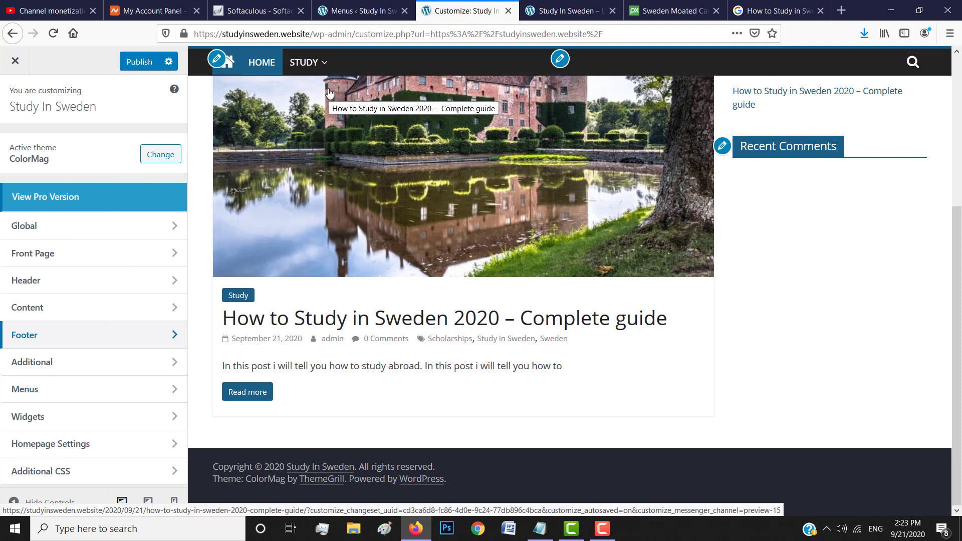
# - Enable the social icons in the theme's Additional settings
pyautogui.click(63, 368)
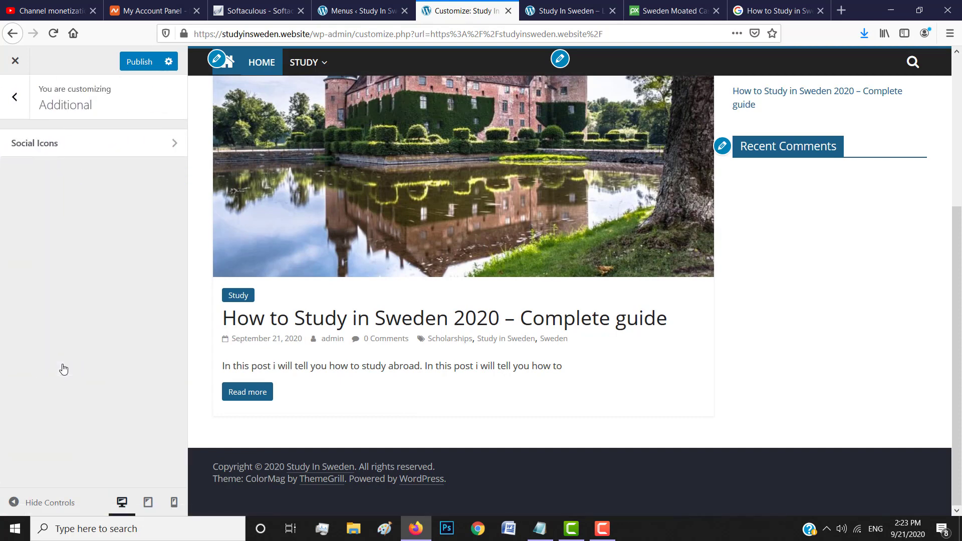
pyautogui.click(54, 151)
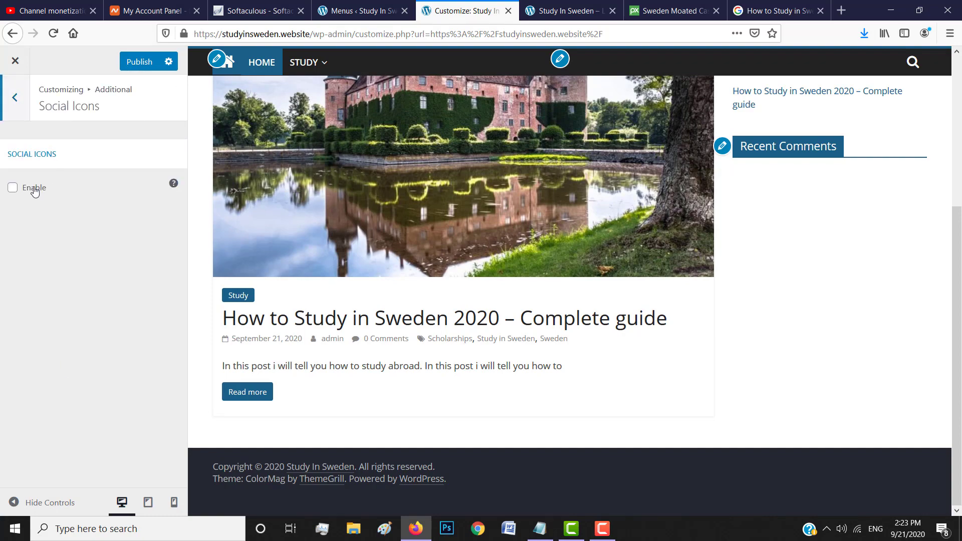
pyautogui.click(35, 189)
# - Set the Facebook link in the Social Icons settings to facebook.com, keeping the icons' visibility on both header and footer
pyautogui.scroll(-2, 91, 241)
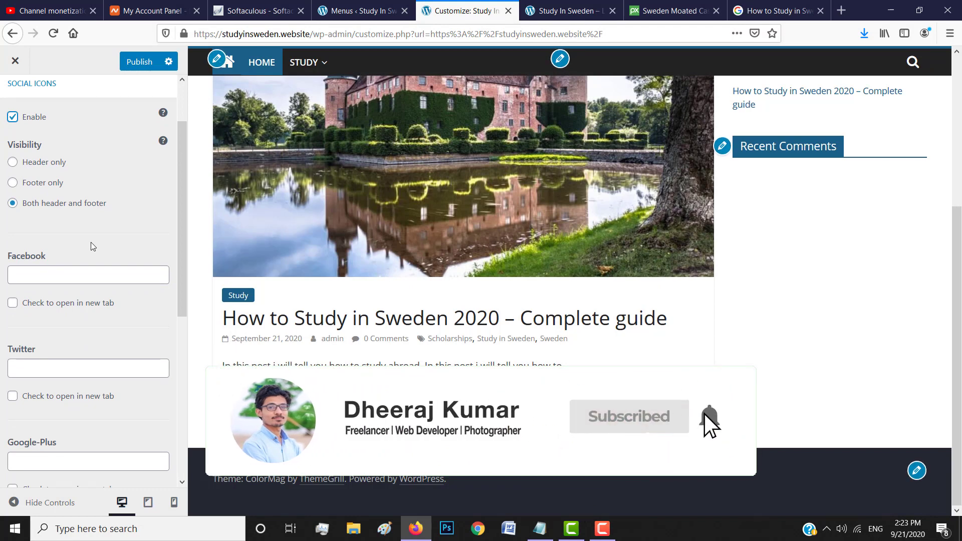
pyautogui.click(27, 276)
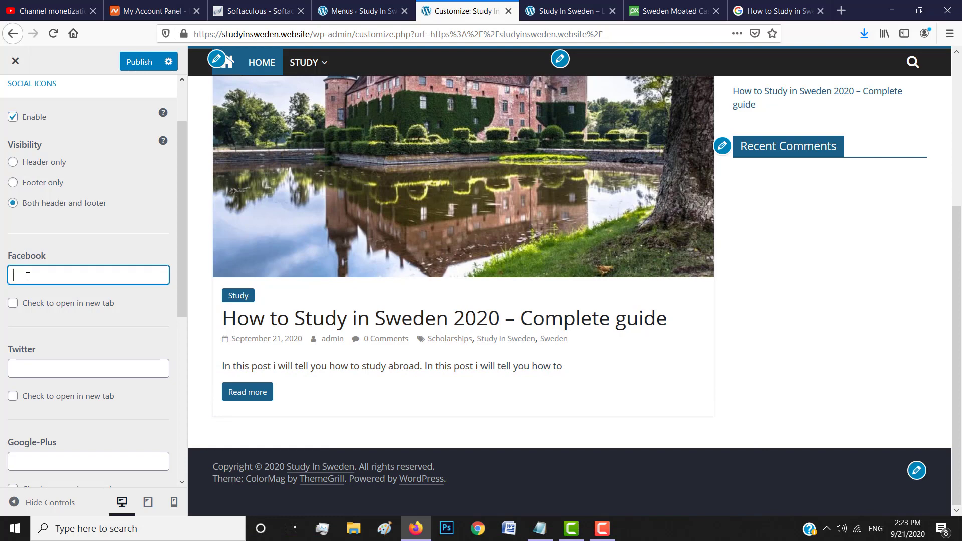
pyautogui.scroll(-2, 49, 362)
pyautogui.click(48, 368)
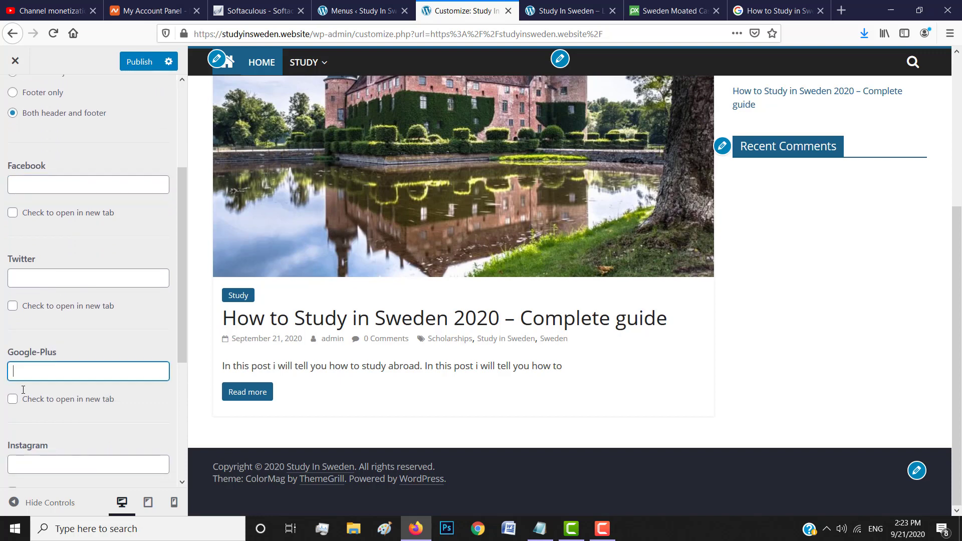
pyautogui.scroll(-3, 49, 368)
pyautogui.scroll(5, 66, 261)
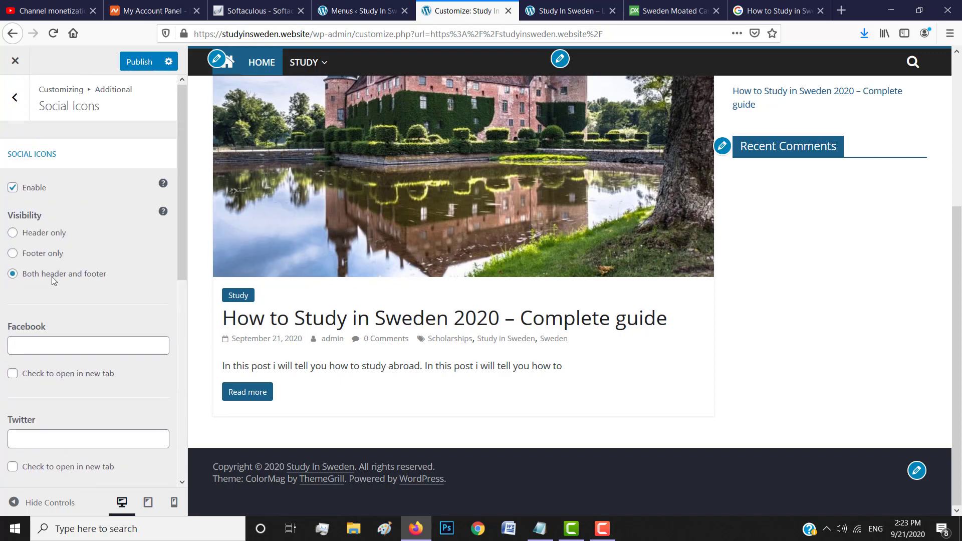
pyautogui.click(24, 343)
pyautogui.write('facebook.com')
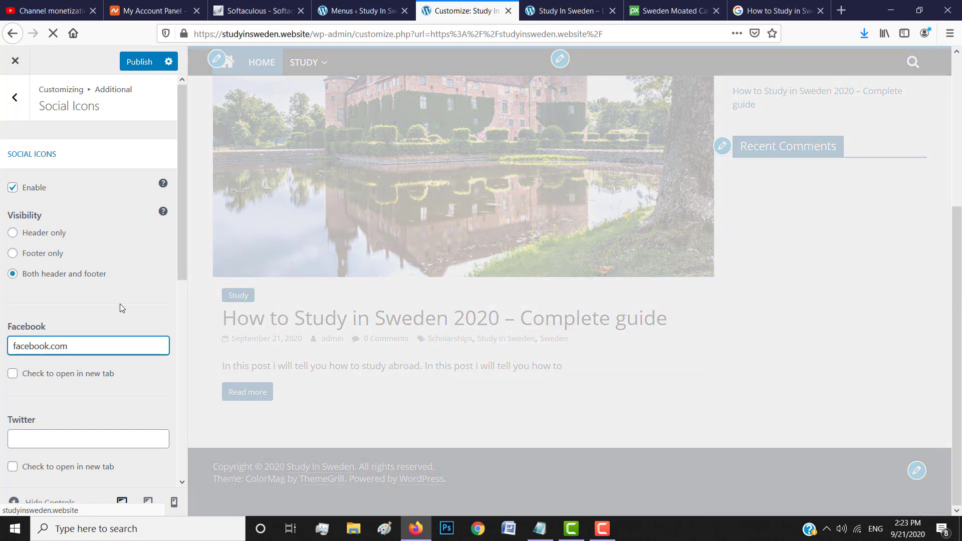
pyautogui.click(119, 304)
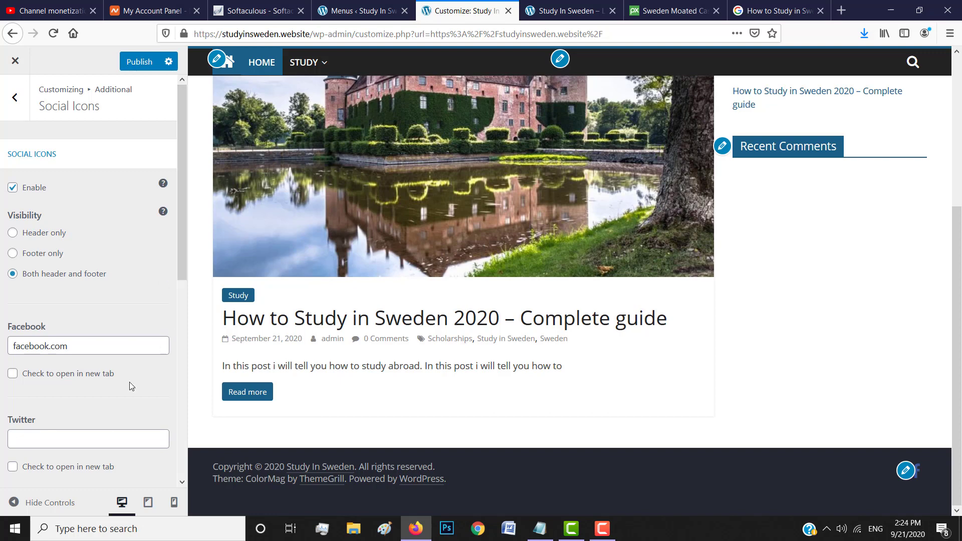
# - Set the Twitter link in the Social Icons settings to twitter.com, publish the changes and return to the main list
pyautogui.scroll(-4, 115, 400)
pyautogui.click(40, 254)
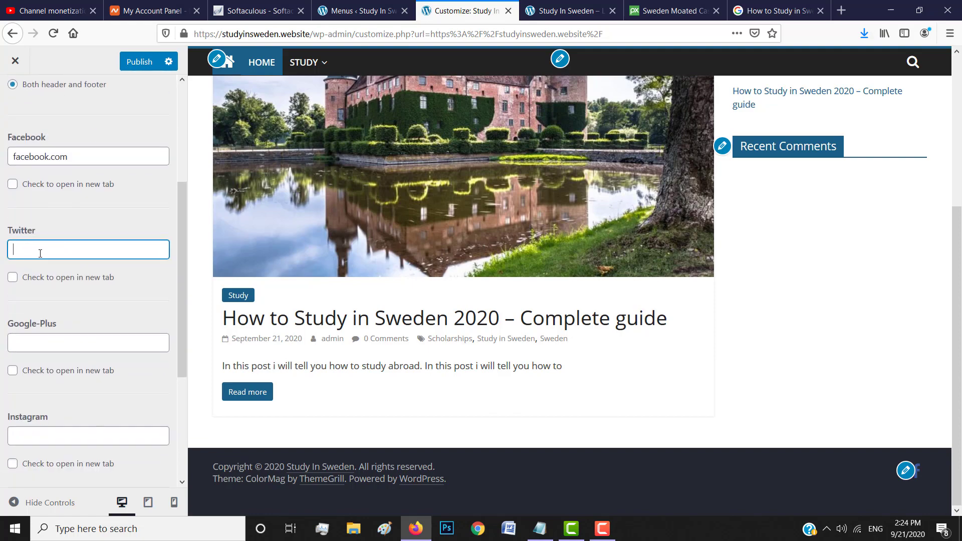
pyautogui.write('twitter')
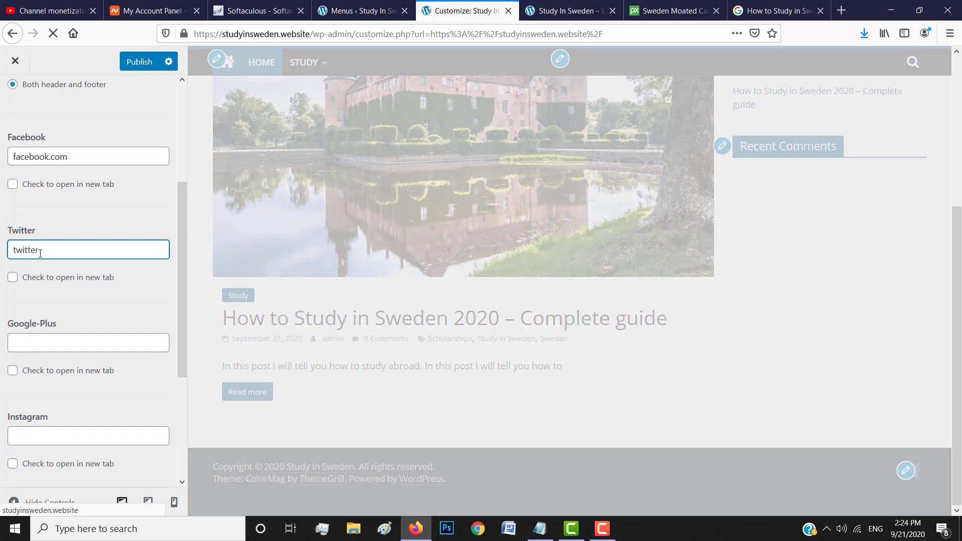
pyautogui.write('.com')
pyautogui.click(107, 286)
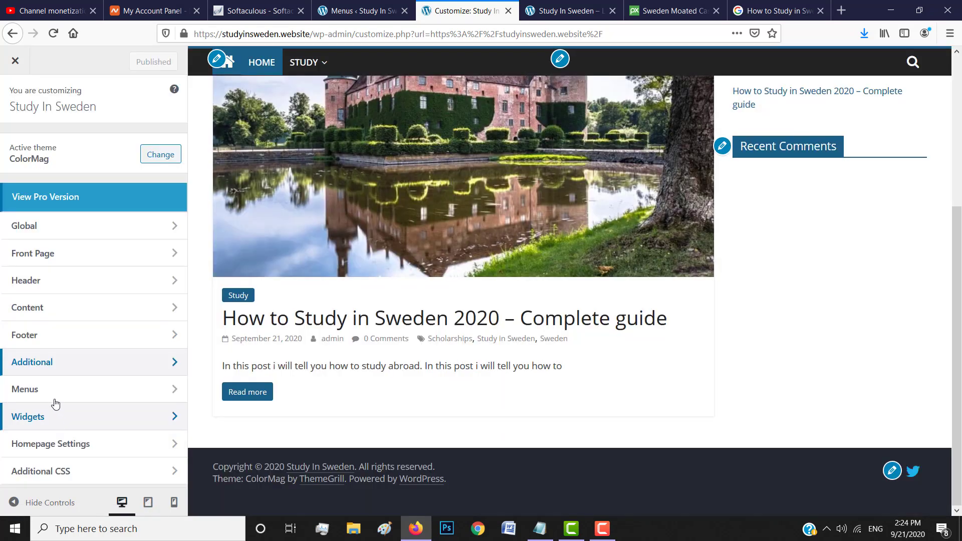
# - Look at the Menus section, go back and open the list of widget areas in the Widgets section
pyautogui.click(55, 397)
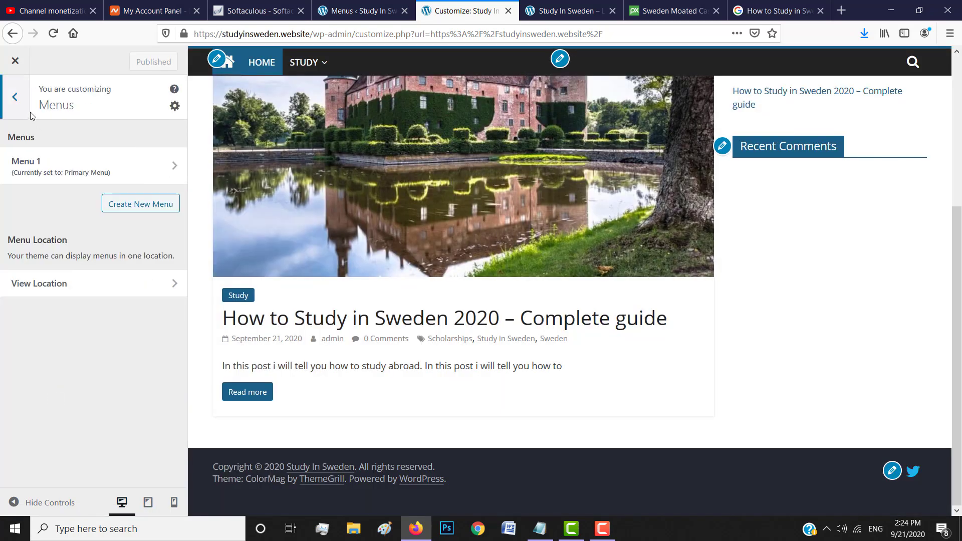
pyautogui.click(15, 97)
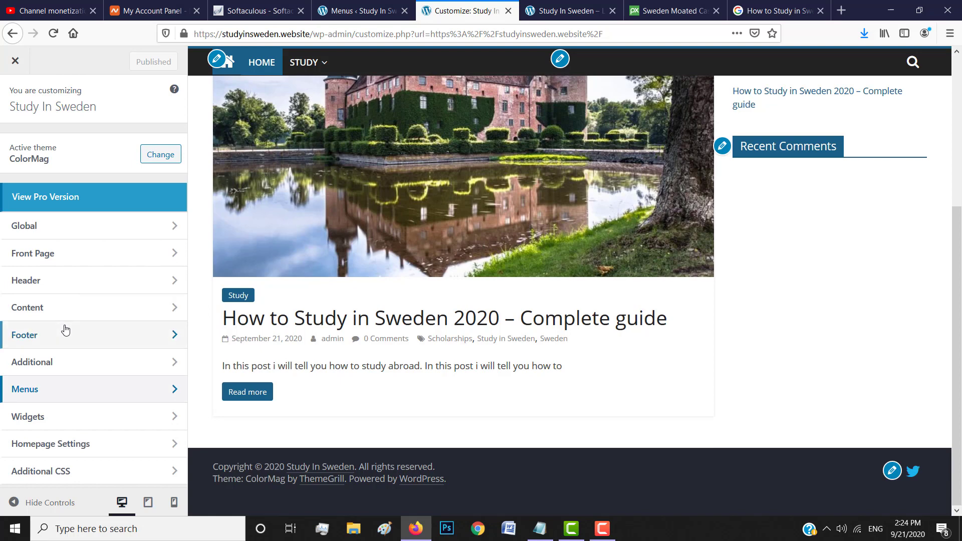
pyautogui.click(71, 418)
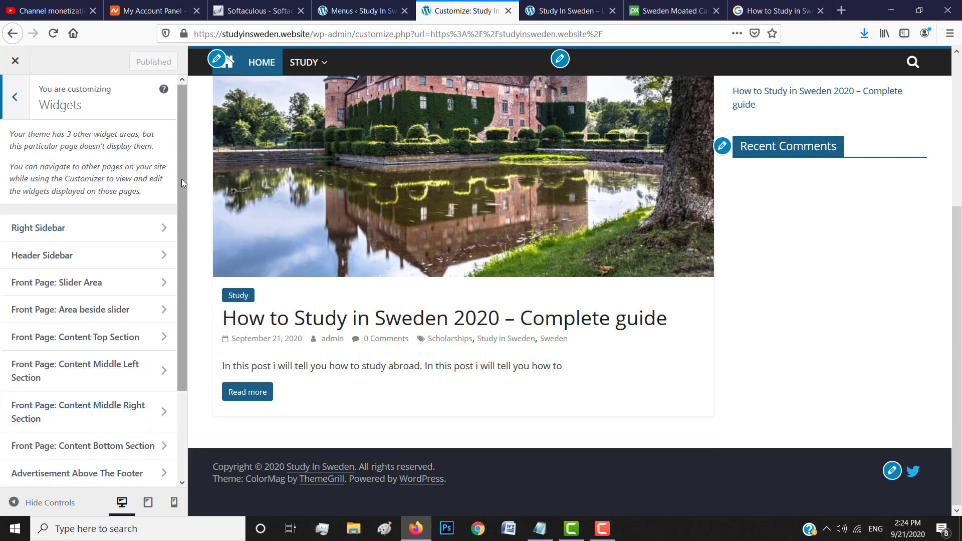
pyautogui.moveTo(181, 178)
pyautogui.mouseDown()
pyautogui.moveTo(180, 241)
pyautogui.moveTo(180, 178)
pyautogui.mouseUp()
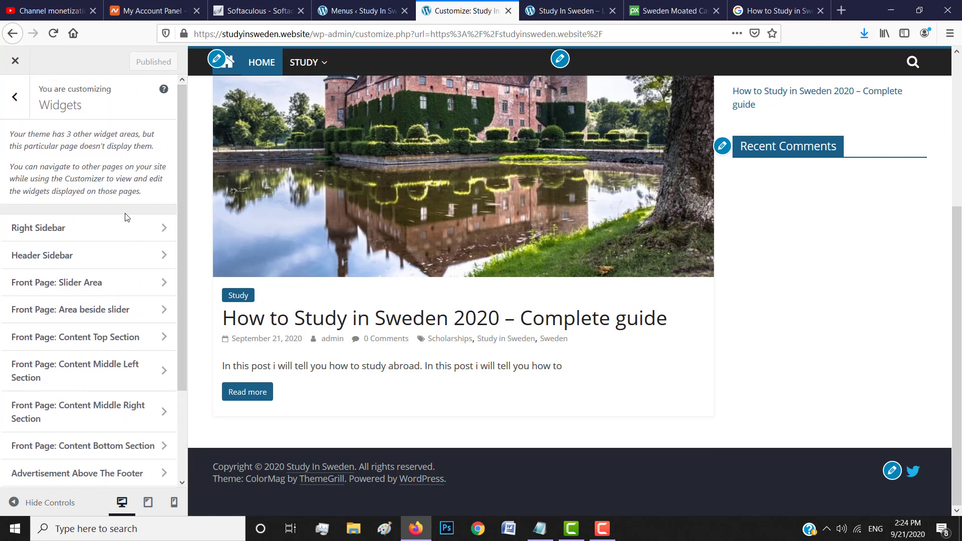
pyautogui.click(333, 210)
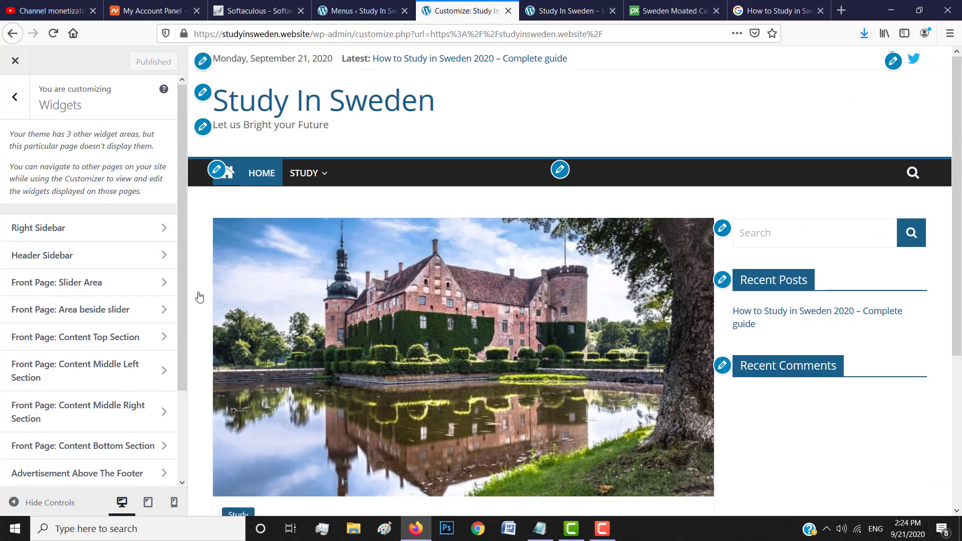
# - Remove the Recent Comments and Search widgets from the Right Sidebar widget area
pyautogui.click(92, 228)
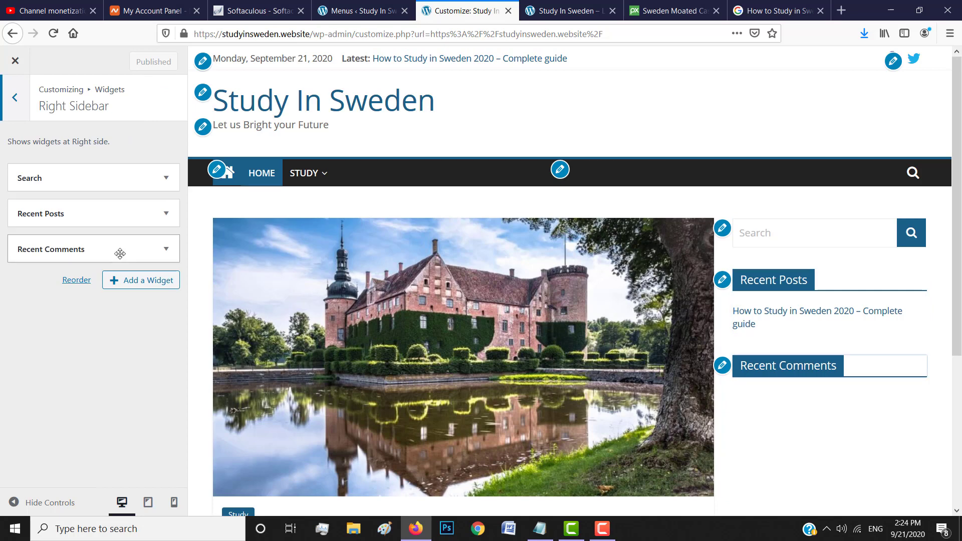
pyautogui.click(170, 254)
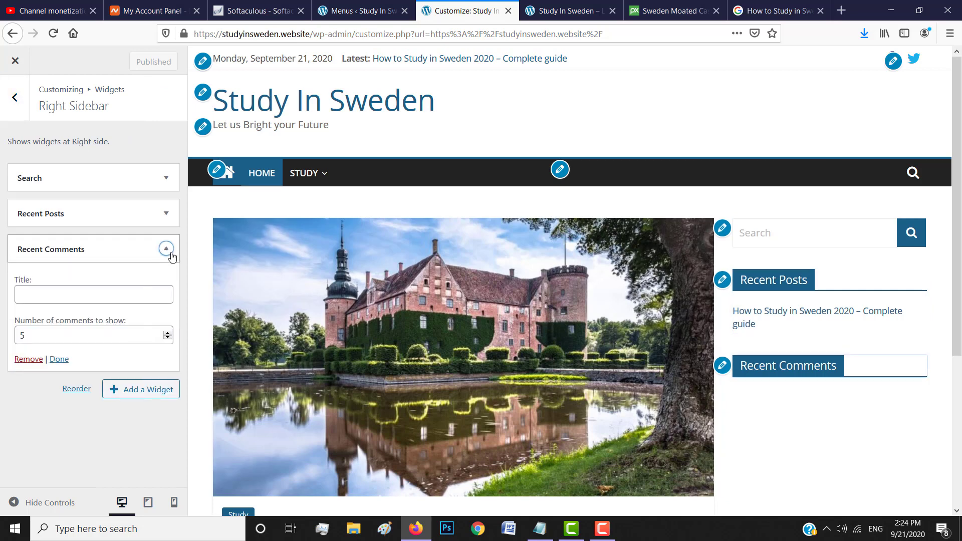
pyautogui.click(28, 358)
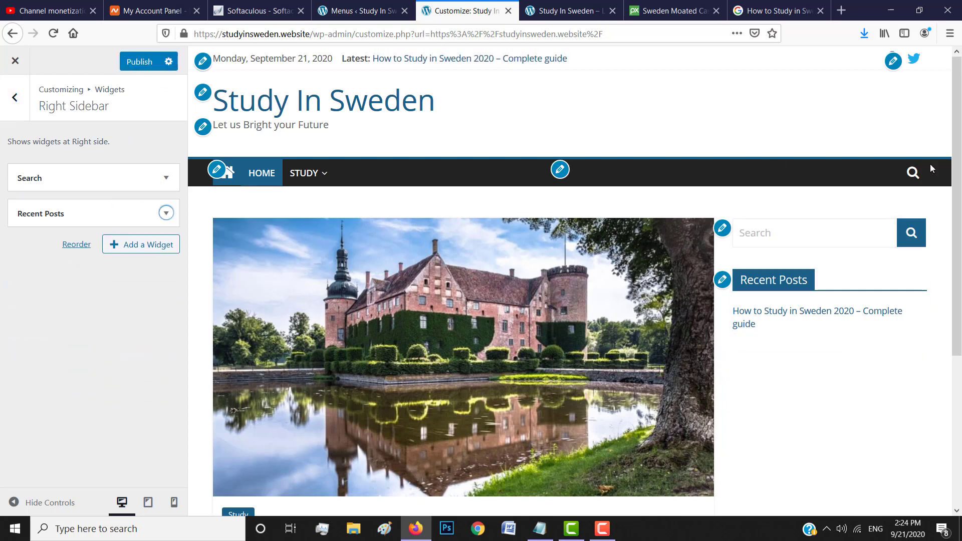
pyautogui.click(910, 173)
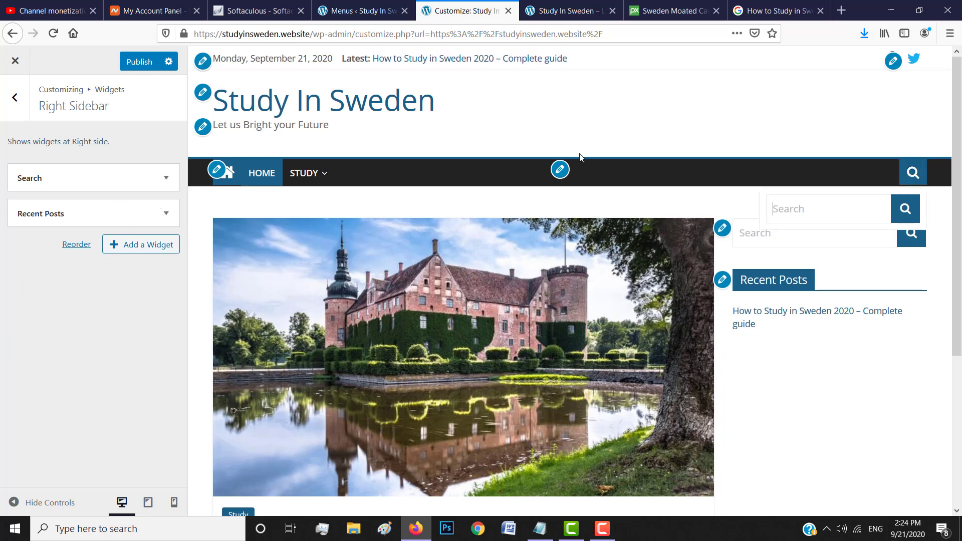
pyautogui.click(155, 182)
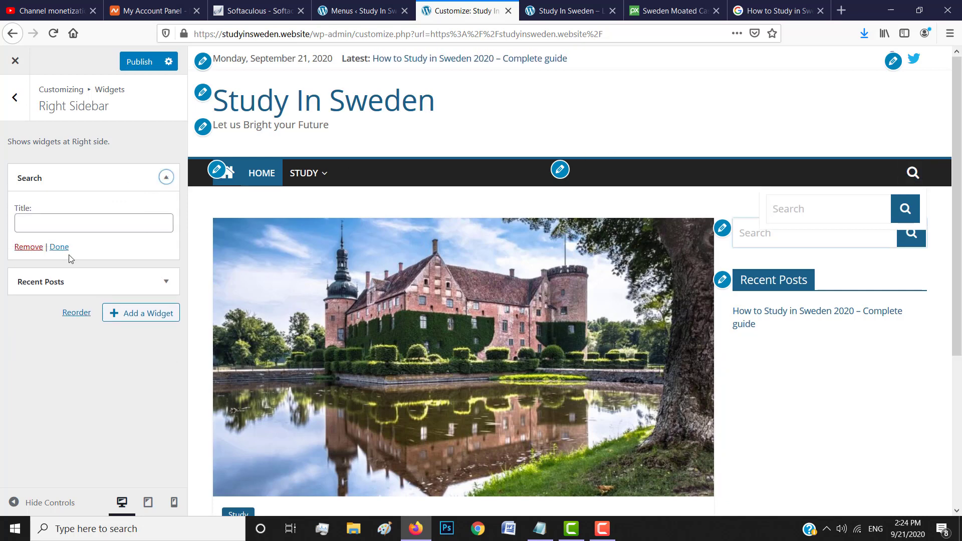
pyautogui.click(30, 247)
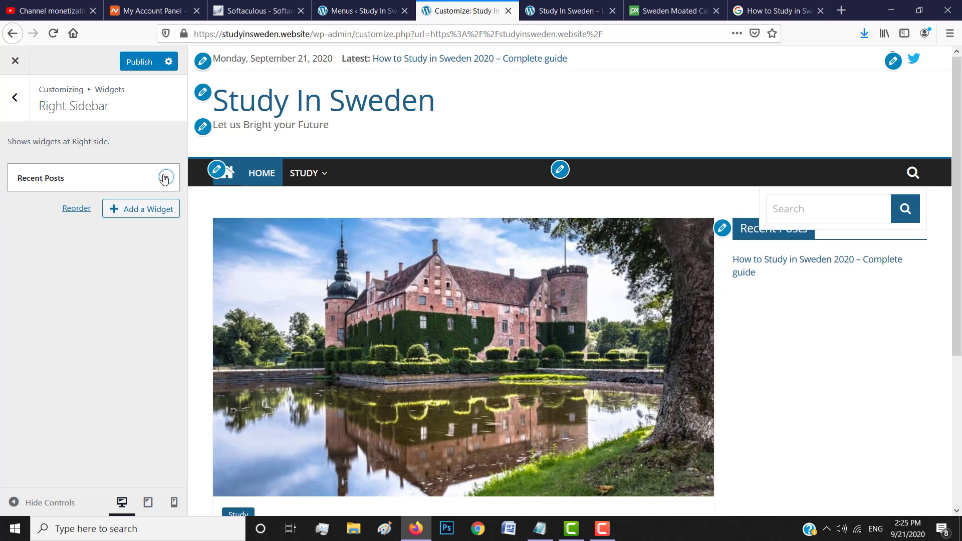
# - Set the title of the Recent Posts widget in the Right Sidebar to "Latest Blog"
pyautogui.click(165, 177)
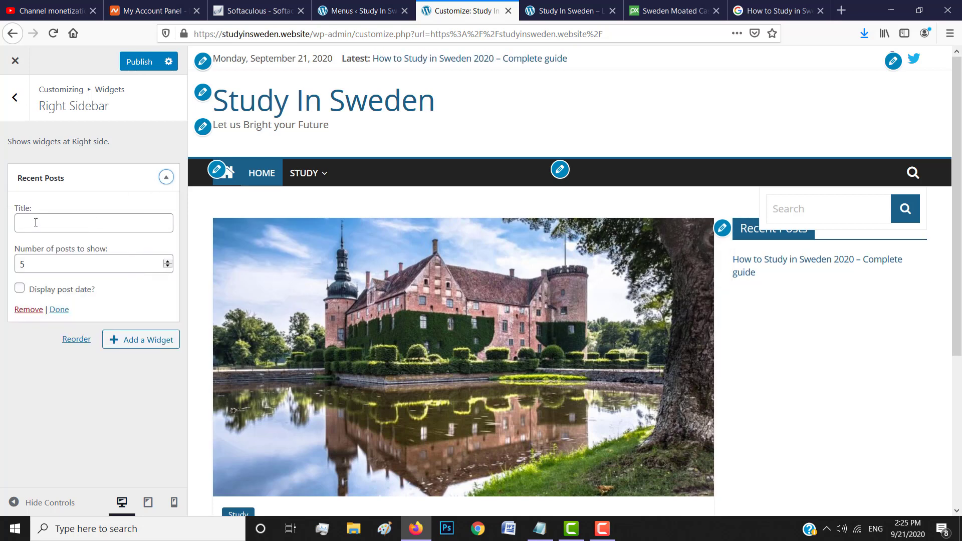
pyautogui.click(36, 222)
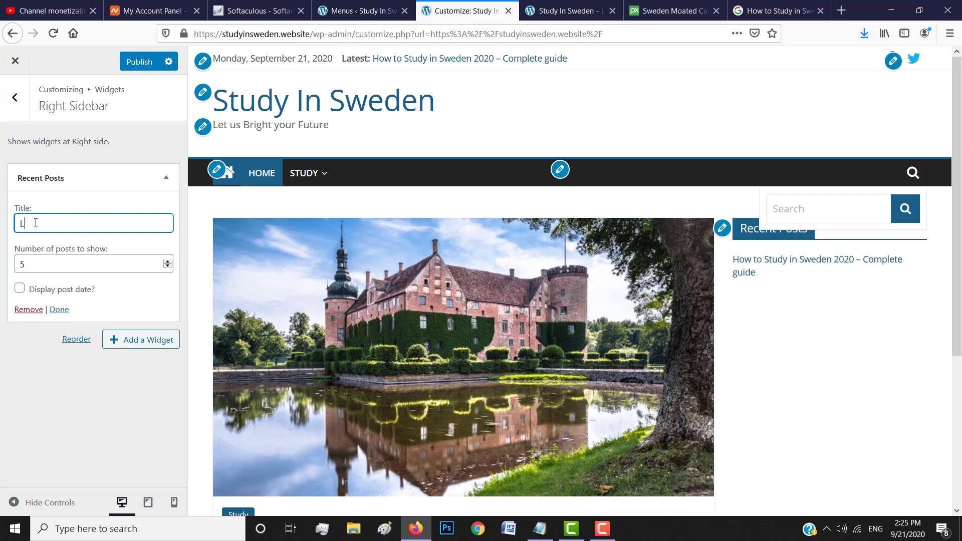
pyautogui.write('Latest ')
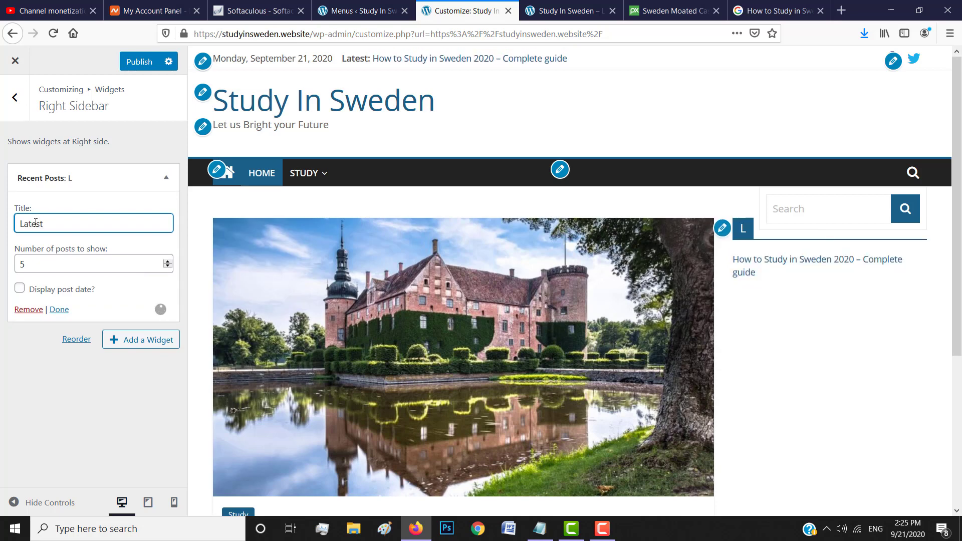
pyautogui.write('Blohg')
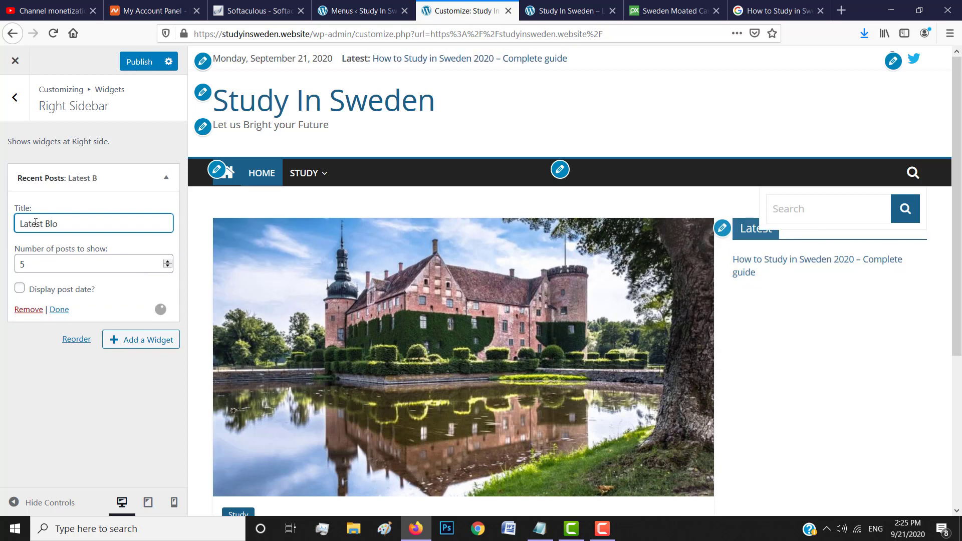
pyautogui.press('BackSpace')
pyautogui.press('BackSpace')
pyautogui.write('g')
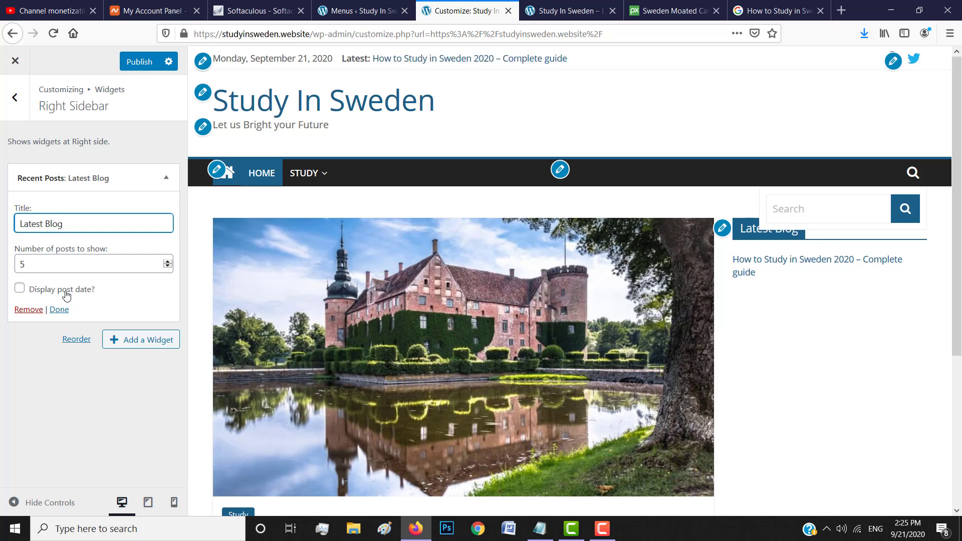
# - Browse the widgets available for the Right Sidebar without adding one and return to the list of widget areas
pyautogui.click(130, 340)
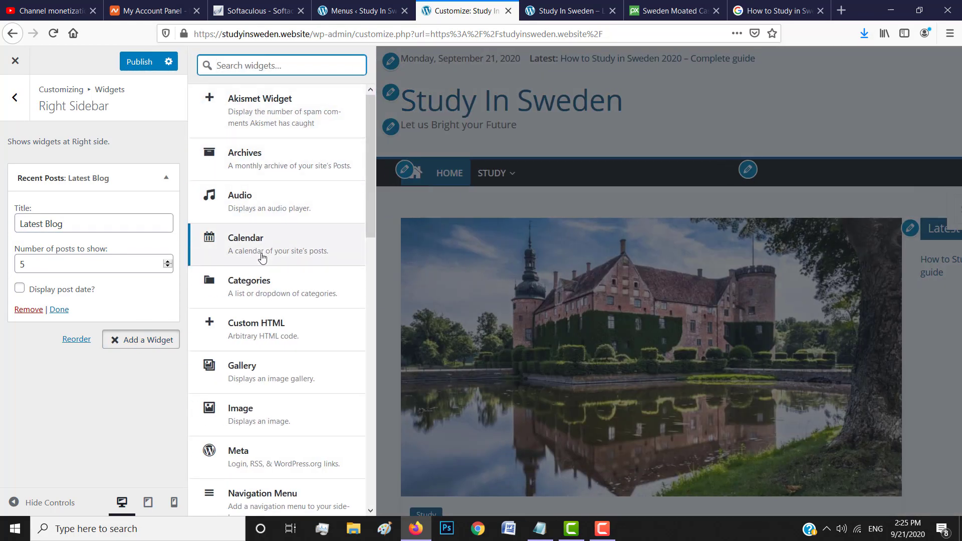
pyautogui.scroll(-3, 258, 290)
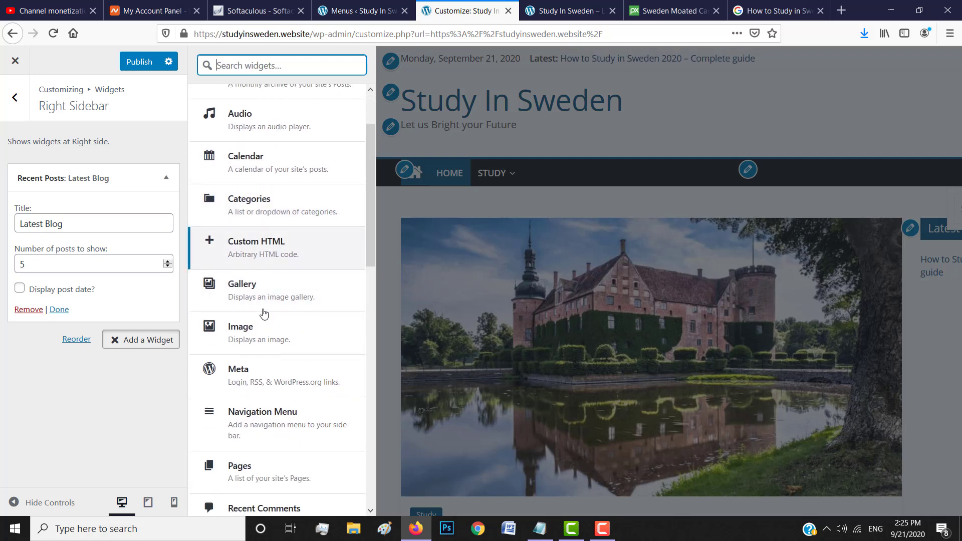
pyautogui.scroll(-4, 258, 346)
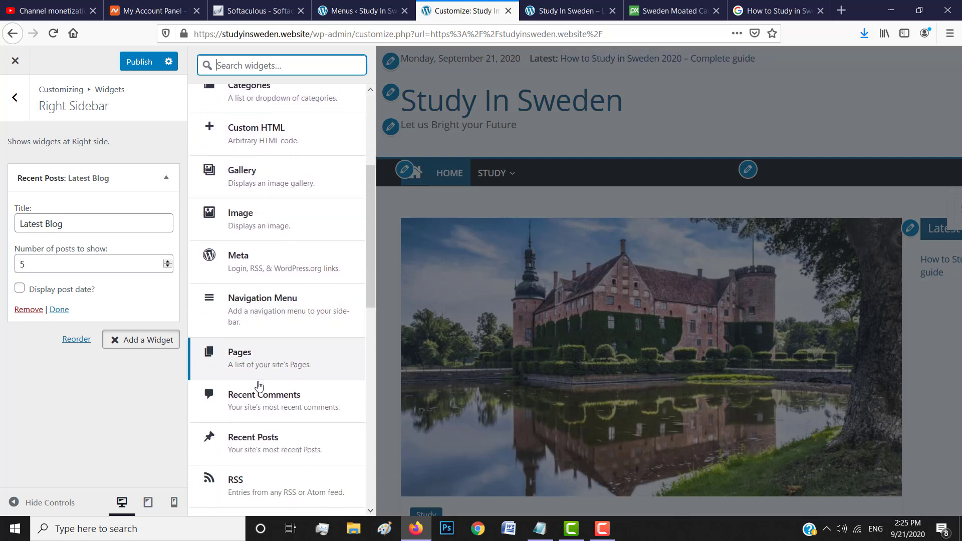
pyautogui.scroll(-15, 259, 384)
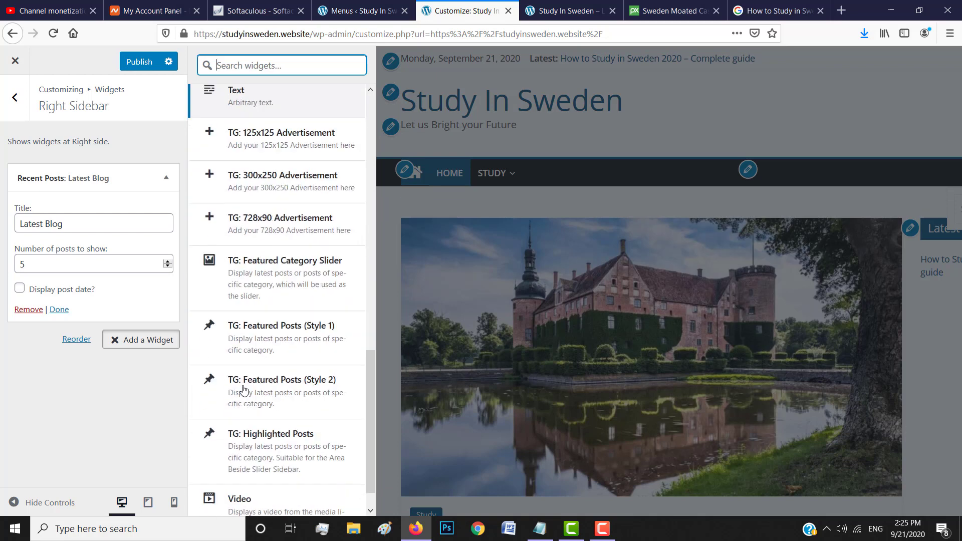
pyautogui.scroll(-2, 244, 389)
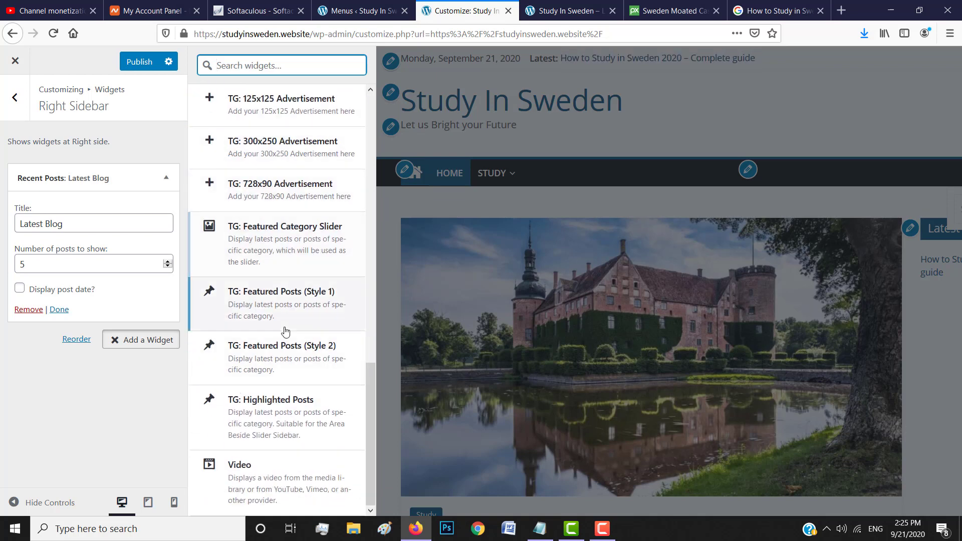
pyautogui.scroll(15, 317, 208)
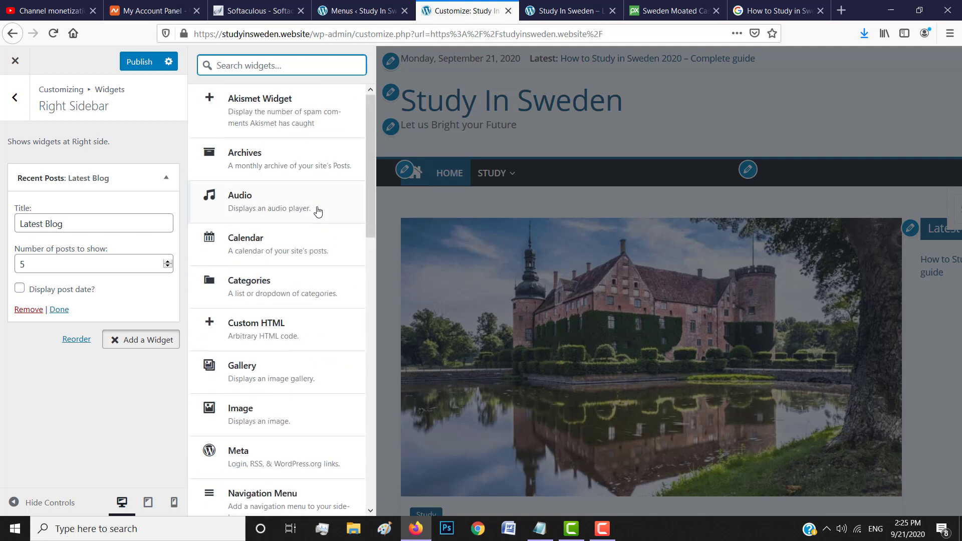
pyautogui.click(15, 99)
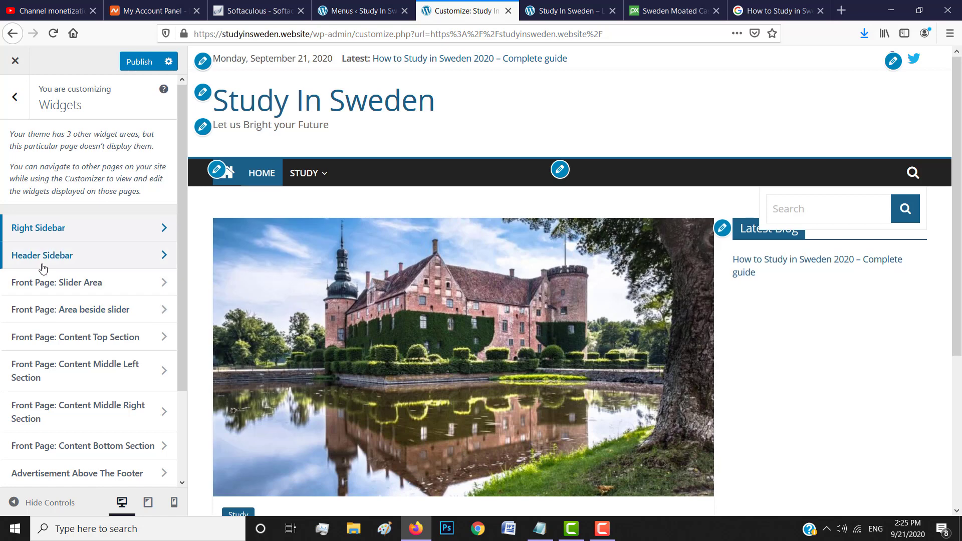
# - Look at the Header Sidebar widget area and return to the list to review the other areas
pyautogui.click(65, 262)
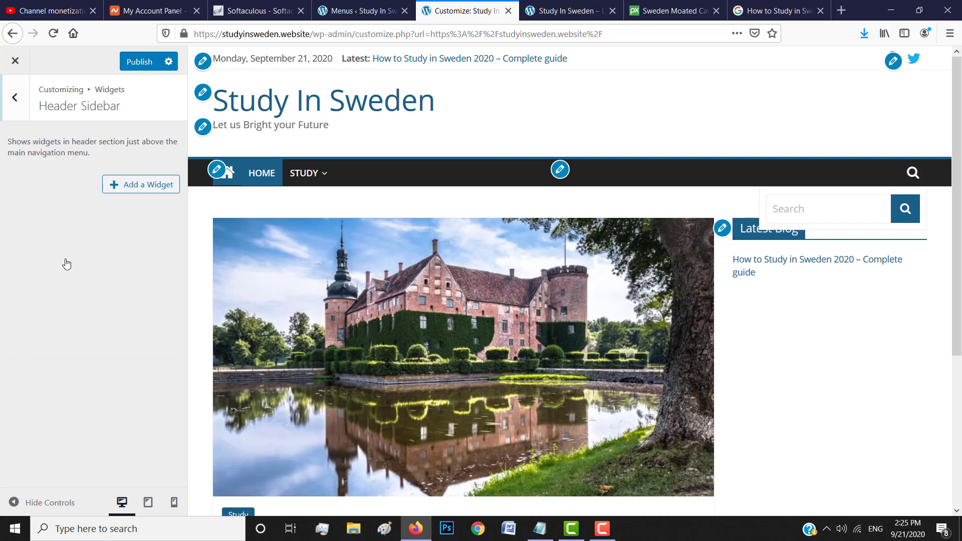
pyautogui.click(20, 100)
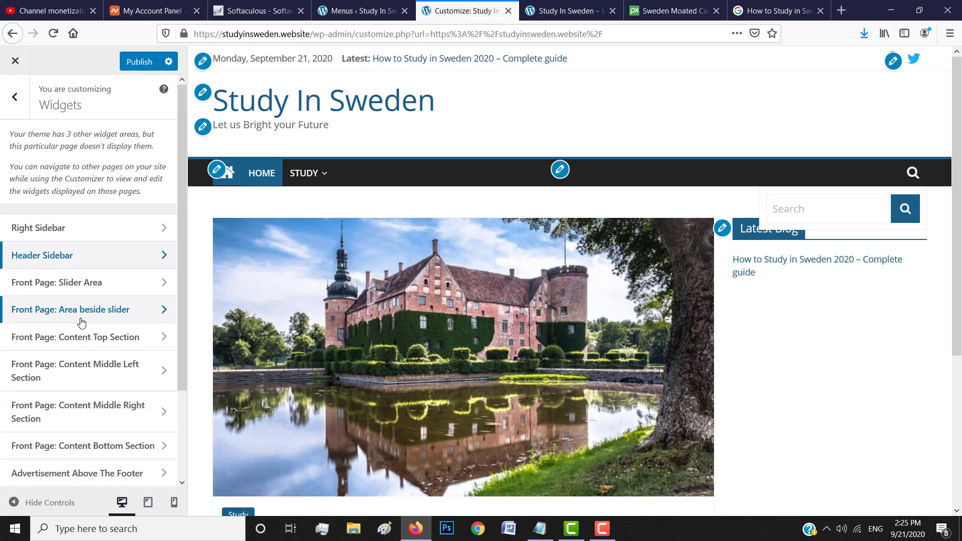
pyautogui.scroll(-2, 101, 300)
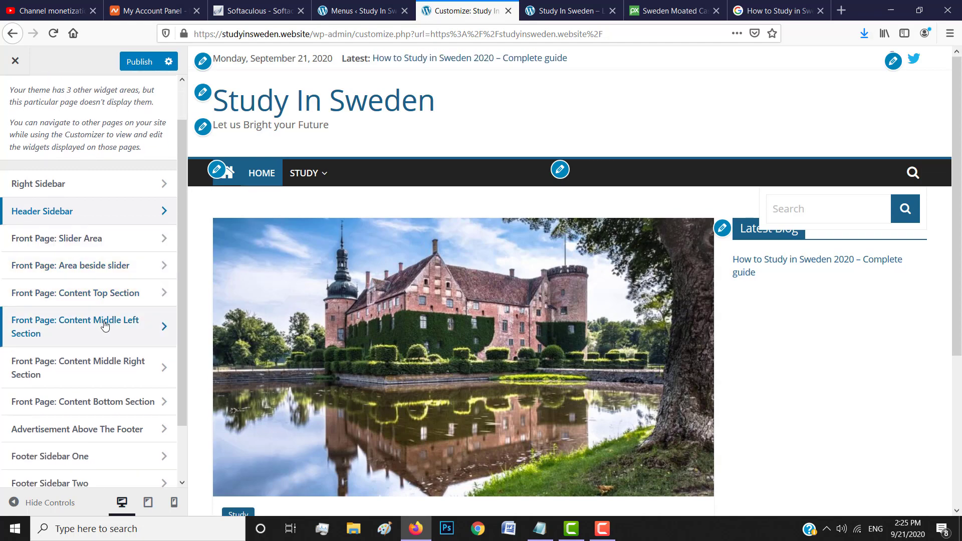
# - Leave the widget areas list for the main customizer overview and publish the theme changes
pyautogui.scroll(-1, 98, 348)
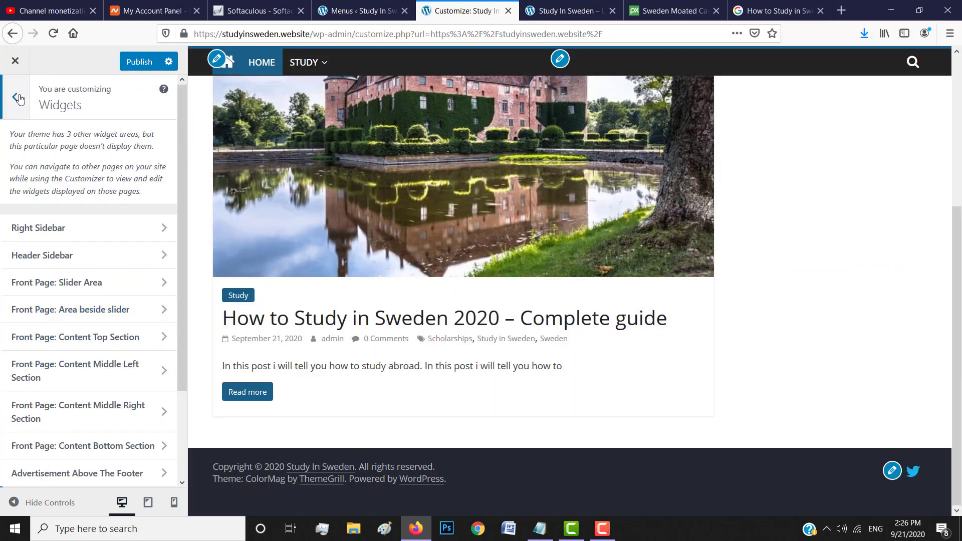
pyautogui.click(20, 99)
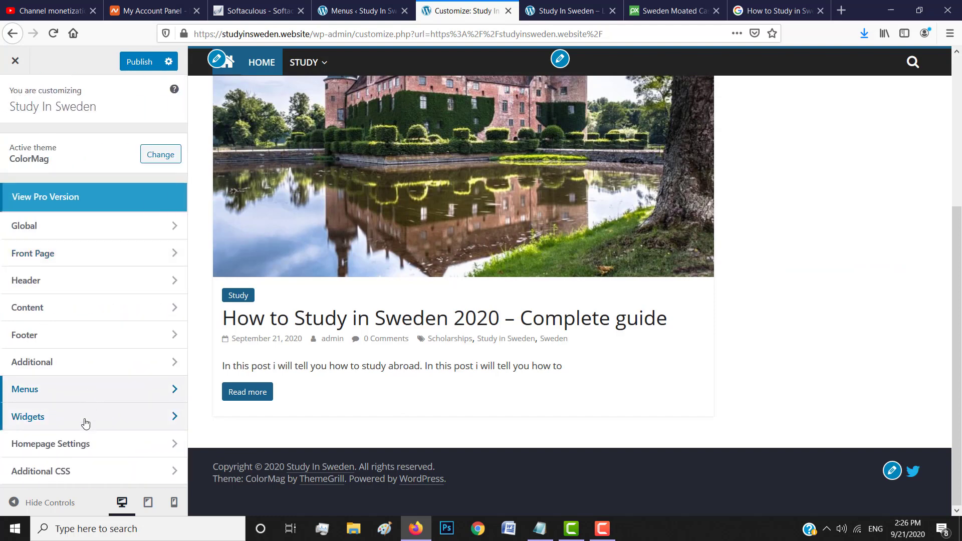
pyautogui.click(140, 62)
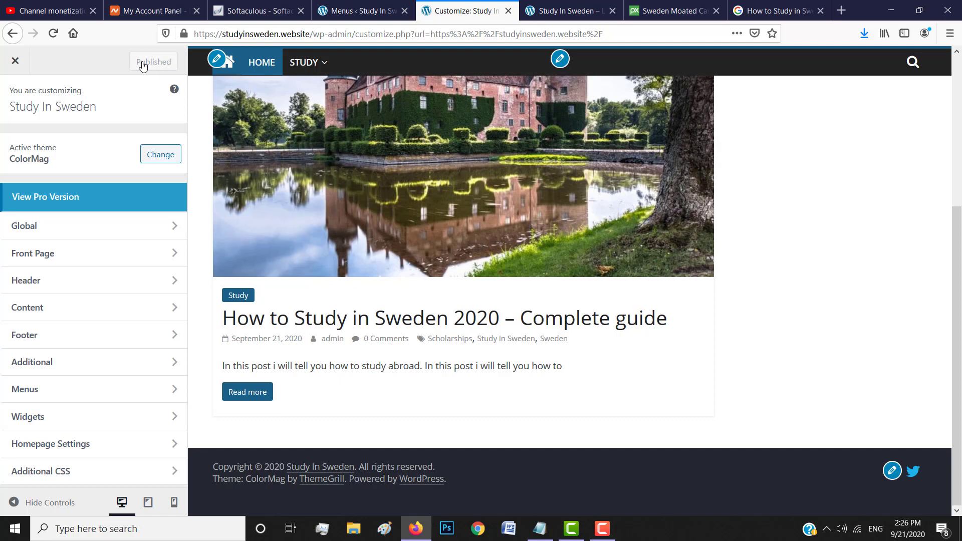
# - Reload the live Study In Sweden site and review its home page from header to footer
pyautogui.click(564, 4)
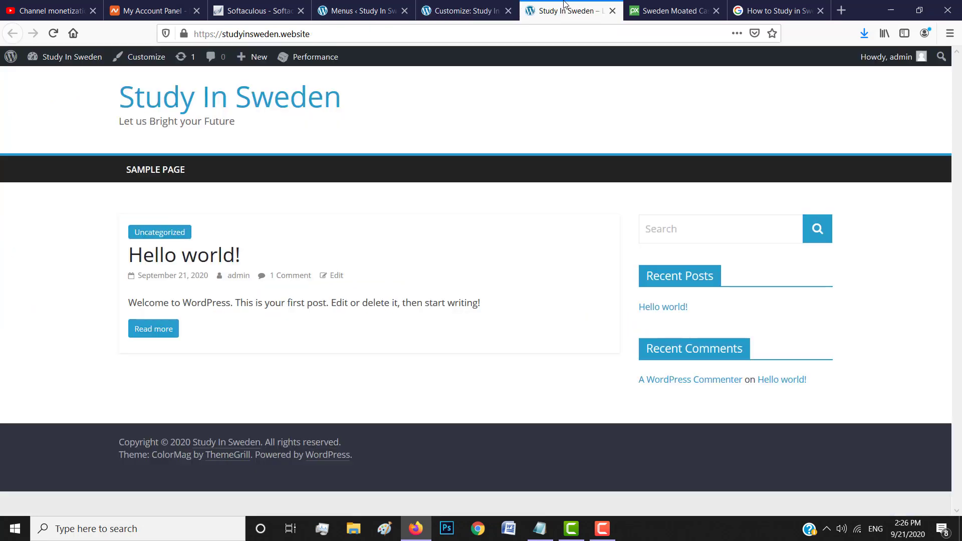
pyautogui.click(53, 34)
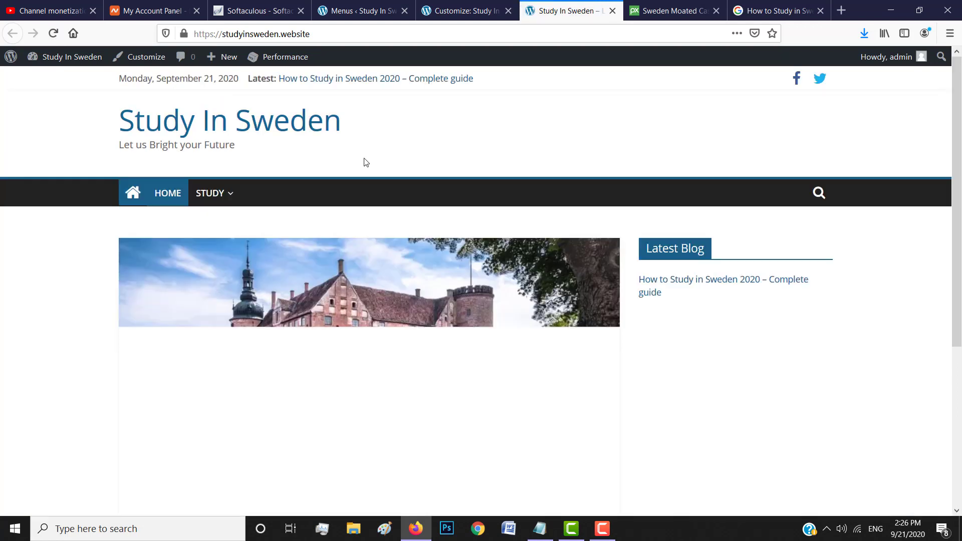
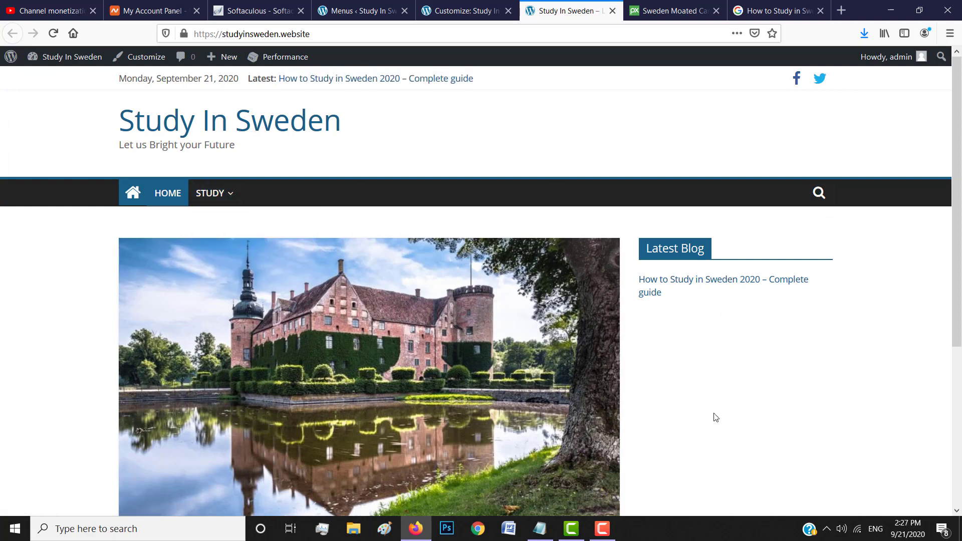
pyautogui.scroll(-3, 715, 417)
pyautogui.scroll(-3, 789, 345)
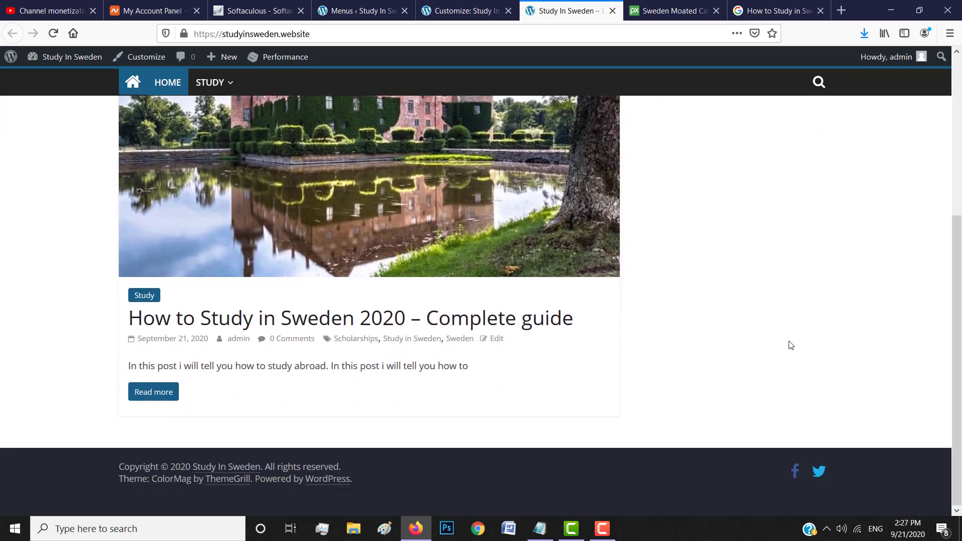
pyautogui.scroll(5, 796, 286)
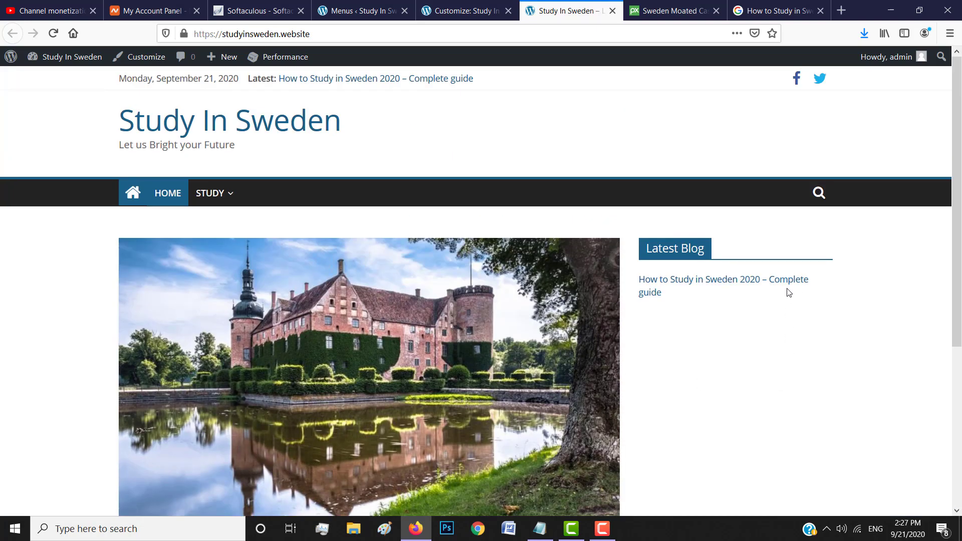
pyautogui.scroll(-5, 755, 344)
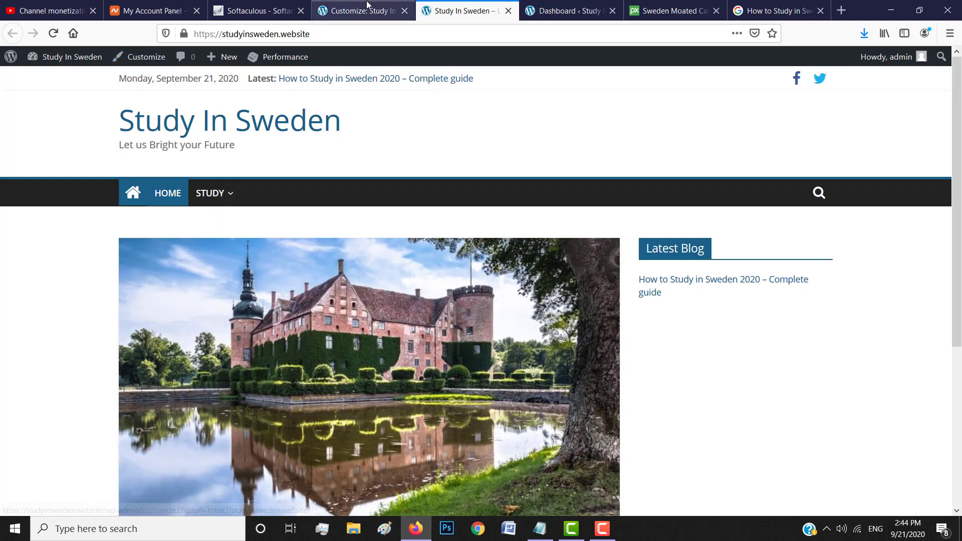
# - Open the page for adding new plugins from the site's dashboard and look through the featured plugins
pyautogui.moveTo(75, 60)
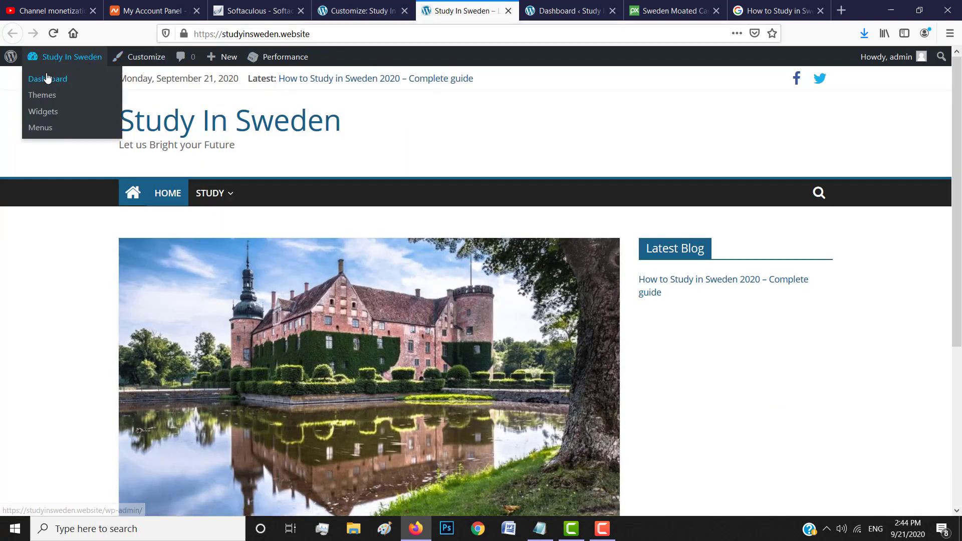
pyautogui.click(55, 79)
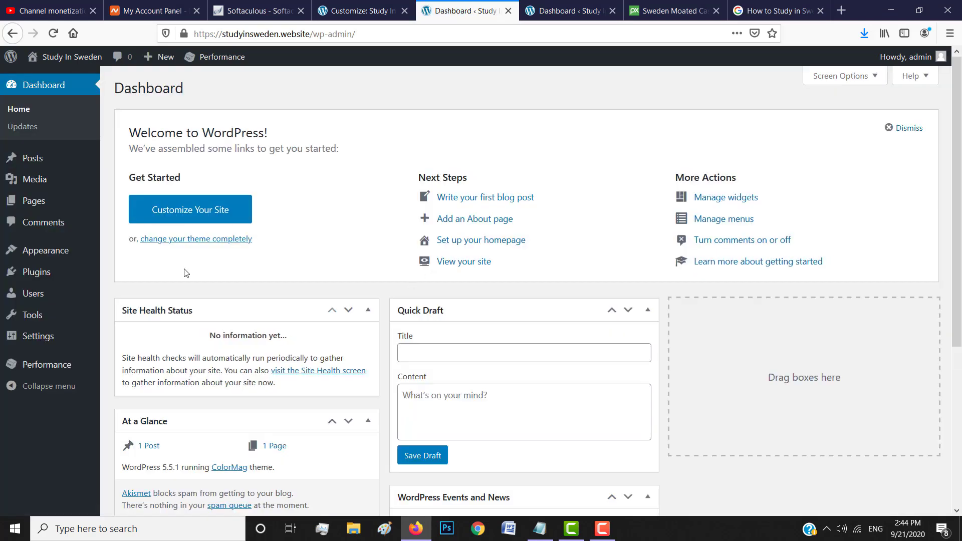
pyautogui.moveTo(30, 276)
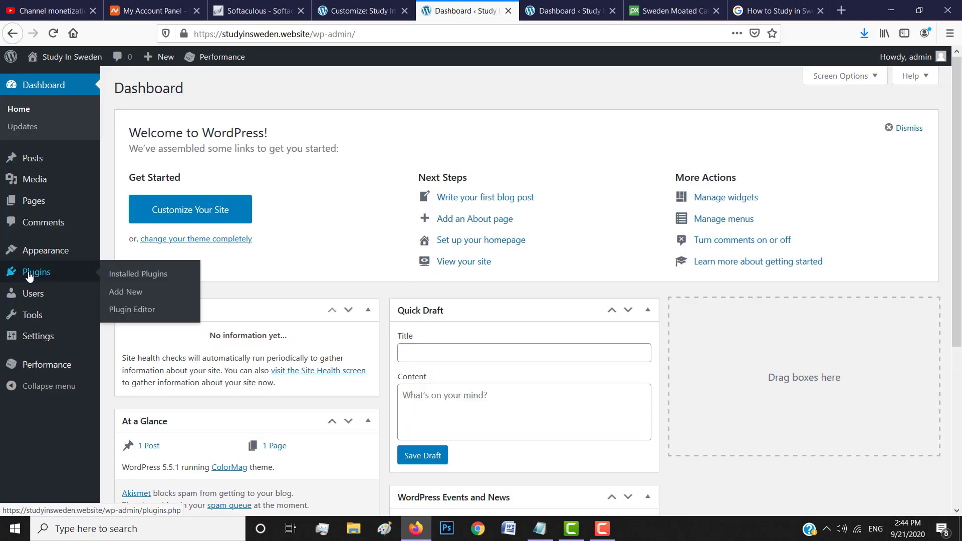
pyautogui.click(126, 291)
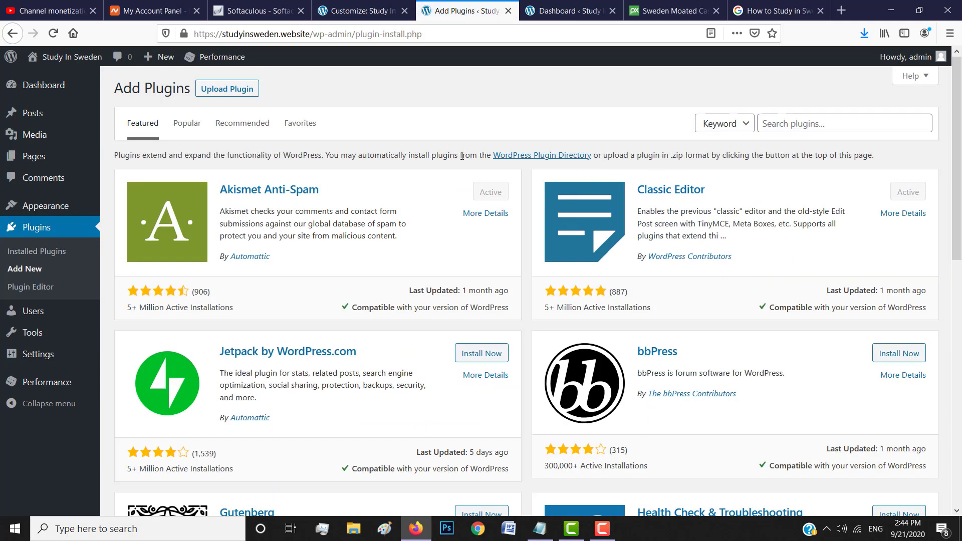
pyautogui.scroll(-1, 461, 156)
pyautogui.scroll(-3, 537, 232)
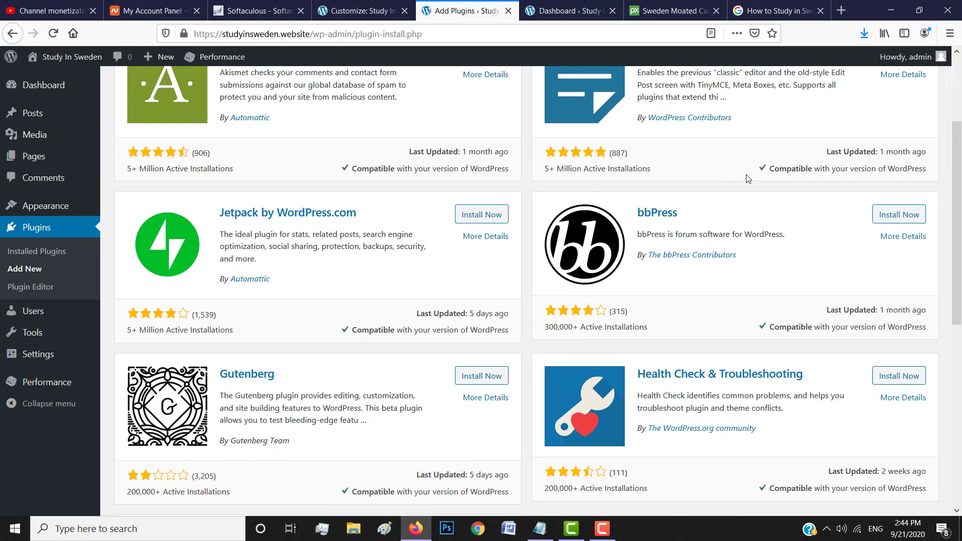
# - Search the plugins for "contact form", then install and activate Contact Form 7
pyautogui.scroll(4, 804, 150)
pyautogui.click(792, 130)
pyautogui.write('contact form')
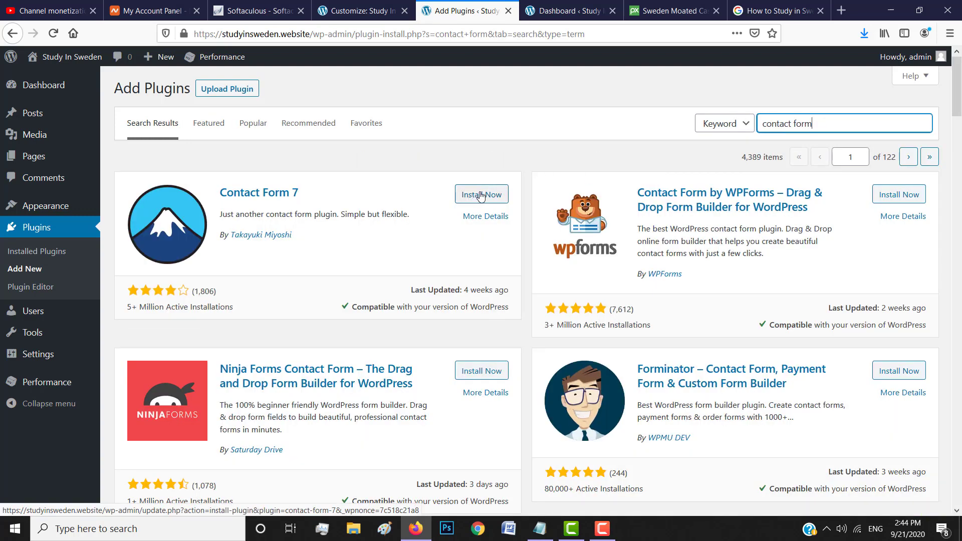
pyautogui.click(478, 196)
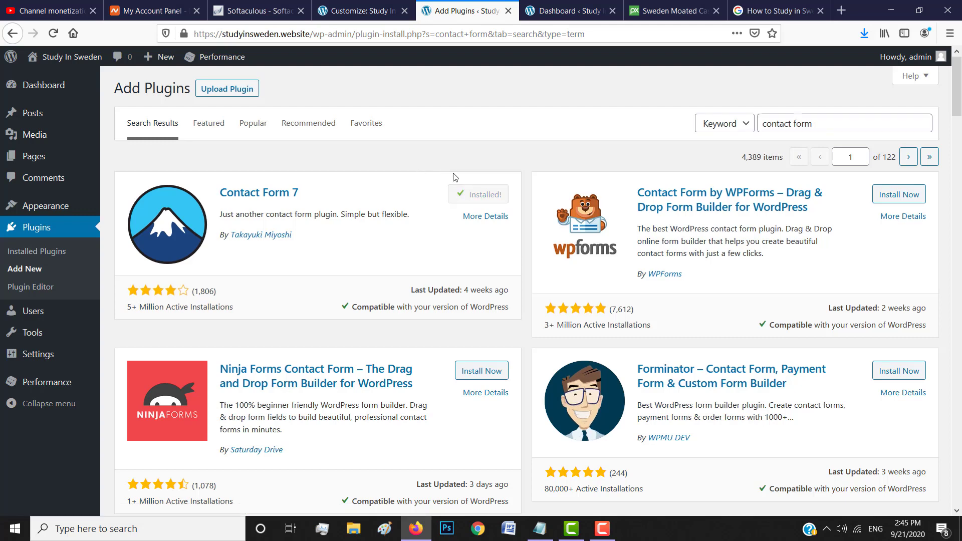
pyautogui.click(479, 194)
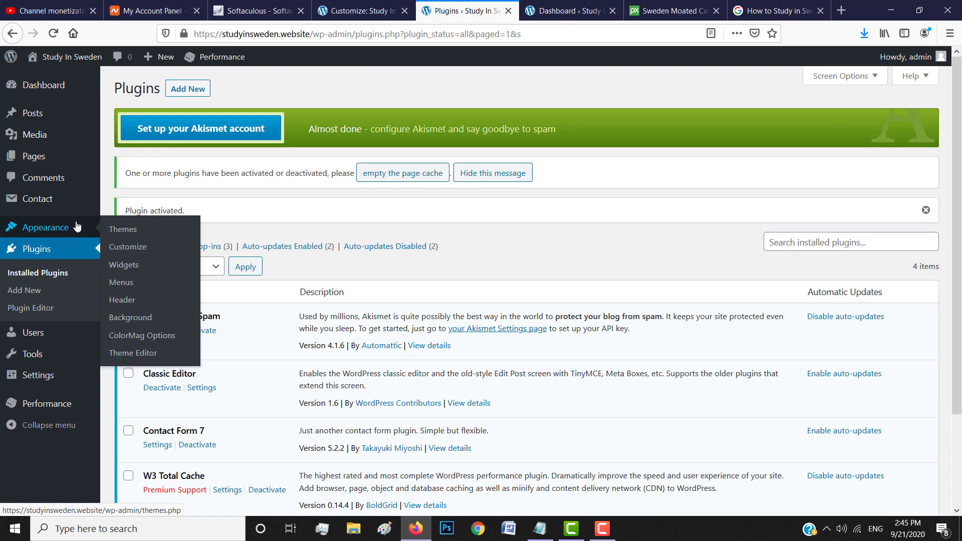
# - Open Contact form 1 for editing from the list of contact forms and review its form template
pyautogui.moveTo(64, 202)
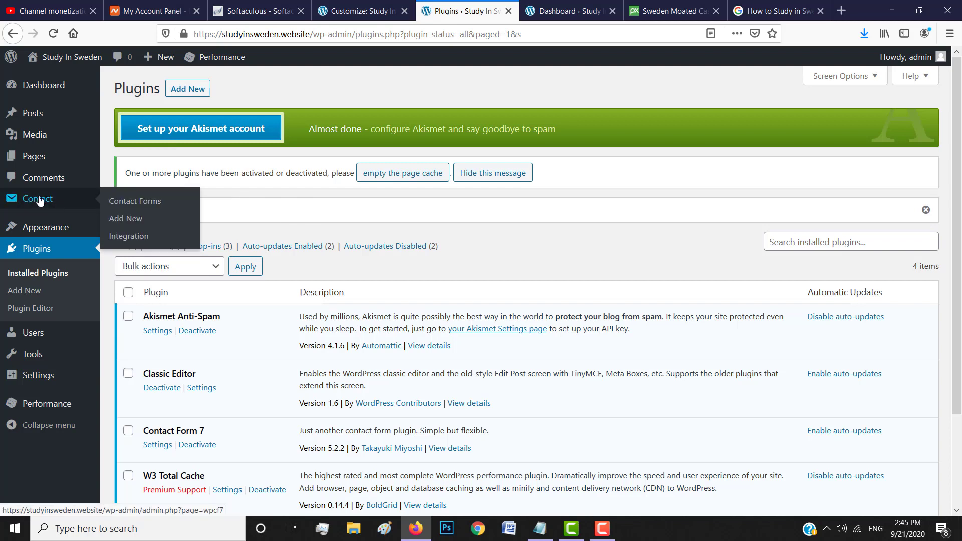
pyautogui.moveTo(40, 118)
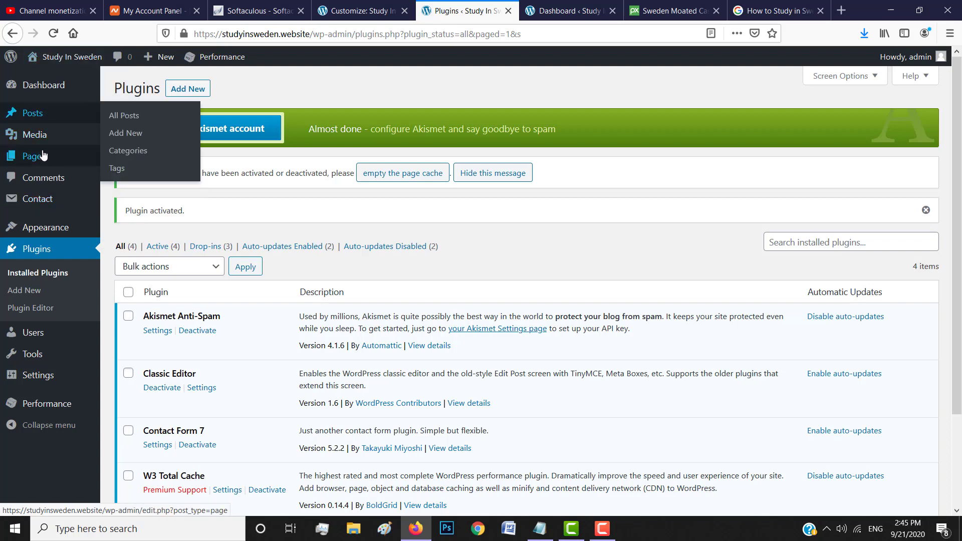
pyautogui.moveTo(44, 157)
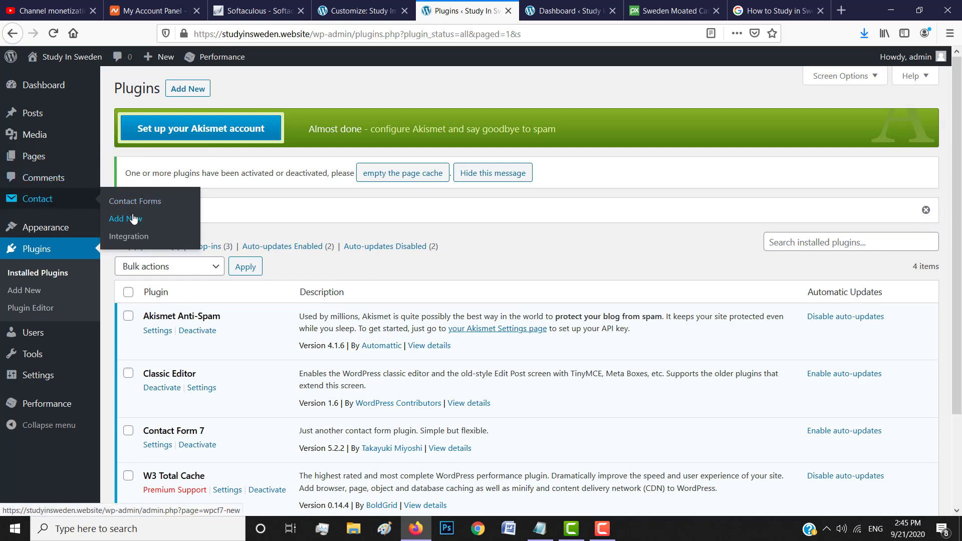
pyautogui.click(131, 201)
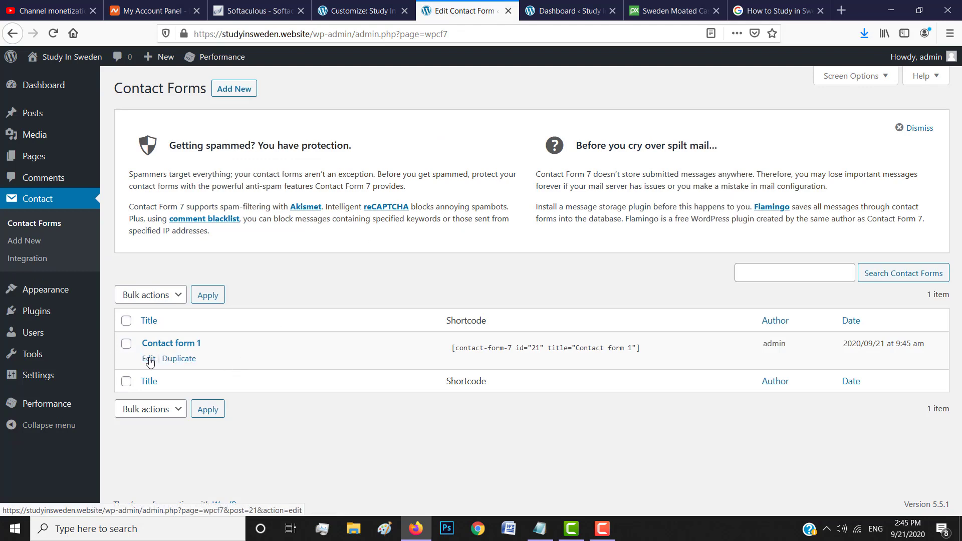
pyautogui.click(148, 359)
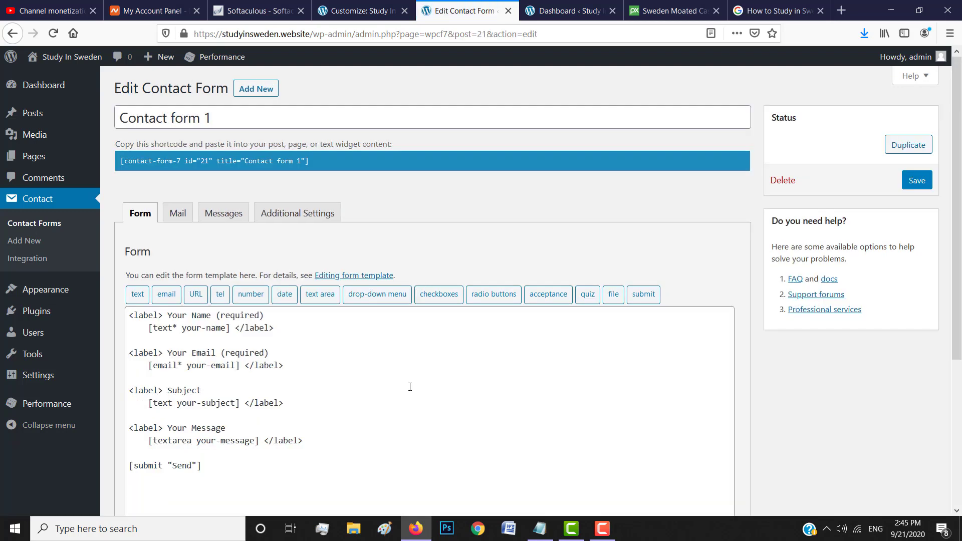
pyautogui.scroll(-2, 204, 288)
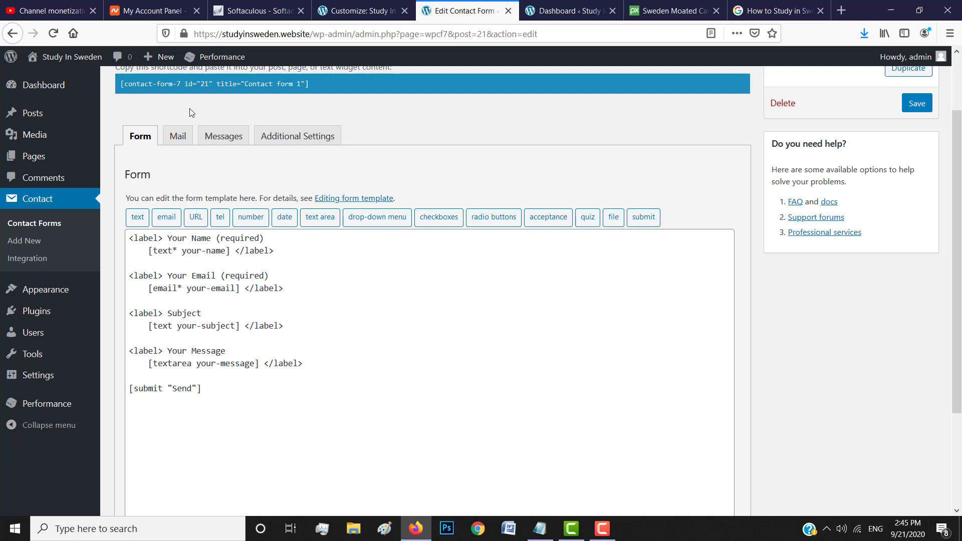
# - Review the mail template of Contact form 1, including its recipient address and message body, and save the form
pyautogui.click(183, 137)
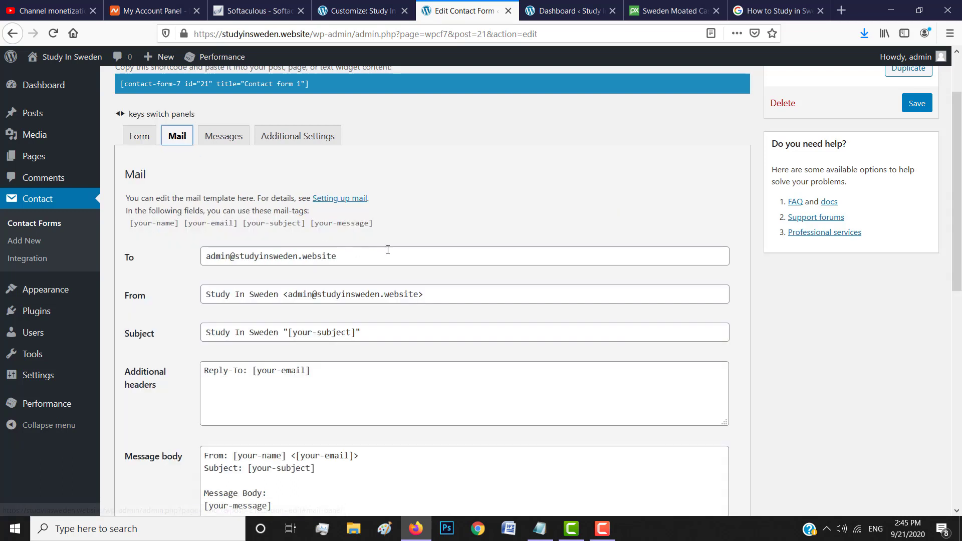
pyautogui.scroll(-2, 410, 236)
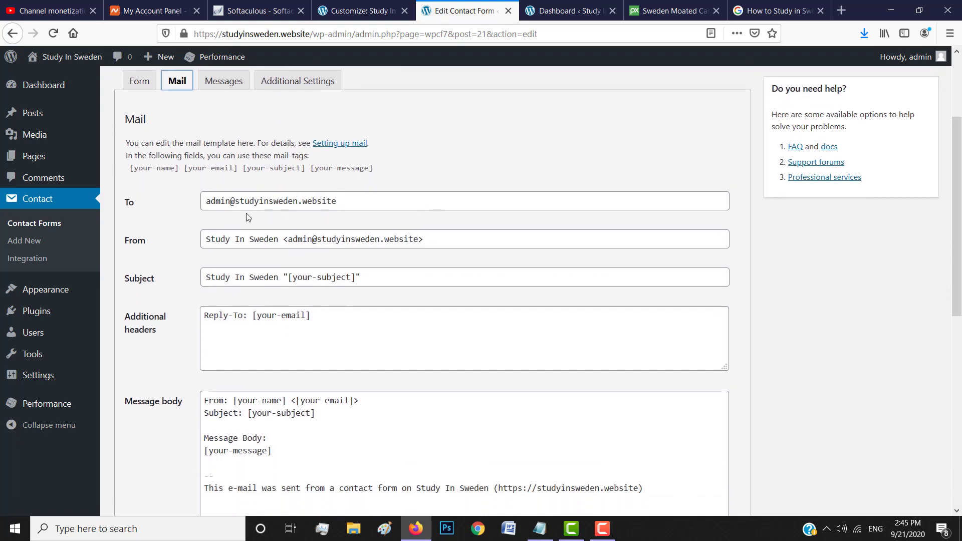
pyautogui.moveTo(207, 203); pyautogui.dragTo(373, 206)
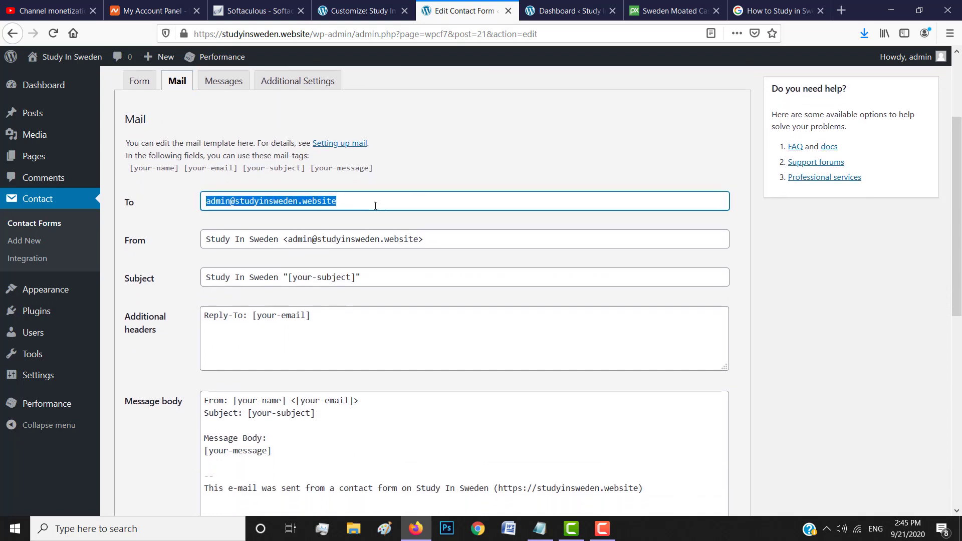
pyautogui.click(353, 202)
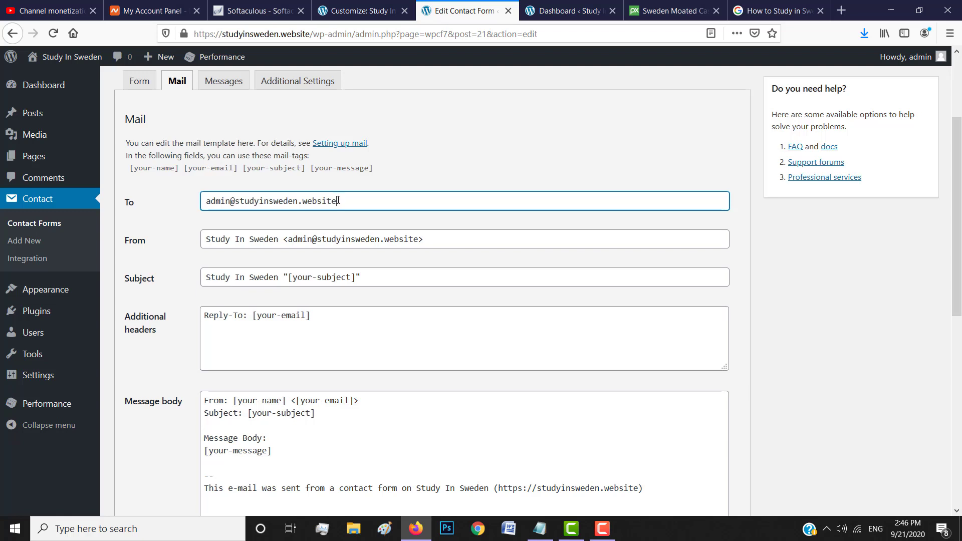
pyautogui.tripleClick(290, 202)
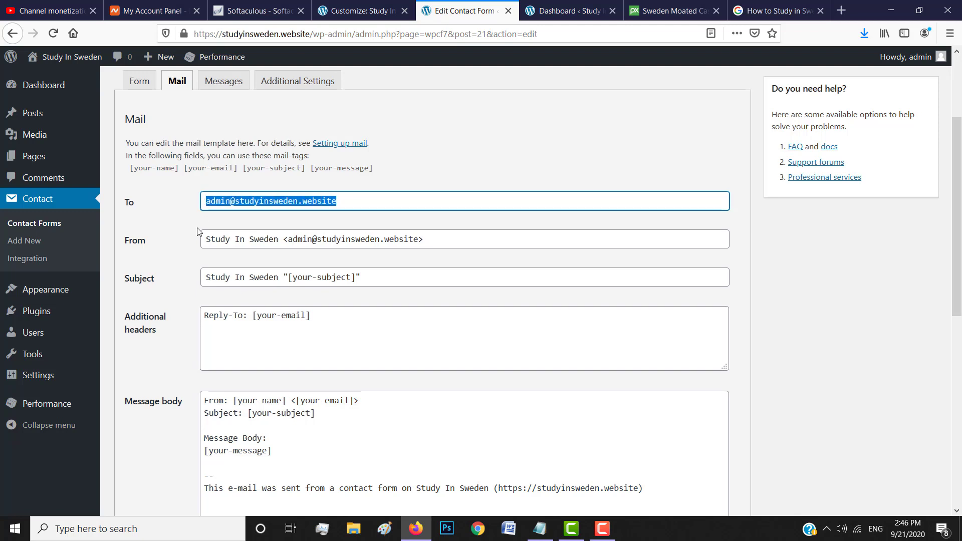
pyautogui.click(311, 318)
pyautogui.scroll(-8, 173, 419)
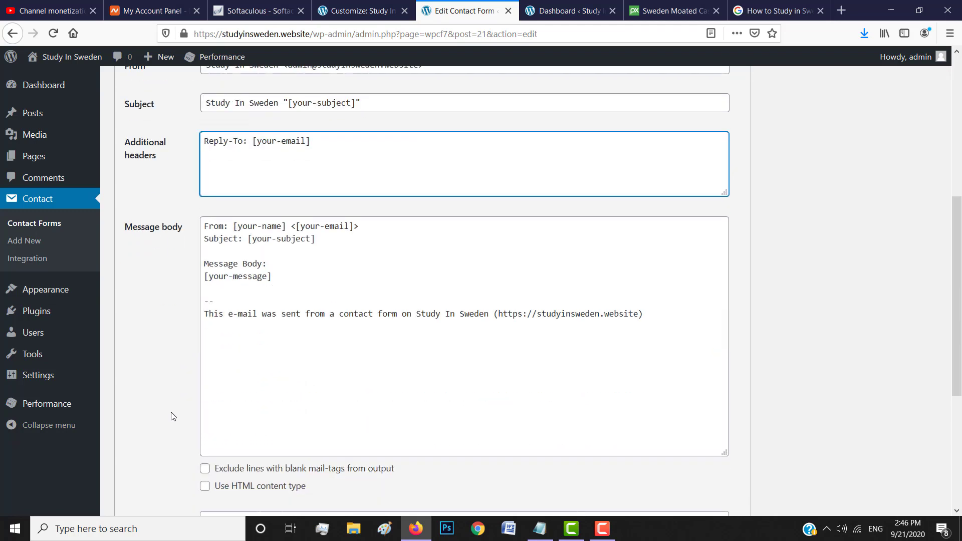
pyautogui.click(129, 457)
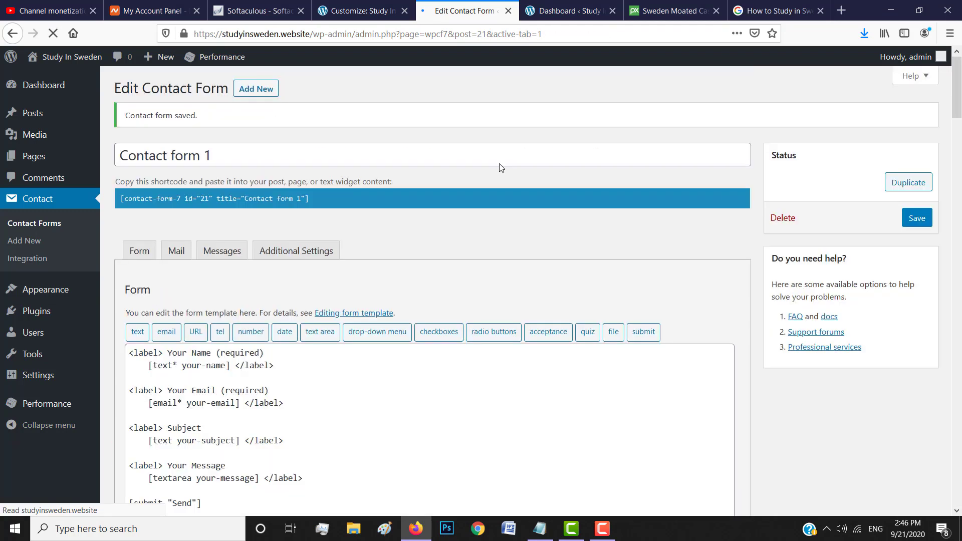
# - Select the whole shortcode of Contact form 1 for copying
pyautogui.click(311, 201)
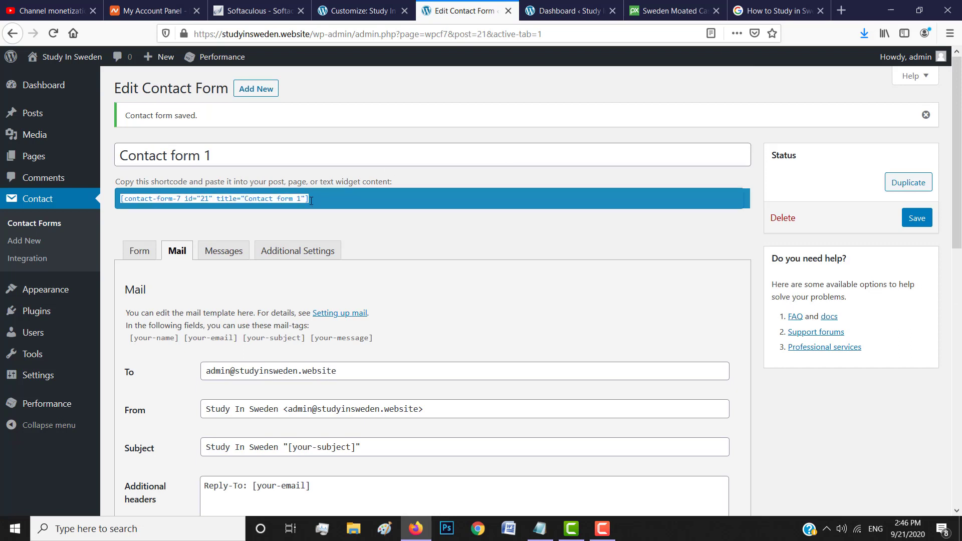
pyautogui.moveTo(312, 200); pyautogui.dragTo(121, 213)
pyautogui.click(319, 199)
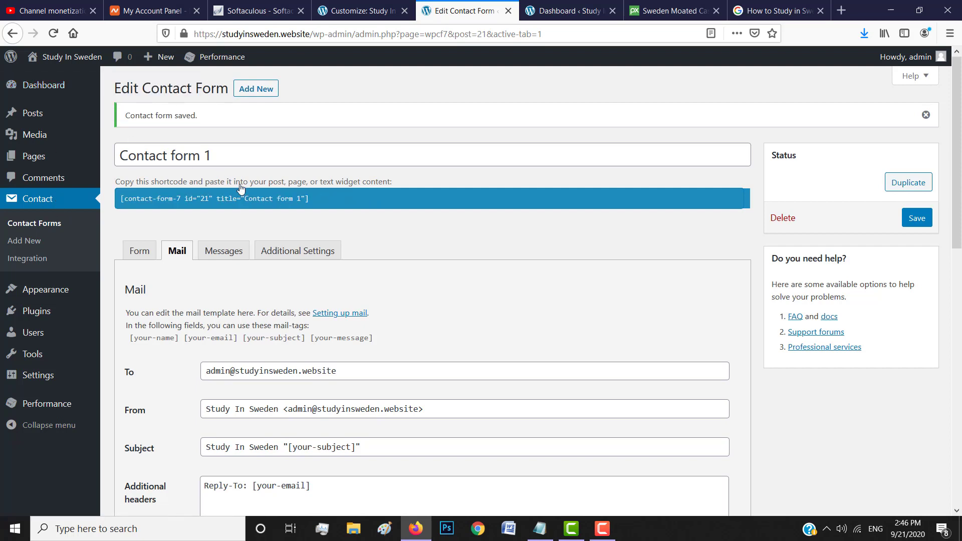
# - Select Privacy Policy and Sample Page in the list of all pages and delete them permanently
pyautogui.moveTo(43, 157)
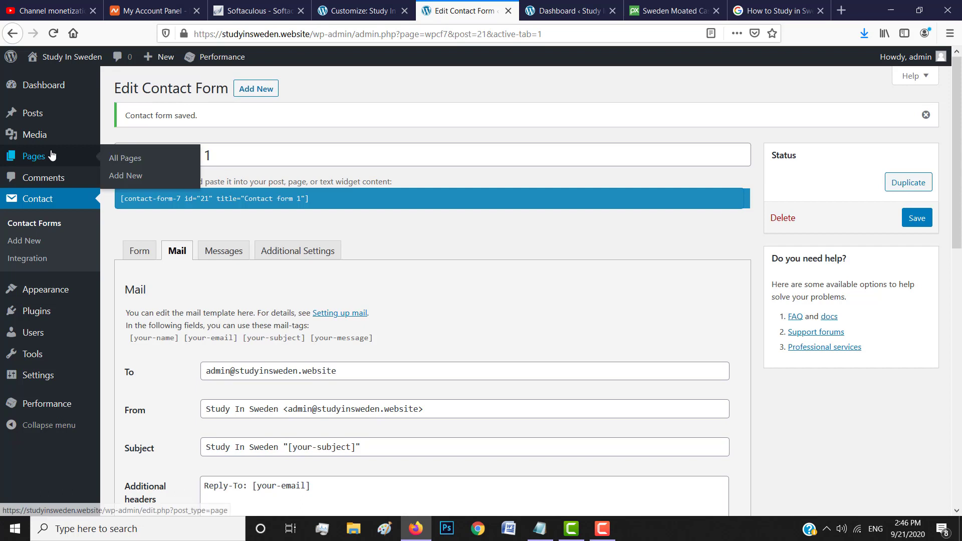
pyautogui.click(135, 161)
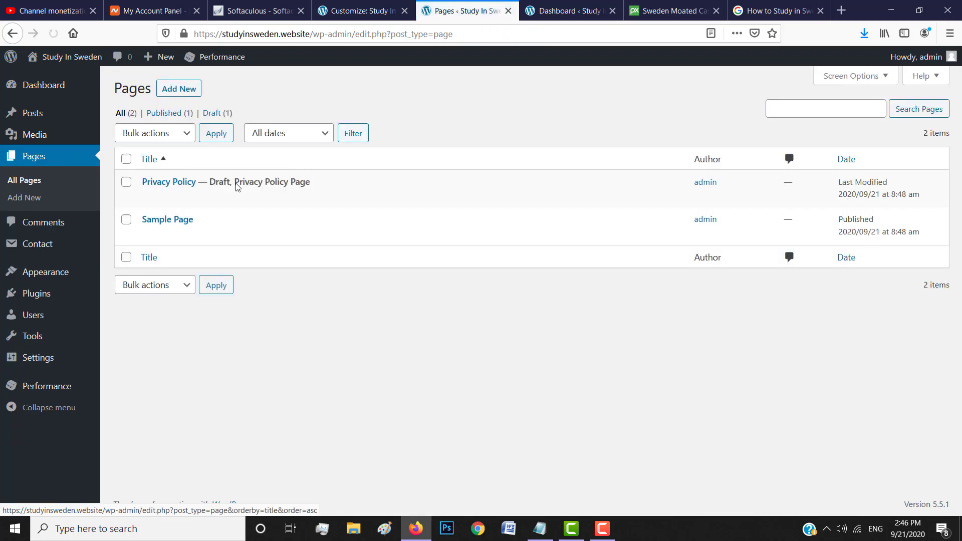
pyautogui.moveTo(196, 201)
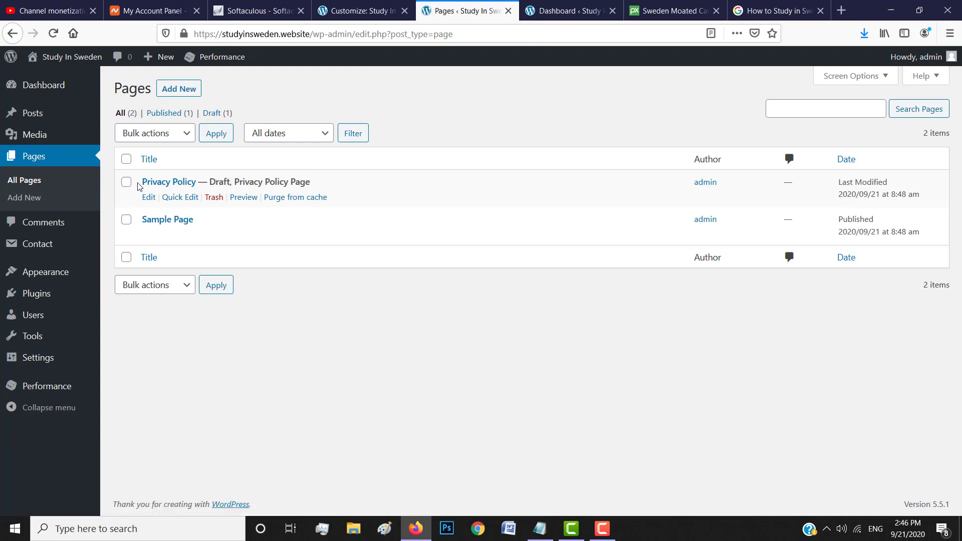
pyautogui.click(126, 159)
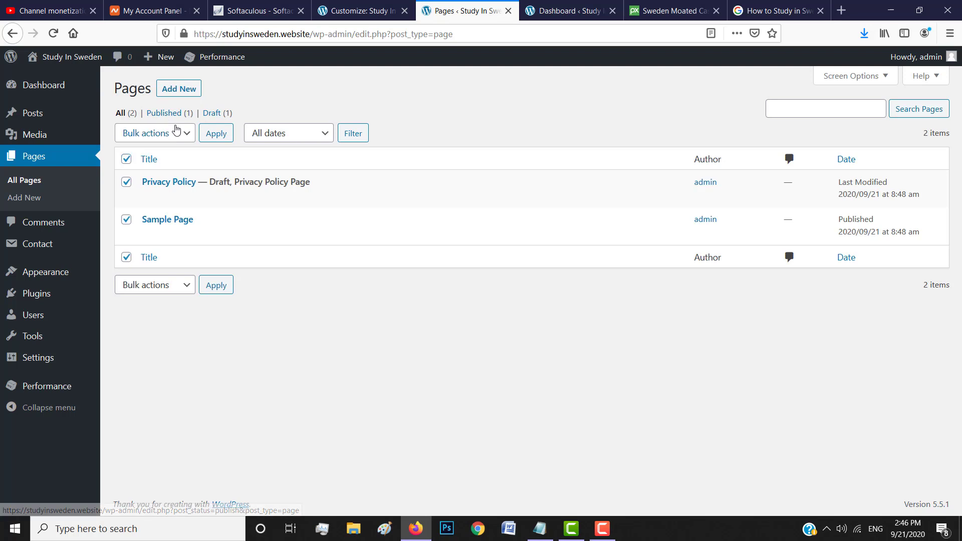
pyautogui.click(174, 129)
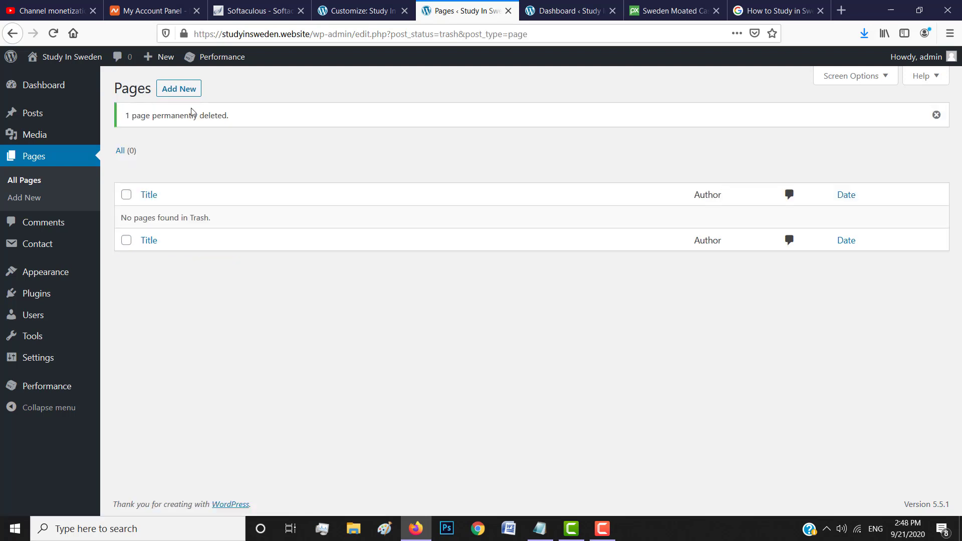
# - Add a new page titled "Contact Us" containing the shortcode [contact-form-7 id="21" title="Contact form 1"] and publish it
pyautogui.click(179, 89)
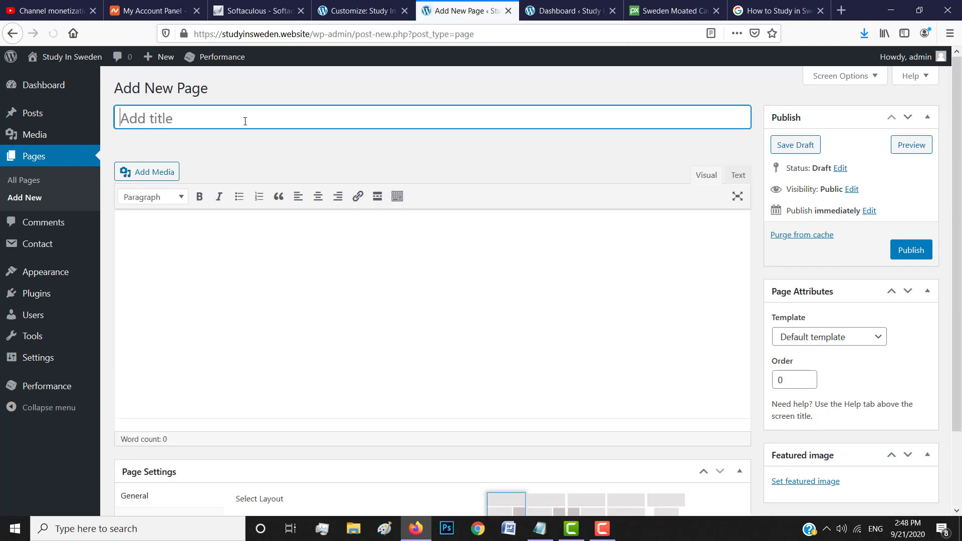
pyautogui.write('Conta')
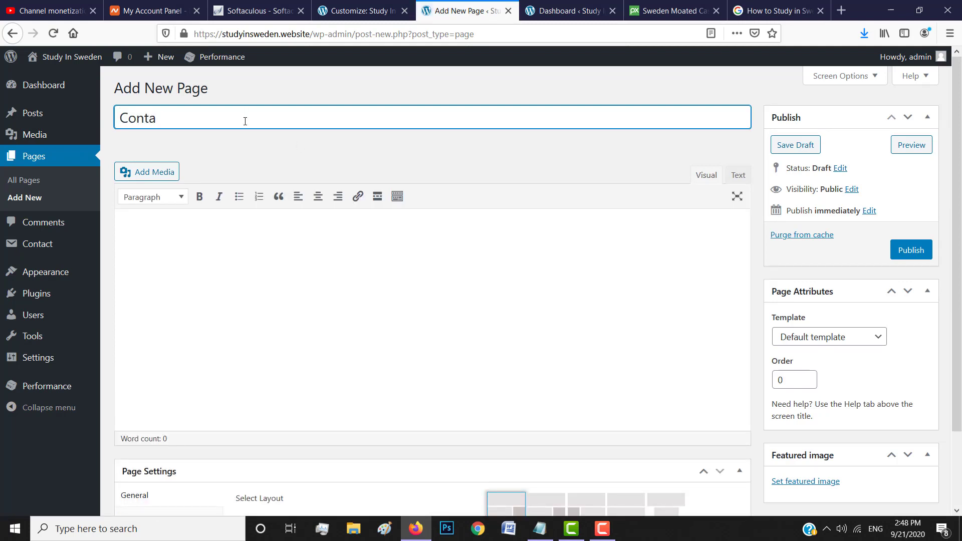
pyautogui.write('ct Us')
pyautogui.click(259, 223)
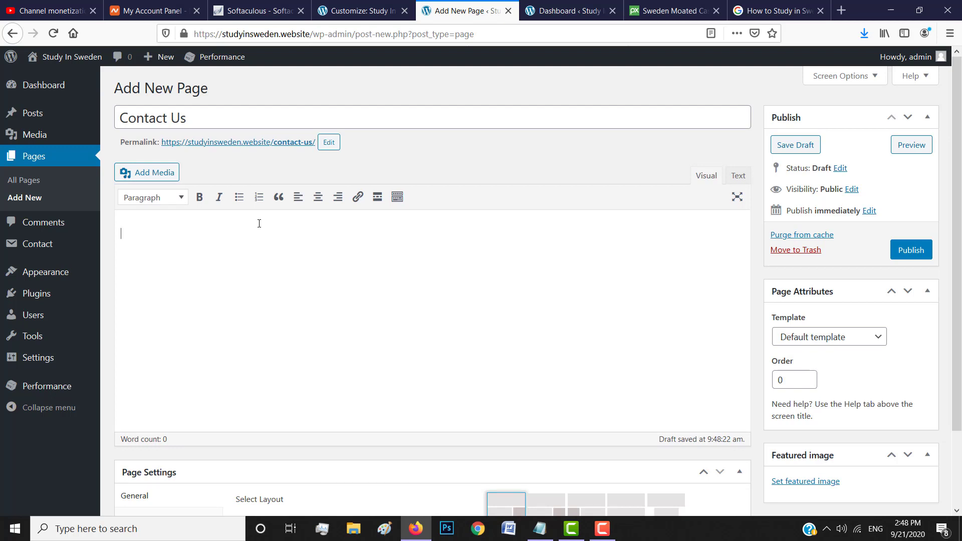
pyautogui.write('[contact-form-7 id="21" title="Contact form 1"]')
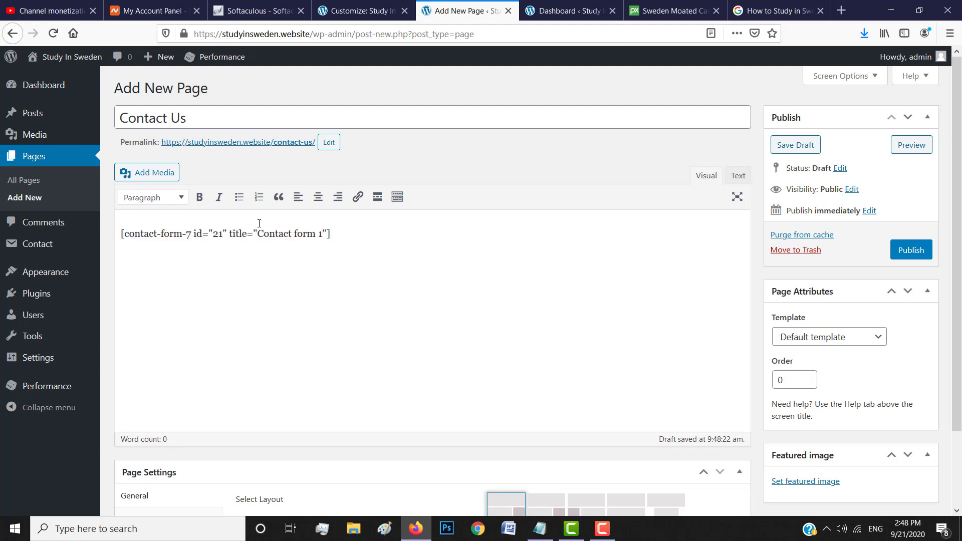
pyautogui.scroll(-1, 350, 303)
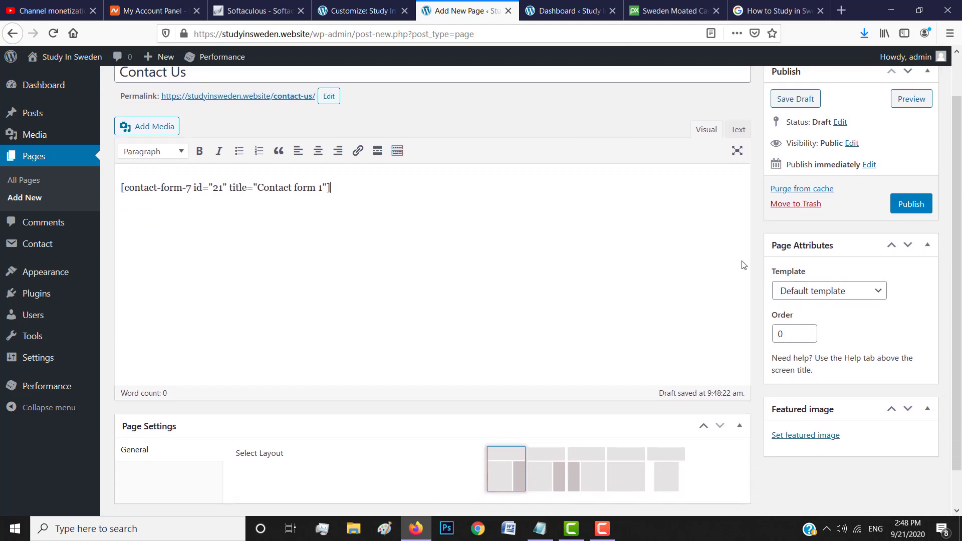
pyautogui.click(911, 204)
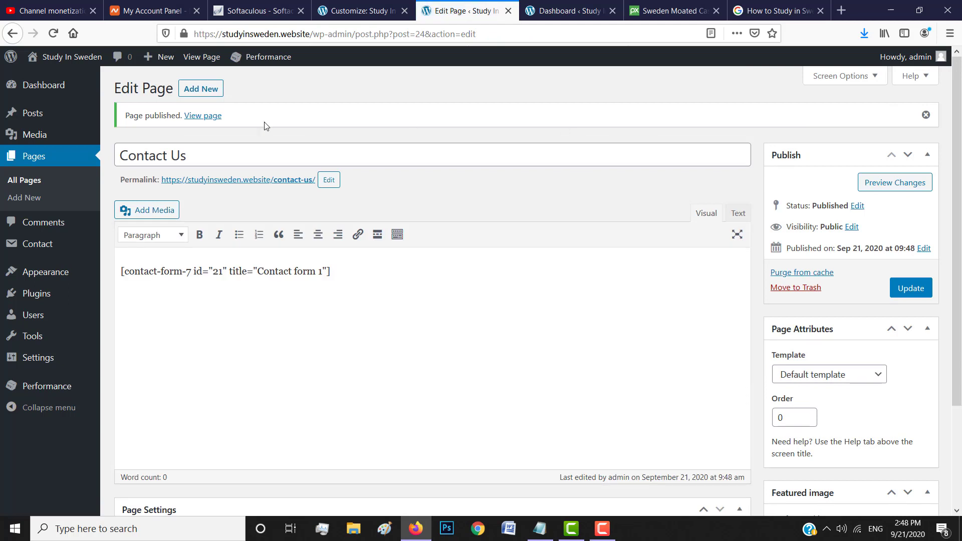
# - View the published Contact Us page and check its form fields down to the Send button
pyautogui.click(208, 117)
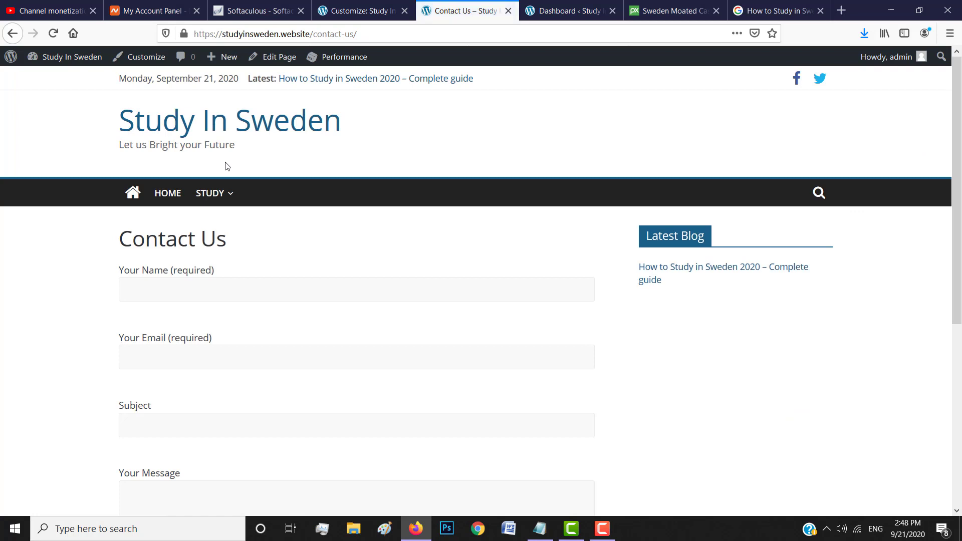
pyautogui.scroll(-1, 332, 331)
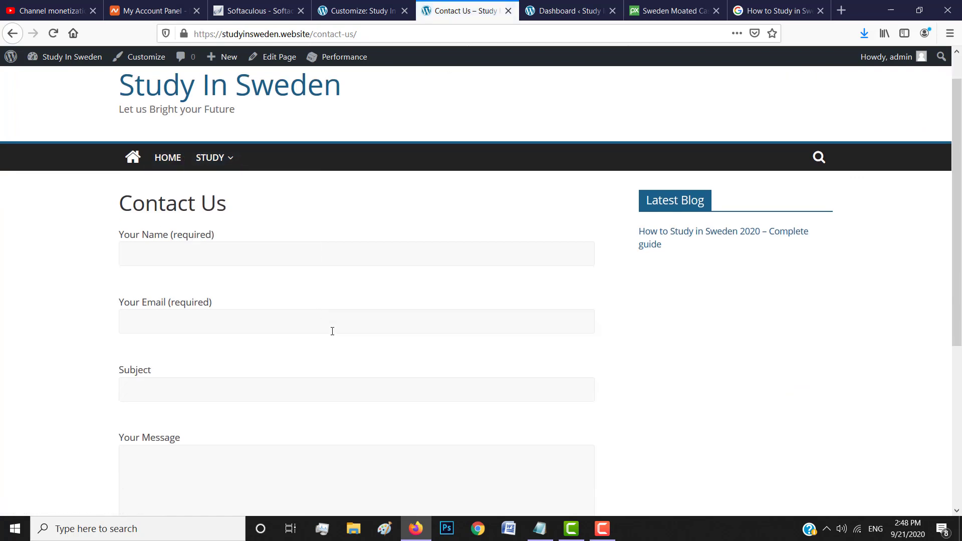
pyautogui.scroll(-2, 332, 331)
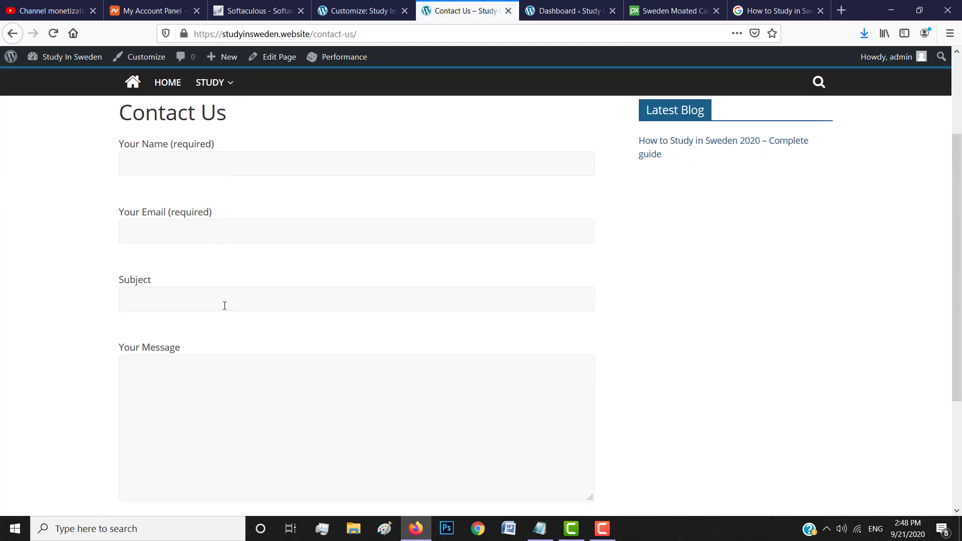
pyautogui.click(226, 385)
pyautogui.scroll(-3, 225, 379)
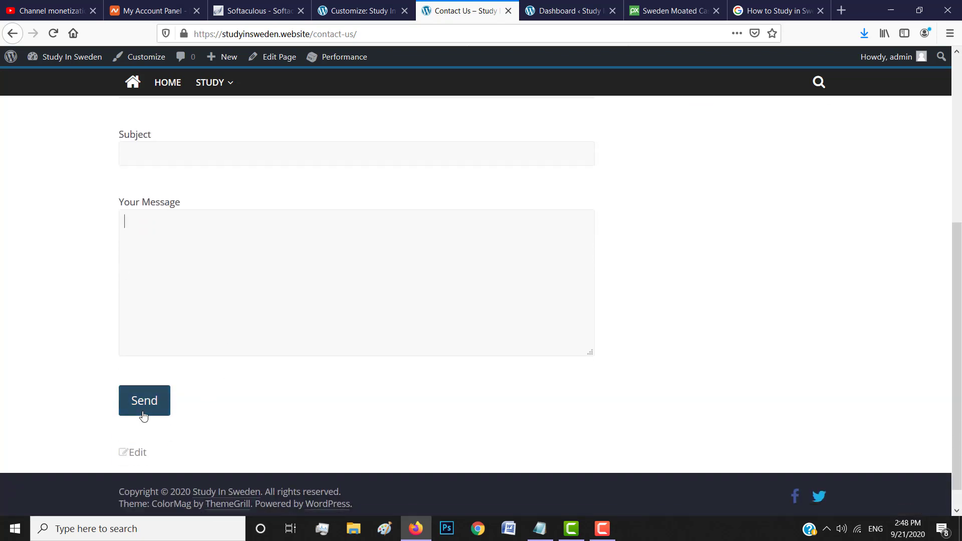
pyautogui.click(143, 405)
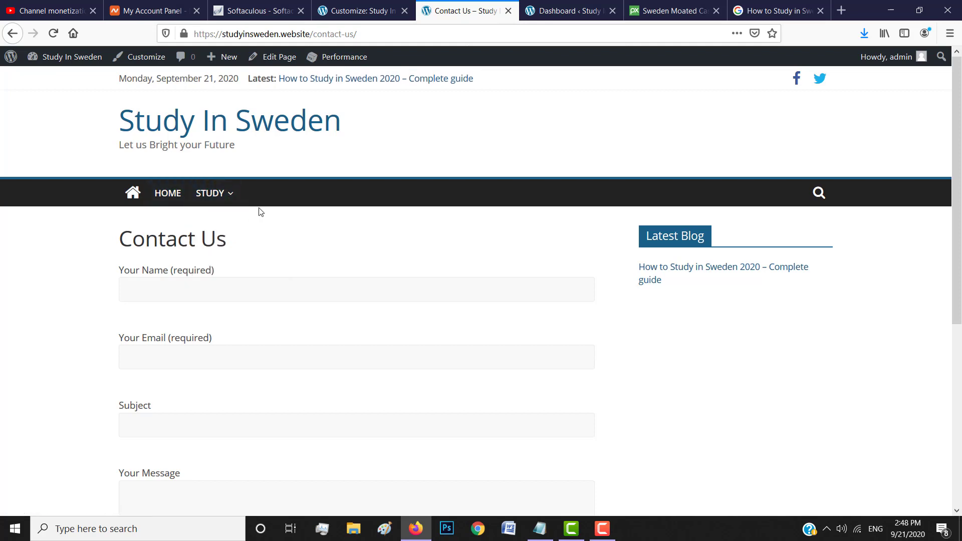
# - Customize the site by adding the Contact Us page to Menu 1, and publish the change
pyautogui.click(151, 64)
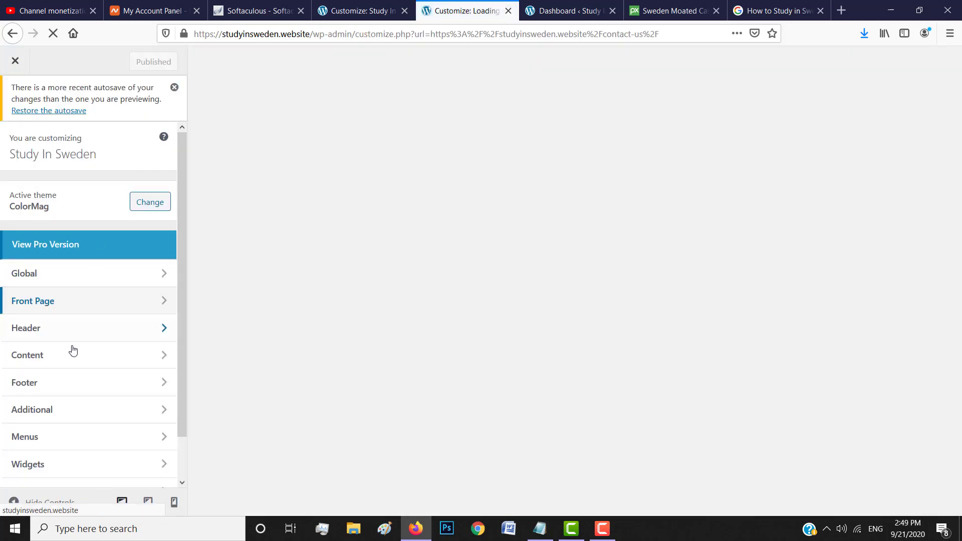
pyautogui.scroll(-2, 63, 353)
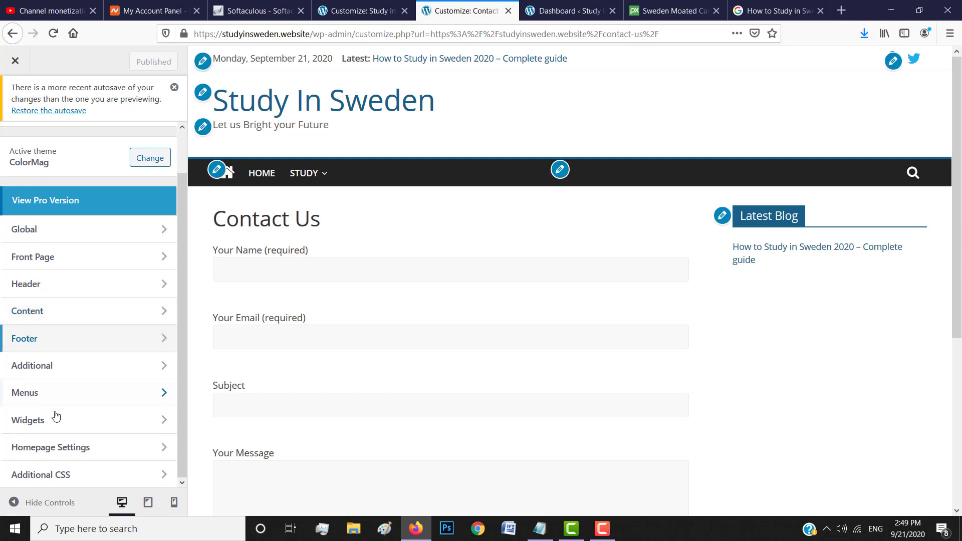
pyautogui.click(52, 394)
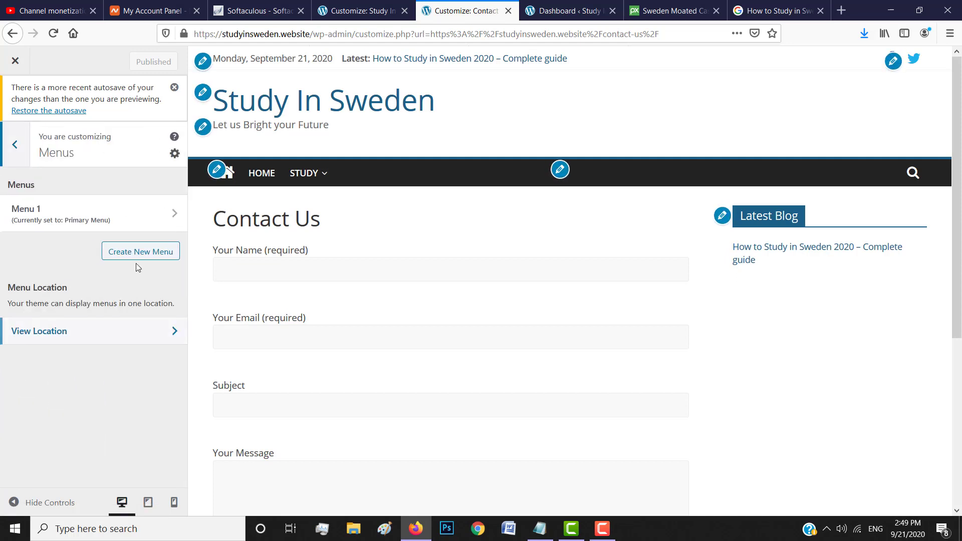
pyautogui.click(85, 223)
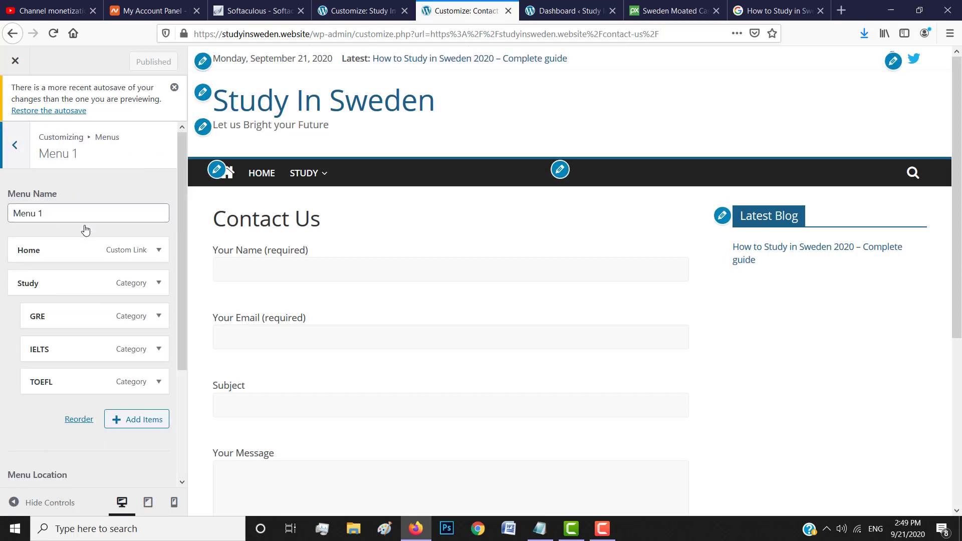
pyautogui.scroll(-3, 147, 344)
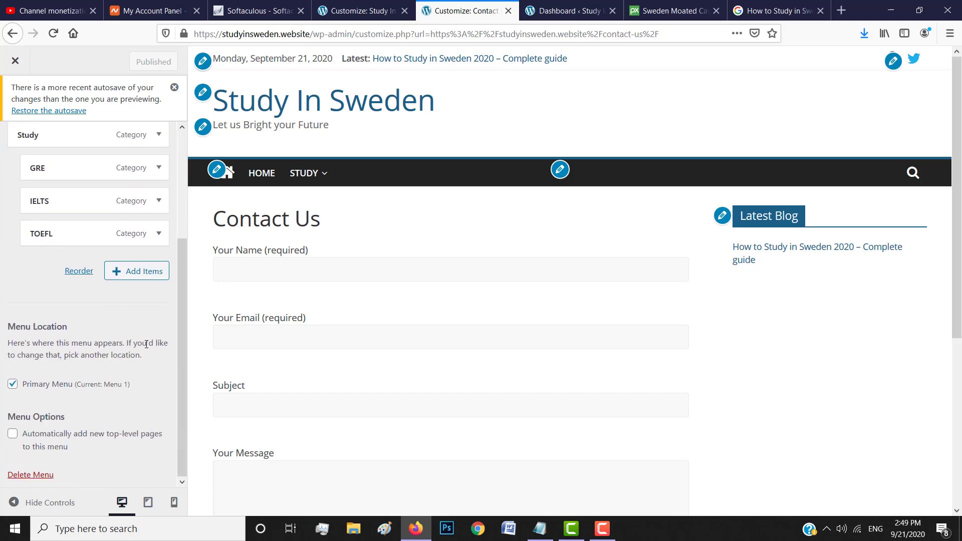
pyautogui.click(141, 269)
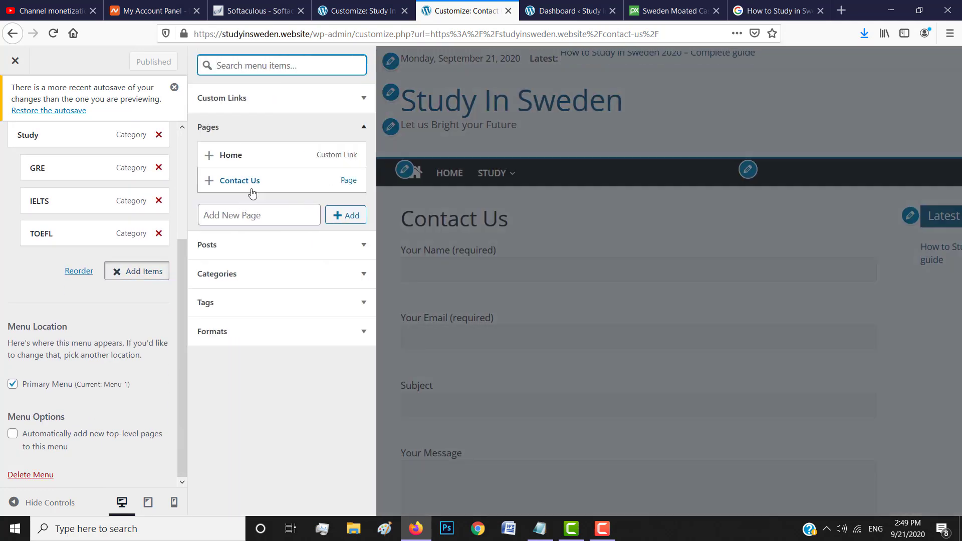
pyautogui.click(210, 182)
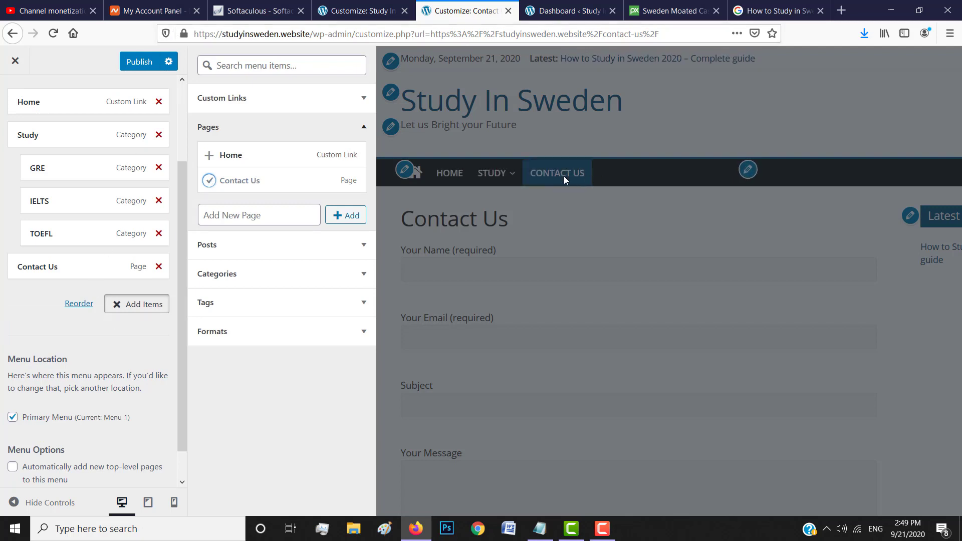
pyautogui.click(138, 62)
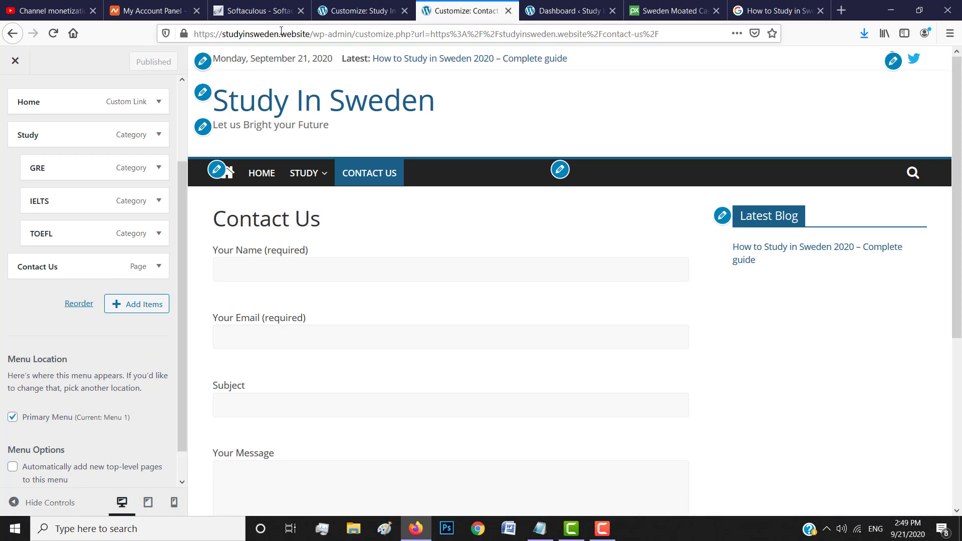
pyautogui.moveTo(313, 34); pyautogui.dragTo(662, 34)
pyautogui.press('BackSpace')
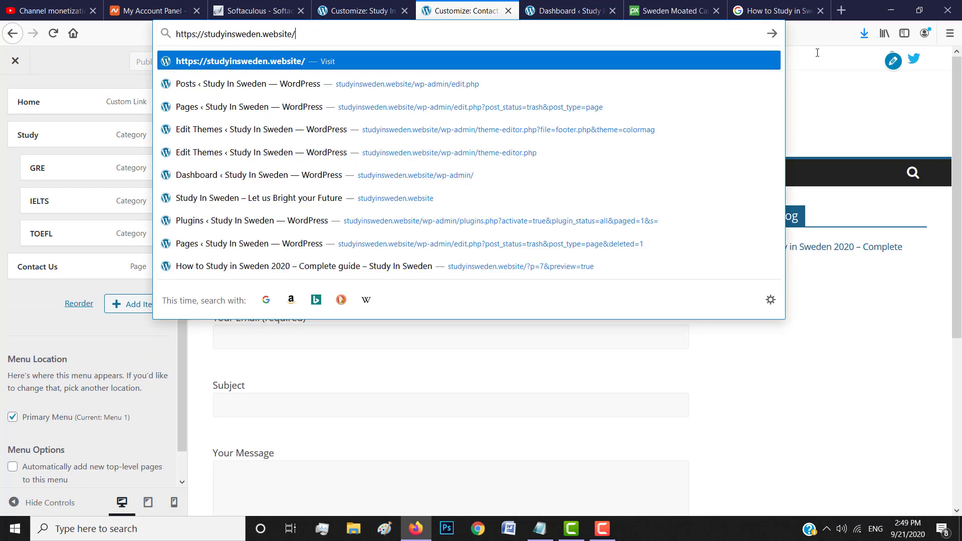
pyautogui.press('Return')
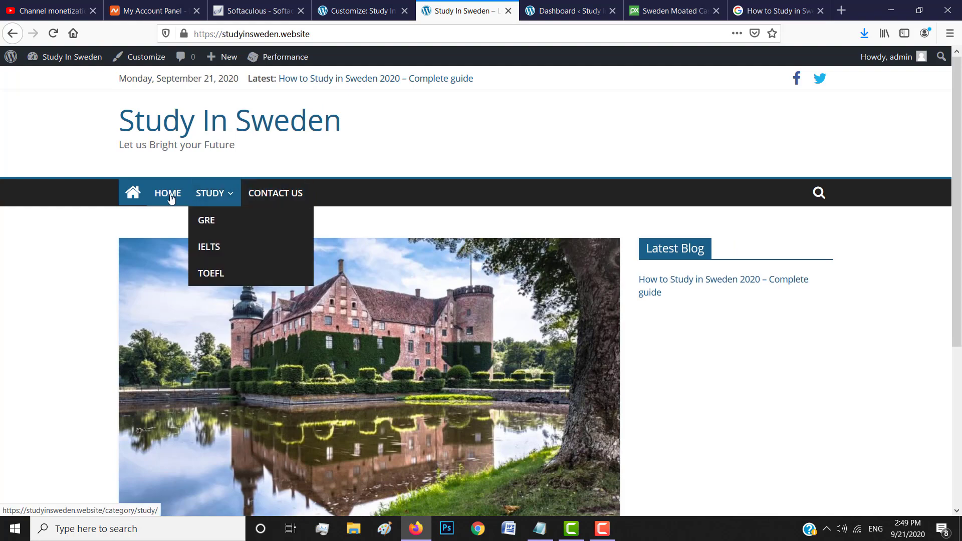
pyautogui.moveTo(222, 200)
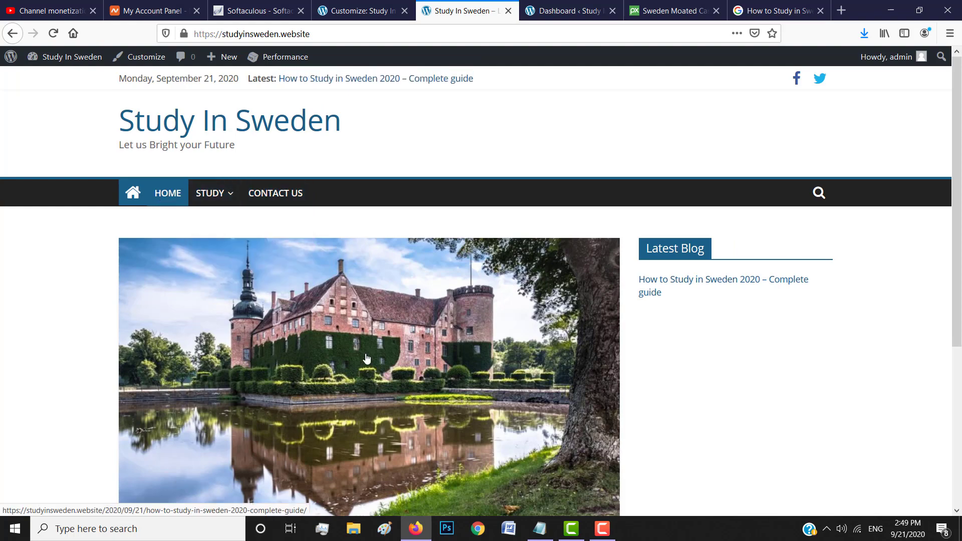
pyautogui.scroll(-3, 374, 283)
pyautogui.scroll(2, 375, 288)
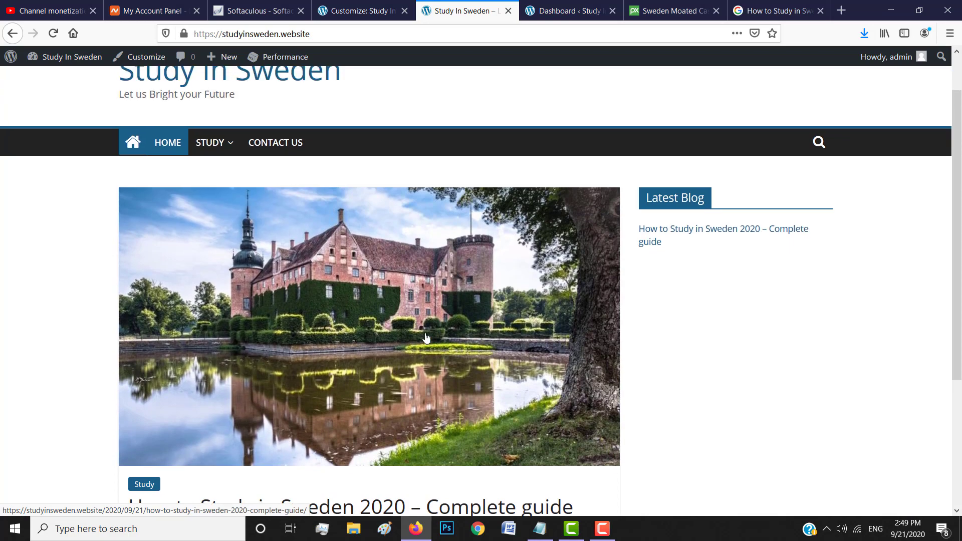
pyautogui.scroll(-4, 367, 321)
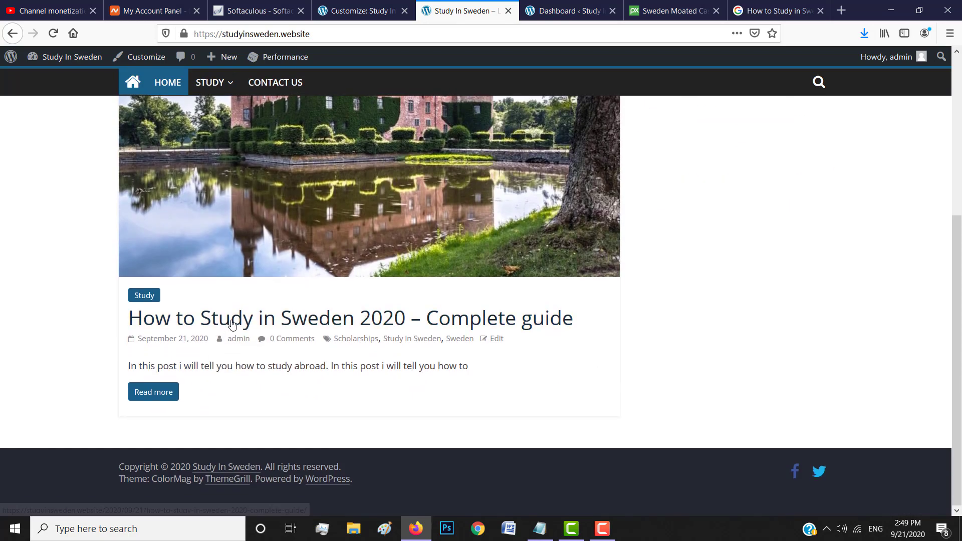
# - Open the post "How to Study in Sweden 2020 – Complete guide" and look through its content and comment area
pyautogui.click(233, 323)
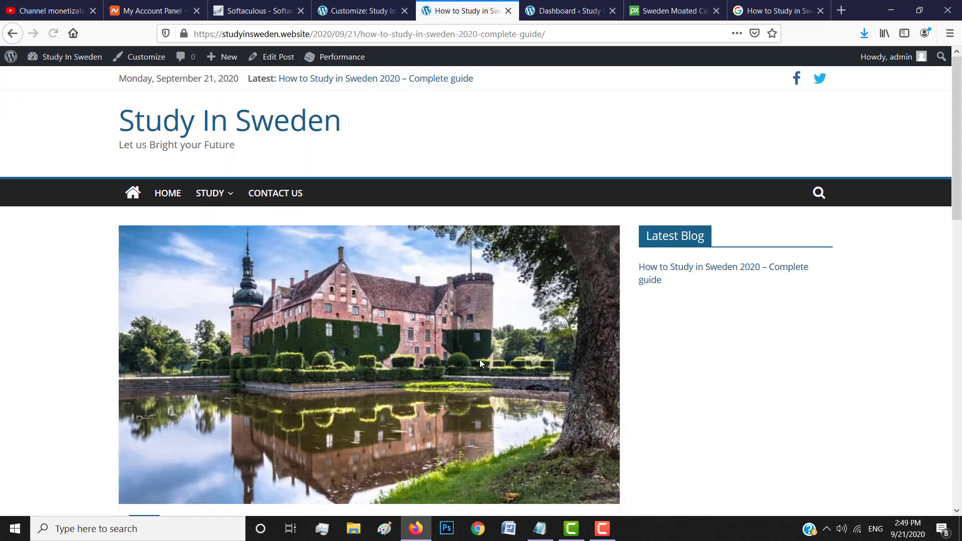
pyautogui.scroll(-3, 479, 360)
pyautogui.scroll(-2, 480, 360)
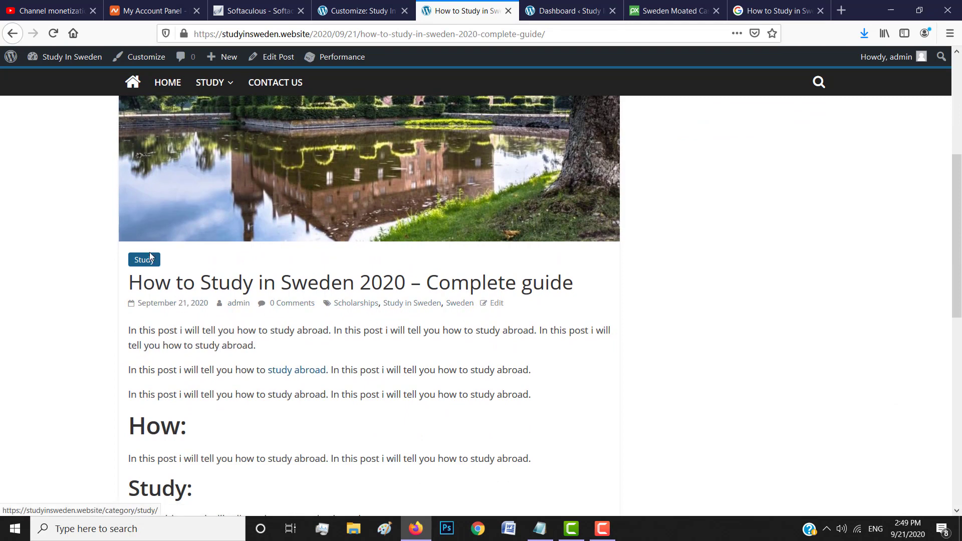
pyautogui.scroll(-10, 338, 379)
pyautogui.scroll(15, 338, 380)
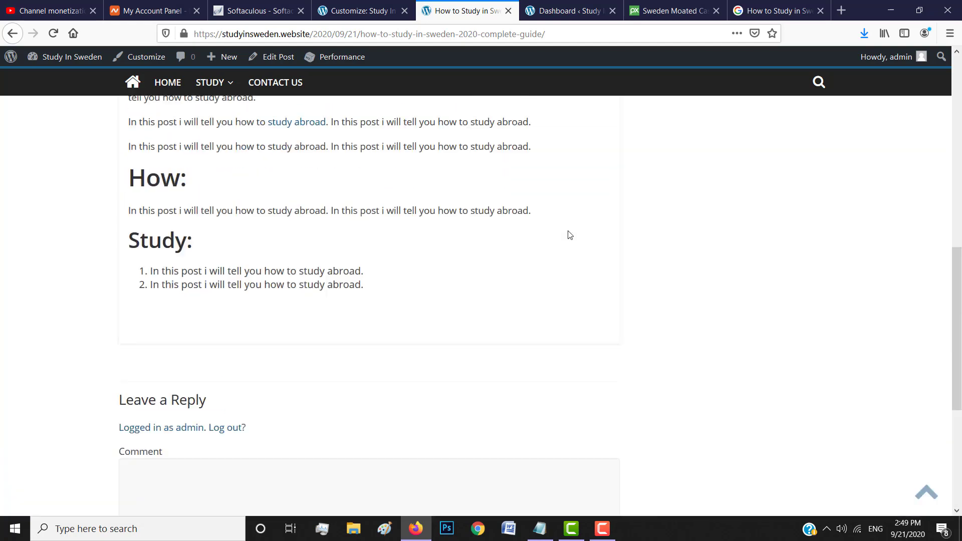
# - Return to the site's admin dashboard and look over its overview boxes and the Posts, Media and Pages sections
pyautogui.click(53, 84)
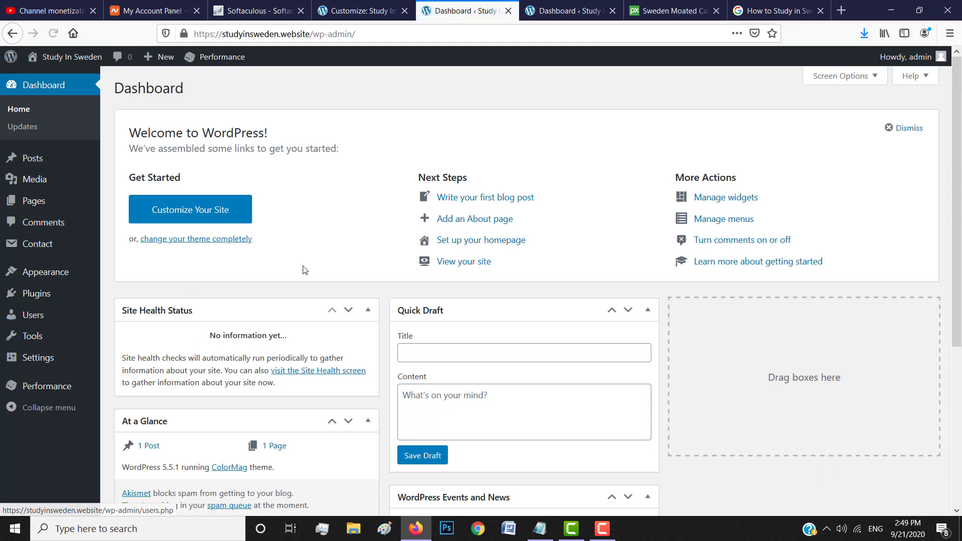
pyautogui.scroll(-1, 305, 283)
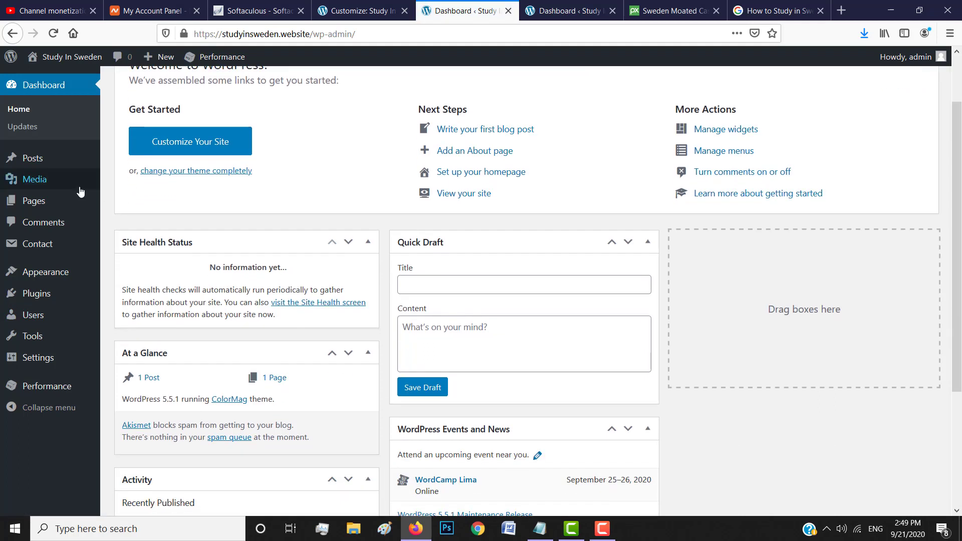
pyautogui.moveTo(44, 158)
pyautogui.moveTo(44, 188)
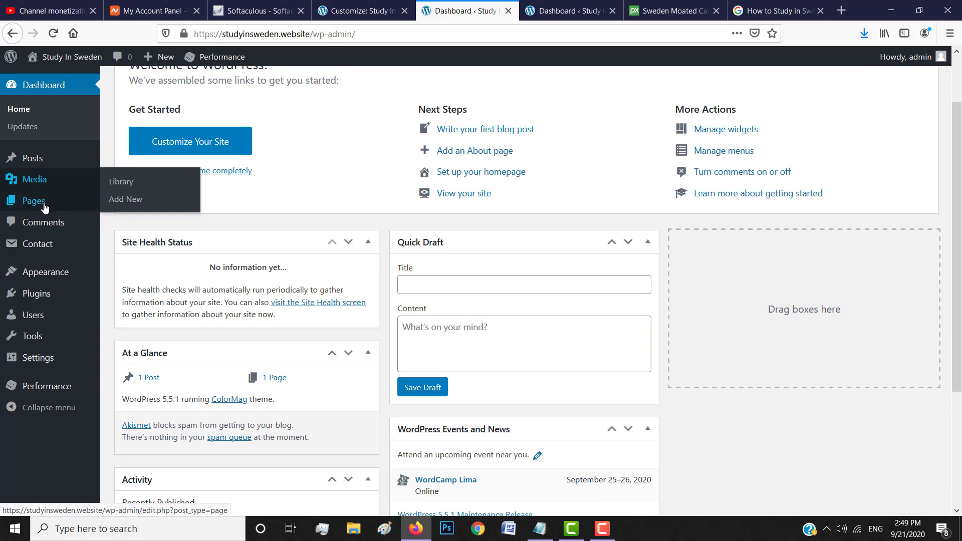
# - Open the site's Comments list and look over the options available for Contact and Appearance
pyautogui.moveTo(44, 207)
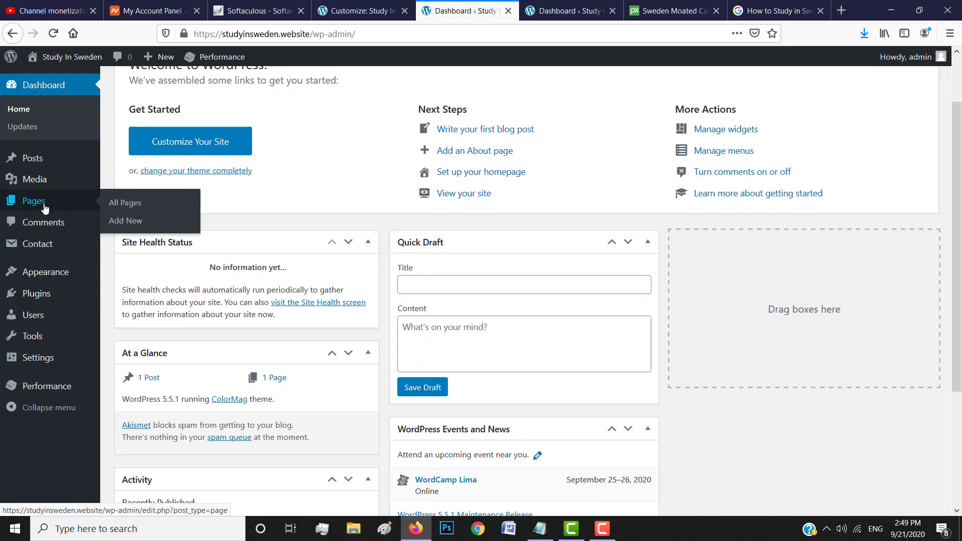
pyautogui.click(62, 226)
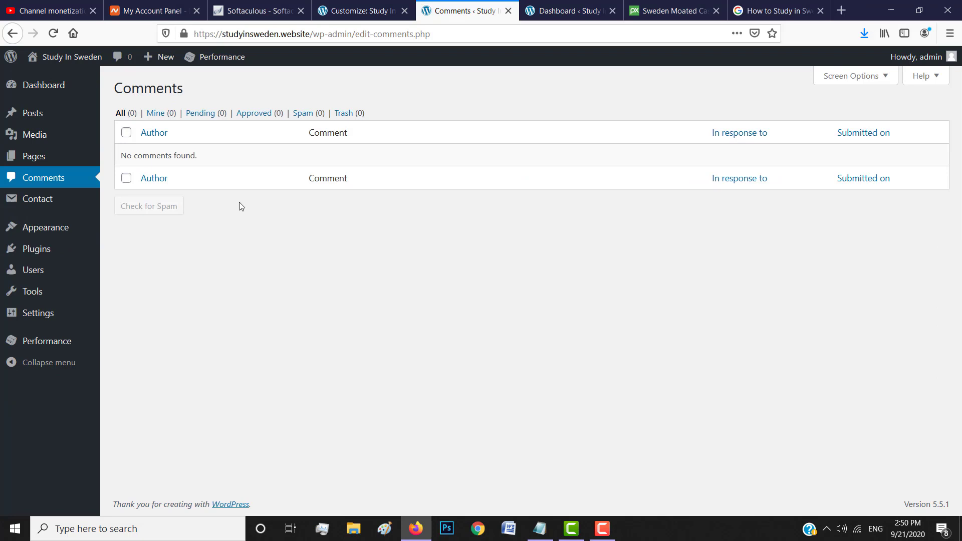
pyautogui.moveTo(44, 203)
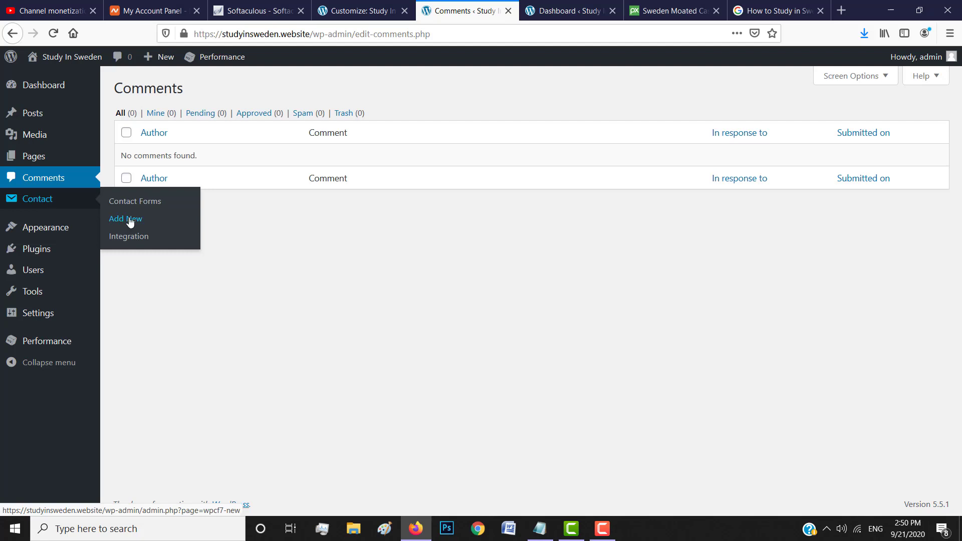
pyautogui.moveTo(70, 230)
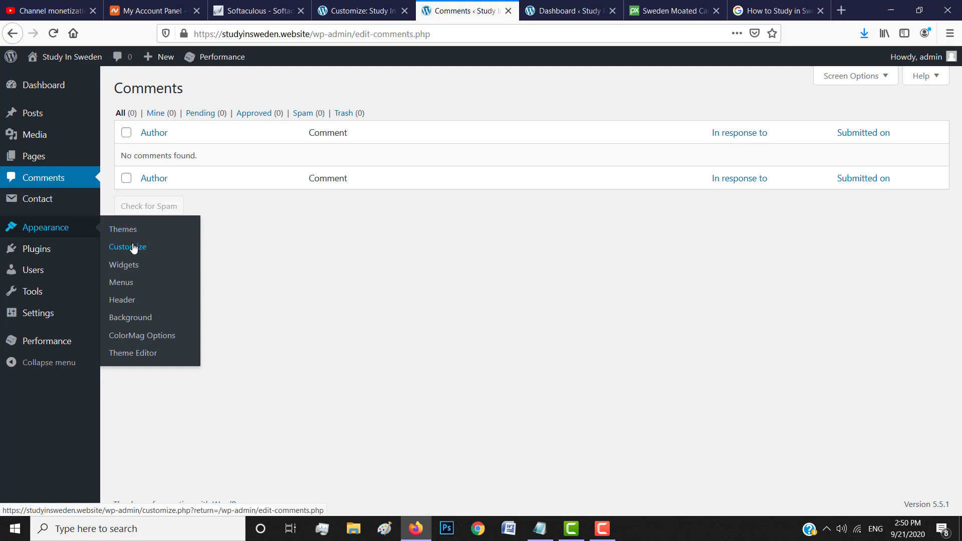
# - Return the site customizer to its main list of sections, and switch back to the Comments page
pyautogui.click(361, 10)
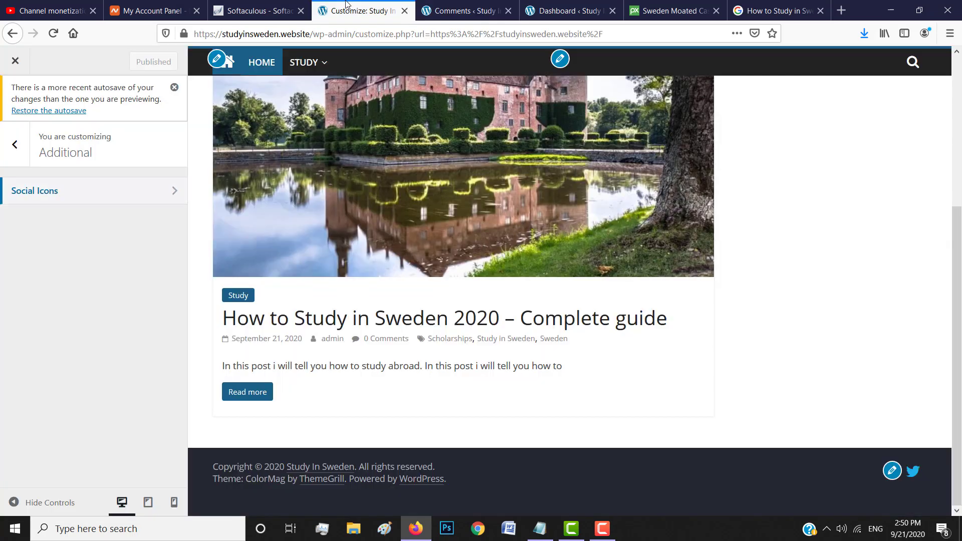
pyautogui.click(16, 145)
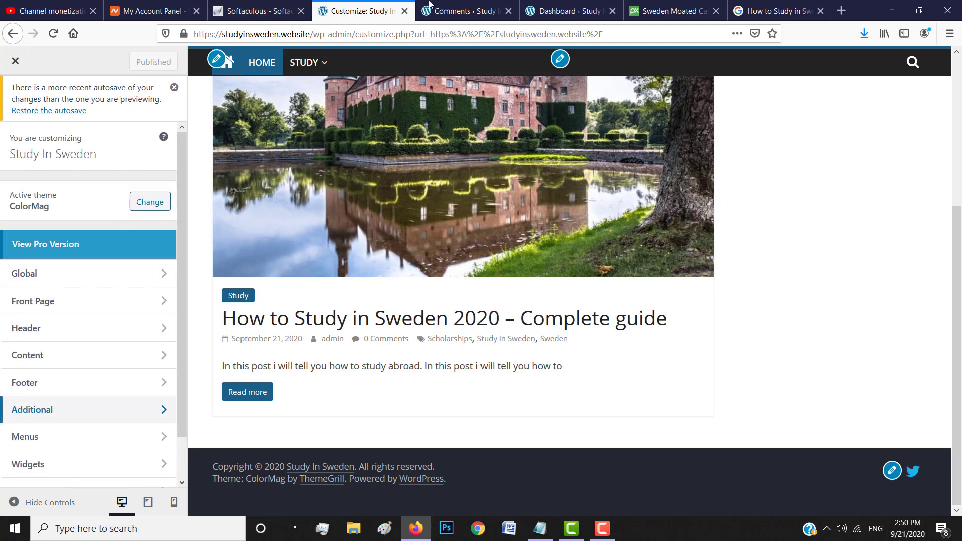
pyautogui.click(458, 11)
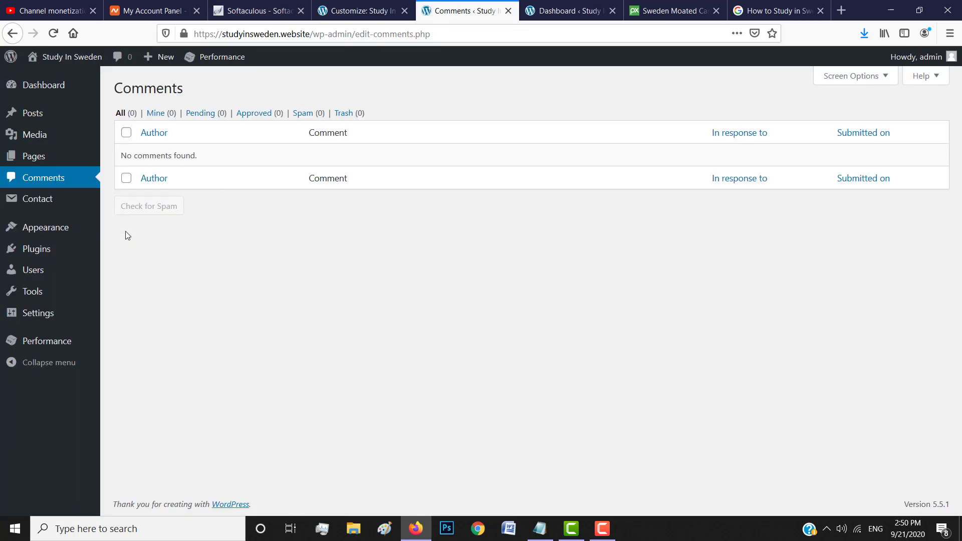
# - Open the Widgets management page and compare it with the Widgets section of the site customizer
pyautogui.moveTo(64, 232)
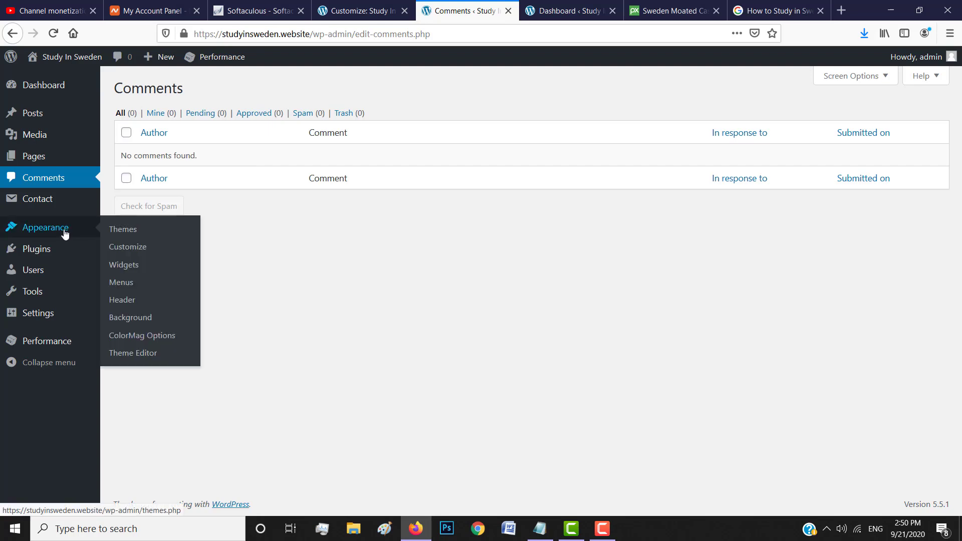
pyautogui.click(125, 266)
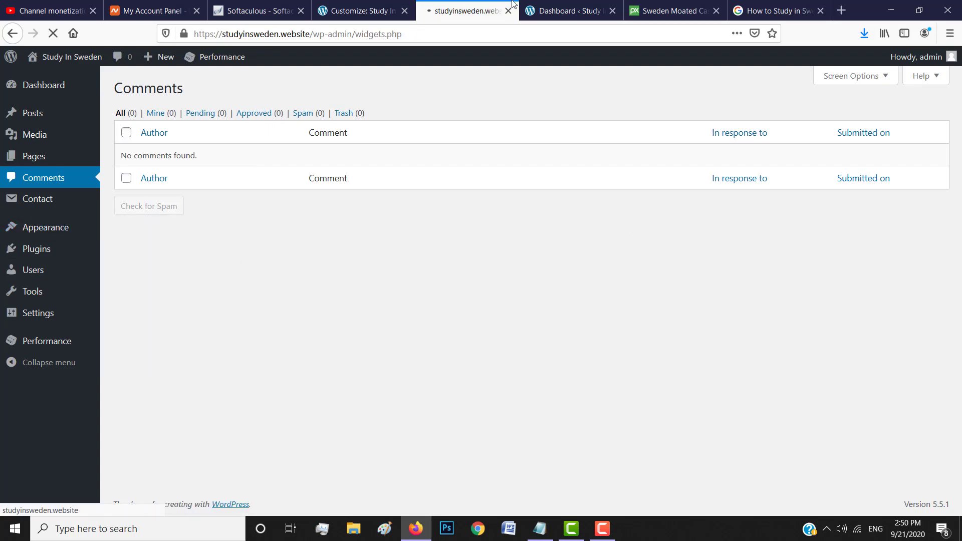
pyautogui.hotkey('ctrl', 'shift', 'Tab')
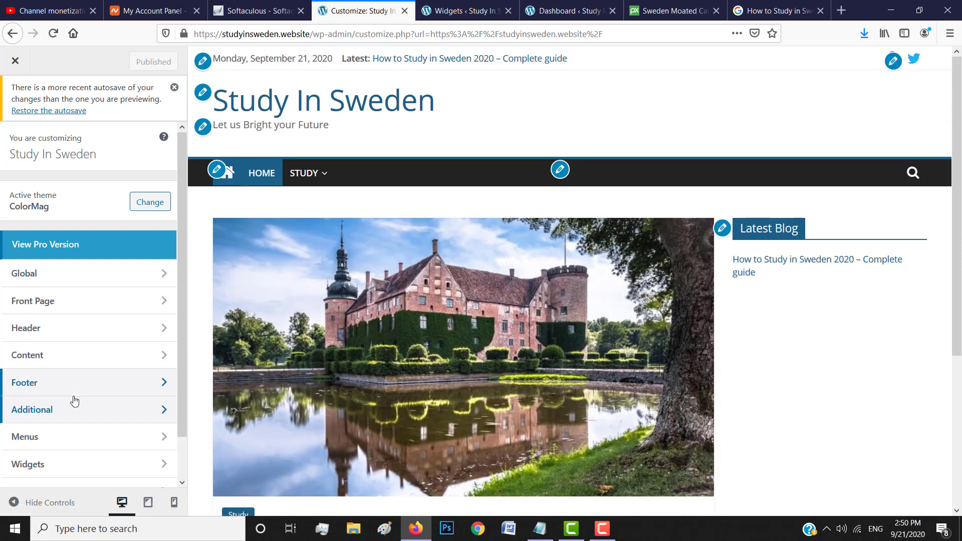
pyautogui.scroll(-2, 23, 466)
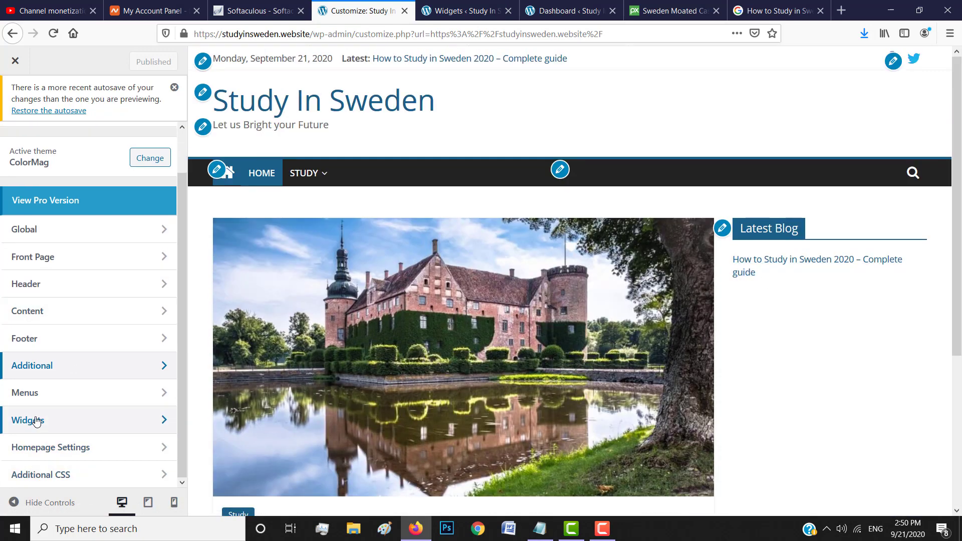
pyautogui.click(500, 5)
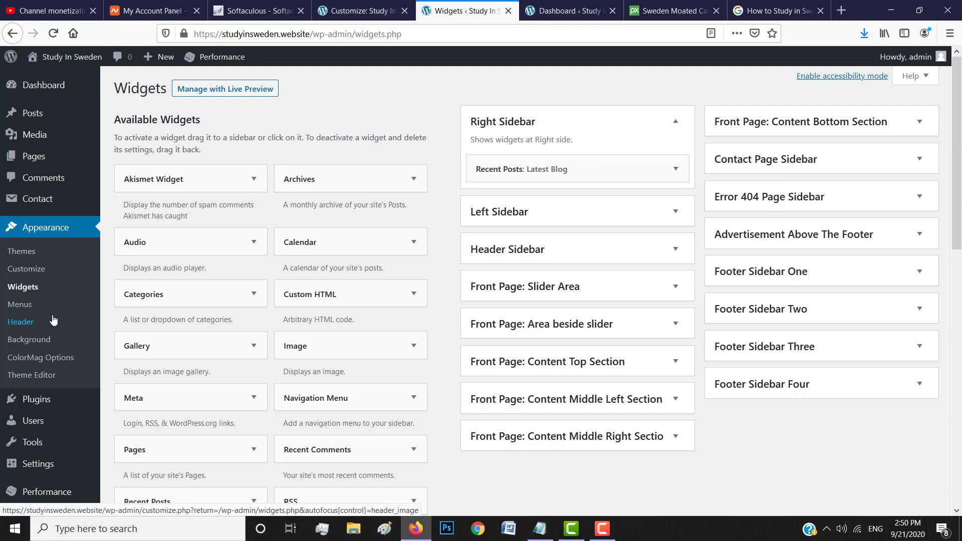
# - Open the ColorMag Options page and look over its getting-started and support links
pyautogui.scroll(-2, 50, 320)
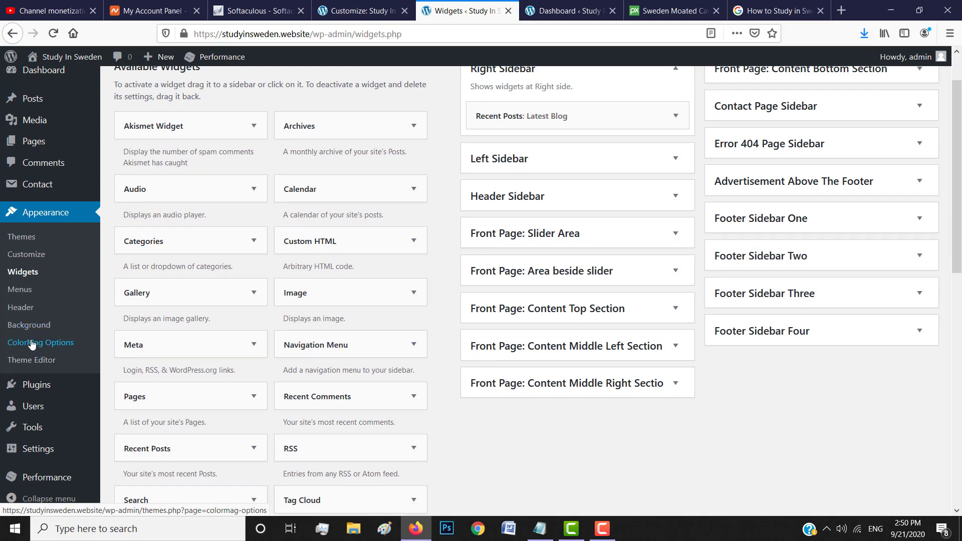
pyautogui.click(37, 344)
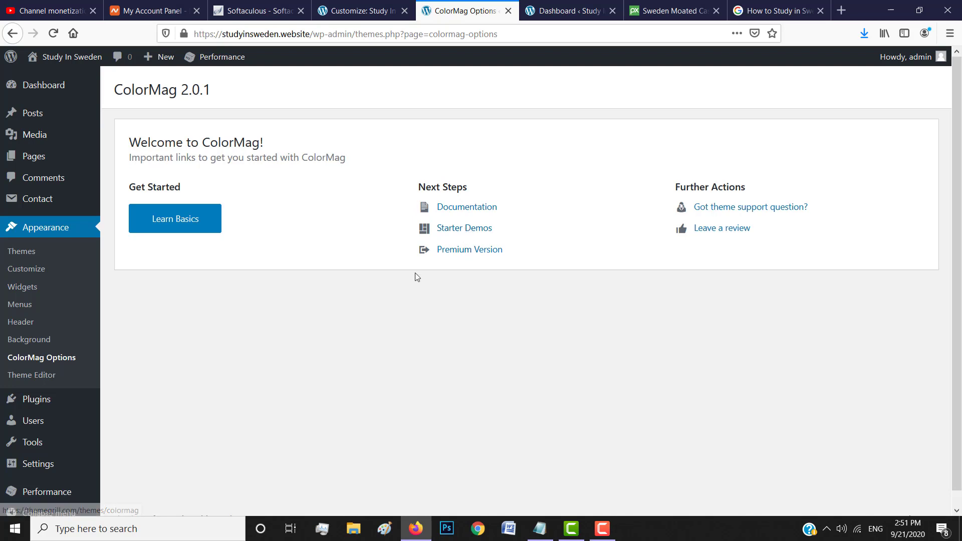
pyautogui.scroll(-1, 166, 358)
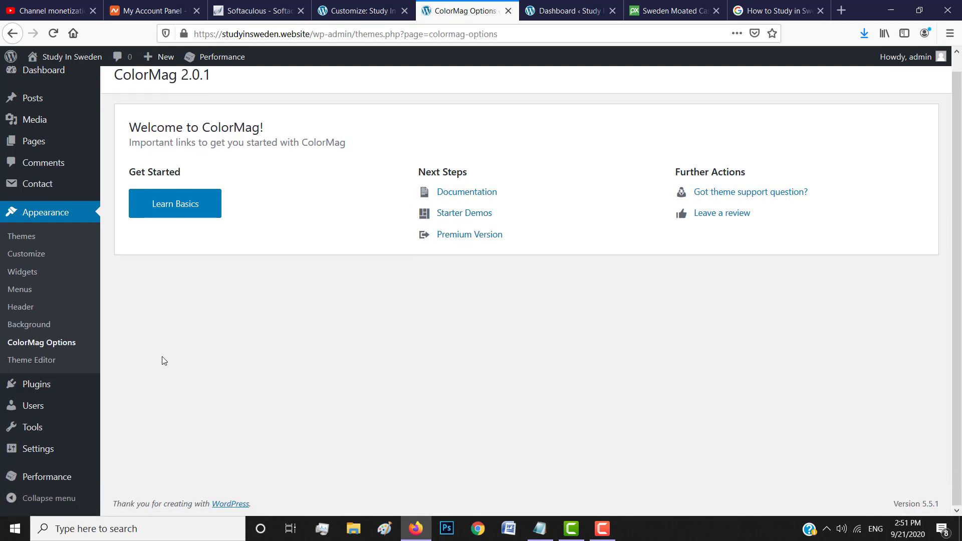
# - Open the Theme Editor and look through the list of ColorMag theme files down to readme.txt
pyautogui.click(39, 364)
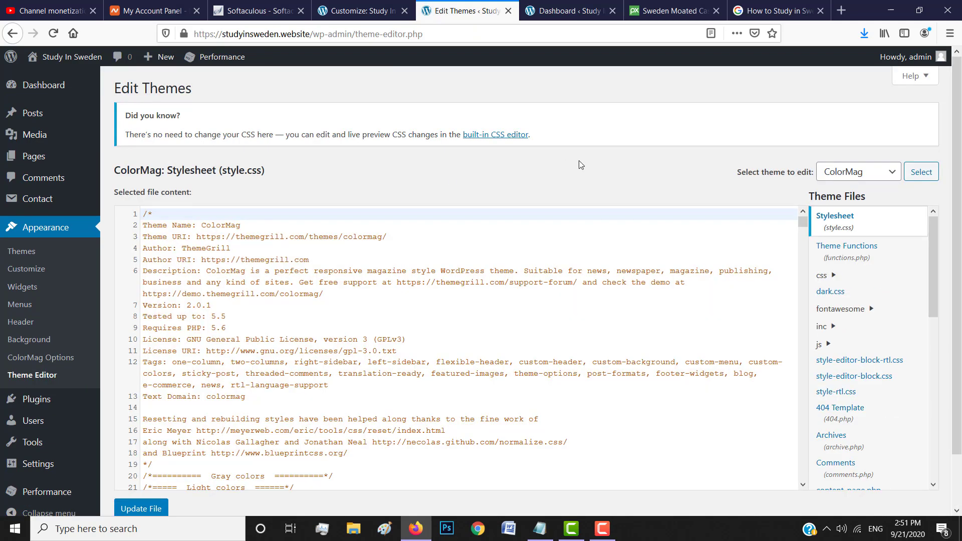
pyautogui.scroll(-2, 578, 164)
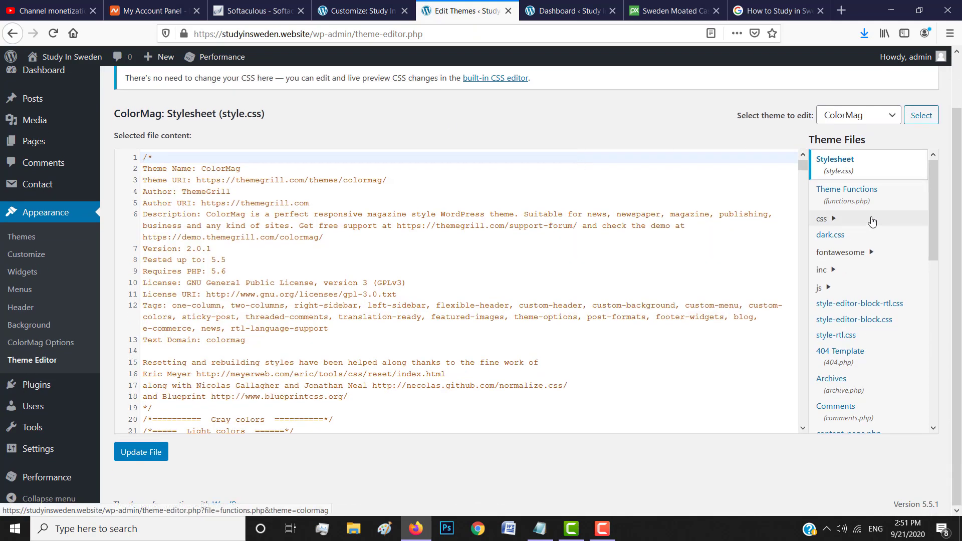
pyautogui.moveTo(933, 169); pyautogui.dragTo(930, 304)
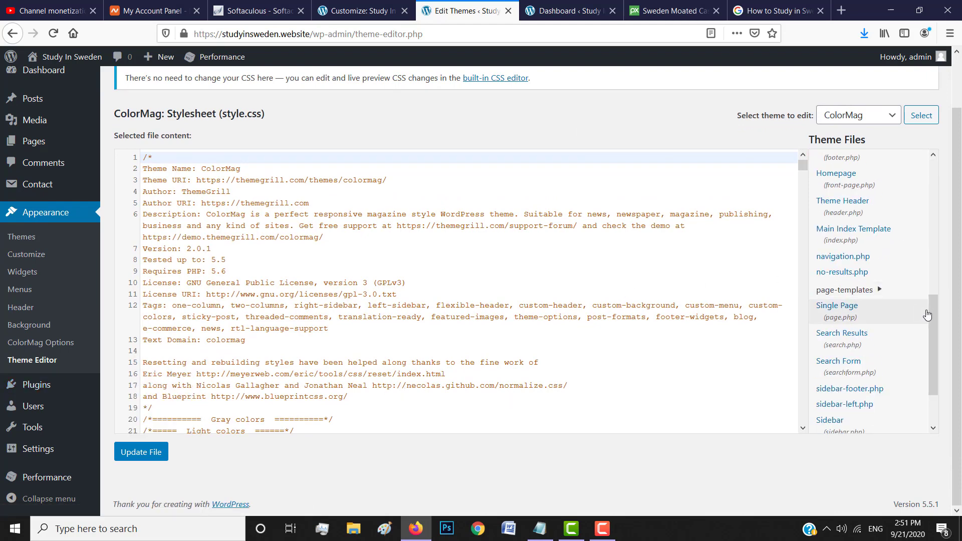
pyautogui.moveTo(930, 311); pyautogui.dragTo(933, 368)
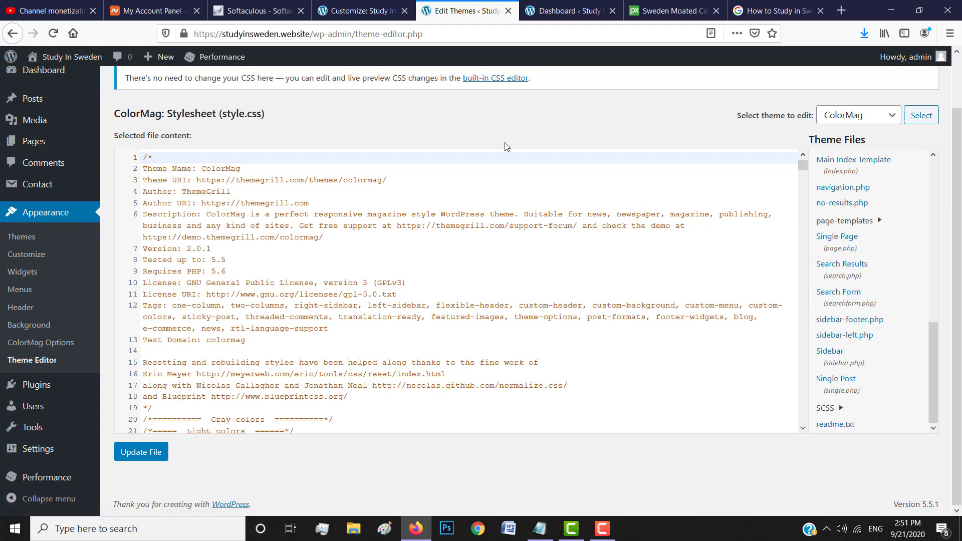
# - Open the post "How to Study in Sweden 2020 – Complete guide" in the customizer preview and review its content and comment area
pyautogui.click(363, 10)
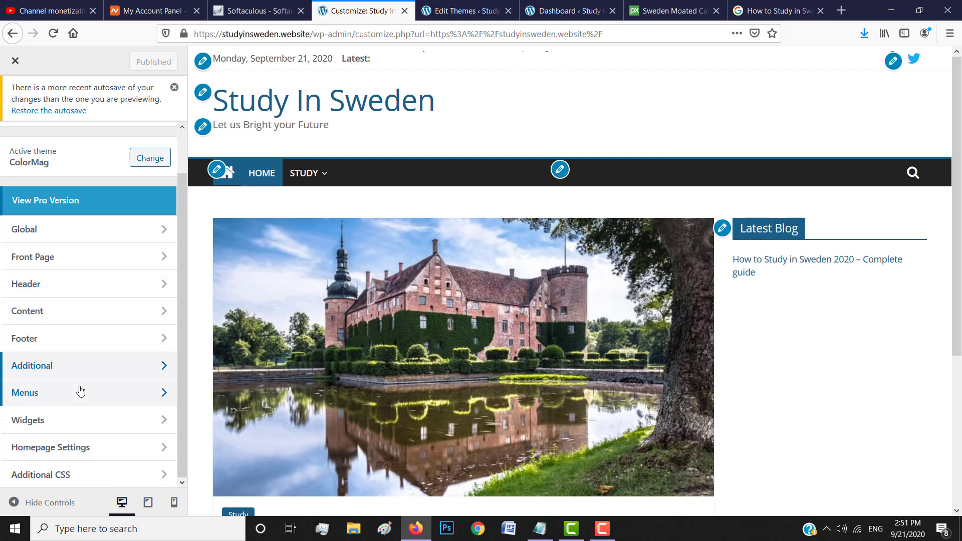
pyautogui.click(466, 10)
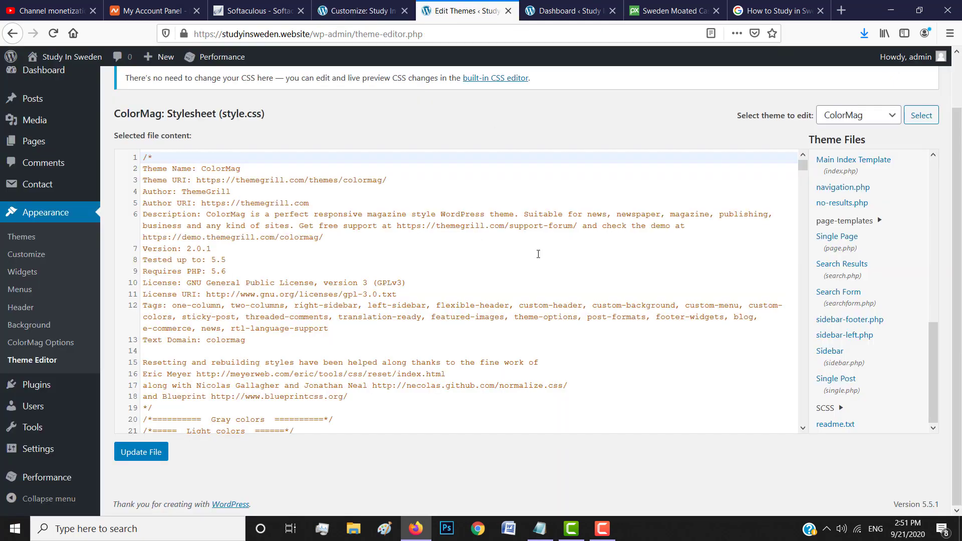
pyautogui.click(363, 10)
pyautogui.scroll(-5, 397, 277)
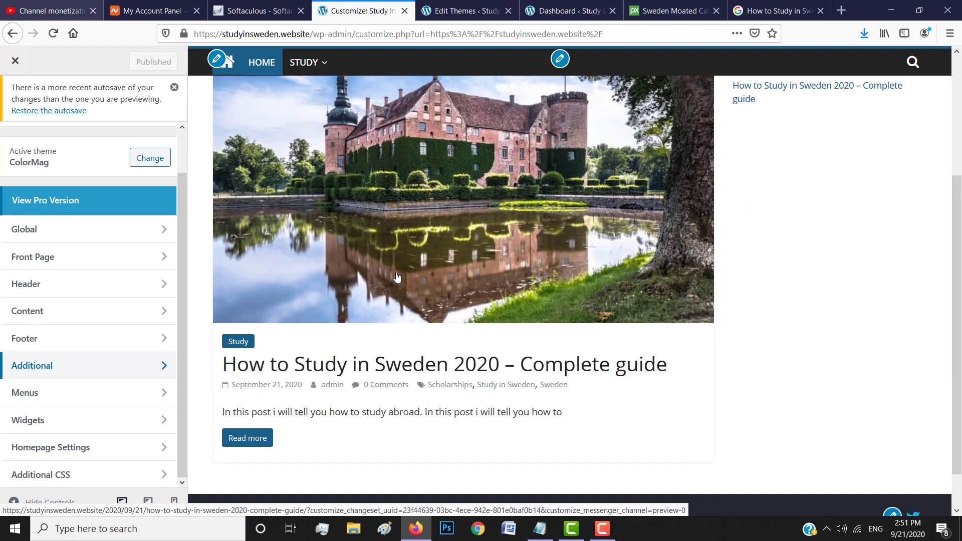
pyautogui.click(406, 325)
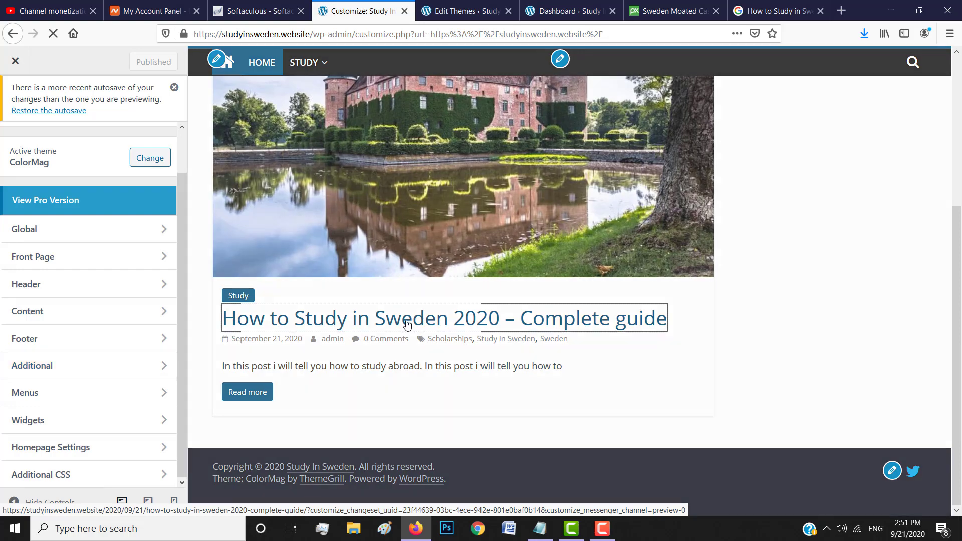
pyautogui.scroll(-10, 406, 317)
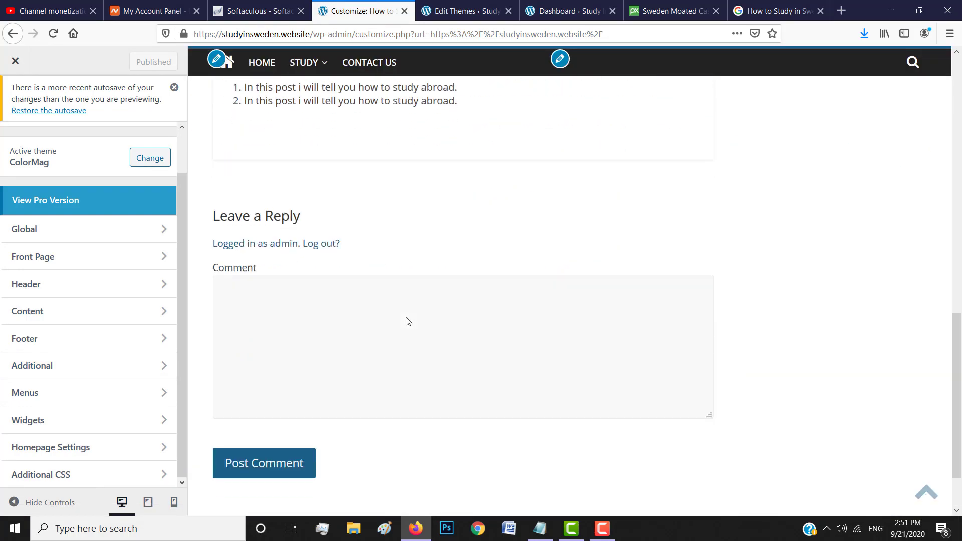
pyautogui.scroll(6, 406, 317)
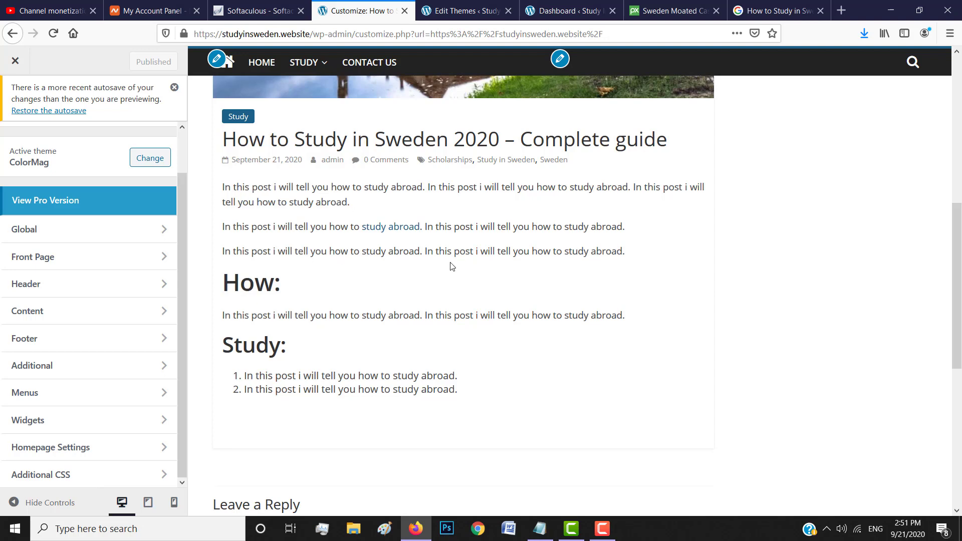
# - Open ColorMag's Single Post template (single.php) in the Theme Editor and look through its code
pyautogui.click(452, 10)
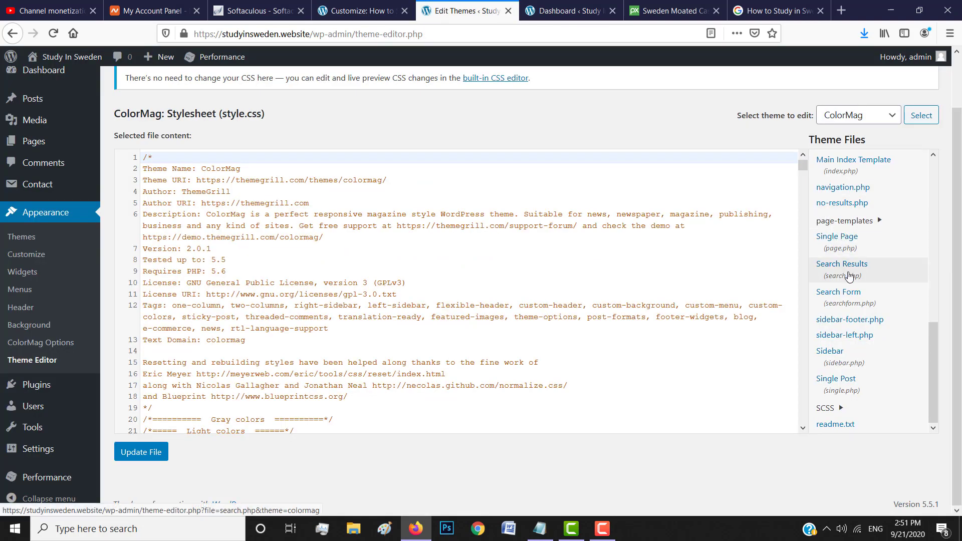
pyautogui.click(841, 383)
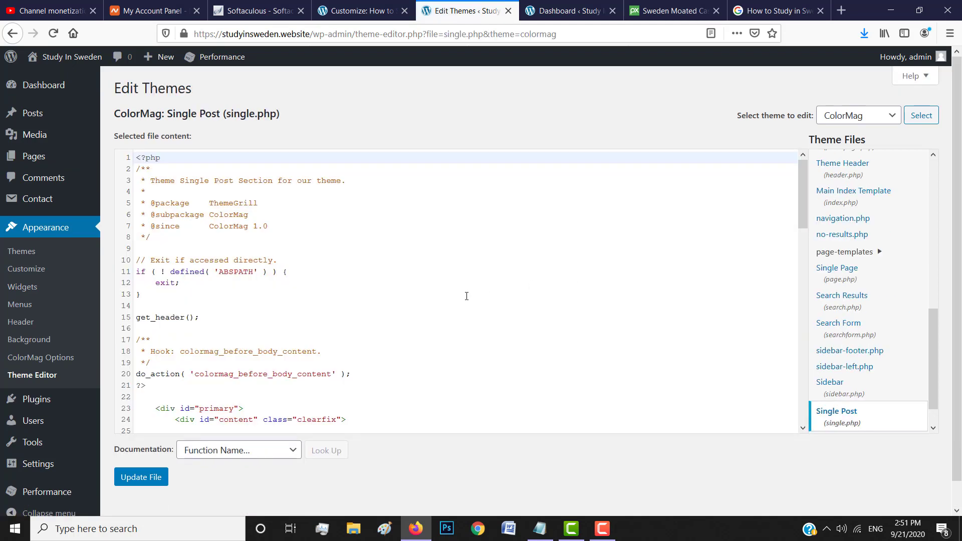
pyautogui.scroll(-5, 462, 297)
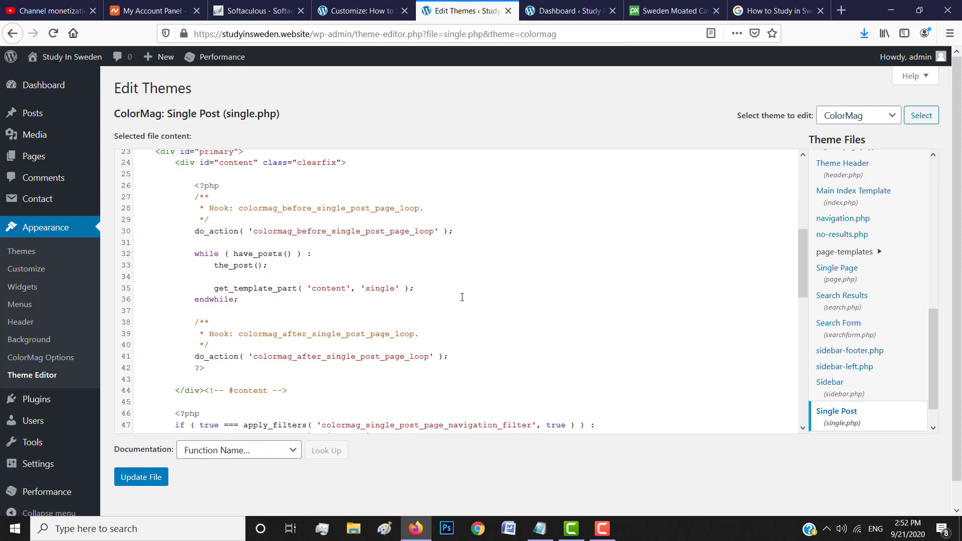
# - Open the list of site users and bring up the form for adding a new user
pyautogui.moveTo(70, 421)
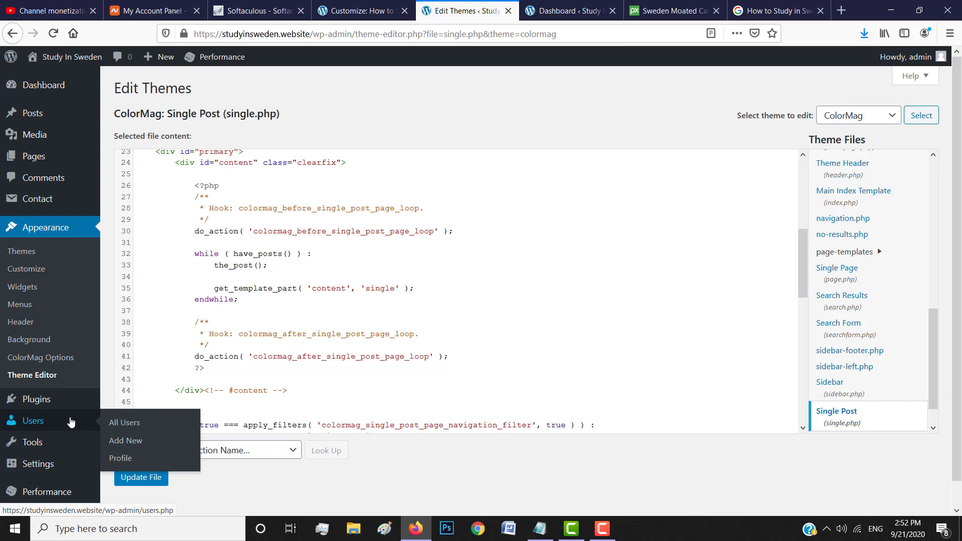
pyautogui.moveTo(37, 403)
pyautogui.click(34, 422)
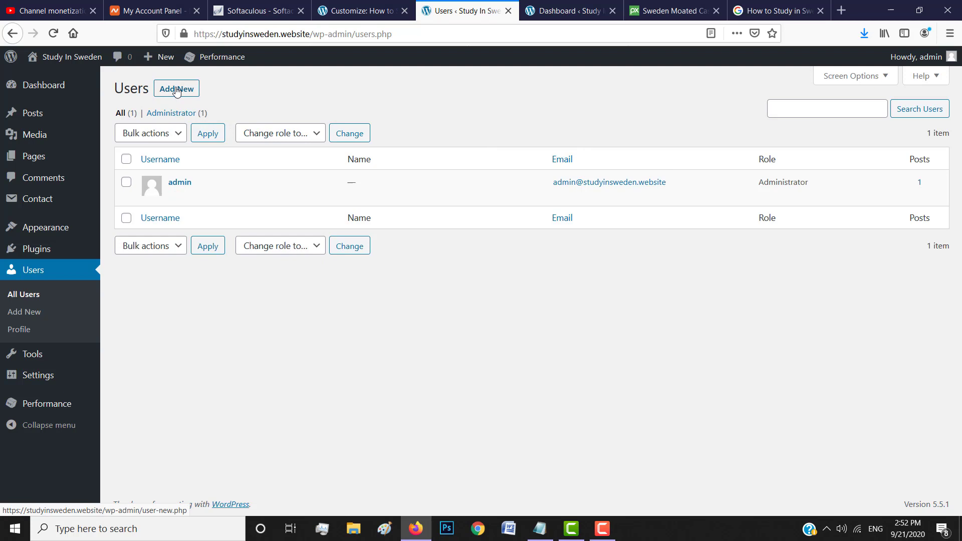
pyautogui.click(176, 90)
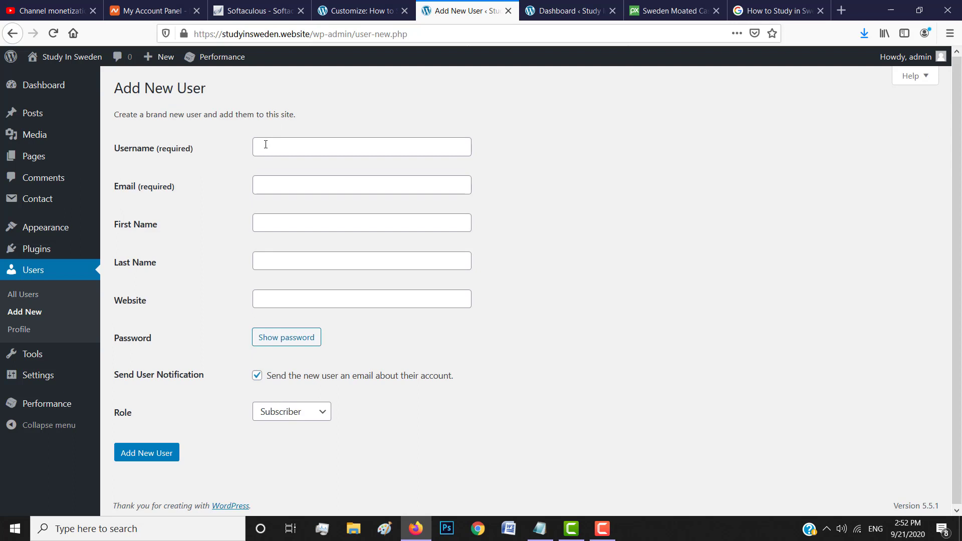
# - Enter USEr2 as the new user's username, and view the available roles while keeping Subscriber selected
pyautogui.click(266, 144)
pyautogui.write('USE')
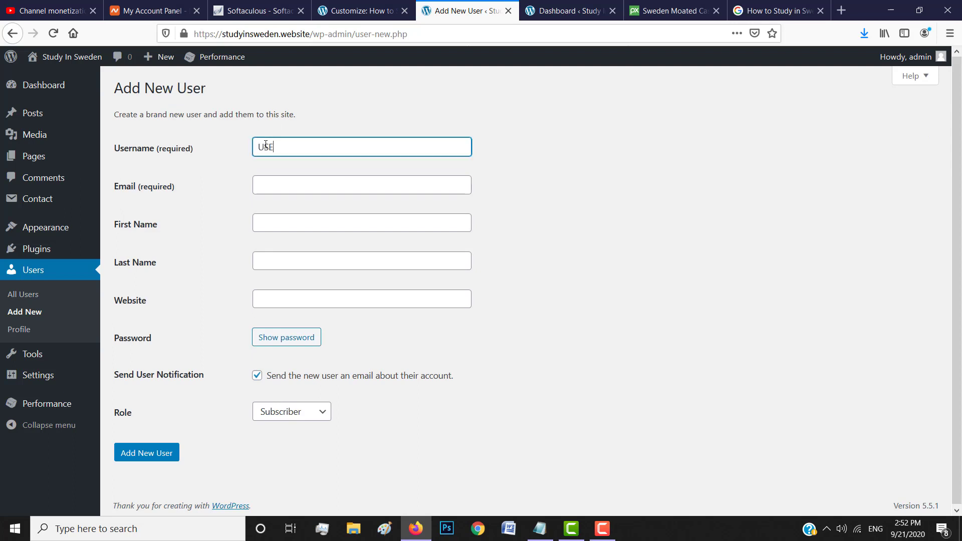
pyautogui.write('r2')
pyautogui.click(263, 181)
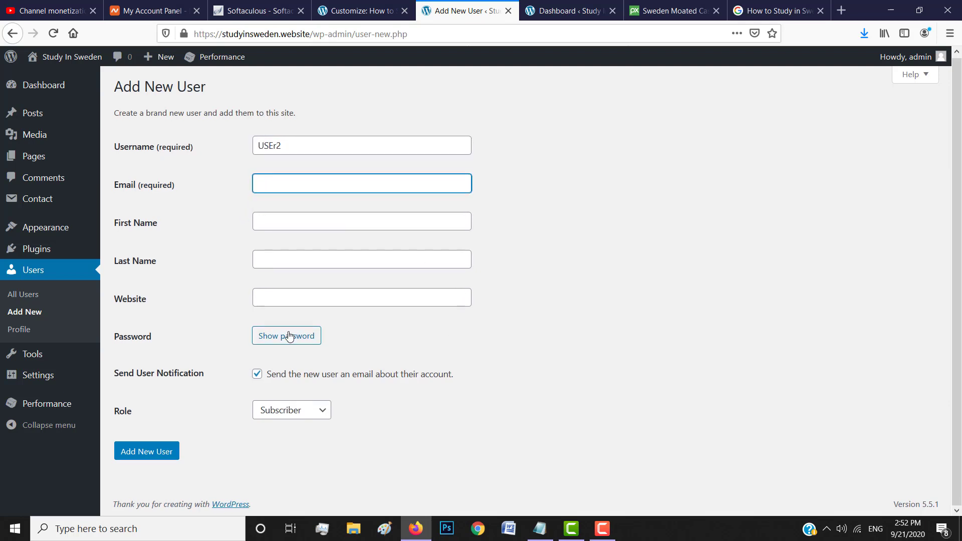
pyautogui.click(300, 413)
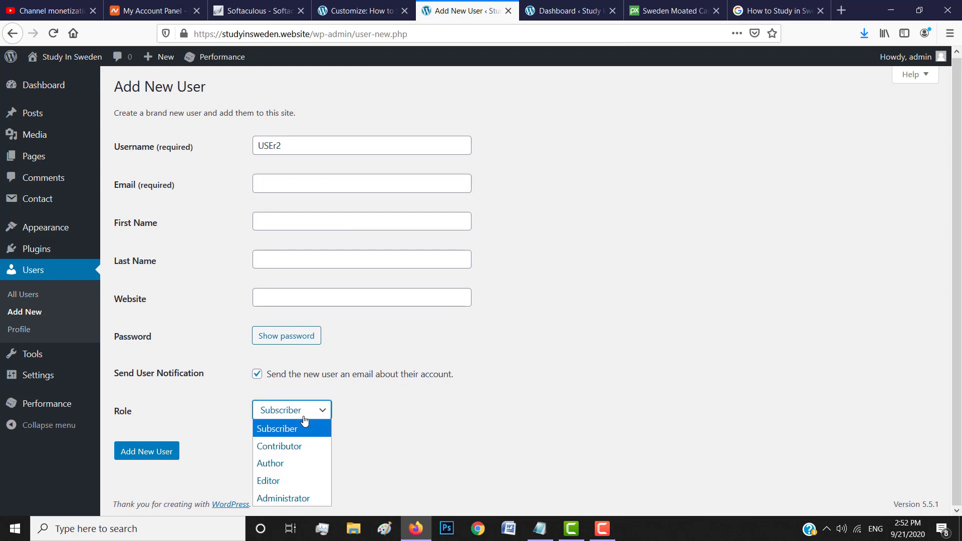
pyautogui.click(470, 416)
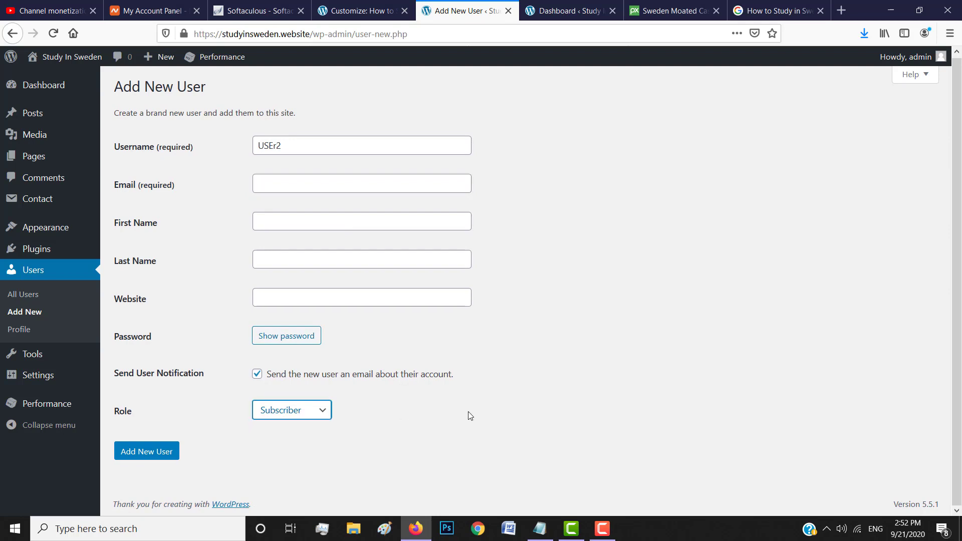
# - Look through the role options for the new user, from Subscriber to Administrator, leaving the role at Subscriber
pyautogui.click(309, 414)
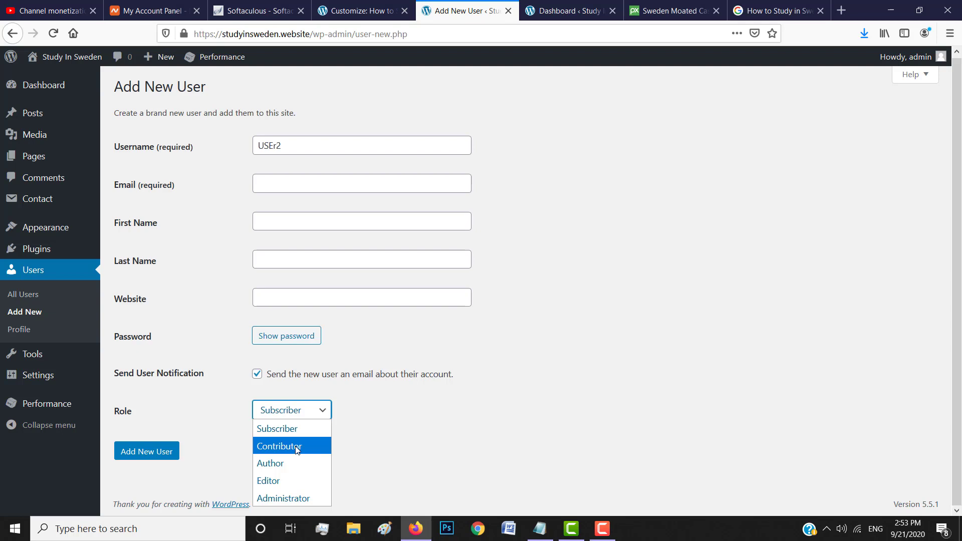
pyautogui.moveTo(40, 114)
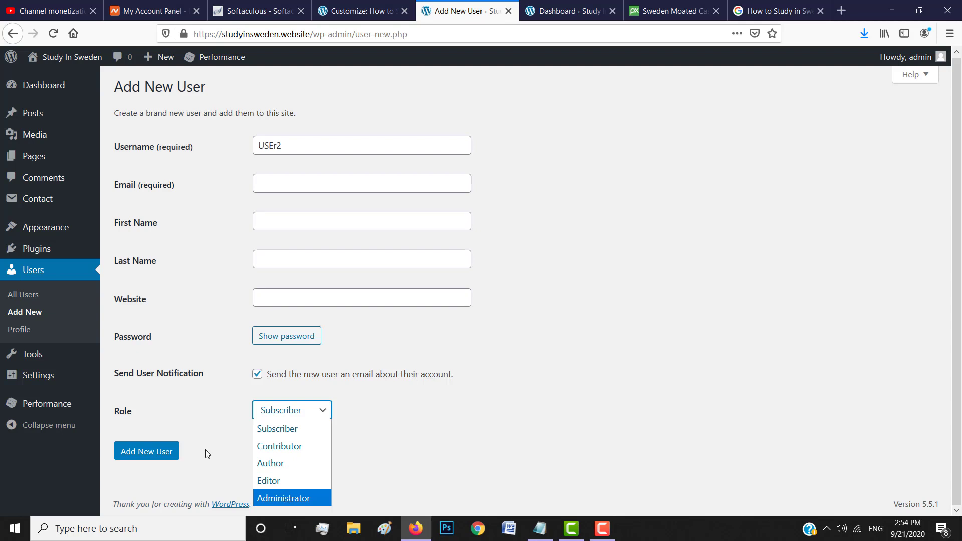
pyautogui.click(386, 421)
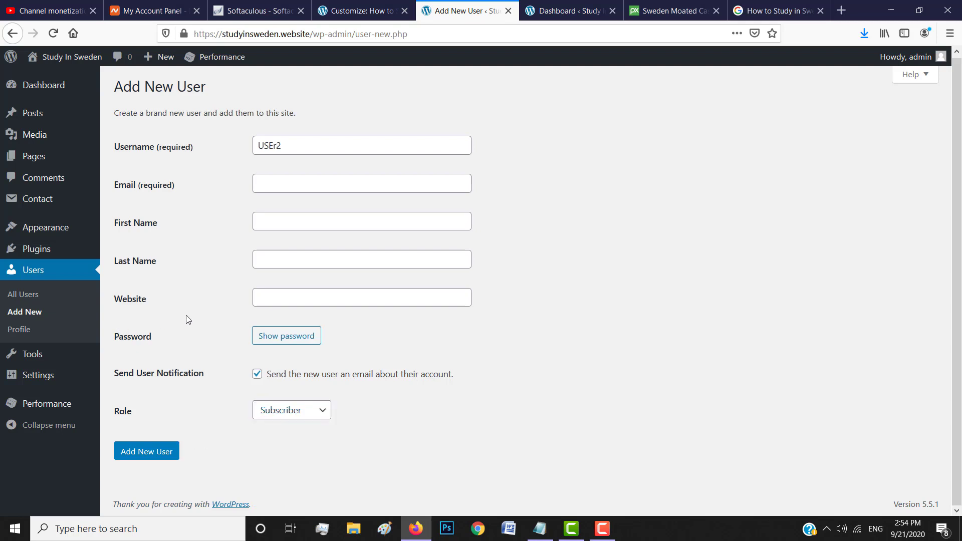
# - Open the current user's profile page, decline saving the login in the browser, and go to the First Name field
pyautogui.click(30, 331)
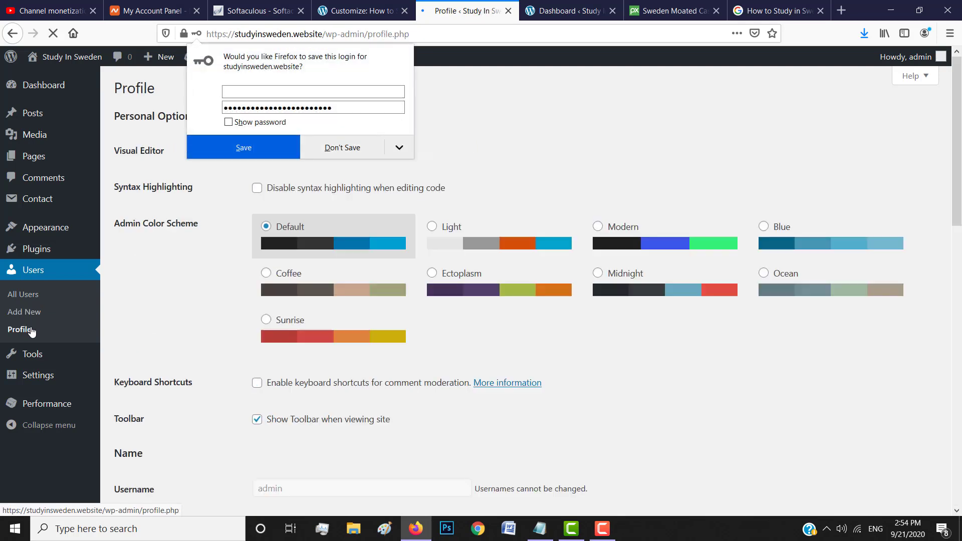
pyautogui.click(343, 153)
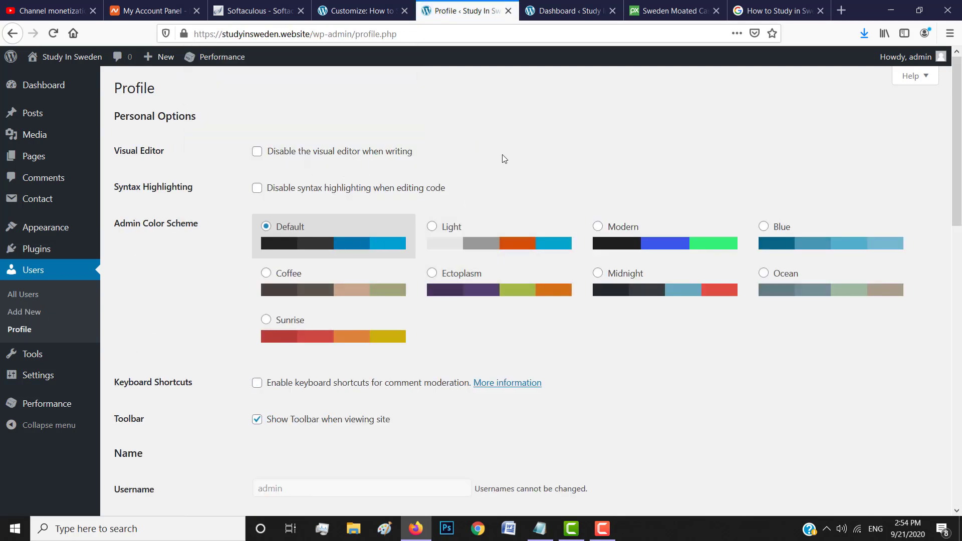
pyautogui.scroll(-7, 487, 274)
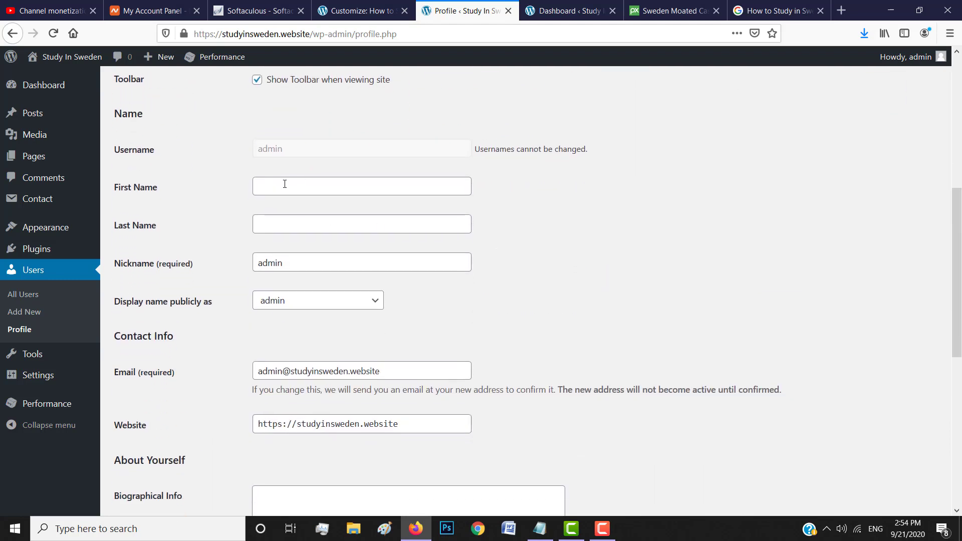
pyautogui.click(285, 184)
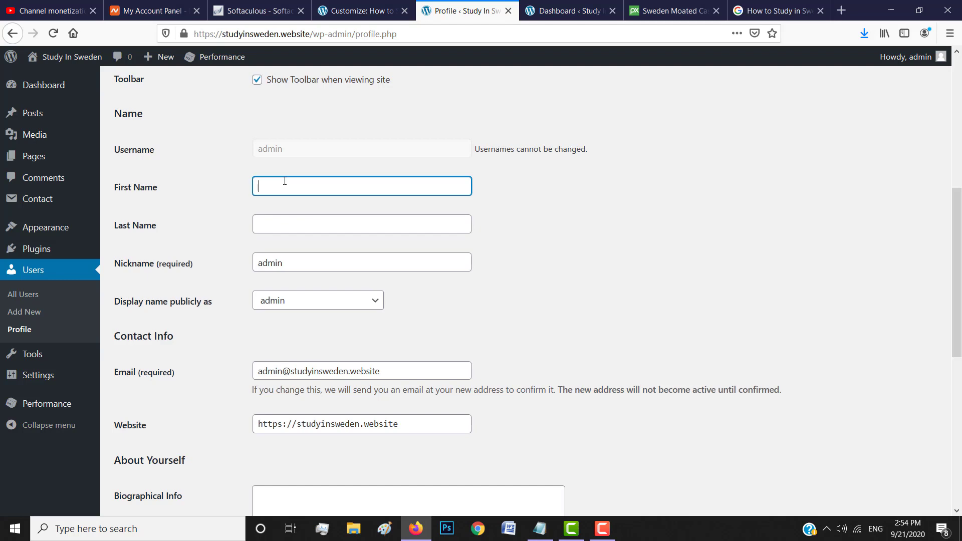
# - Open the live site's home page, then read through the post "How to Study in Sweden 2020 – Complete guide" including its comment area
pyautogui.click(563, 9)
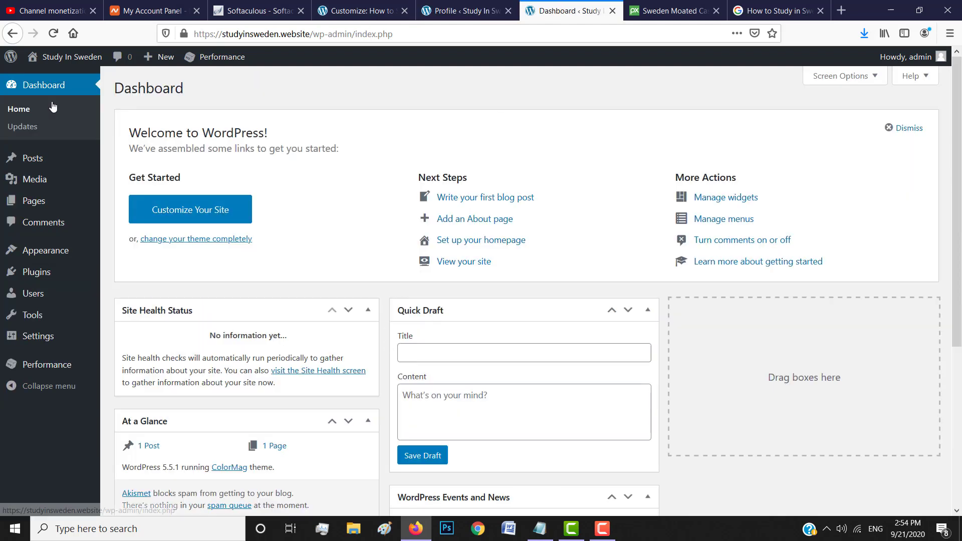
pyautogui.click(48, 80)
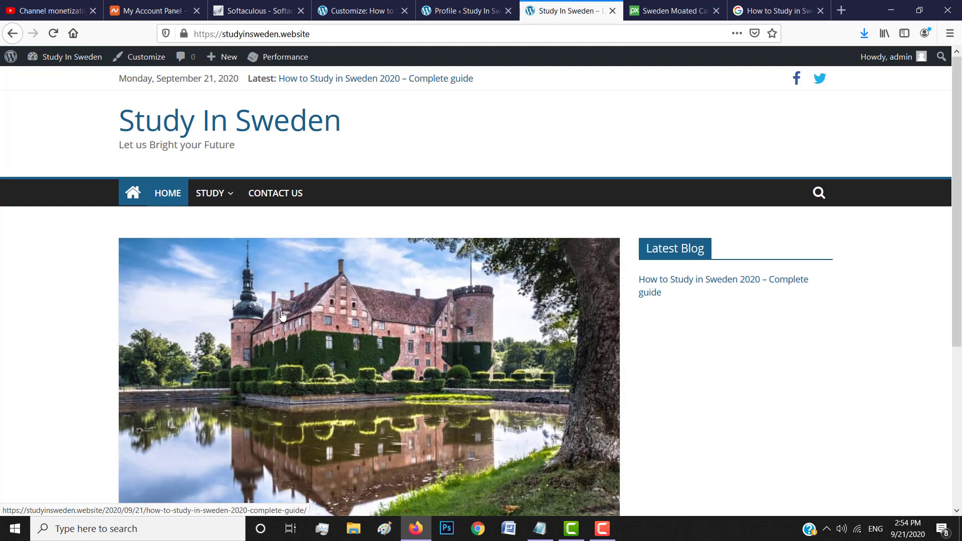
pyautogui.click(280, 313)
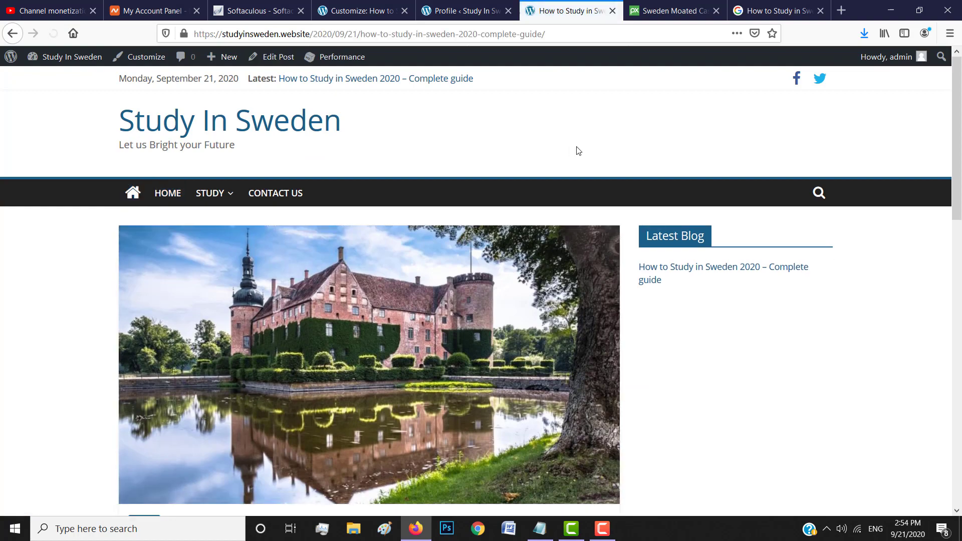
pyautogui.scroll(-5, 510, 372)
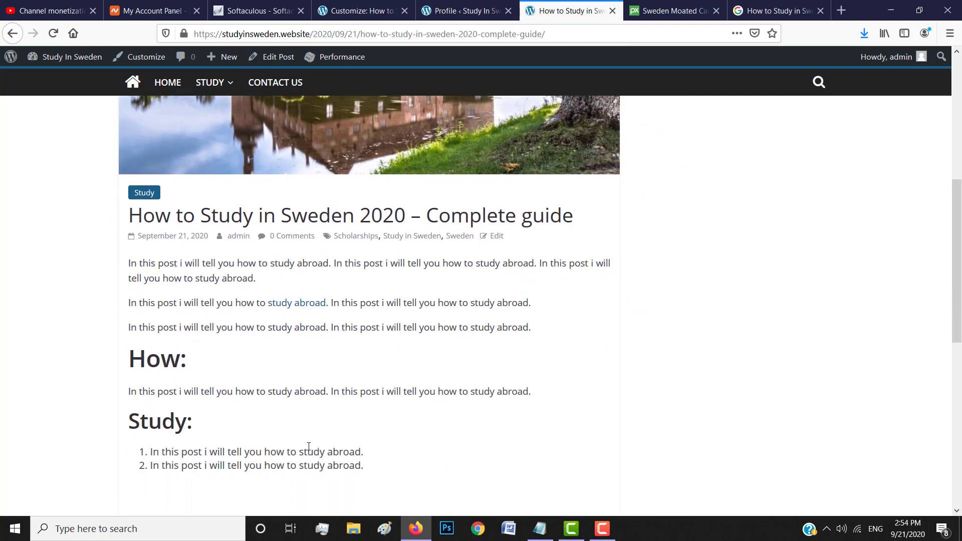
pyautogui.scroll(-8, 308, 446)
pyautogui.scroll(3, 397, 231)
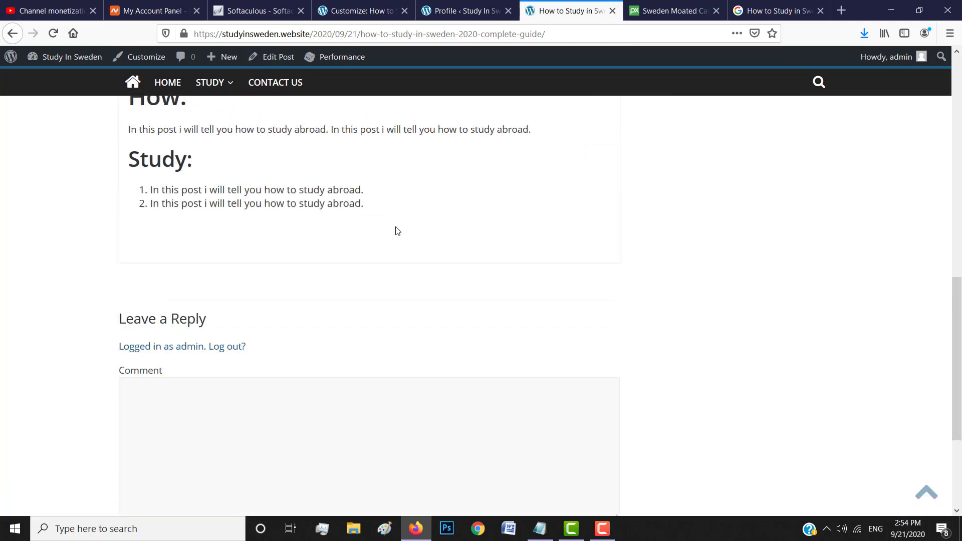
pyautogui.scroll(7, 398, 231)
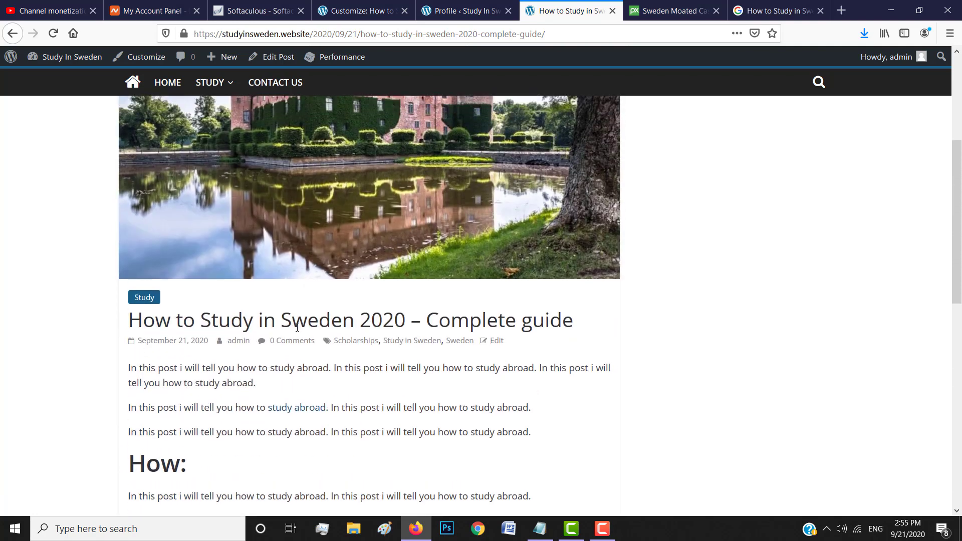
# - Open the archive page of the post's author and look over the post listed there
pyautogui.click(238, 341)
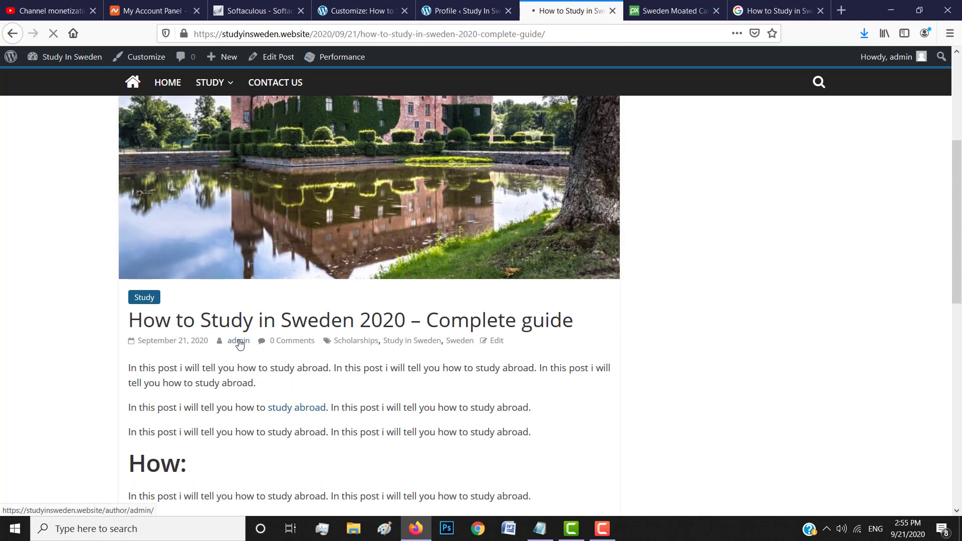
pyautogui.scroll(-1, 519, 311)
pyautogui.scroll(-5, 519, 311)
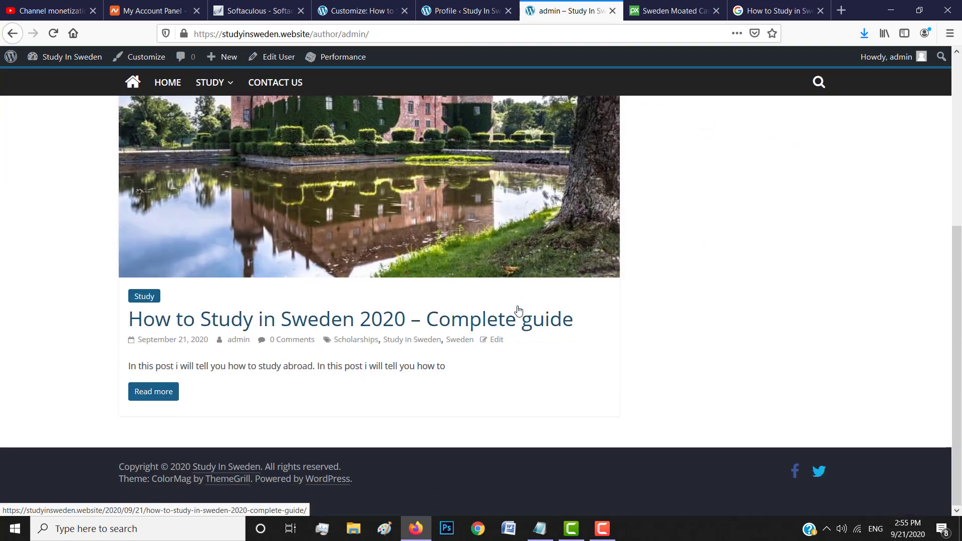
# - Return to the user profile and review its contact info, biographical info, profile picture and account management sections
pyautogui.click(496, 6)
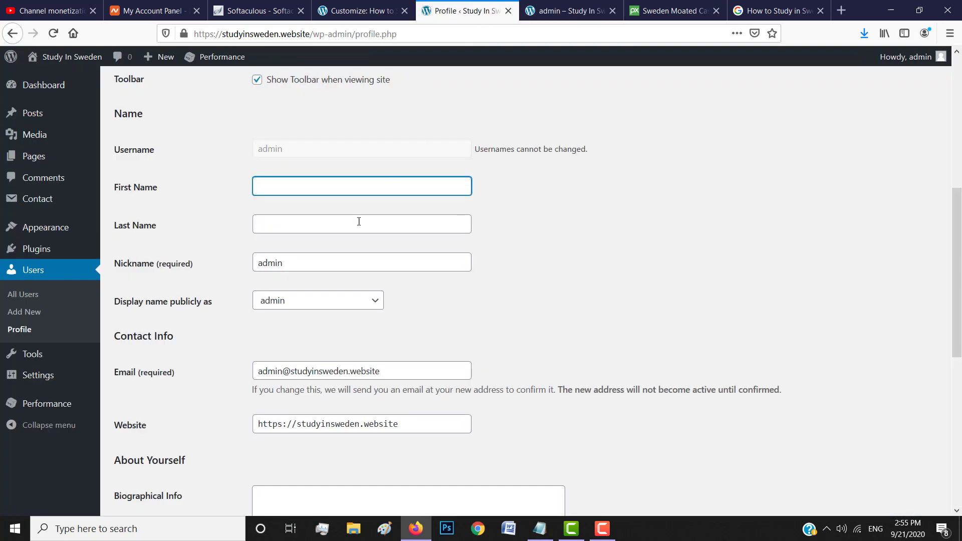
pyautogui.scroll(-4, 535, 281)
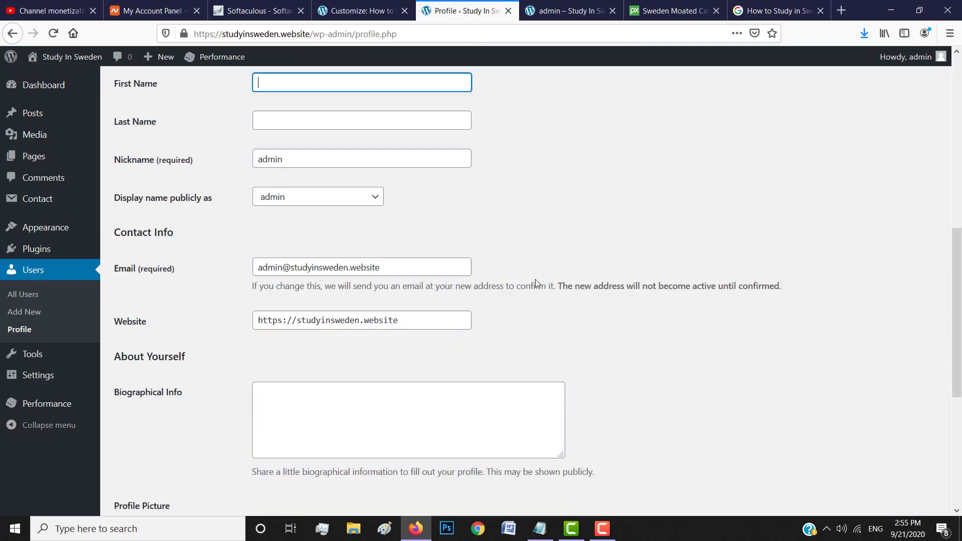
pyautogui.click(290, 268)
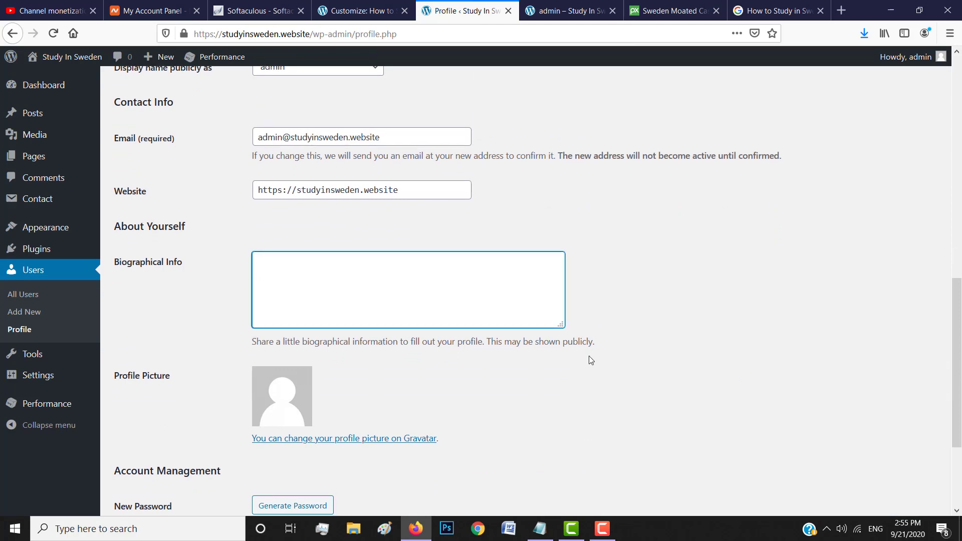
pyautogui.scroll(-3, 588, 356)
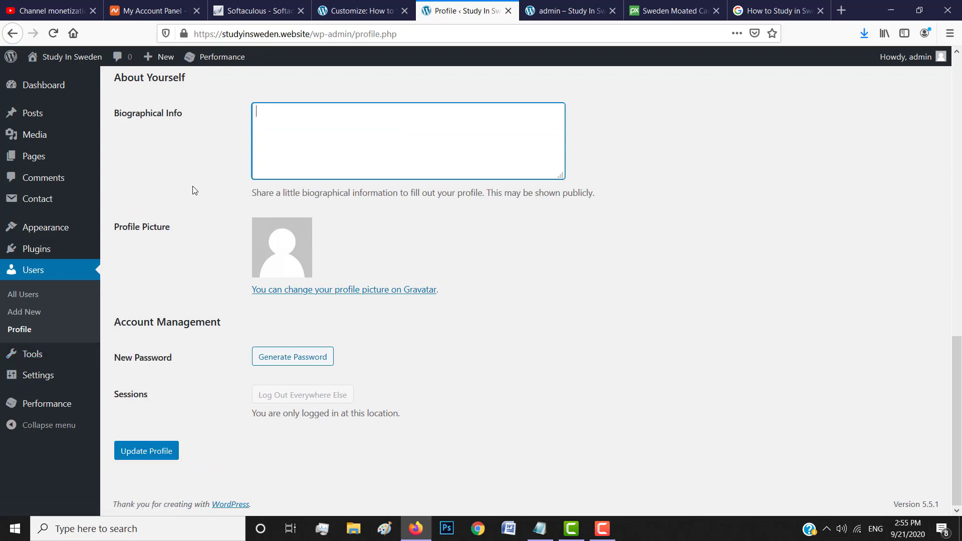
# - Open the General Settings and review the site title, tagline, site addresses, administration email and membership option
pyautogui.moveTo(48, 375)
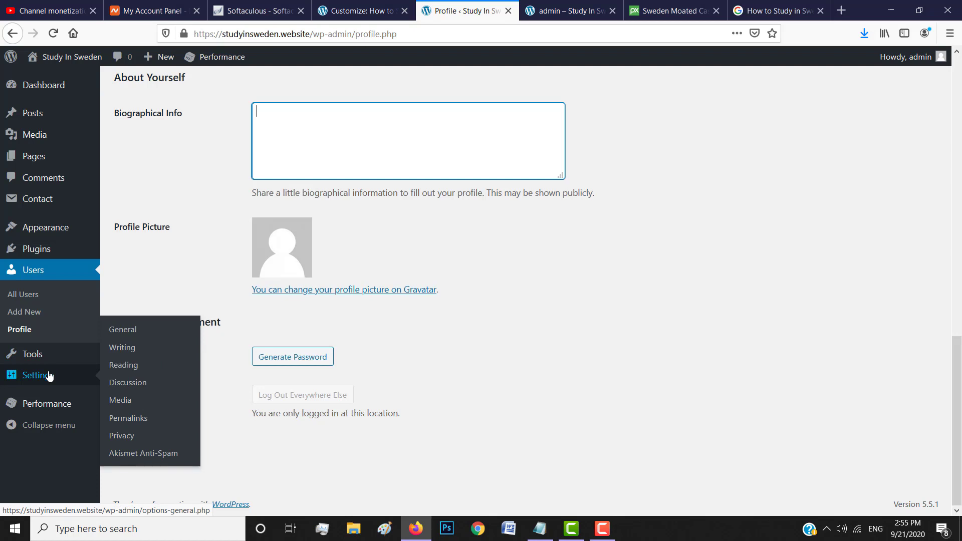
pyautogui.click(41, 378)
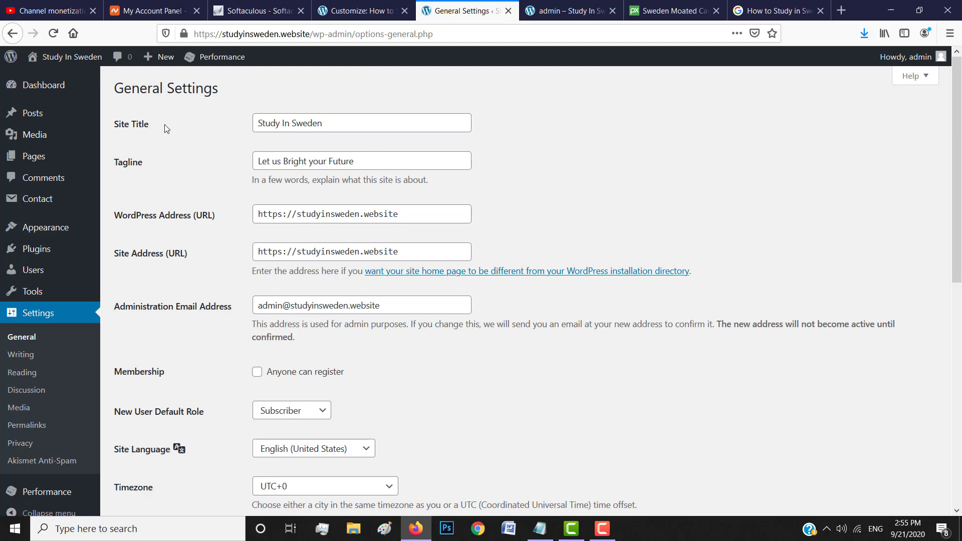
pyautogui.moveTo(325, 124); pyautogui.dragTo(230, 152)
pyautogui.click(230, 156)
pyautogui.scroll(-3, 559, 236)
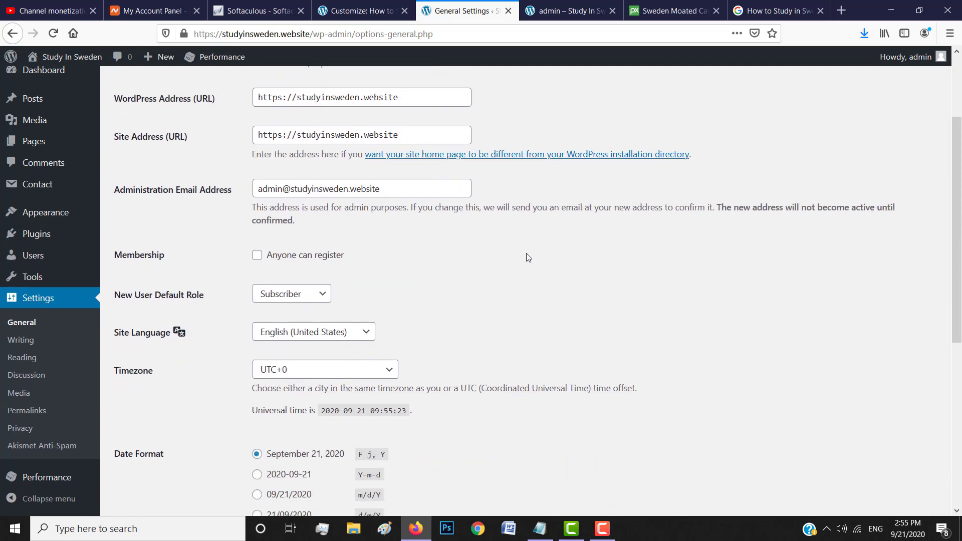
pyautogui.scroll(-1, 526, 257)
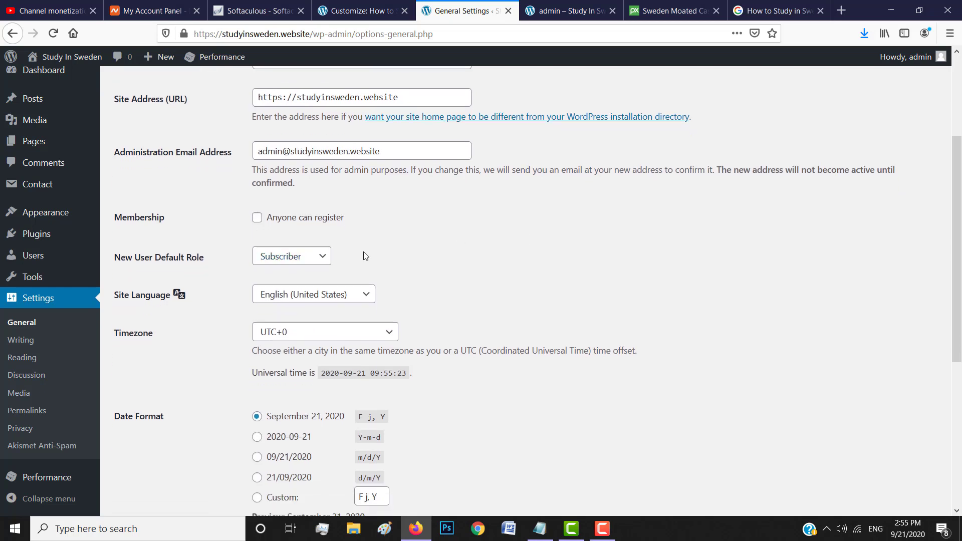
# - Choose Editor as the new user default role and look over the date format, time format and week start settings
pyautogui.click(327, 256)
pyautogui.click(292, 328)
pyautogui.scroll(-3, 418, 271)
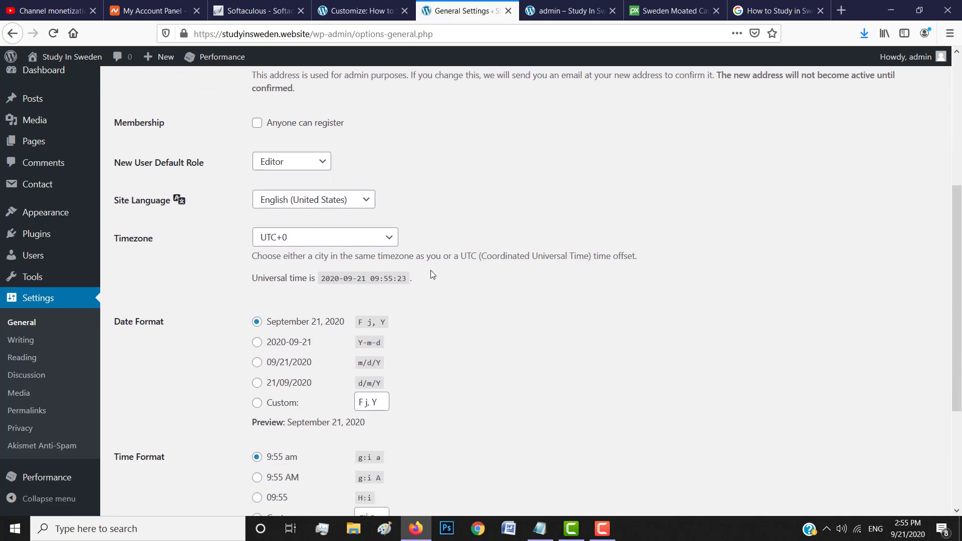
pyautogui.scroll(-5, 431, 273)
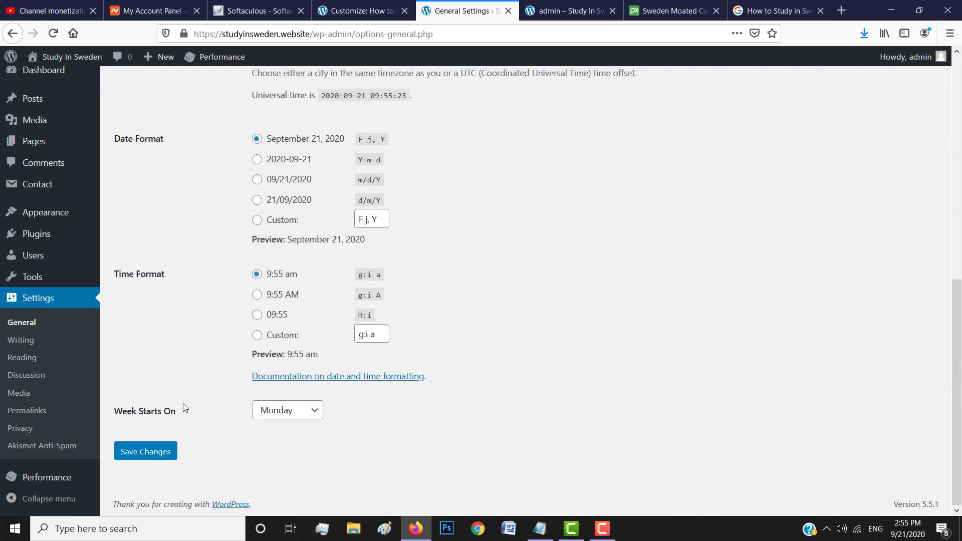
# - Open the Writing Settings and review the default post category, editor choice, post via email and update services options
pyautogui.click(25, 340)
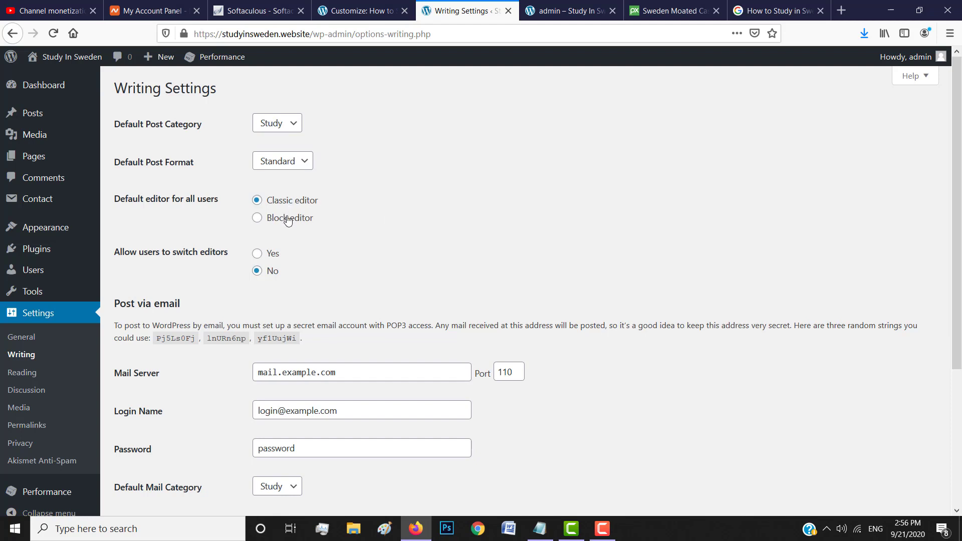
pyautogui.scroll(-3, 367, 240)
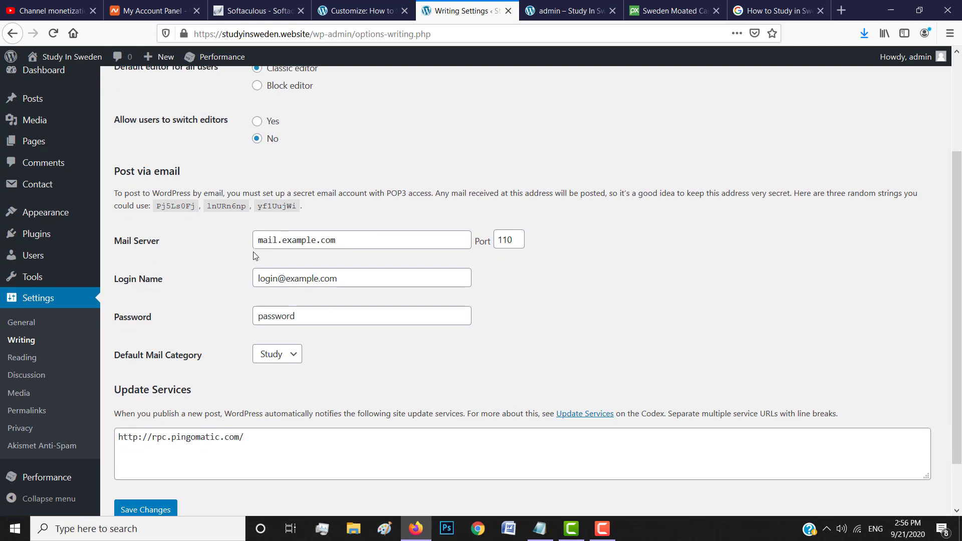
pyautogui.scroll(-1, 483, 375)
pyautogui.scroll(-1, 483, 374)
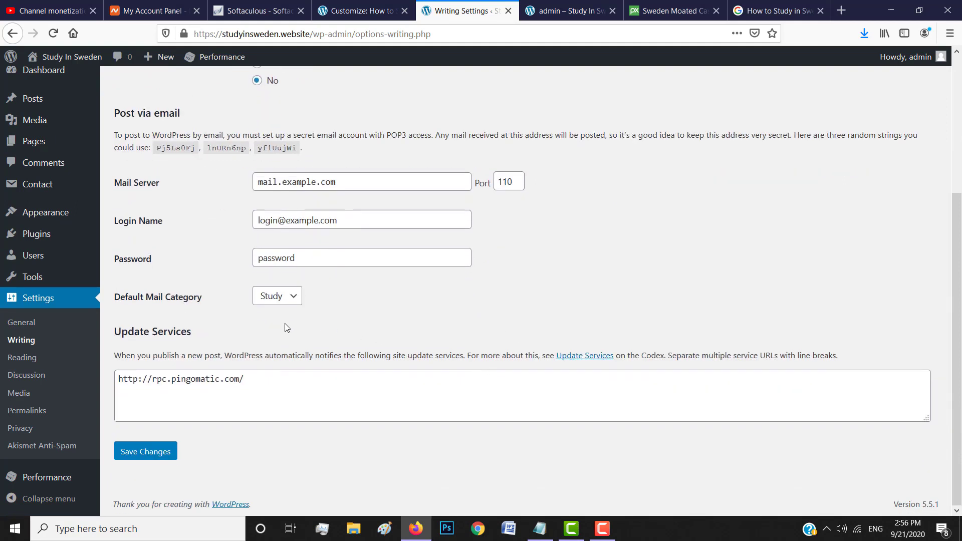
# - Review the Reading Settings, then the Discussion Settings down to comment moderation and disallowed comment keys
pyautogui.click(21, 357)
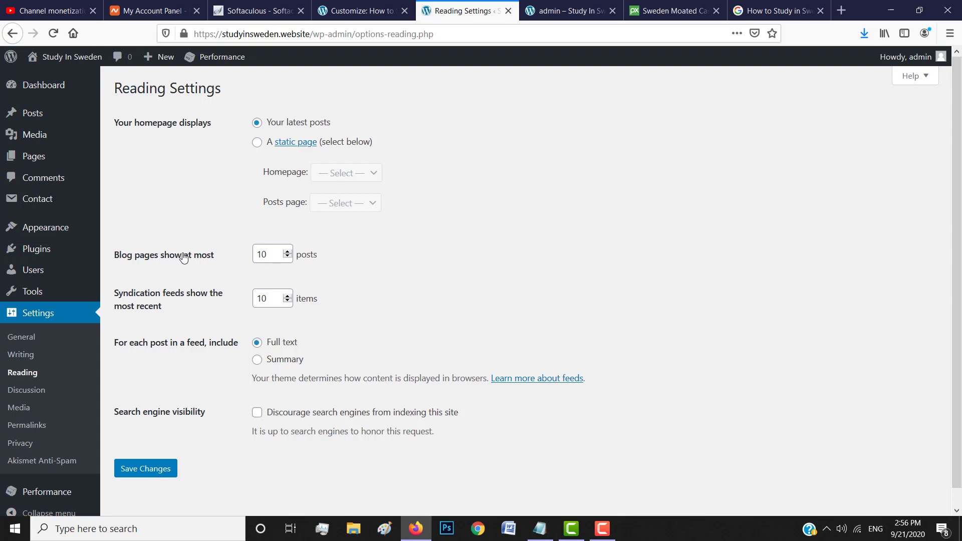
pyautogui.scroll(-2, 426, 287)
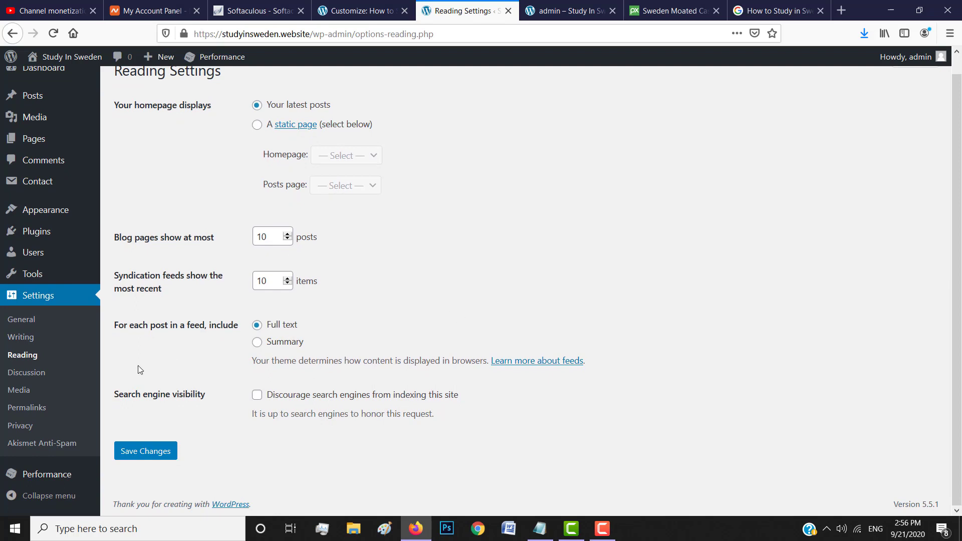
pyautogui.click(33, 378)
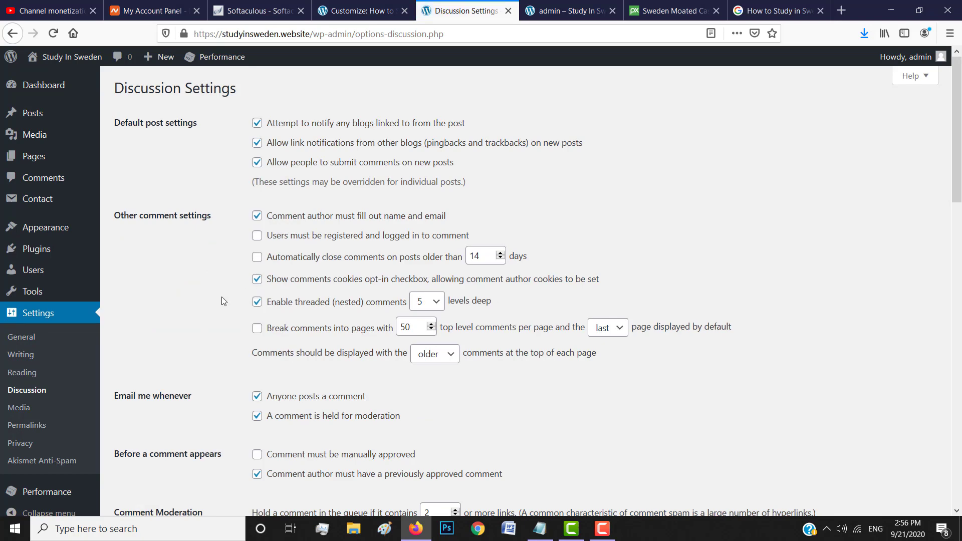
pyautogui.scroll(-5, 222, 296)
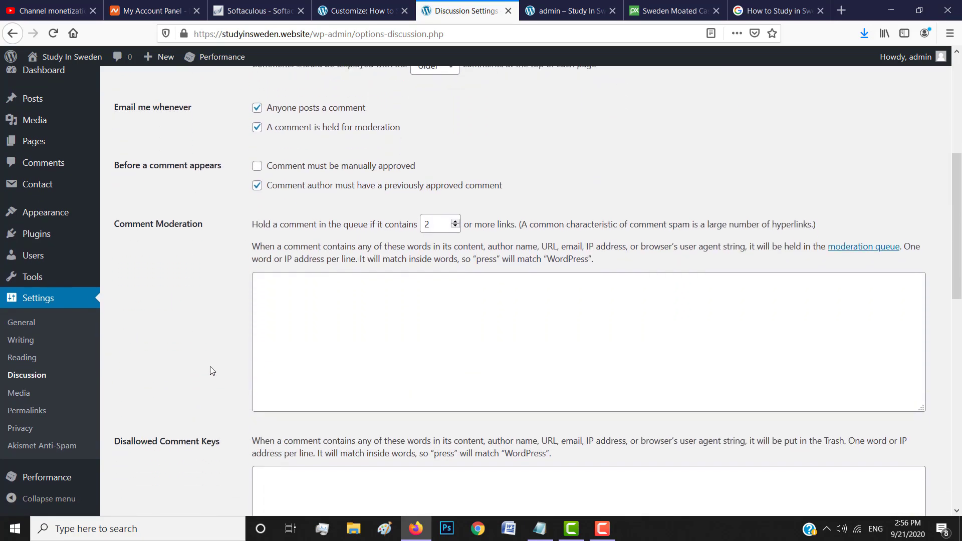
pyautogui.scroll(-3, 209, 370)
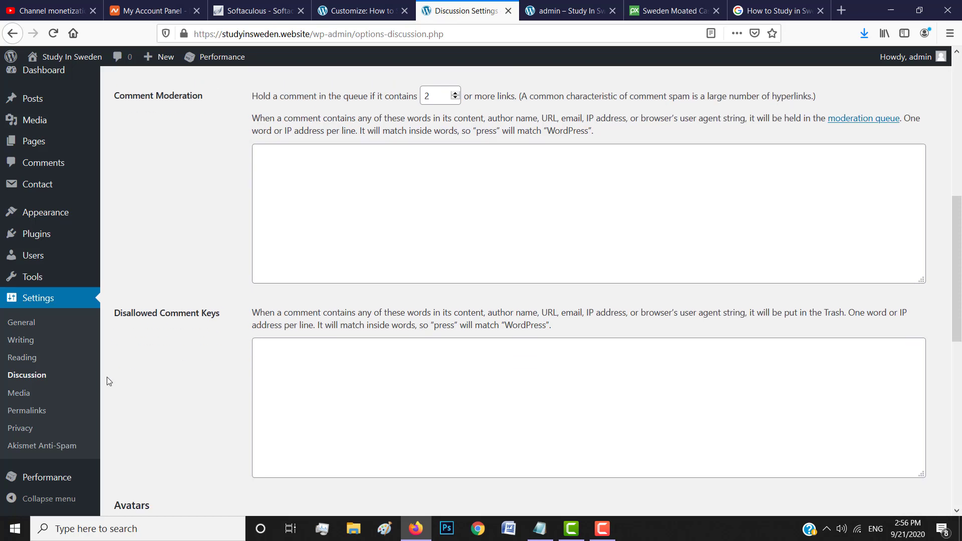
# - Set the site's permalink structure to Post name in the Permalink Settings and save the change
pyautogui.click(28, 414)
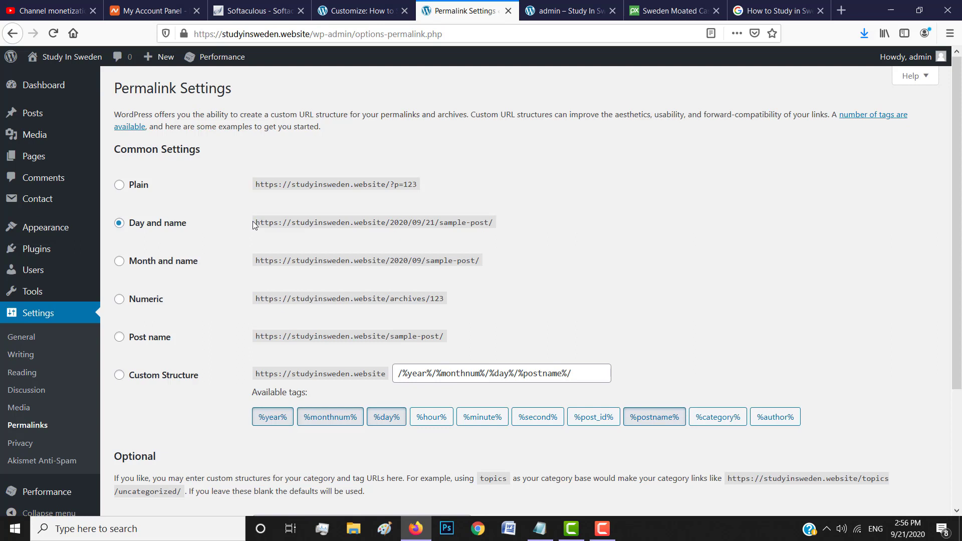
pyautogui.moveTo(253, 221); pyautogui.dragTo(494, 225)
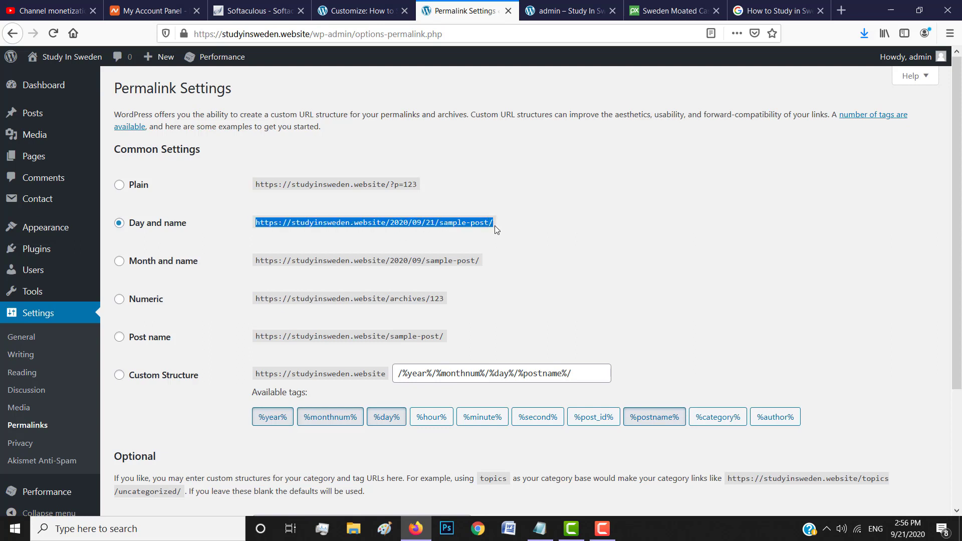
pyautogui.click(494, 224)
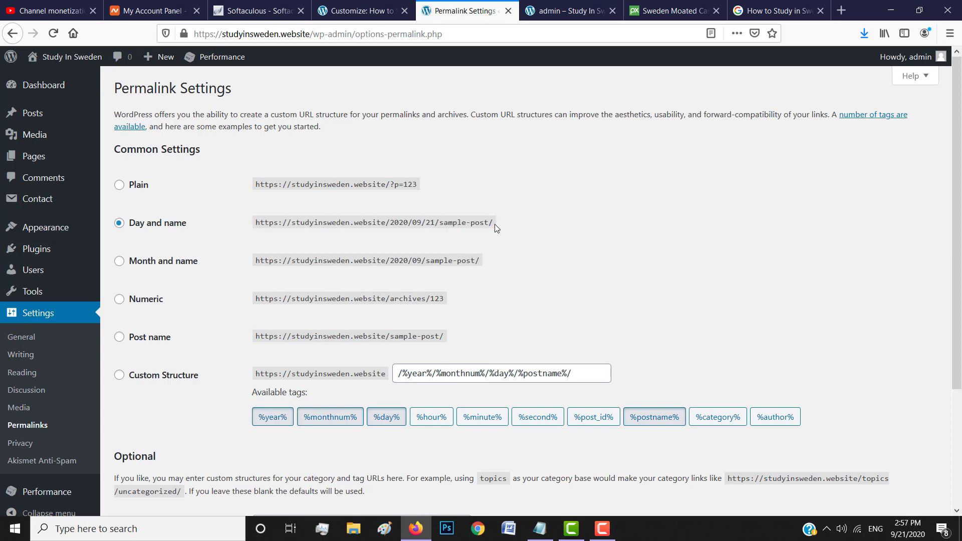
pyautogui.scroll(-3, 504, 244)
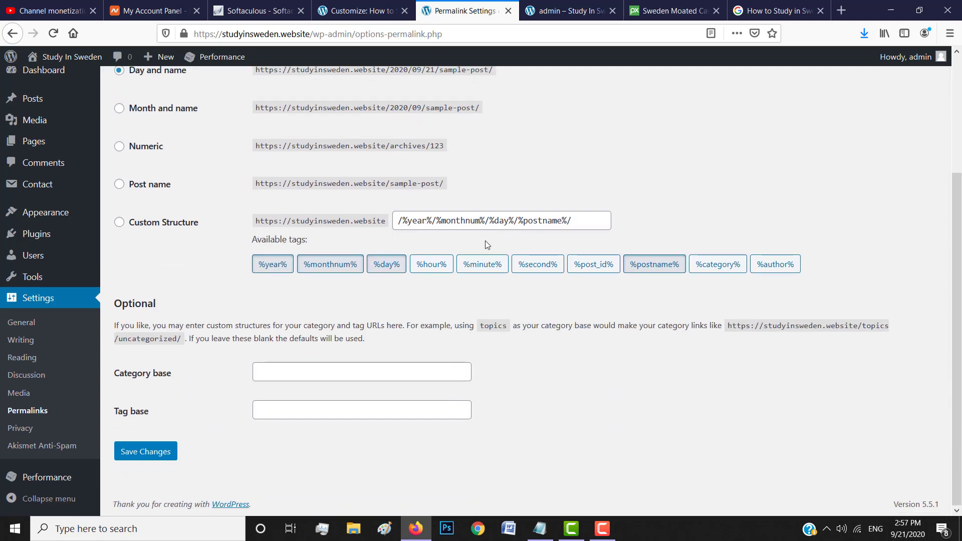
pyautogui.scroll(2, 214, 165)
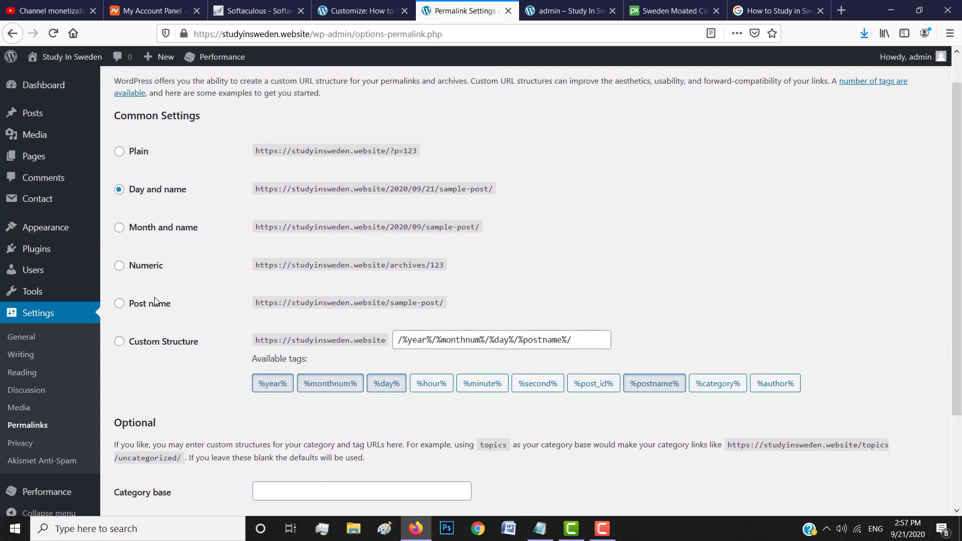
pyautogui.click(146, 306)
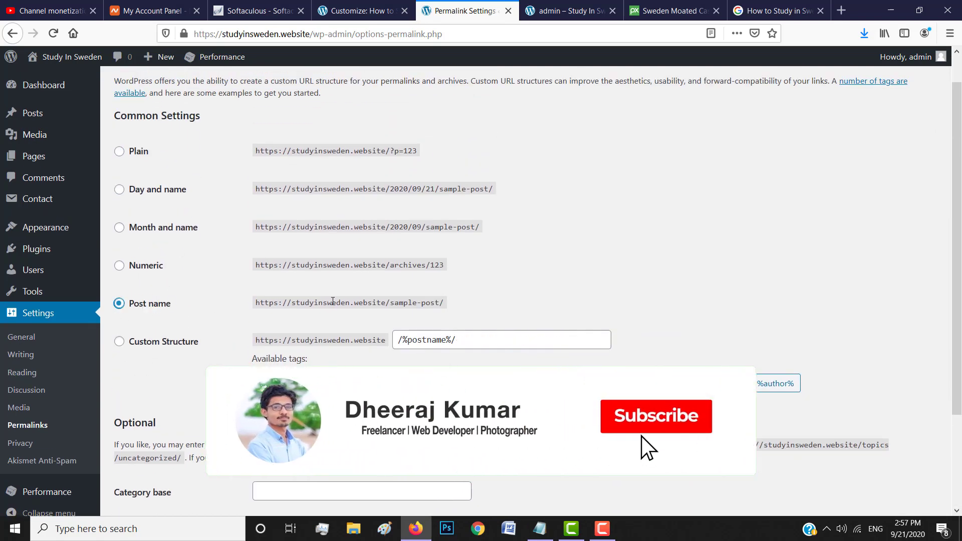
pyautogui.moveTo(327, 306); pyautogui.dragTo(394, 305)
pyautogui.click(469, 305)
pyautogui.scroll(-3, 480, 303)
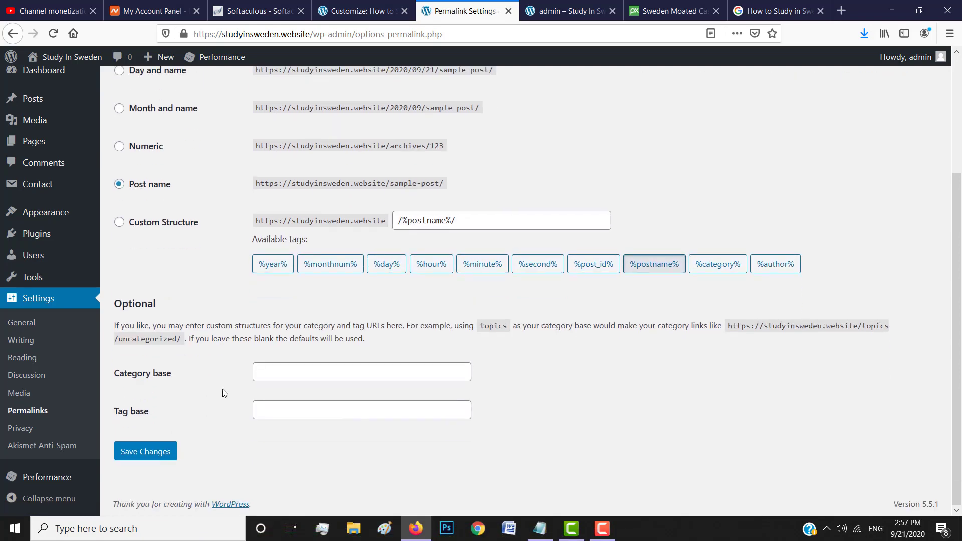
pyautogui.click(144, 456)
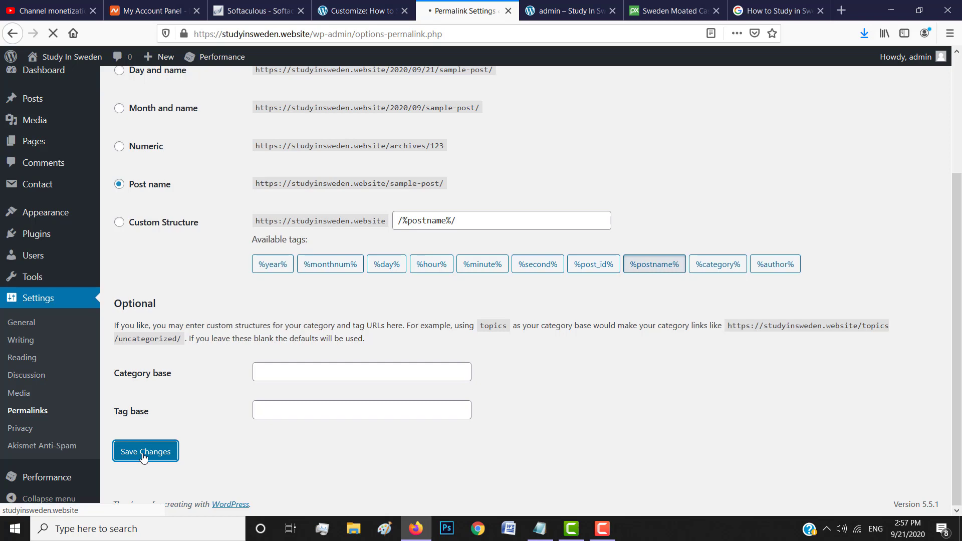
# - Visit the live site and open the How to Study in Sweden 2020 post to check its address and content
pyautogui.moveTo(65, 57)
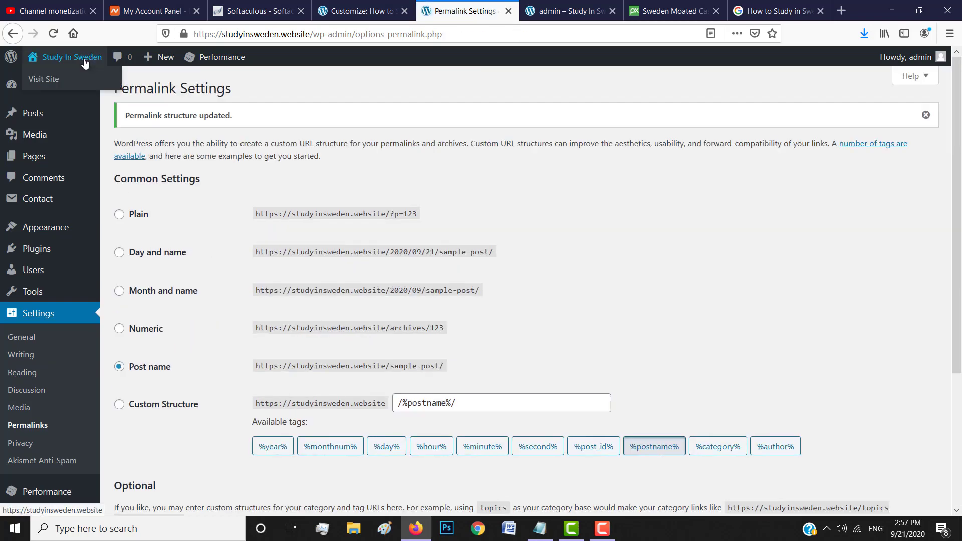
pyautogui.click(46, 81)
pyautogui.click(308, 316)
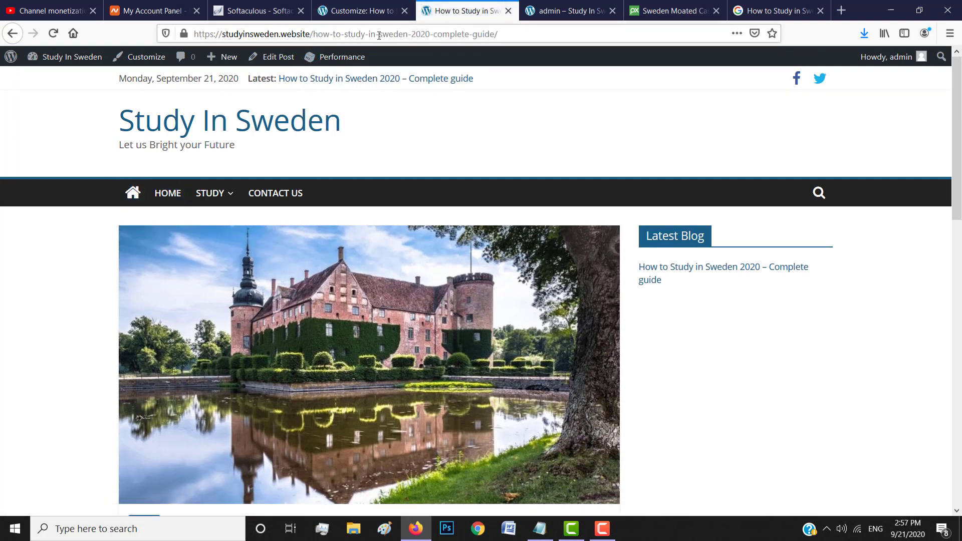
pyautogui.scroll(-10, 444, 231)
pyautogui.scroll(10, 485, 221)
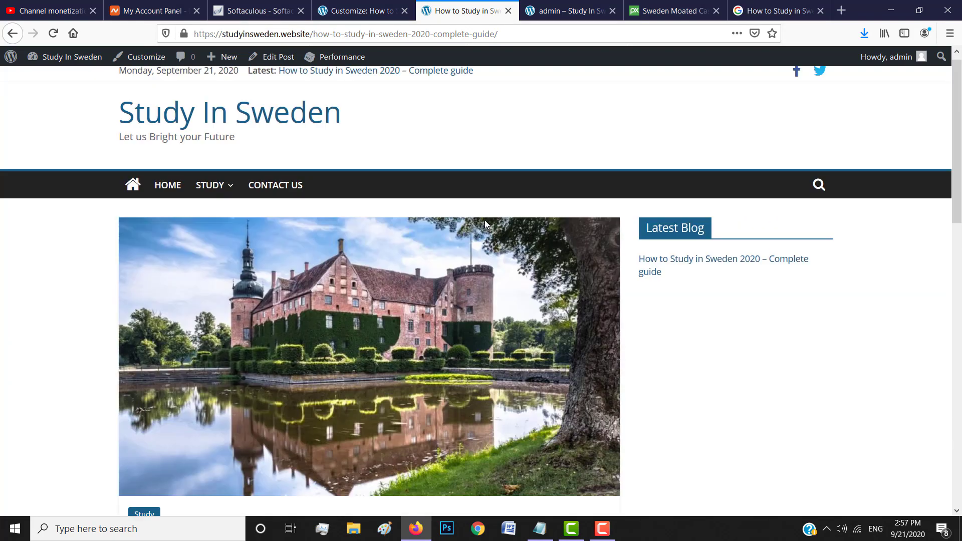
# - Return to the admin dashboard and dismiss the Welcome to WordPress panel
pyautogui.moveTo(63, 61)
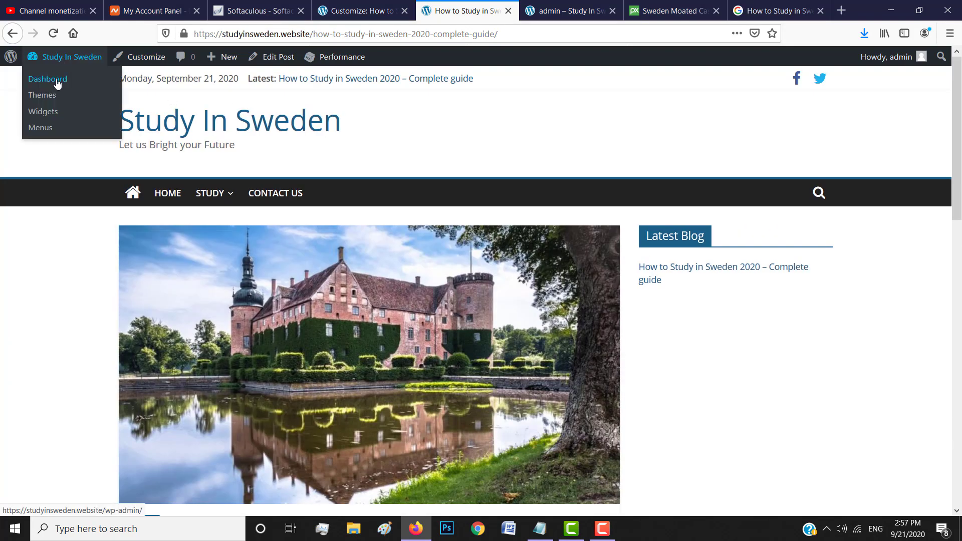
pyautogui.click(58, 84)
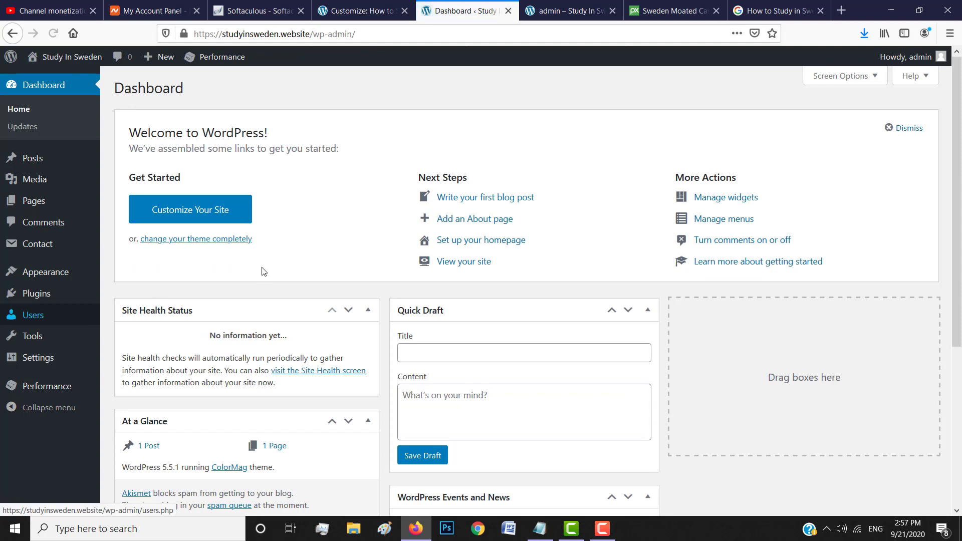
pyautogui.click(908, 128)
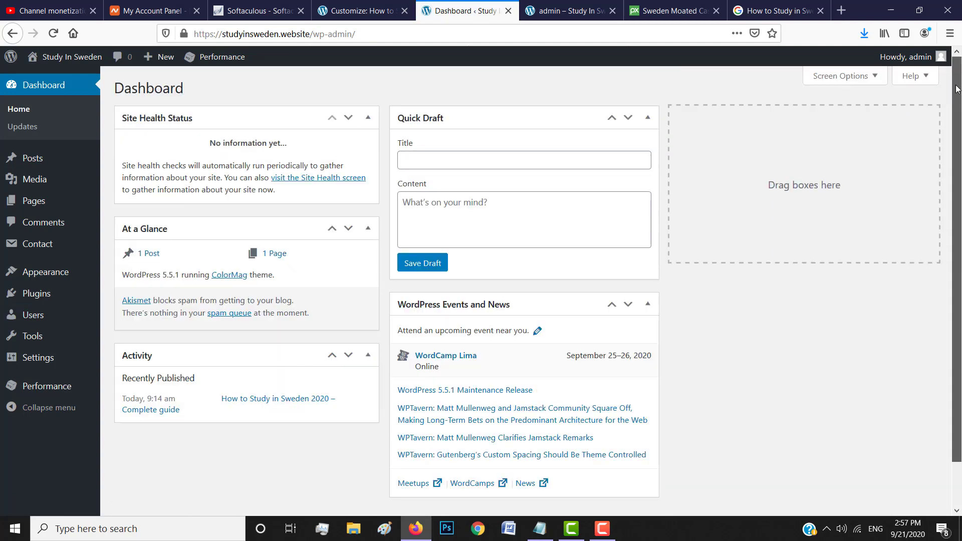
# - Visit the site's homepage, look it over down to the footer, and open the post from its featured image
pyautogui.moveTo(55, 58)
pyautogui.click(49, 81)
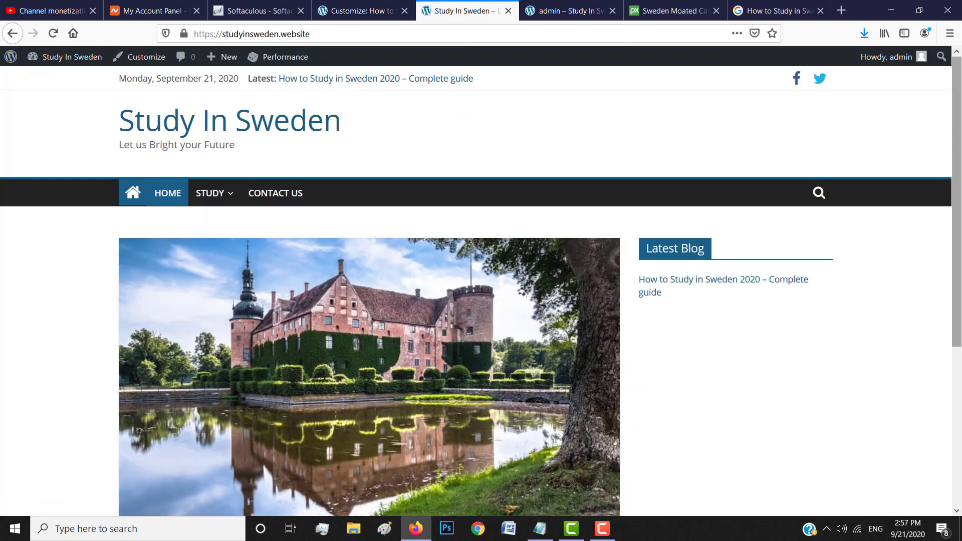
pyautogui.scroll(-5, 959, 334)
pyautogui.scroll(5, 960, 335)
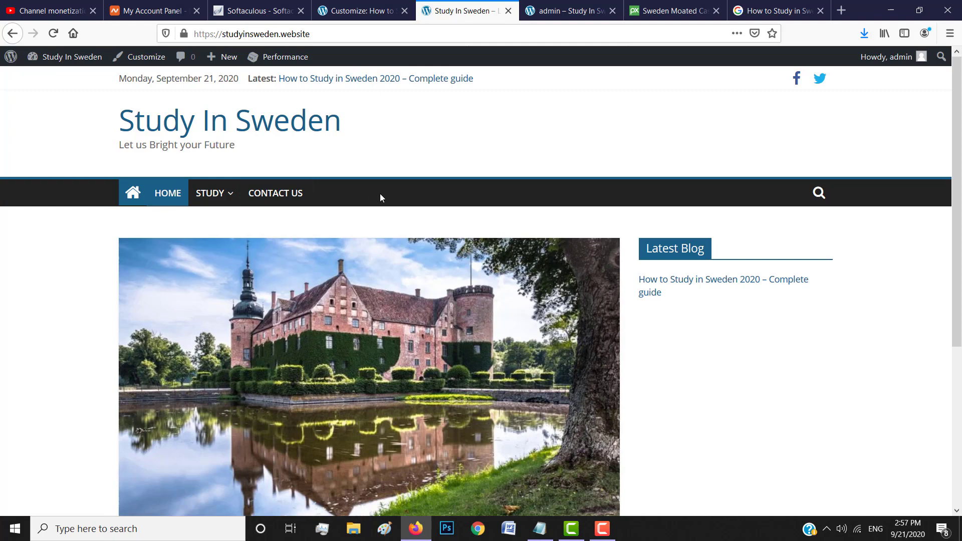
pyautogui.scroll(-5, 488, 293)
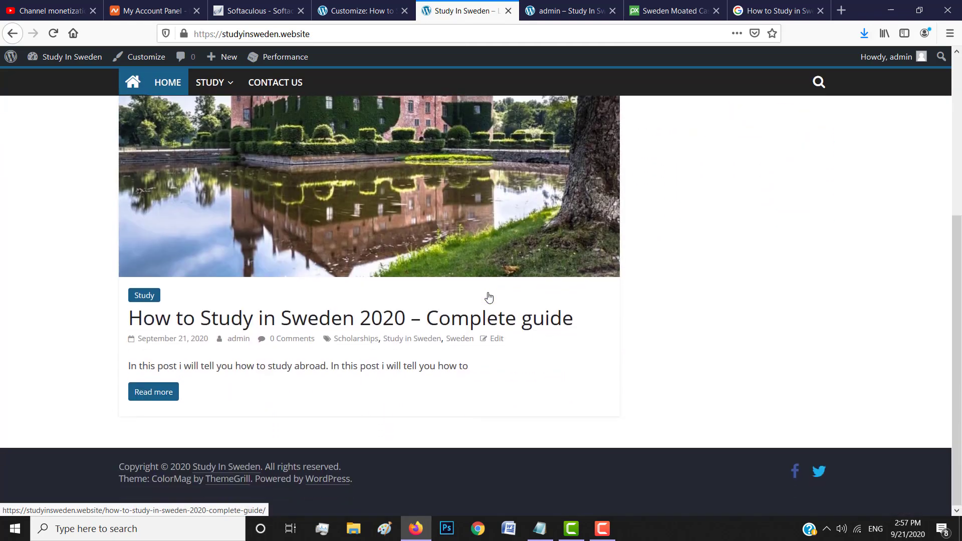
pyautogui.scroll(5, 527, 313)
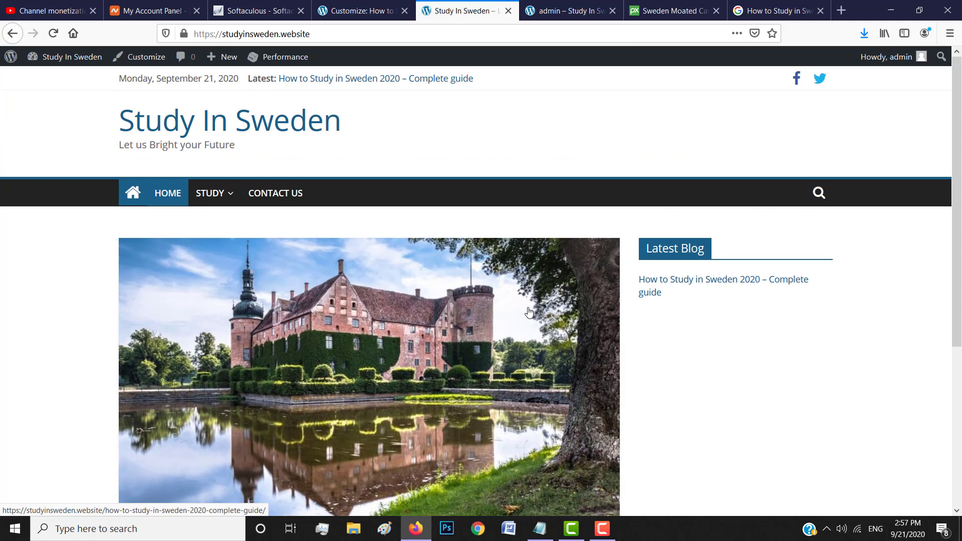
pyautogui.click(528, 312)
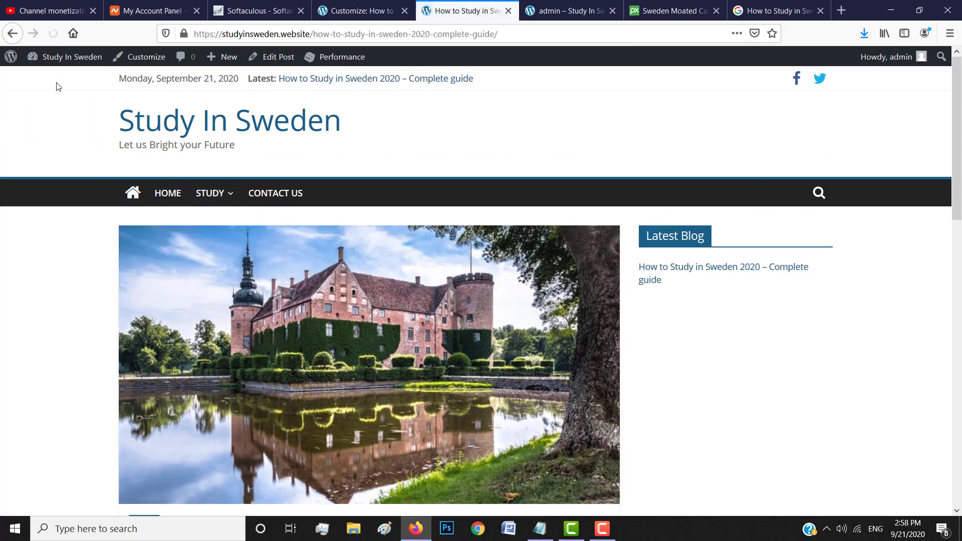
# - Go back to the admin dashboard and open the page for adding plugins, looking through the featured ones
pyautogui.moveTo(59, 56)
pyautogui.click(60, 84)
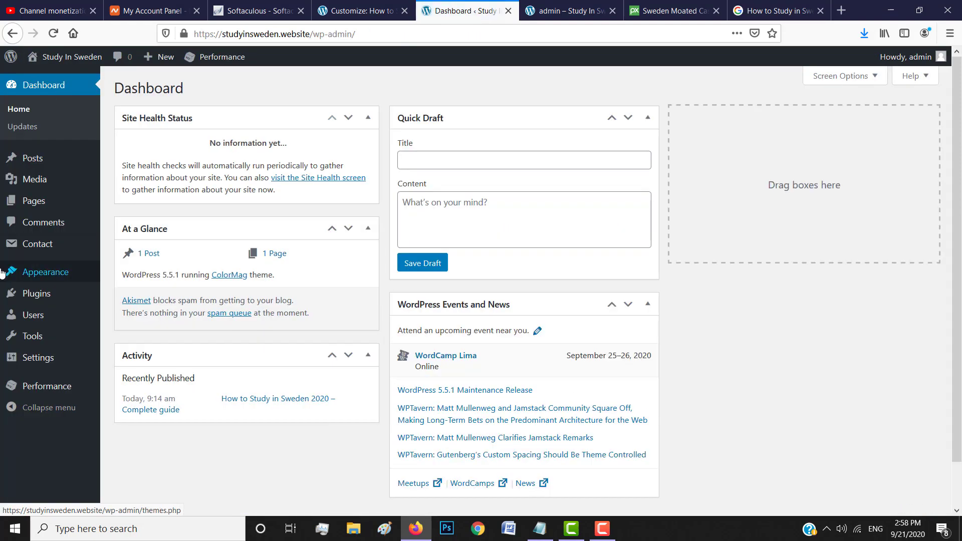
pyautogui.moveTo(37, 298)
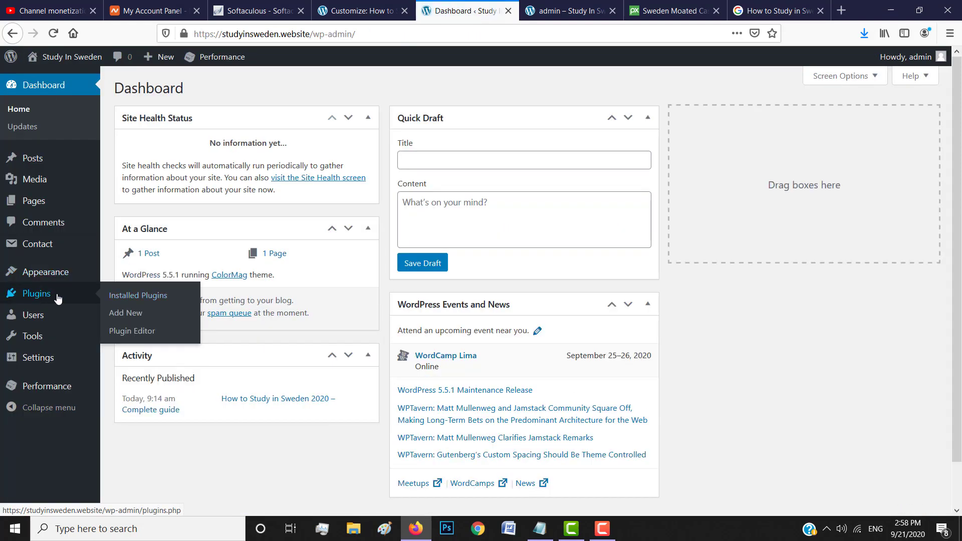
pyautogui.click(127, 313)
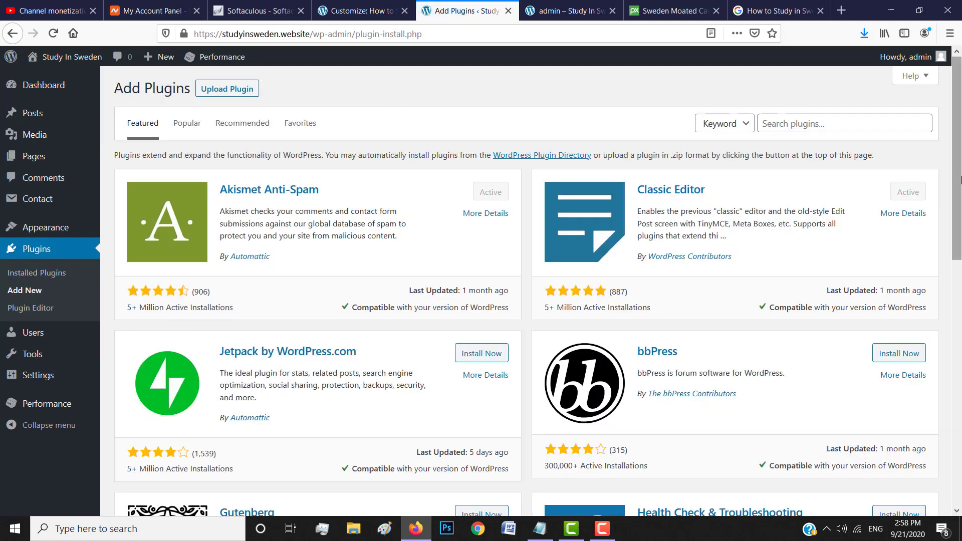
pyautogui.scroll(-5, 958, 91)
pyautogui.scroll(3, 958, 91)
pyautogui.scroll(3, 957, 91)
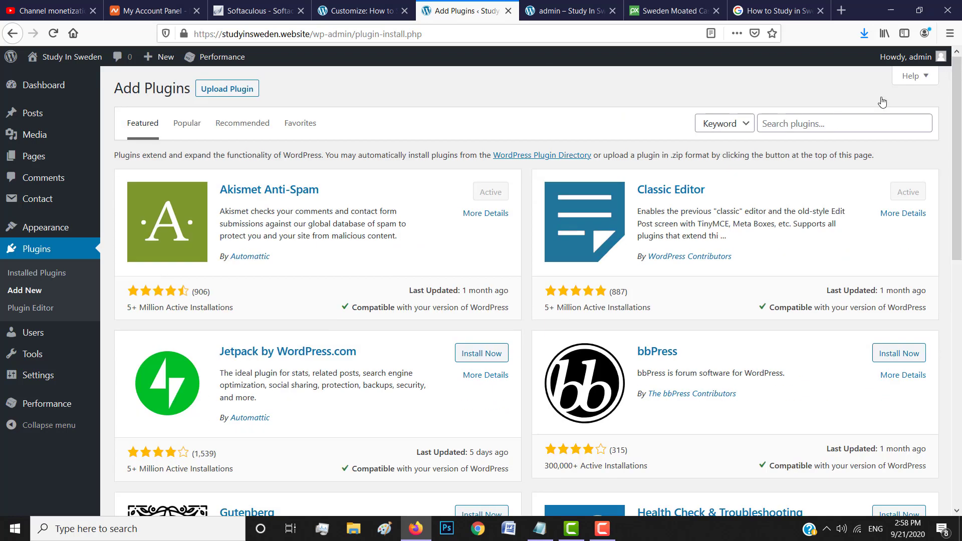
# - Search the plugin directory for "yoast", then install and activate Yoast SEO and check the installed plugins list
pyautogui.click(801, 123)
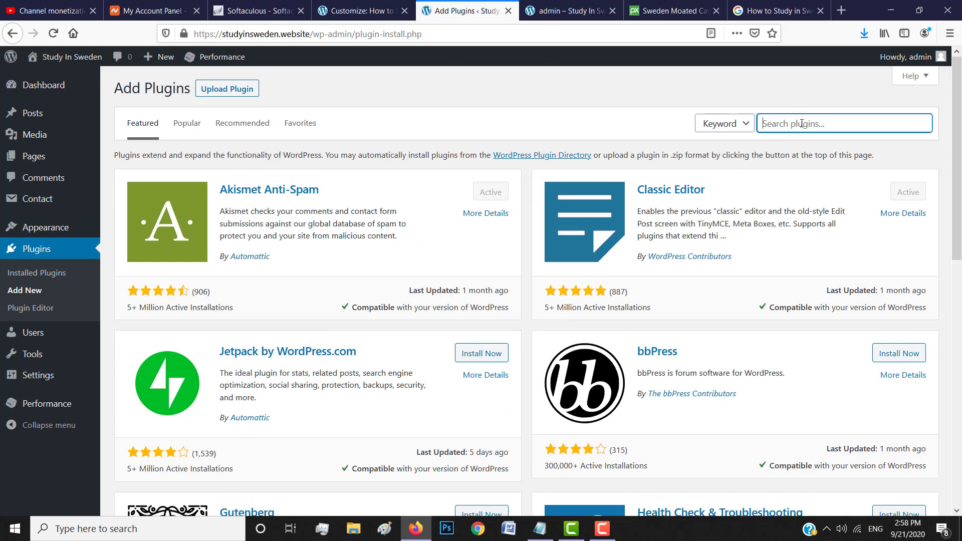
pyautogui.write('yoast')
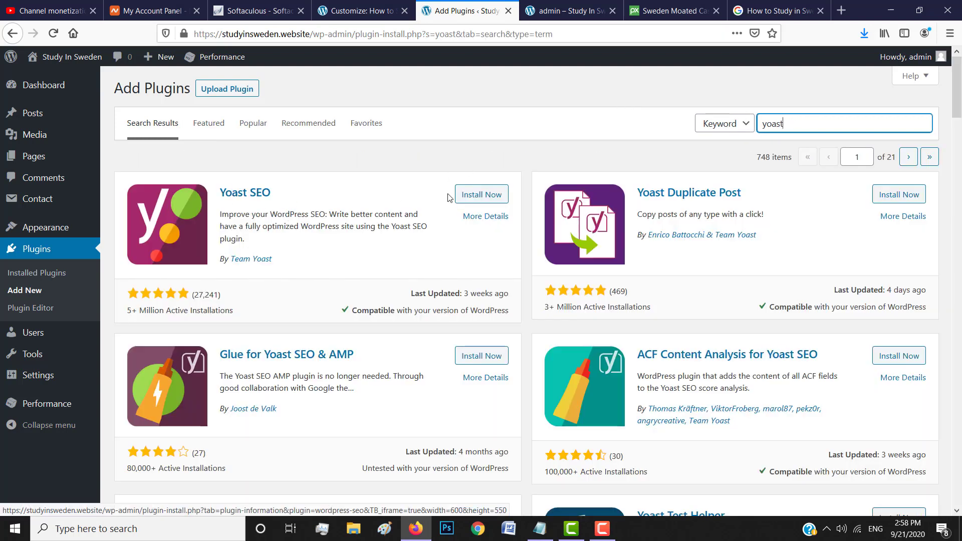
pyautogui.click(483, 195)
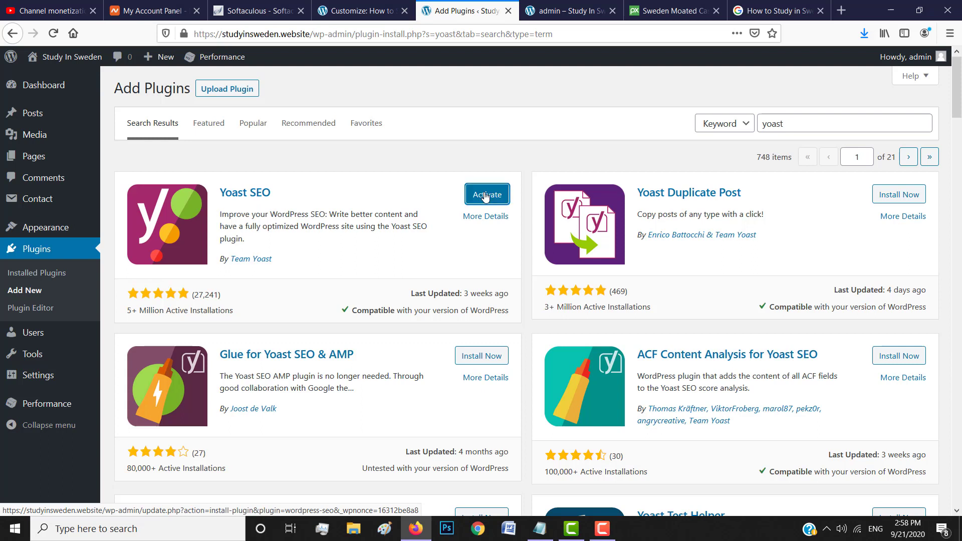
pyautogui.click(485, 197)
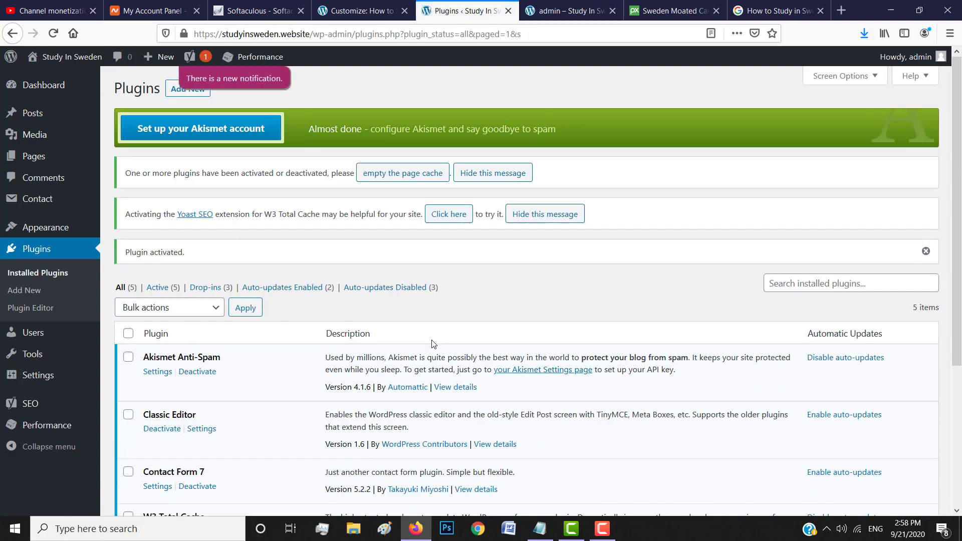
pyautogui.scroll(-4, 496, 299)
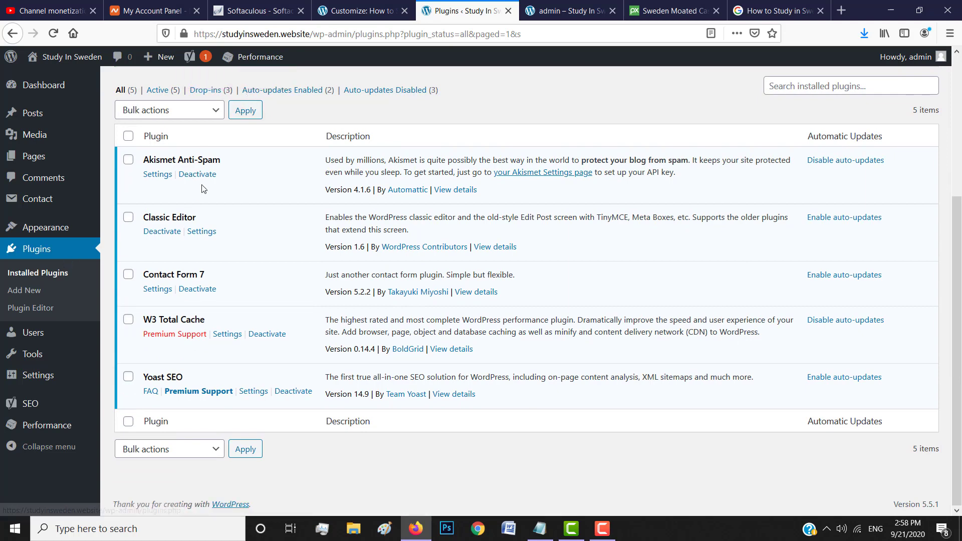
pyautogui.scroll(4, 103, 301)
# - Open Yoast SEO's General settings and view the Dashboard section with its problems and notifications
pyautogui.moveTo(34, 408)
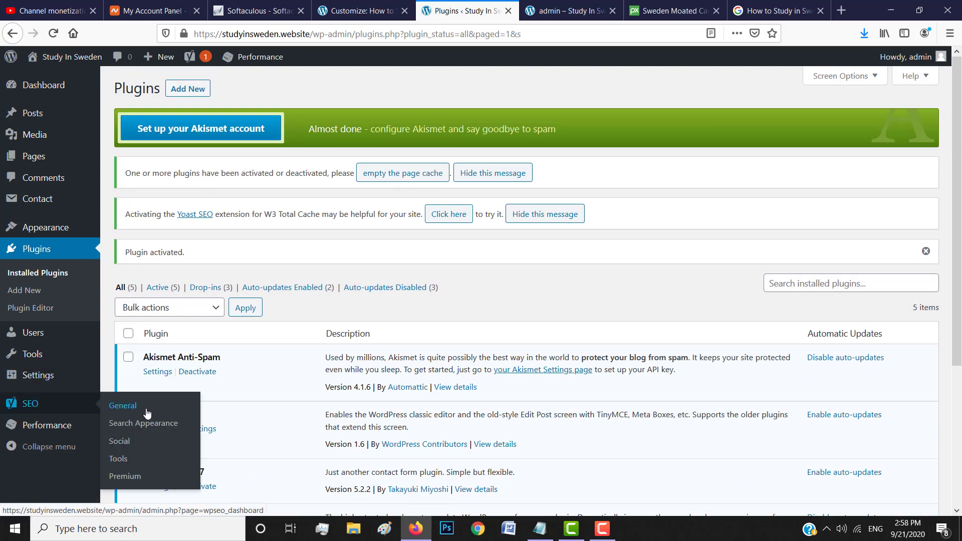
pyautogui.click(118, 408)
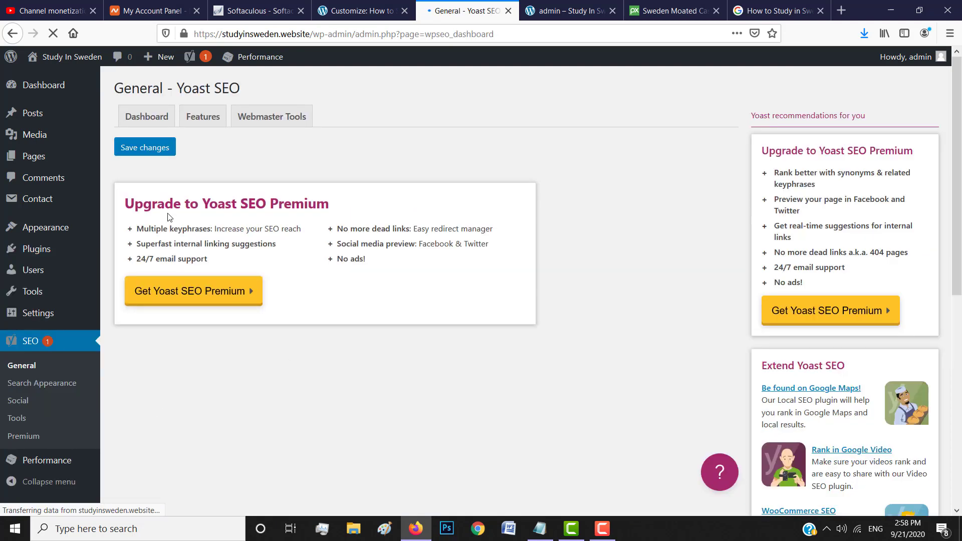
pyautogui.click(152, 124)
pyautogui.click(141, 119)
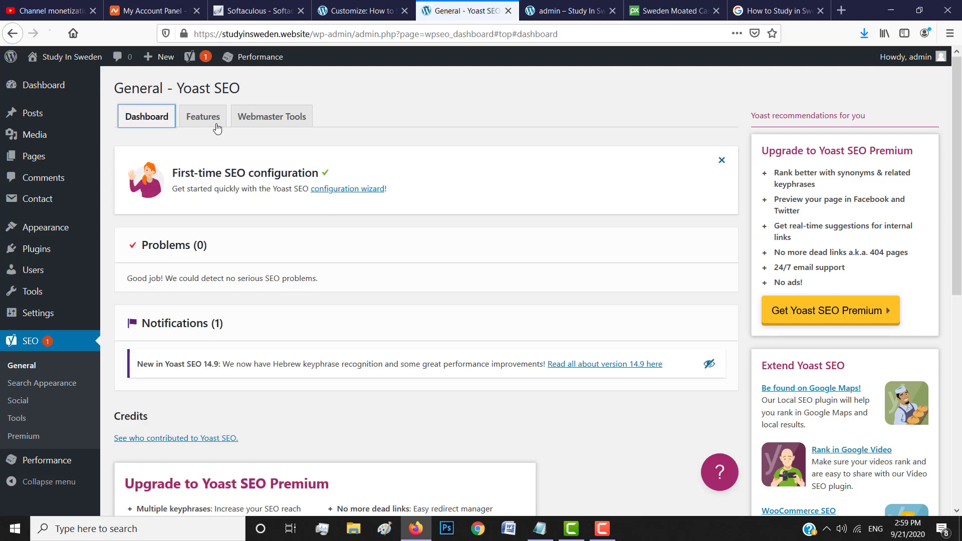
# - Review the Yoast SEO feature switches and the Webmaster Tools verification code fields
pyautogui.click(203, 118)
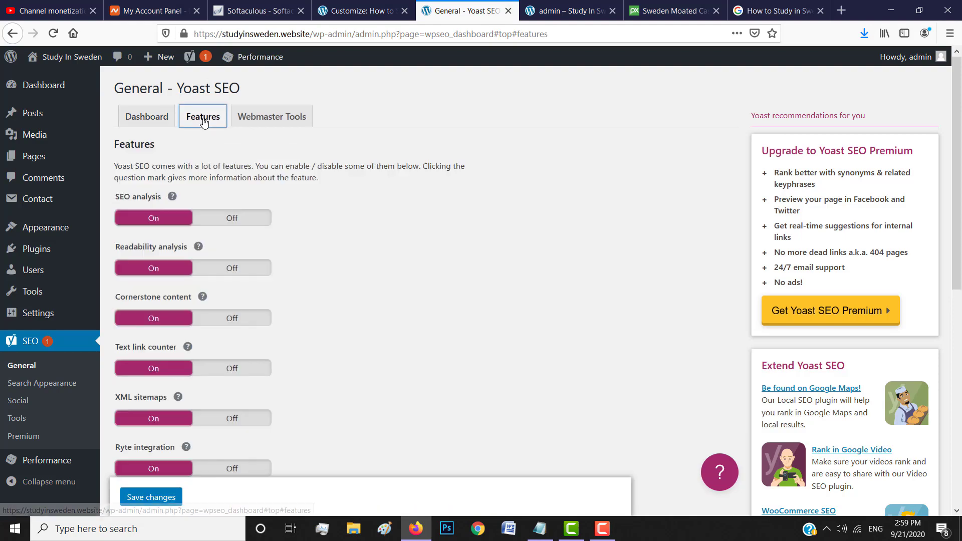
pyautogui.scroll(-3, 317, 248)
pyautogui.scroll(-3, 317, 246)
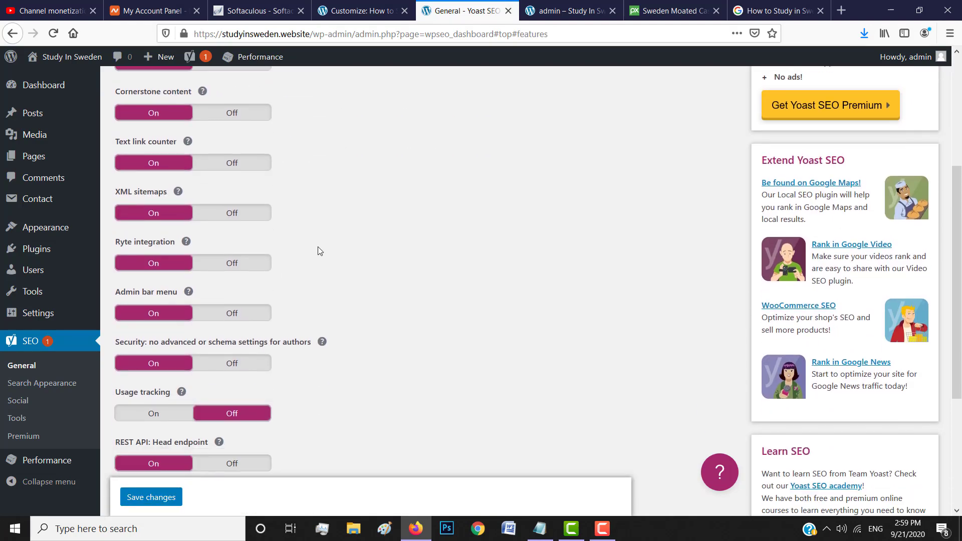
pyautogui.scroll(6, 267, 273)
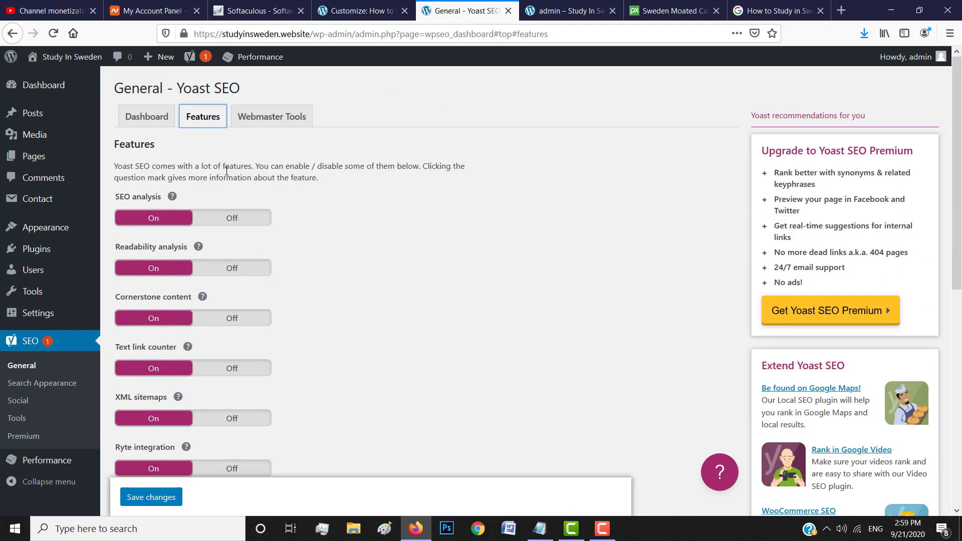
pyautogui.click(275, 116)
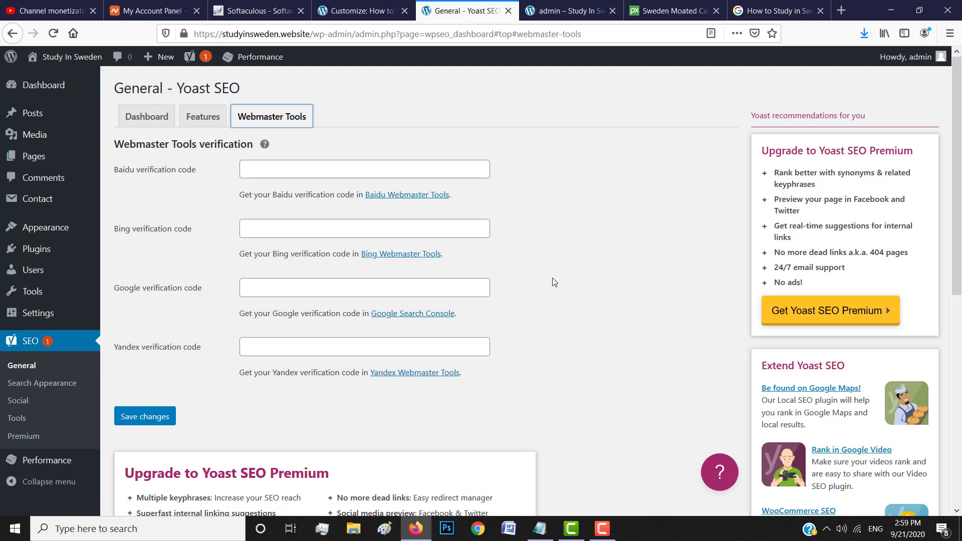
pyautogui.scroll(-3, 557, 289)
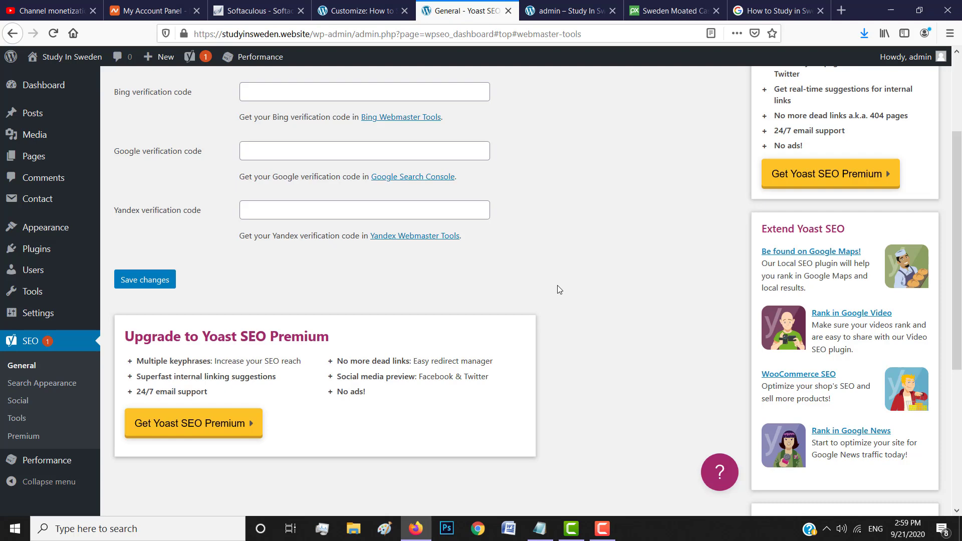
pyautogui.scroll(3, 594, 256)
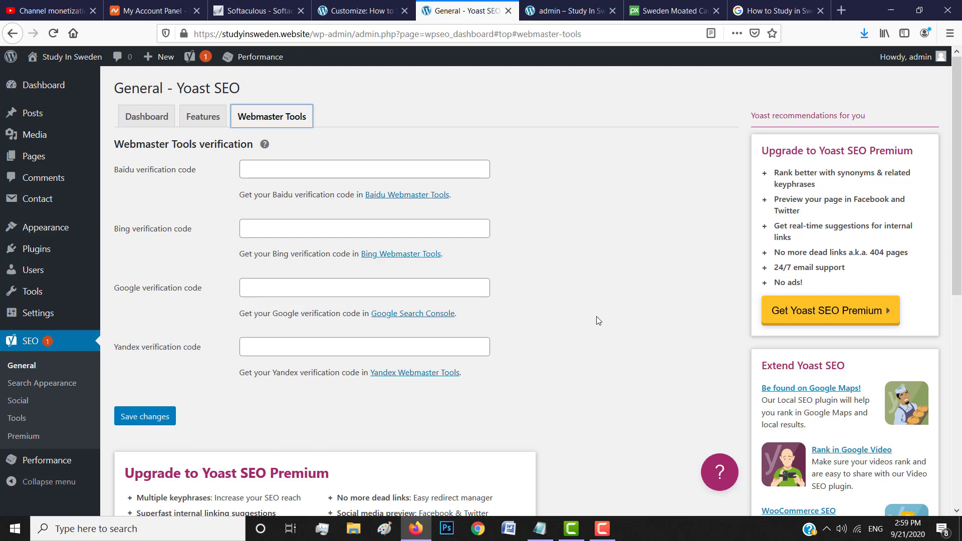
pyautogui.scroll(-3, 597, 321)
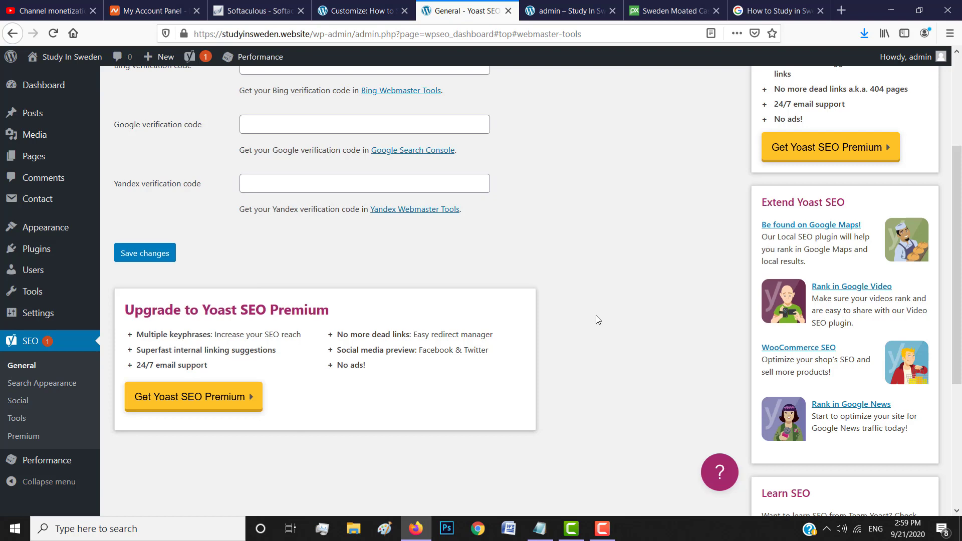
pyautogui.scroll(3, 427, 254)
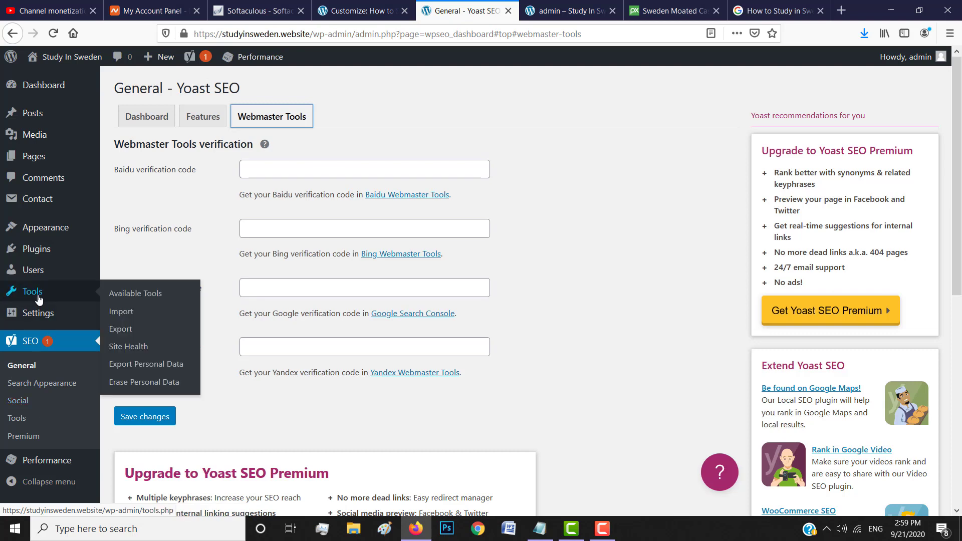
# - Open the post "How to Study in Sweden 2020 – Complete guide" for editing and expand its Yoast SEO snippet editor
pyautogui.moveTo(33, 118)
pyautogui.click(142, 131)
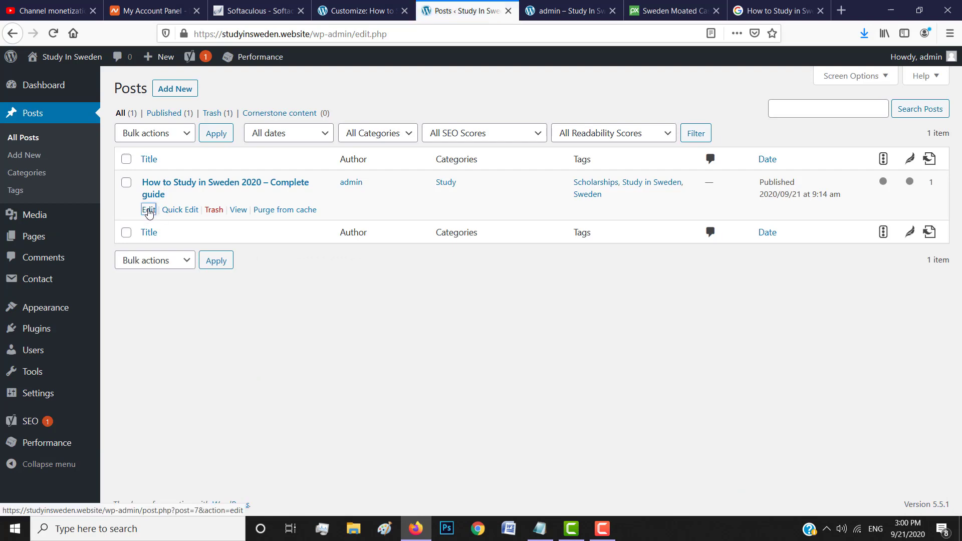
pyautogui.click(148, 210)
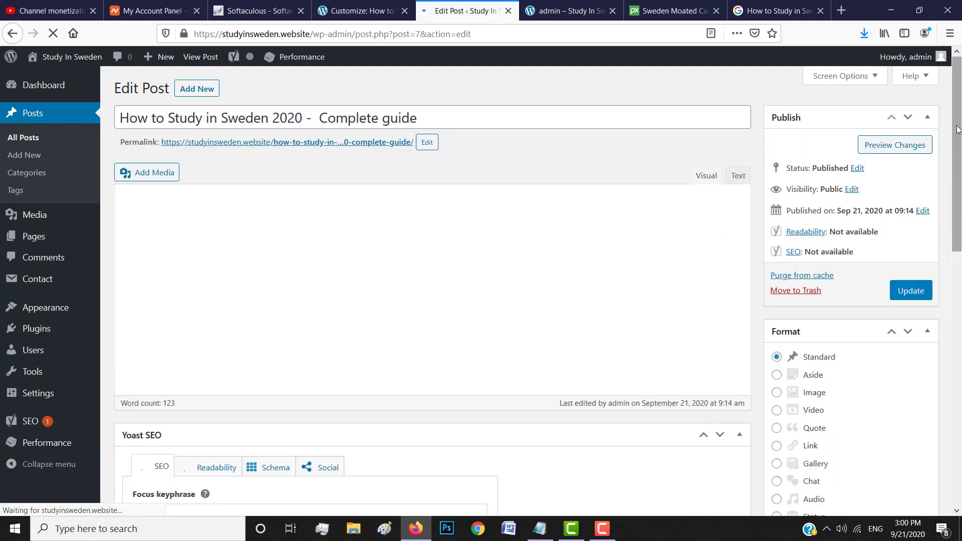
pyautogui.scroll(-6, 949, 271)
pyautogui.scroll(-2, 949, 271)
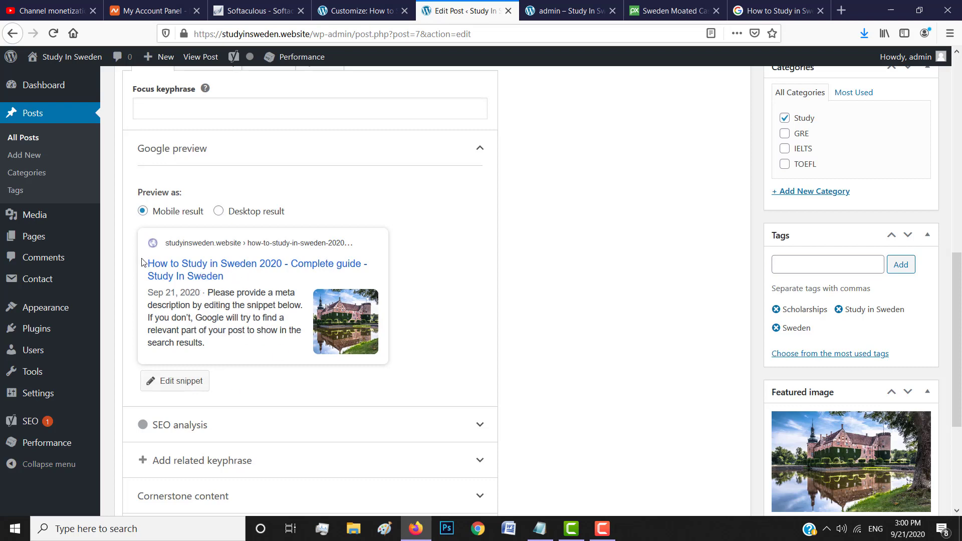
pyautogui.click(238, 279)
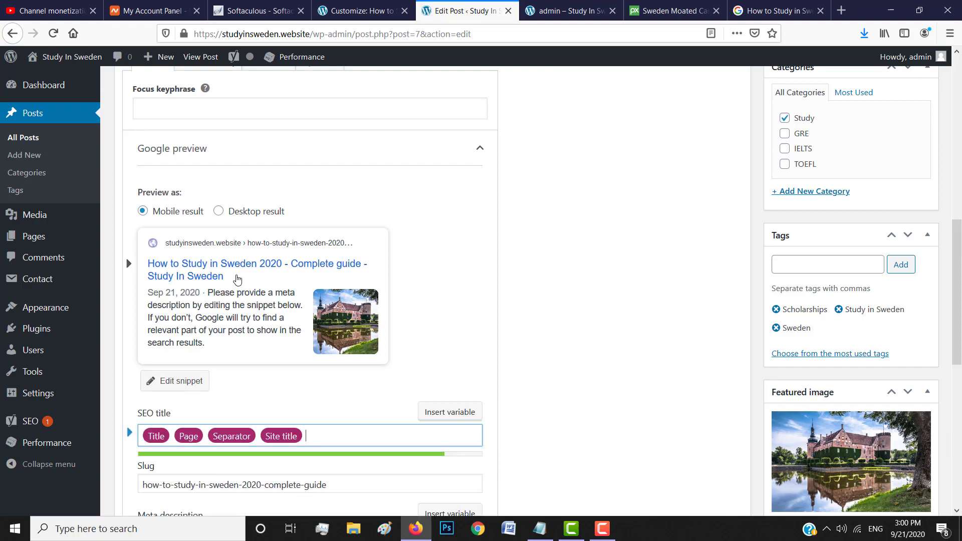
pyautogui.scroll(-3, 571, 305)
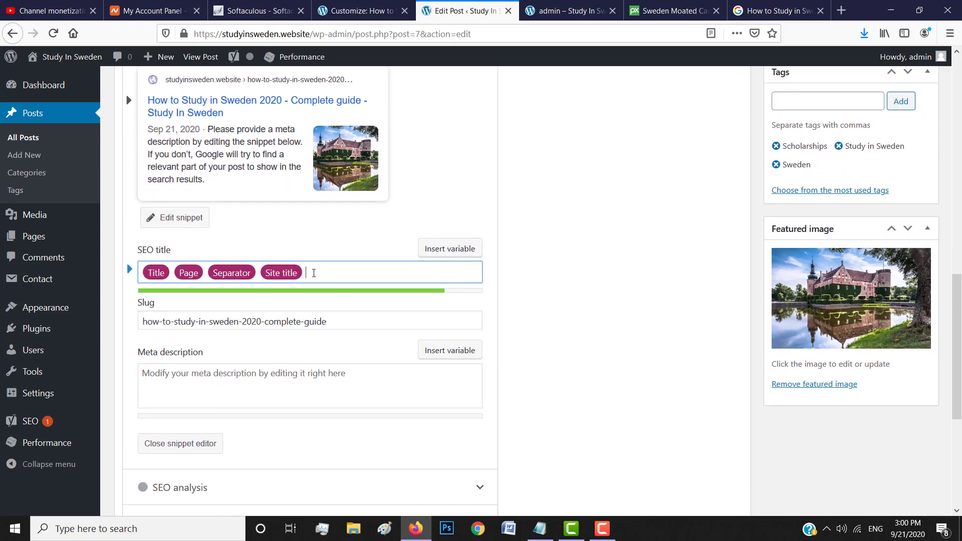
# - Replace the SEO title variables with the copied post title followed by "Blog", giving "How to Study in Sweden 2020 - Complete guide Blog"
pyautogui.scroll(10, 585, 216)
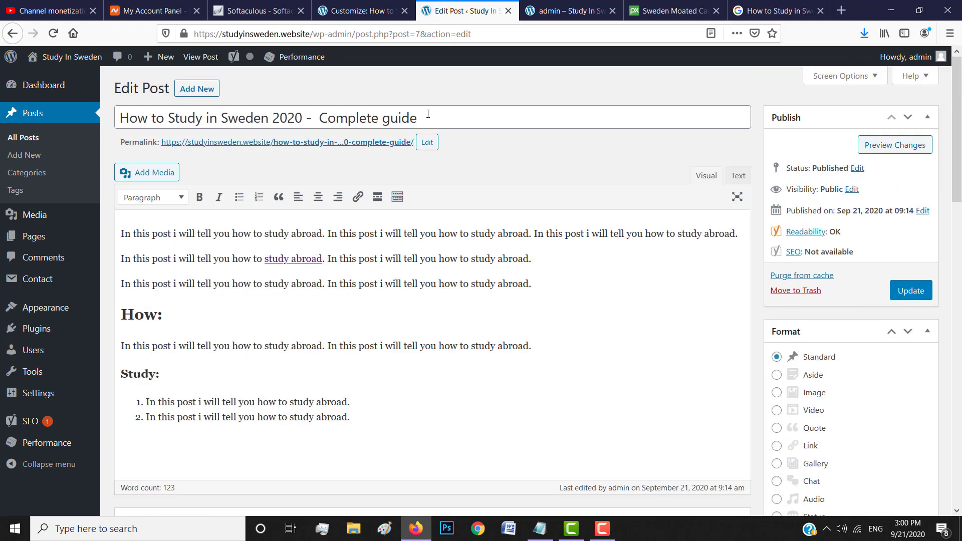
pyautogui.moveTo(428, 114); pyautogui.dragTo(107, 113)
pyautogui.hotkey('ctrl', 'c')
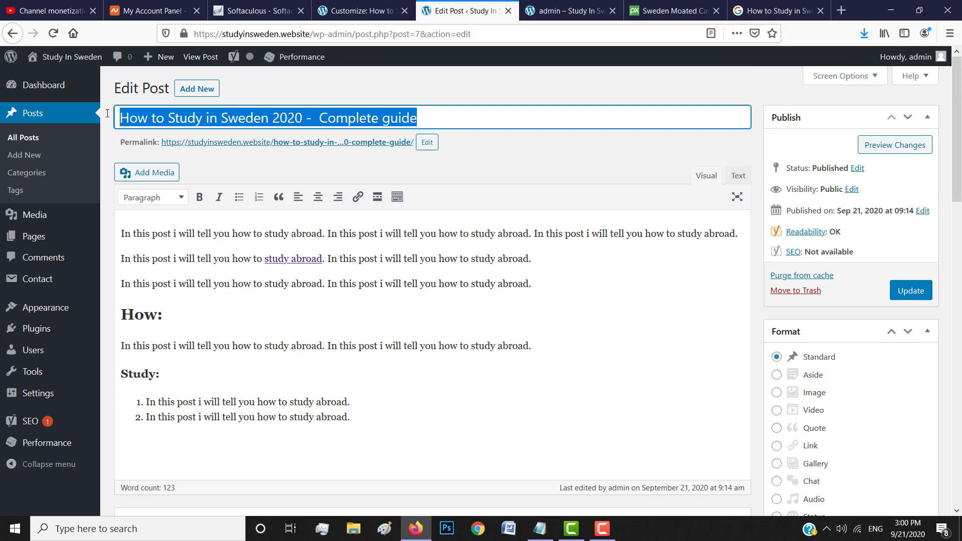
pyautogui.scroll(-10, 524, 355)
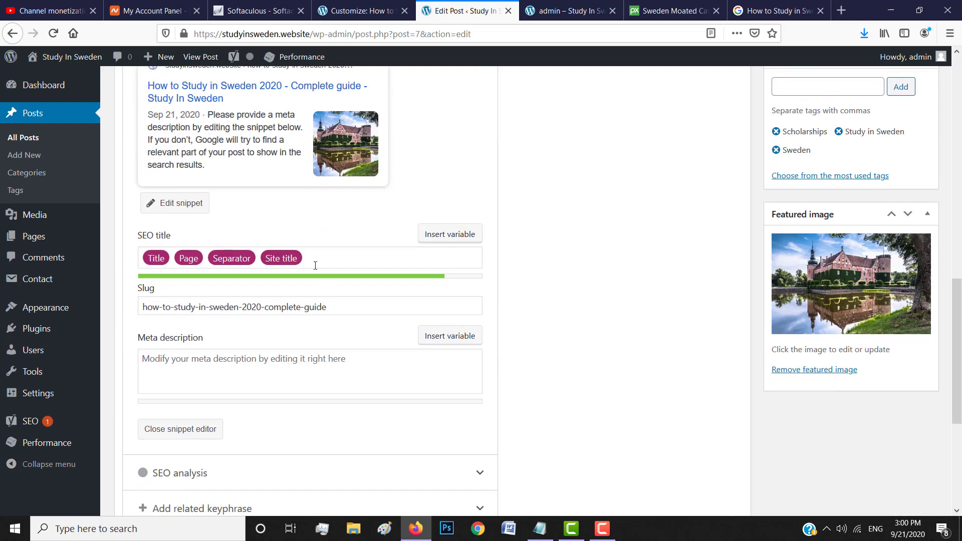
pyautogui.click(315, 266)
pyautogui.press('BackSpace')
pyautogui.press('BackSpace')
pyautogui.press('BackSpace')
pyautogui.press('BackSpace')
pyautogui.press('BackSpace')
pyautogui.press('BackSpace')
pyautogui.press('BackSpace')
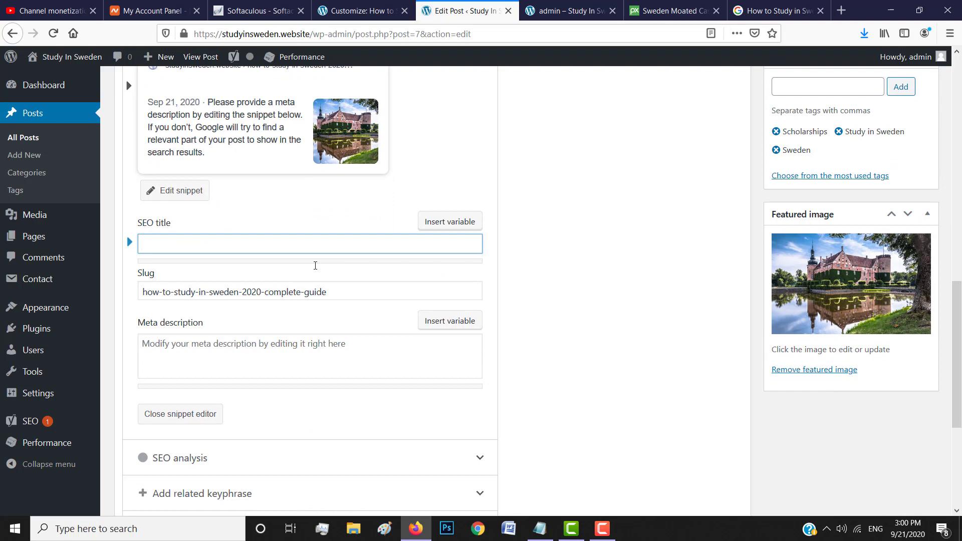
pyautogui.hotkey('ctrl', 'v')
pyautogui.write('Blog')
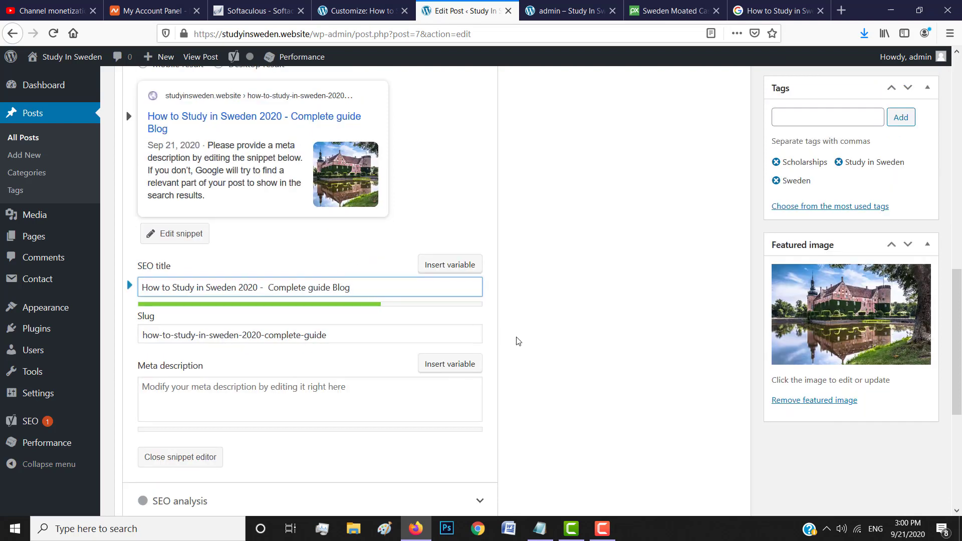
pyautogui.click(519, 341)
# - Fill the meta description with the post's first paragraph plus the first sentence of its second paragraph
pyautogui.scroll(-3, 536, 343)
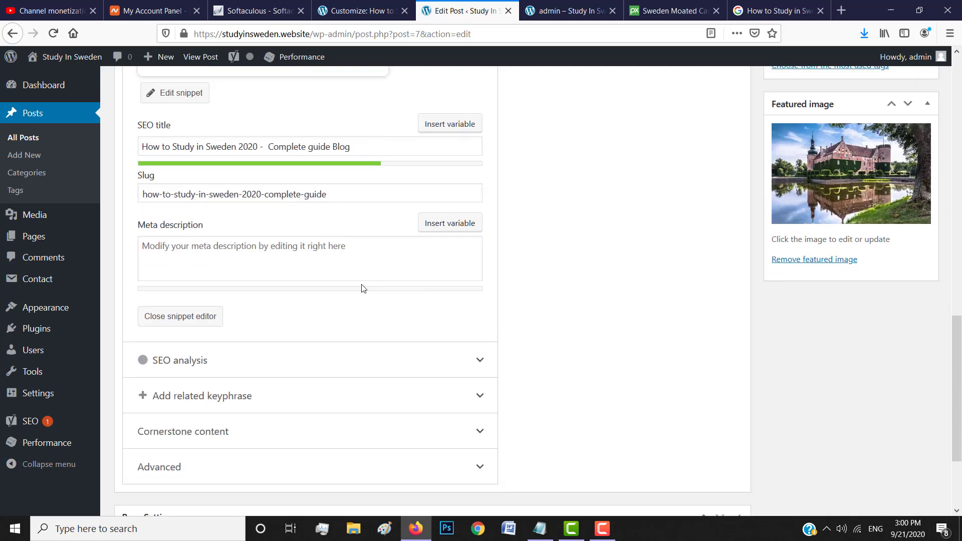
pyautogui.click(332, 193)
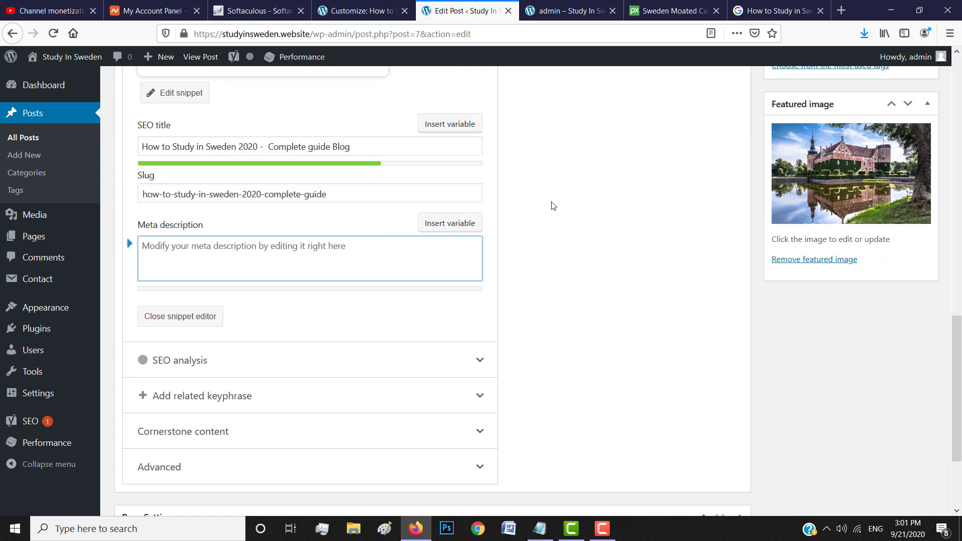
pyautogui.scroll(15, 553, 206)
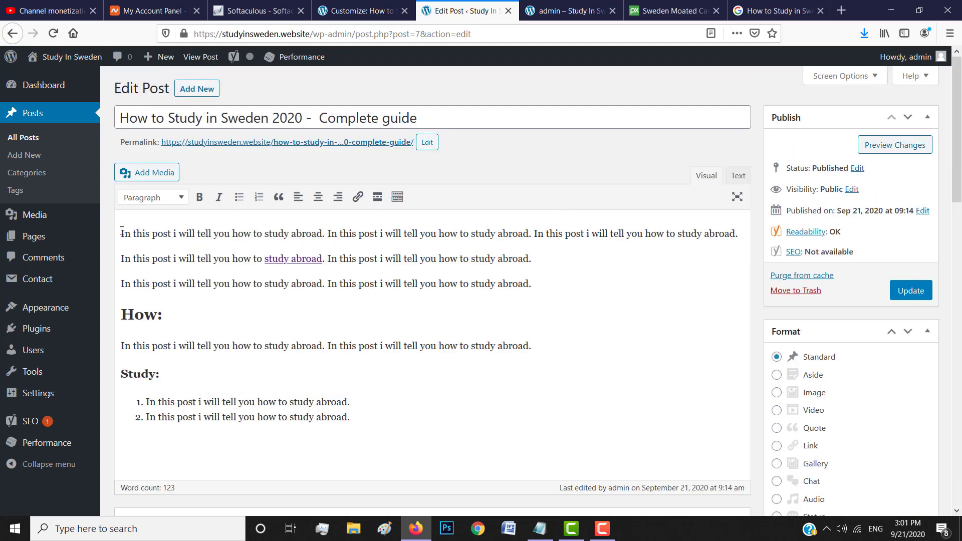
pyautogui.moveTo(121, 233); pyautogui.dragTo(325, 257)
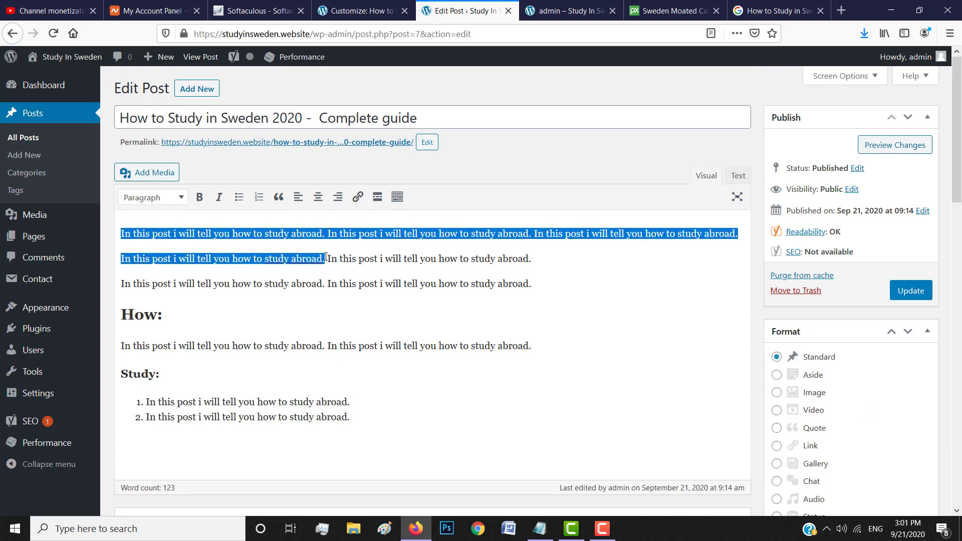
pyautogui.click(349, 403)
pyautogui.scroll(-15, 341, 401)
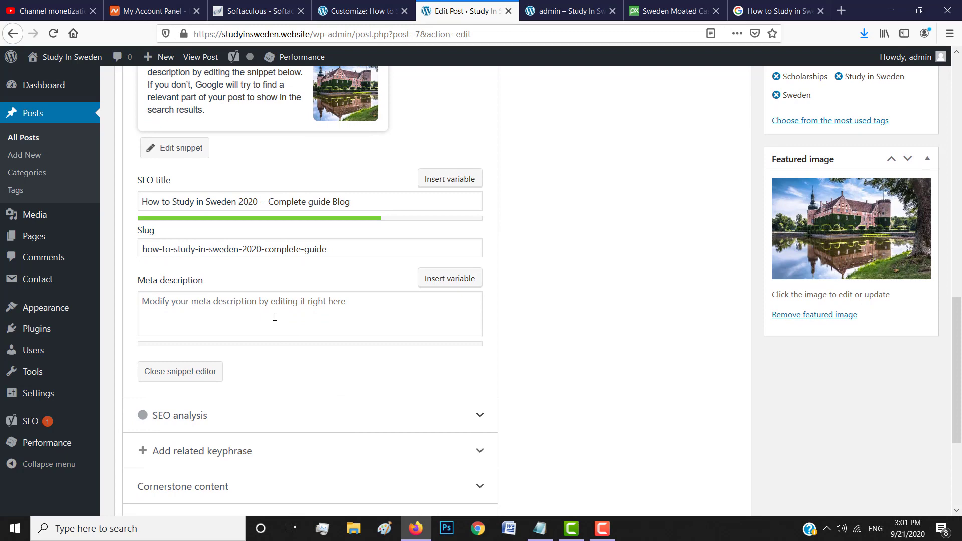
pyautogui.click(275, 317)
pyautogui.write('In this post i will tell you how to study abroad. In this post i will tell you how to study abroad. In this post i will tell you how to study abroad.In this post i will tell you how to study abroad.')
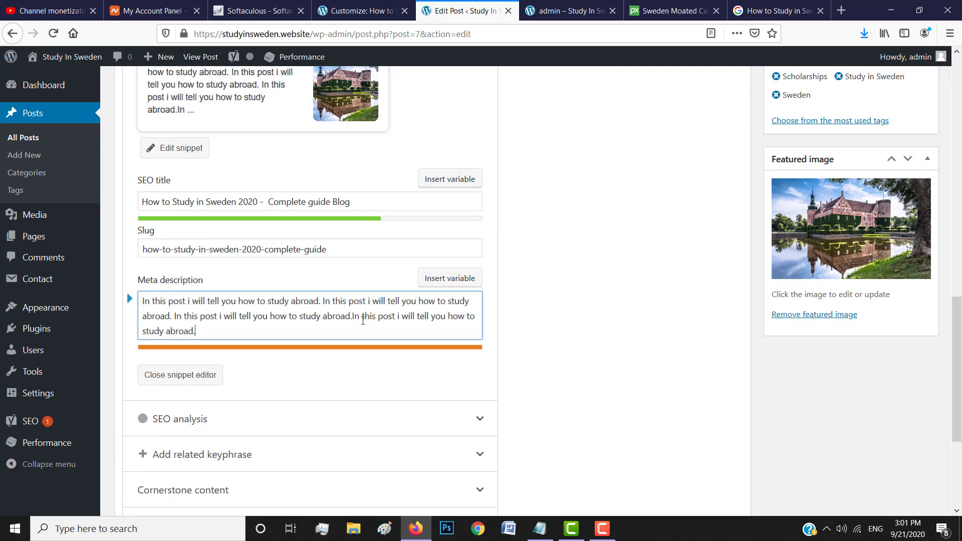
# - Shorten the meta description by removing its fourth sentence and ending the third as "In this post i will tell you."
pyautogui.moveTo(353, 316); pyautogui.dragTo(392, 358)
pyautogui.press('BackSpace')
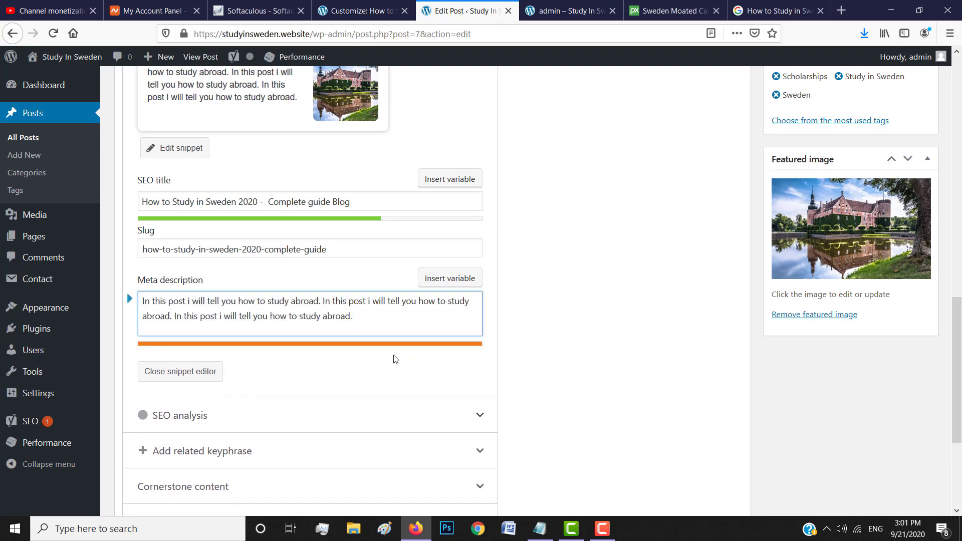
pyautogui.moveTo(322, 316); pyautogui.dragTo(350, 317)
pyautogui.press('BackSpace')
pyautogui.press('BackSpace')
pyautogui.press('BackSpace')
pyautogui.press('BackSpace')
pyautogui.press('BackSpace')
pyautogui.press('BackSpace')
pyautogui.press('BackSpace')
pyautogui.press('BackSpace')
pyautogui.press('BackSpace')
pyautogui.press('BackSpace')
pyautogui.press('BackSpace')
pyautogui.press('BackSpace')
pyautogui.press('BackSpace')
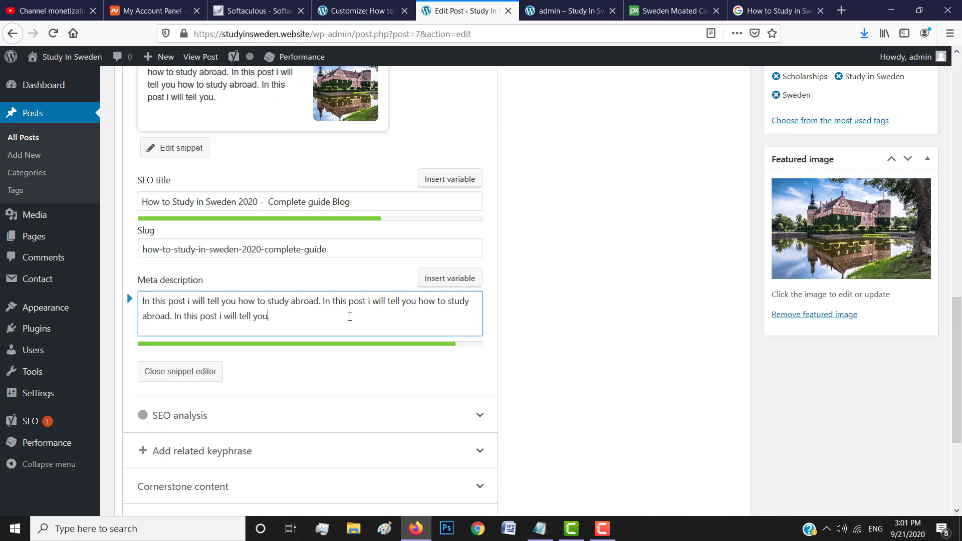
pyautogui.click(571, 305)
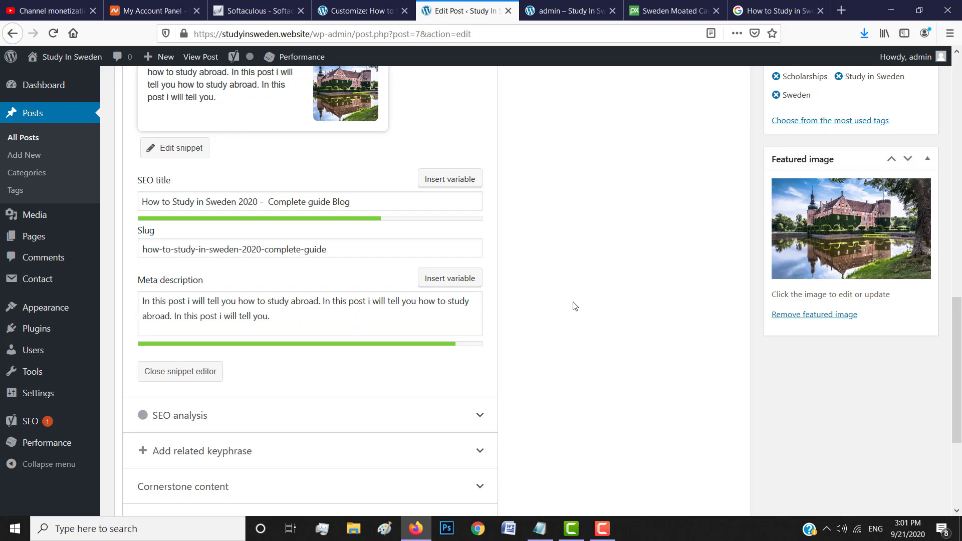
# - Copy "Study in Sweden" from the SEO title and set it as the post's focus keyphrase
pyautogui.scroll(-3, 308, 281)
pyautogui.scroll(3, 324, 259)
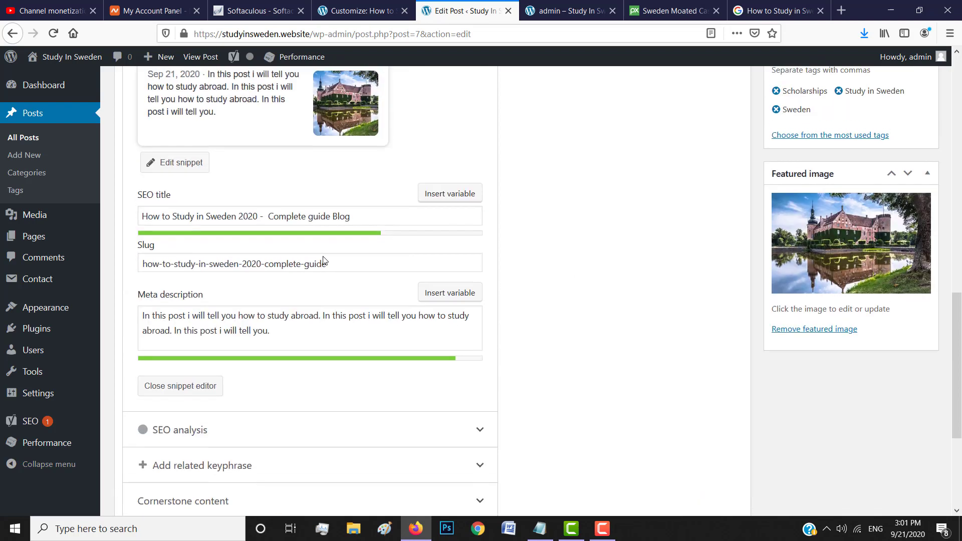
pyautogui.scroll(1, 245, 255)
pyautogui.moveTo(172, 270); pyautogui.dragTo(236, 270)
pyautogui.hotkey('ctrl', 'c')
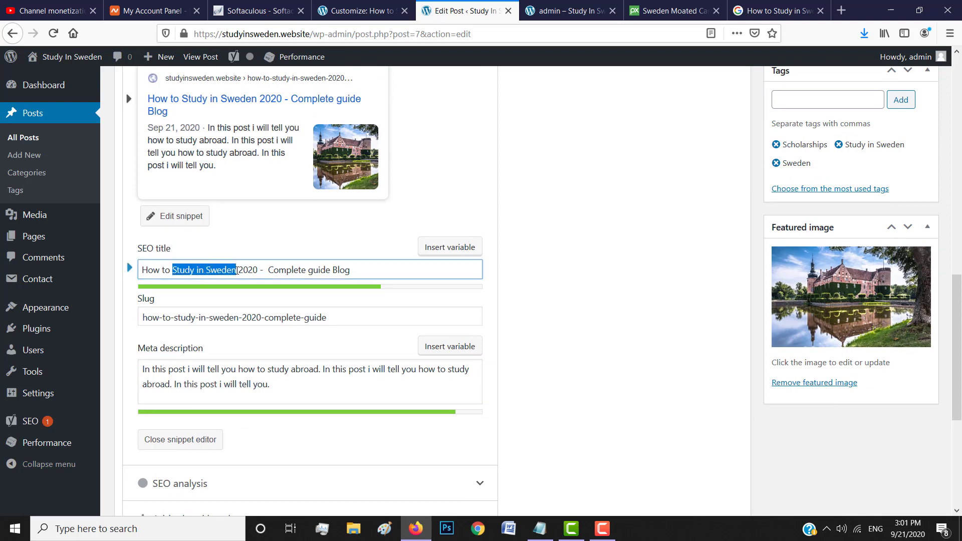
pyautogui.scroll(3, 240, 200)
pyautogui.click(218, 110)
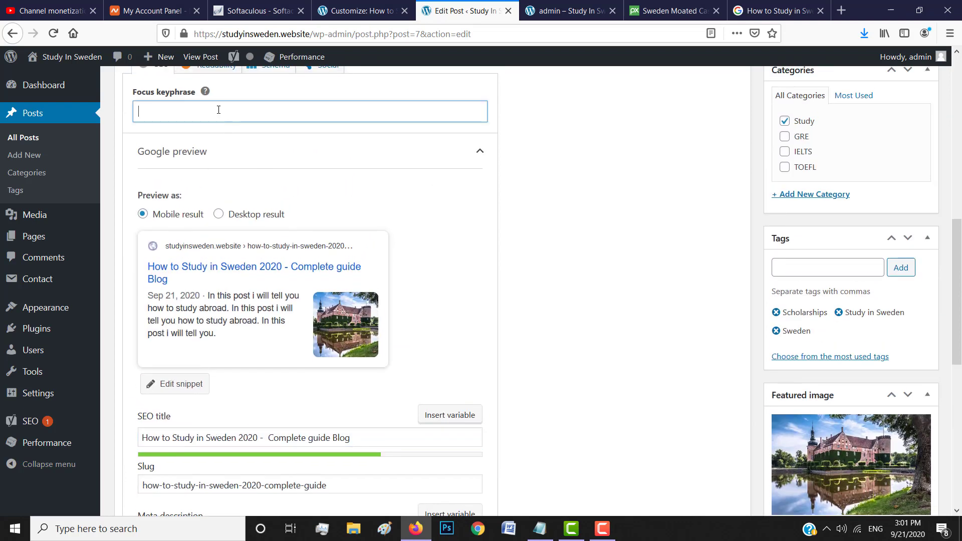
pyautogui.hotkey('ctrl', 'v')
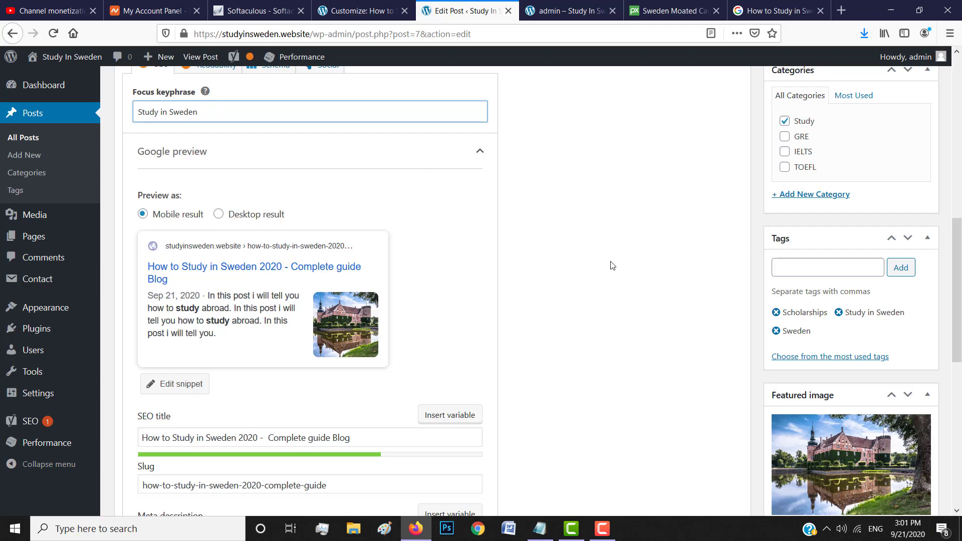
# - Expand the SEO analysis for the focus keyphrase and review its listed problems against the post content, starting with outbound links
pyautogui.scroll(-8, 612, 265)
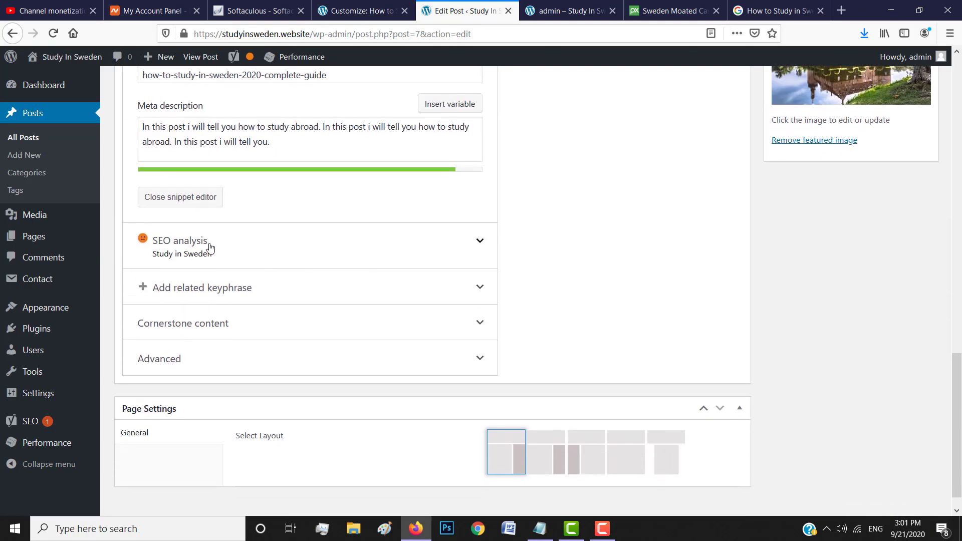
pyautogui.click(209, 247)
pyautogui.scroll(-3, 614, 260)
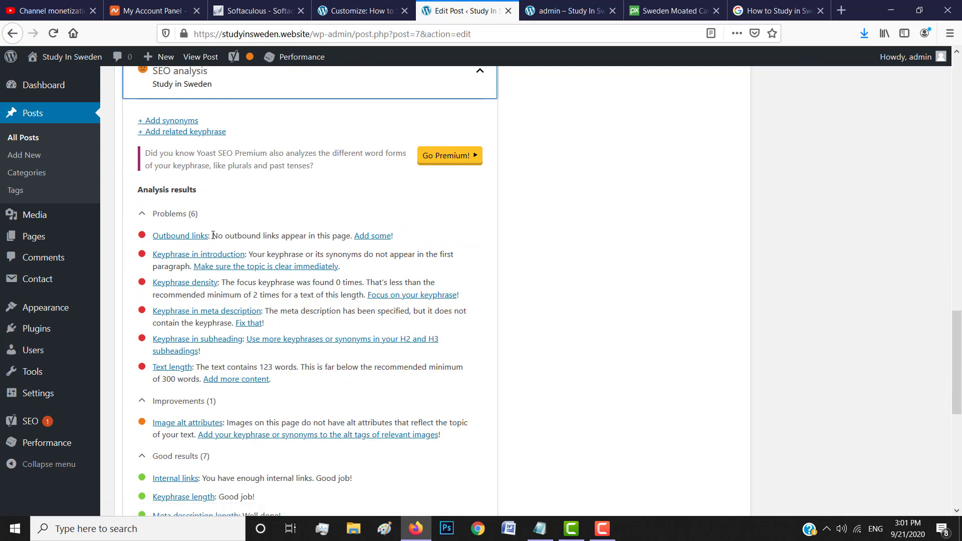
pyautogui.moveTo(213, 235); pyautogui.dragTo(347, 236)
pyautogui.scroll(20, 516, 202)
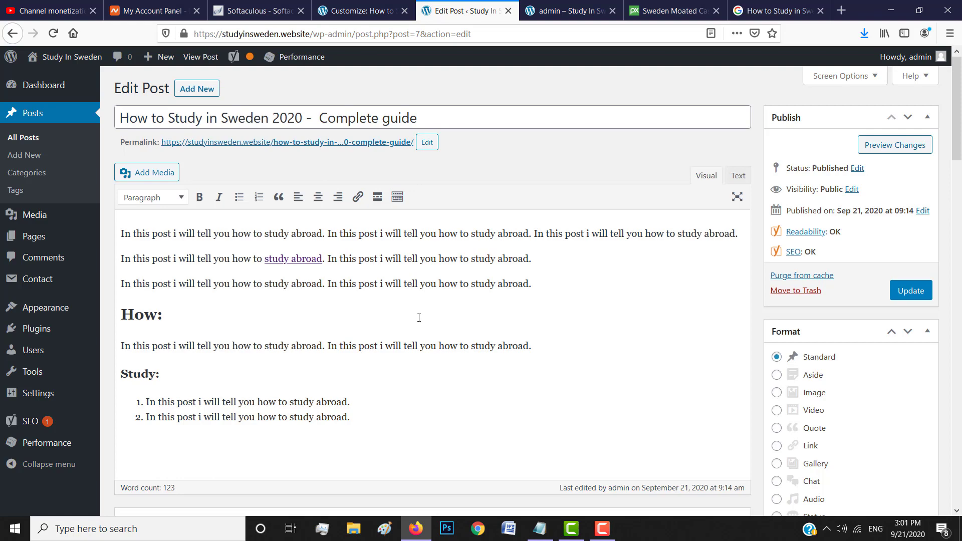
pyautogui.scroll(-20, 419, 317)
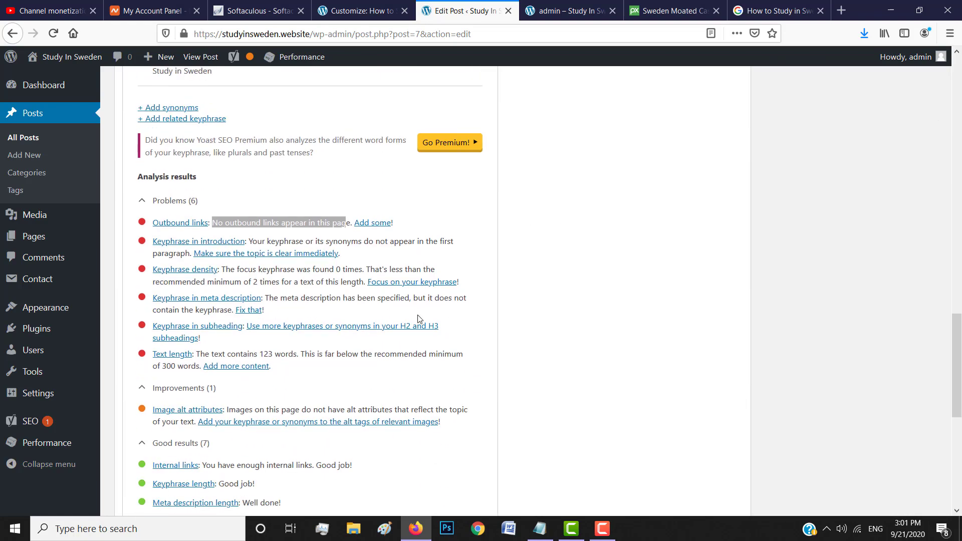
pyautogui.click(389, 219)
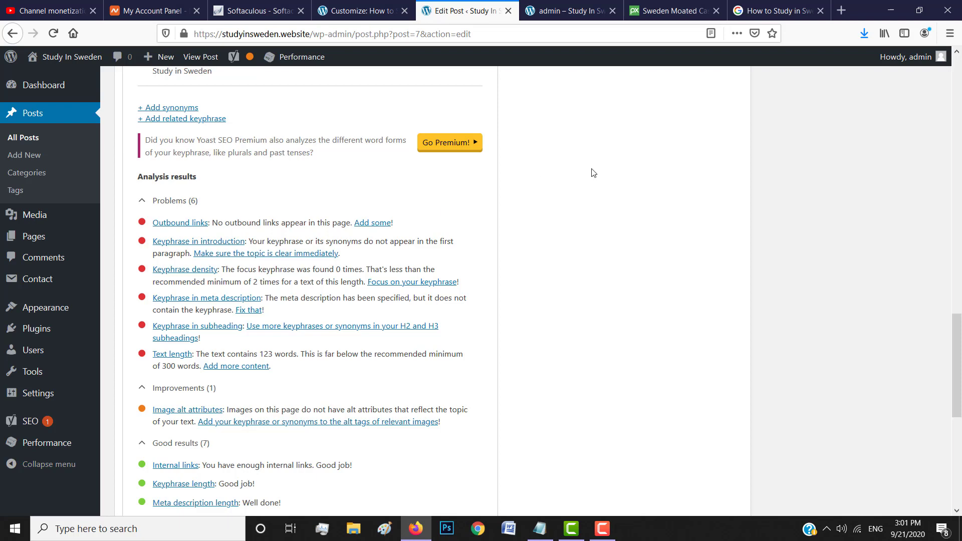
# - Insert "in Sweden" after "study" in the post's first sentence, correcting the spelling of the country name
pyautogui.press('Home')
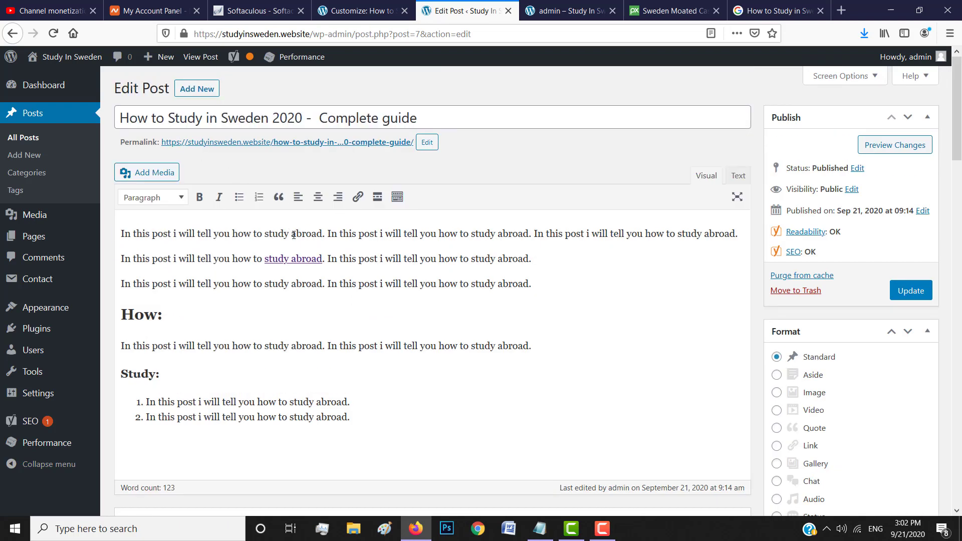
pyautogui.write('In swede')
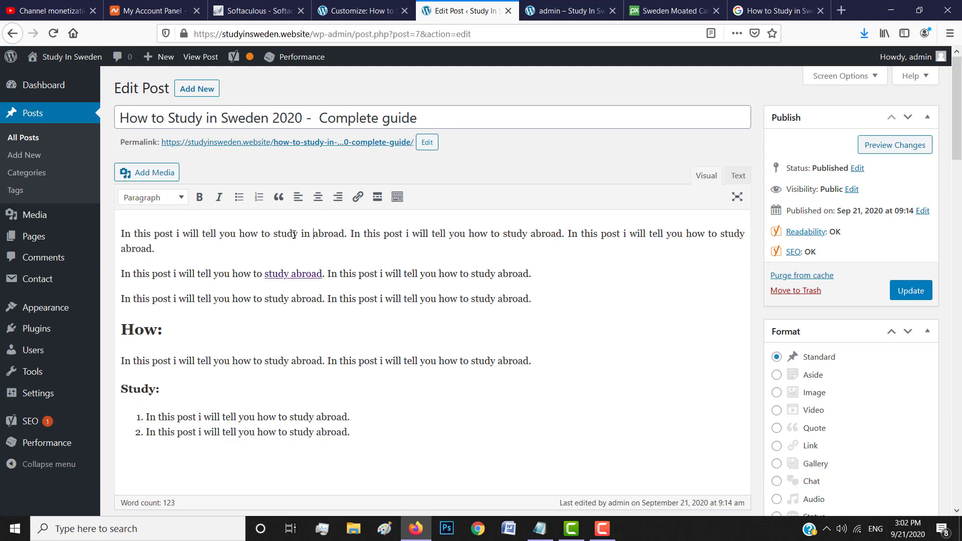
pyautogui.write('n')
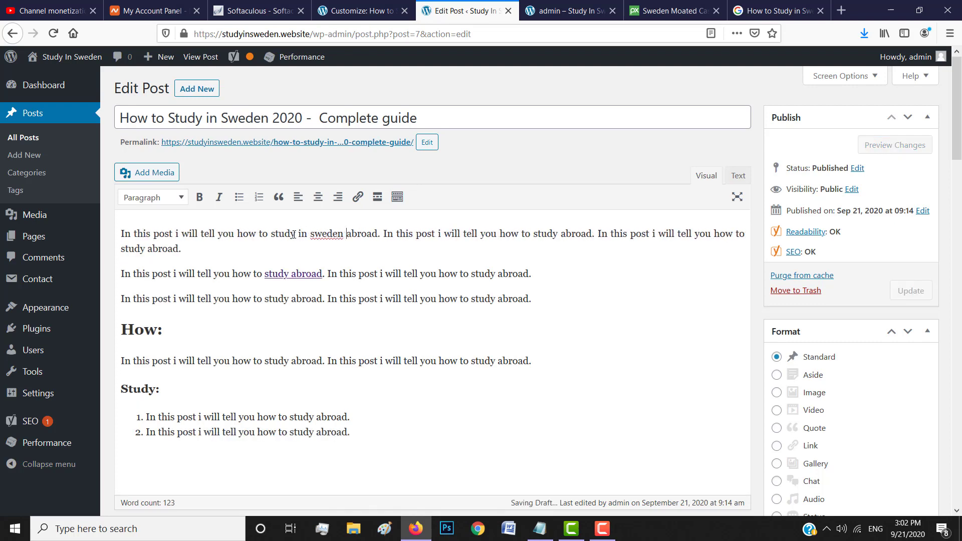
pyautogui.rightClick(323, 234)
pyautogui.click(345, 236)
# - Recheck the SEO analysis problems, focusing on how often the keyphrase has to appear in the text
pyautogui.scroll(-10, 576, 388)
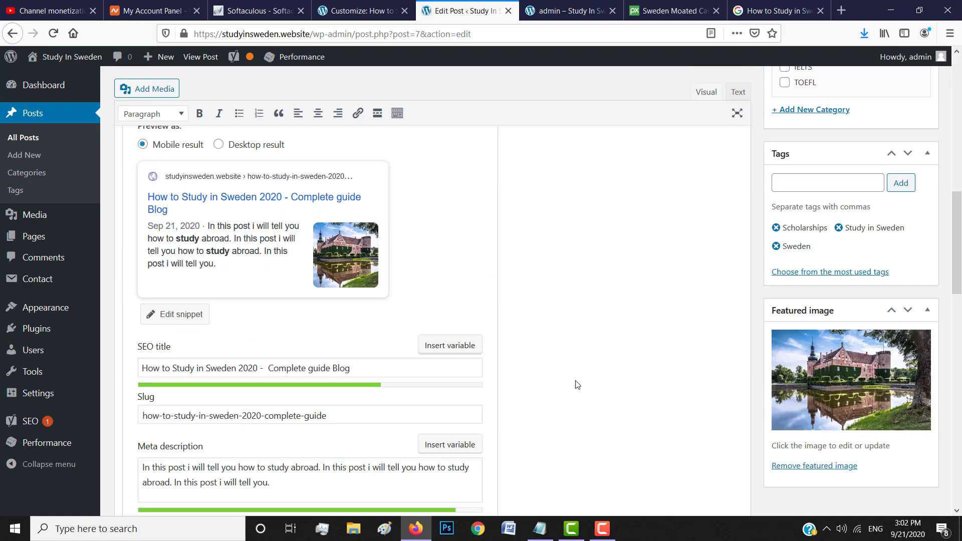
pyautogui.scroll(-10, 576, 385)
pyautogui.scroll(6, 382, 258)
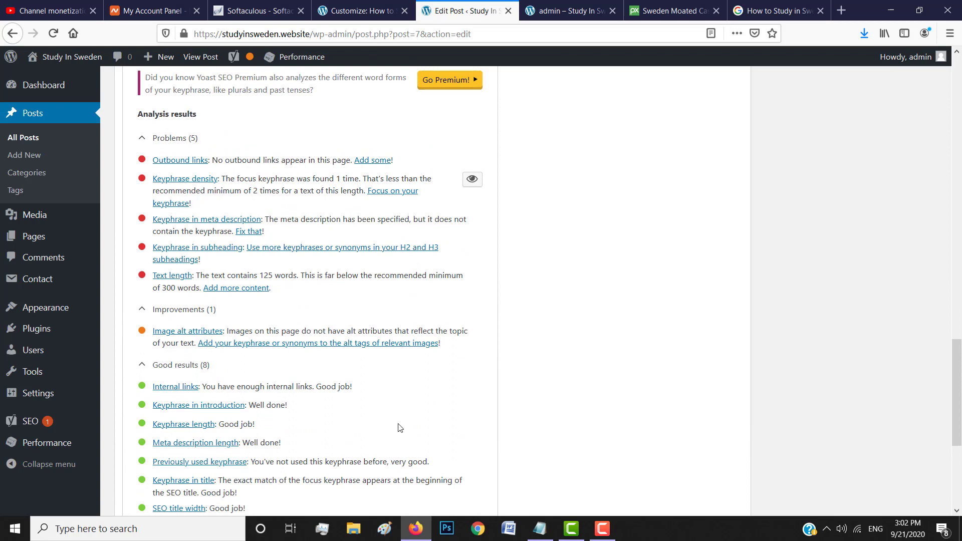
pyautogui.scroll(1, 480, 341)
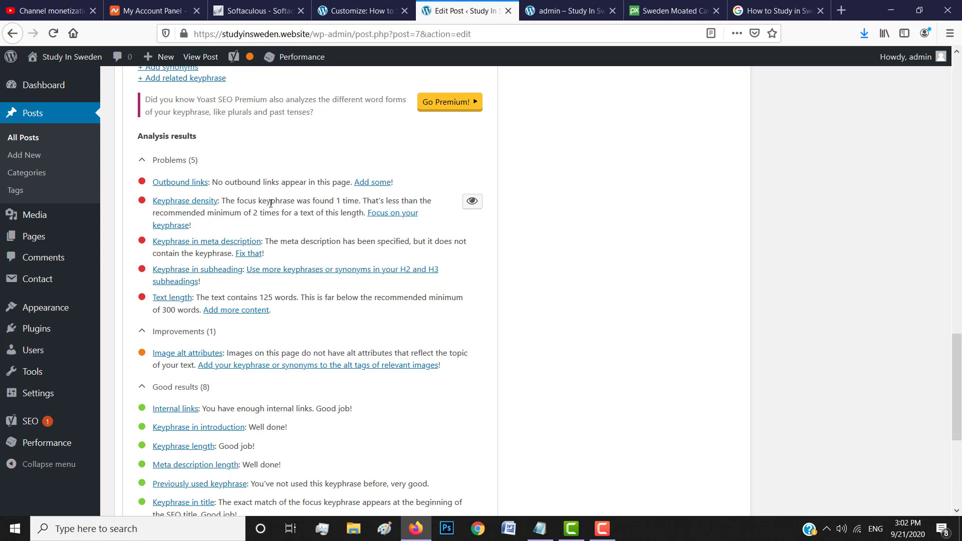
pyautogui.scroll(20, 511, 165)
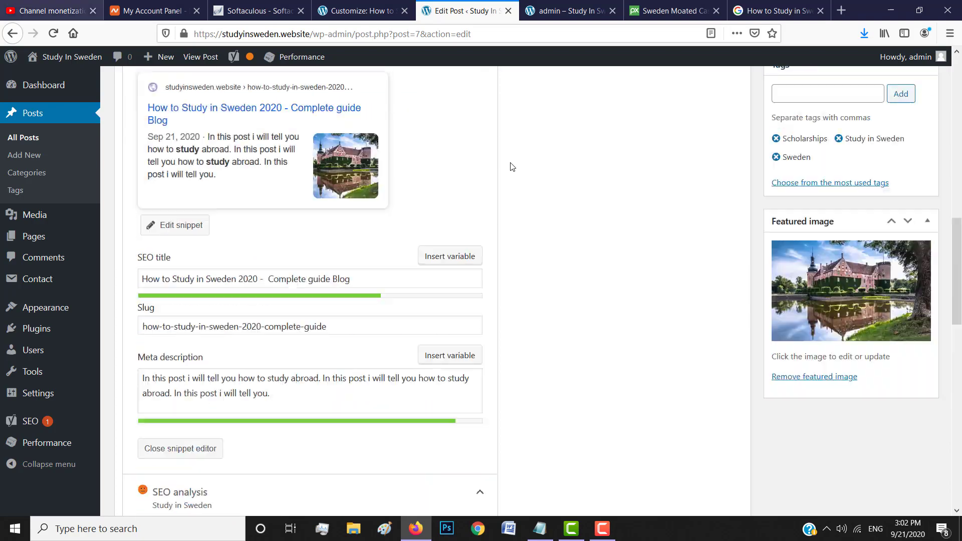
pyautogui.scroll(-6, 449, 195)
pyautogui.scroll(-10, 449, 194)
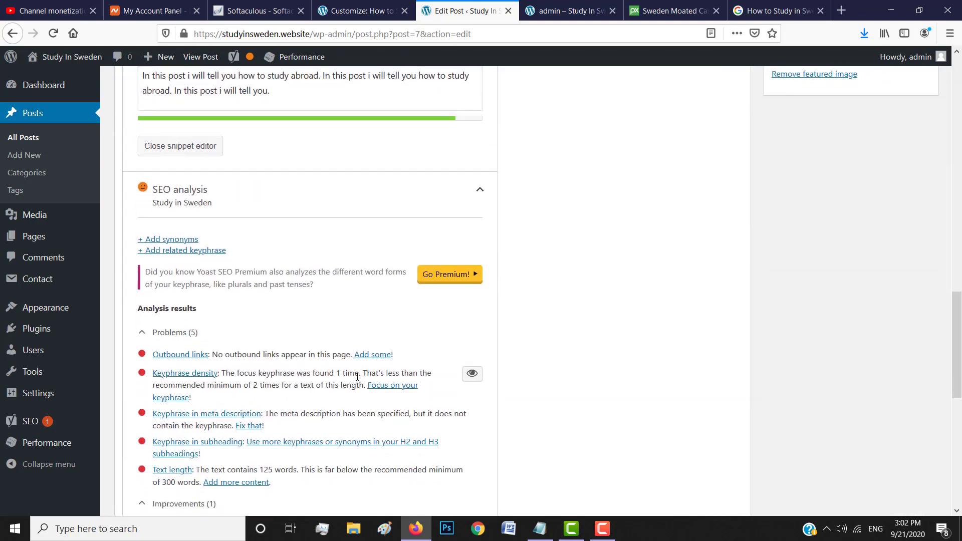
pyautogui.scroll(10, 490, 244)
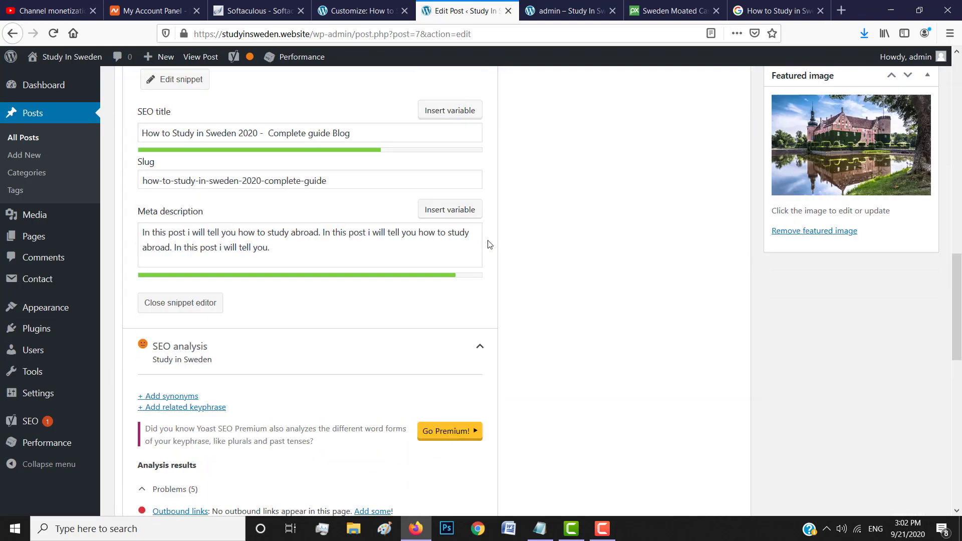
pyautogui.scroll(3, 488, 240)
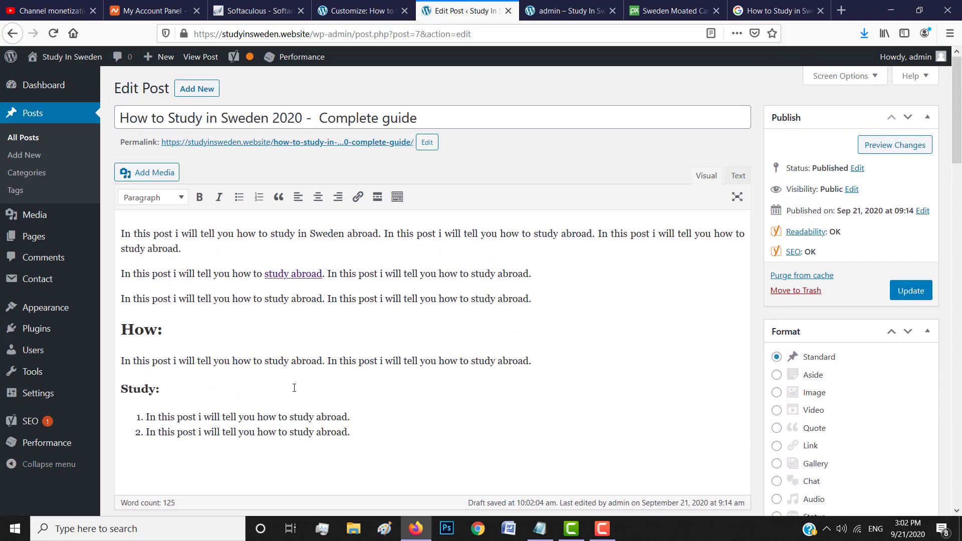
# - Add "in sweden" after "study" in the first sentence under the How heading and in the first numbered list item
pyautogui.click(288, 361)
pyautogui.write('in ')
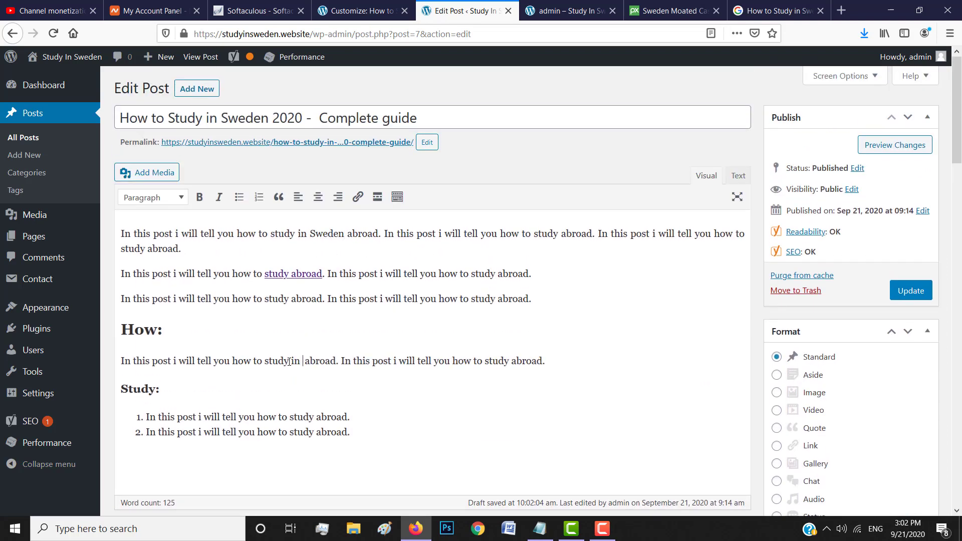
pyautogui.write('sweden')
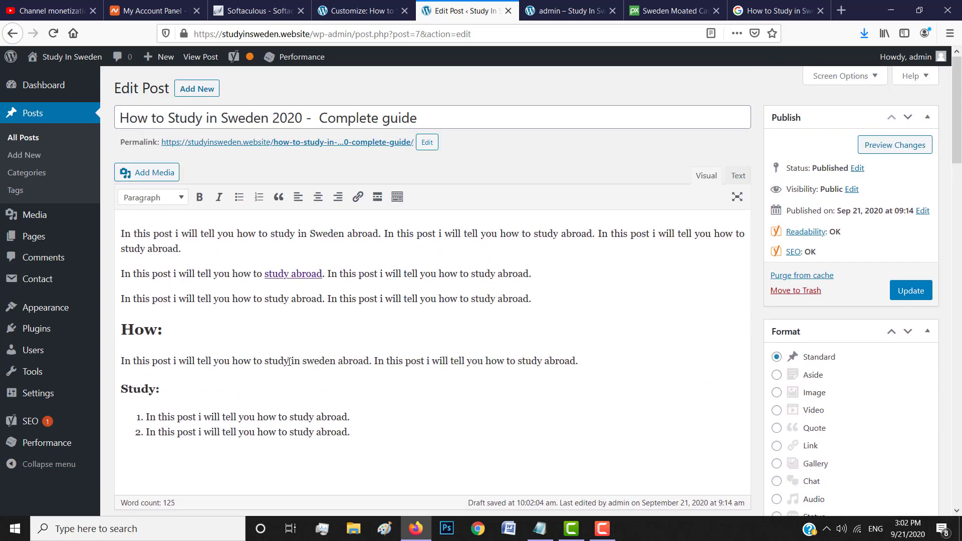
pyautogui.click(316, 417)
pyautogui.write('in s ')
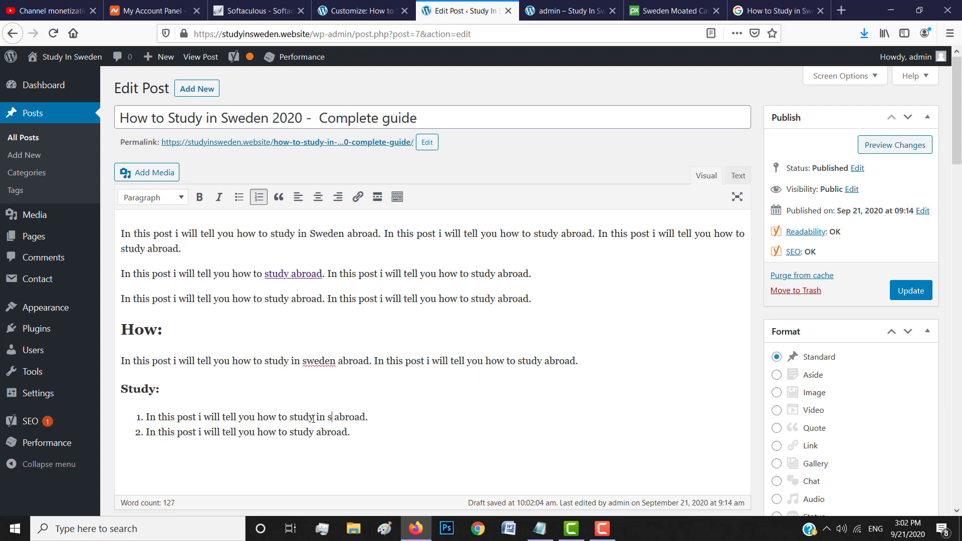
pyautogui.write('weden')
# - Check the keyphrase density result and remove "sweden" from the first sentence under the How heading
pyautogui.scroll(-15, 465, 440)
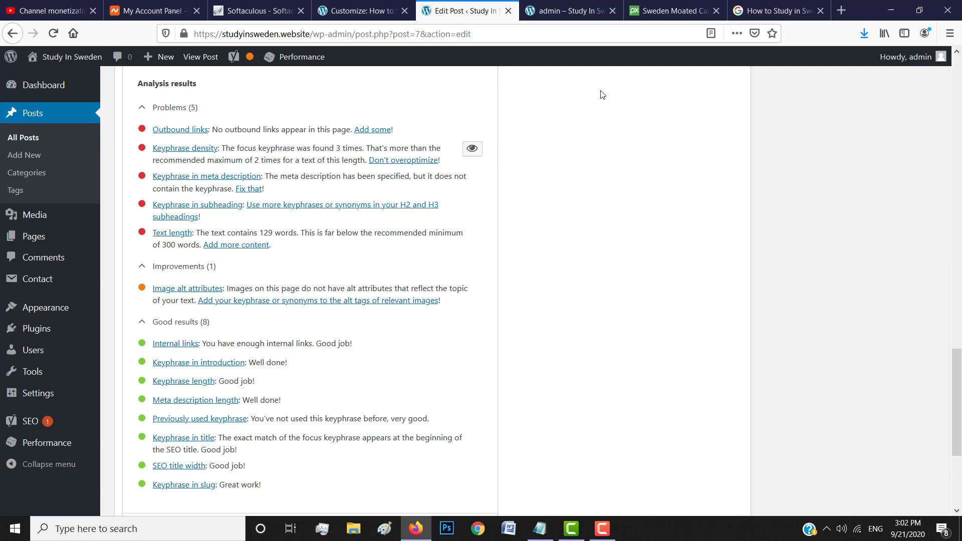
pyautogui.scroll(12, 600, 92)
pyautogui.scroll(7, 435, 206)
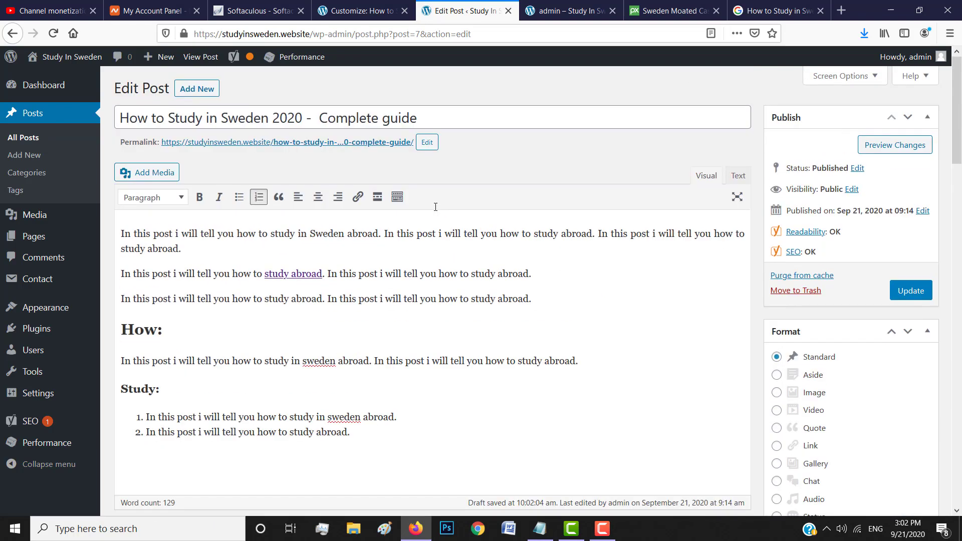
pyautogui.click(337, 362)
pyautogui.press('BackSpace')
pyautogui.press('BackSpace')
pyautogui.press('BackSpace')
pyautogui.press('BackSpace')
pyautogui.press('BackSpace')
pyautogui.press('BackSpace')
pyautogui.press('BackSpace')
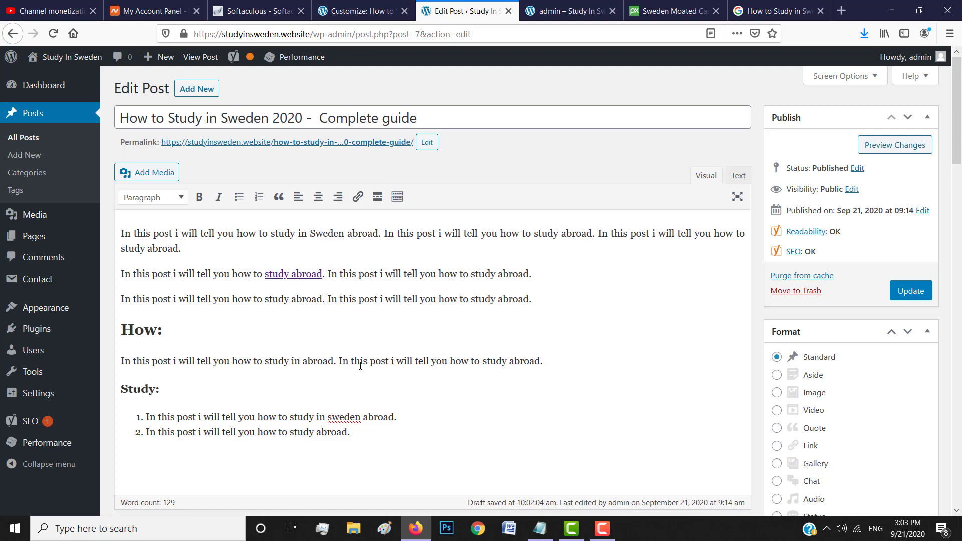
# - Extend the "Study:" subheading to "Study in Sweden:" so that it contains the keyphrase
pyautogui.scroll(-20, 402, 391)
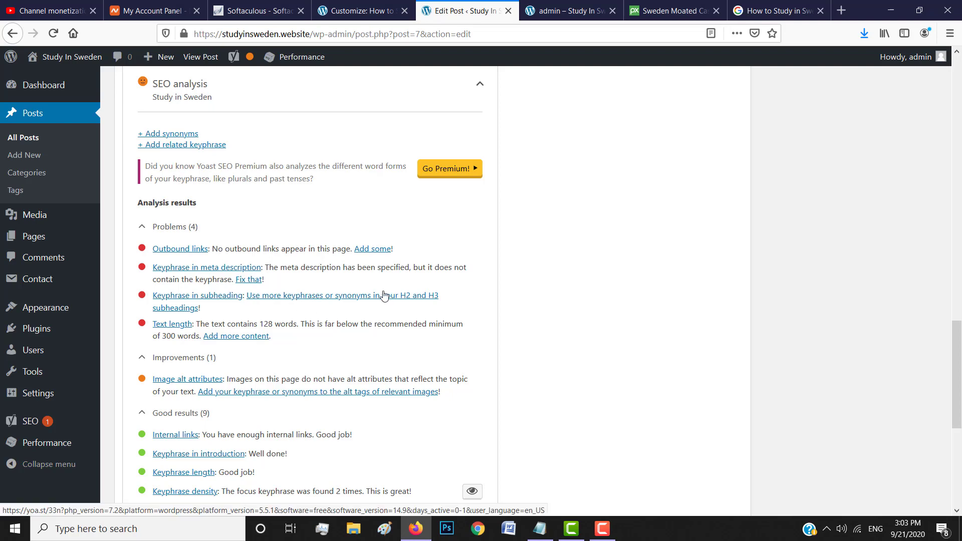
pyautogui.scroll(15, 508, 258)
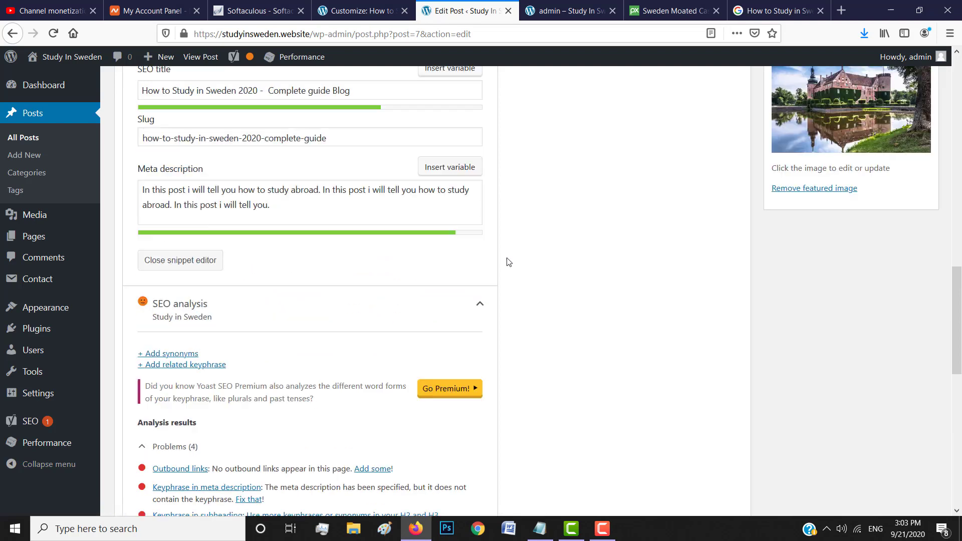
pyautogui.scroll(3, 507, 258)
pyautogui.click(156, 389)
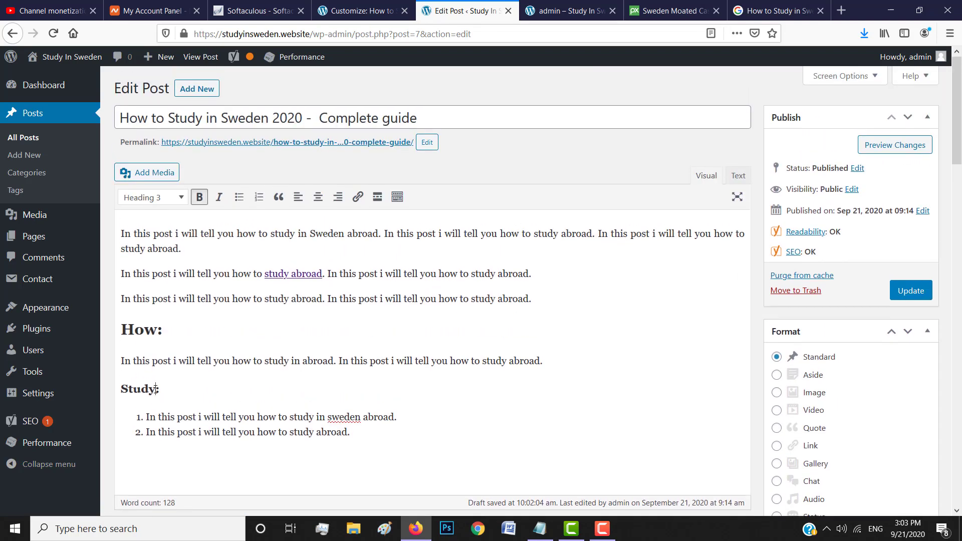
pyautogui.write('in Sweden')
# - Delete "in sweden" from the first numbered list item below the Study in Sweden subheading
pyautogui.click(364, 417)
pyautogui.press('BackSpace')
pyautogui.press('BackSpace')
pyautogui.press('BackSpace')
pyautogui.press('BackSpace')
pyautogui.press('BackSpace')
pyautogui.press('BackSpace')
pyautogui.press('BackSpace')
pyautogui.press('BackSpace')
pyautogui.press('BackSpace')
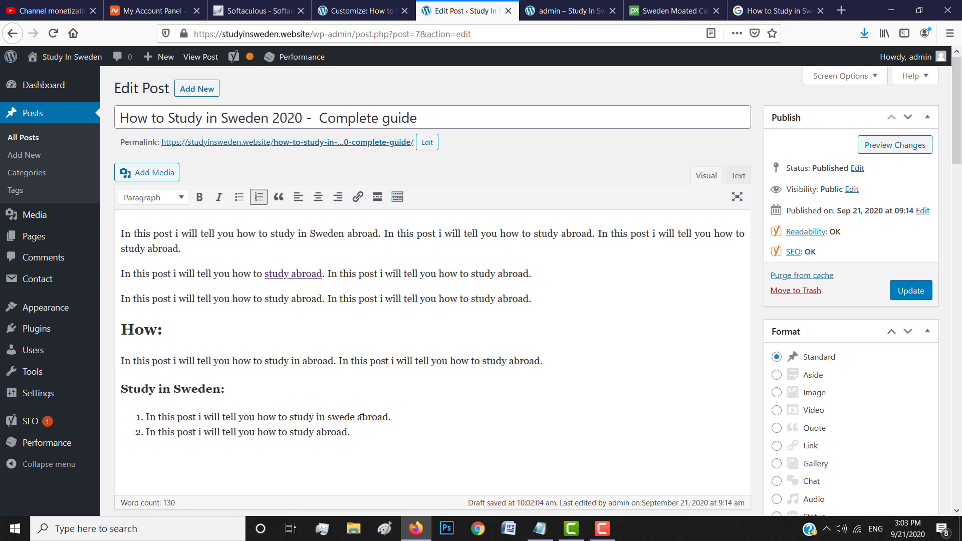
pyautogui.press('BackSpace')
pyautogui.press('BackSpace')
# - Replace "abroad" with "in Sweden" in the first sentence of the meta description
pyautogui.moveTo(225, 387); pyautogui.dragTo(121, 388)
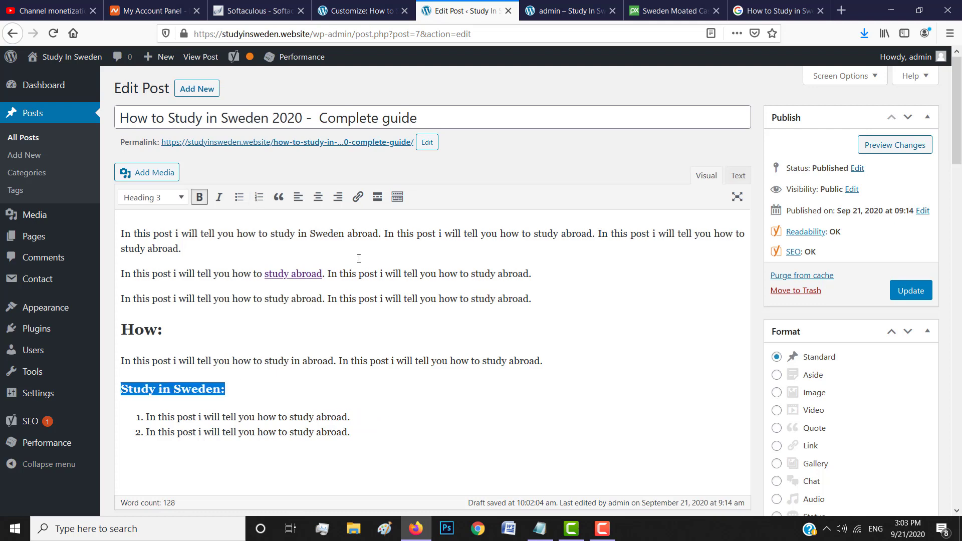
pyautogui.scroll(-15, 540, 363)
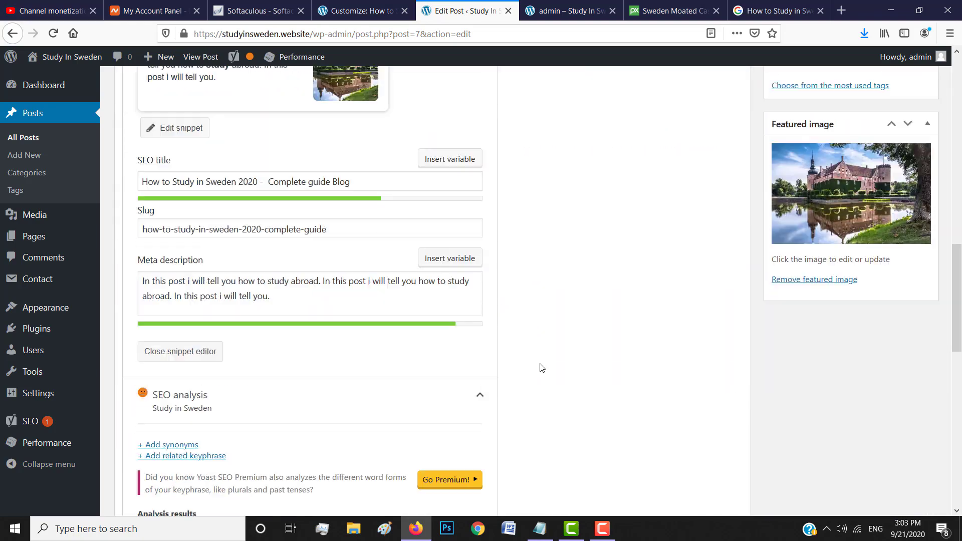
pyautogui.scroll(2, 331, 219)
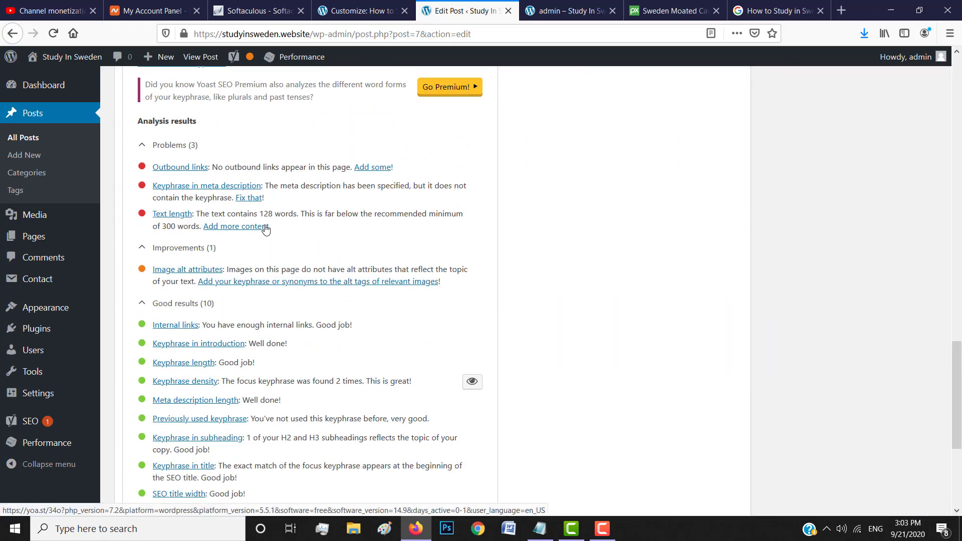
pyautogui.scroll(5, 337, 195)
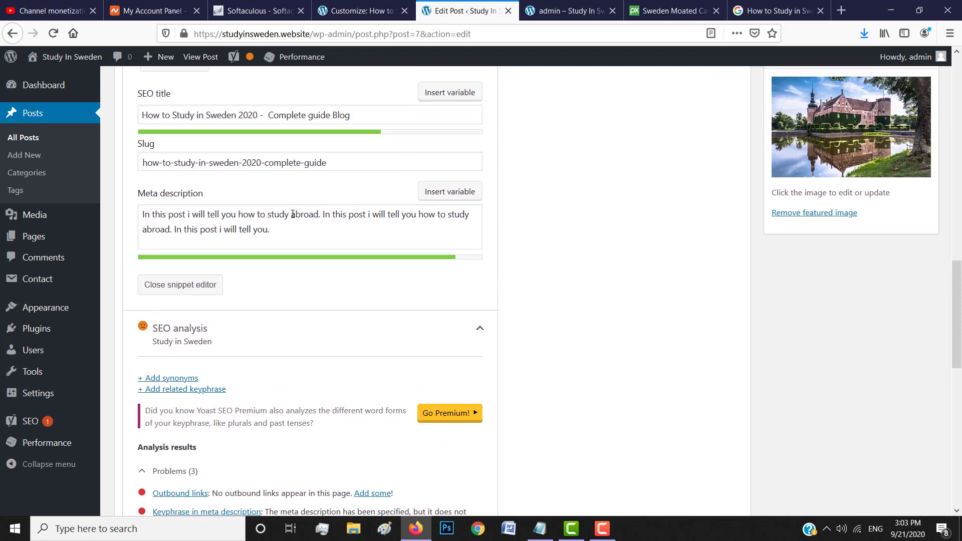
pyautogui.click(287, 214)
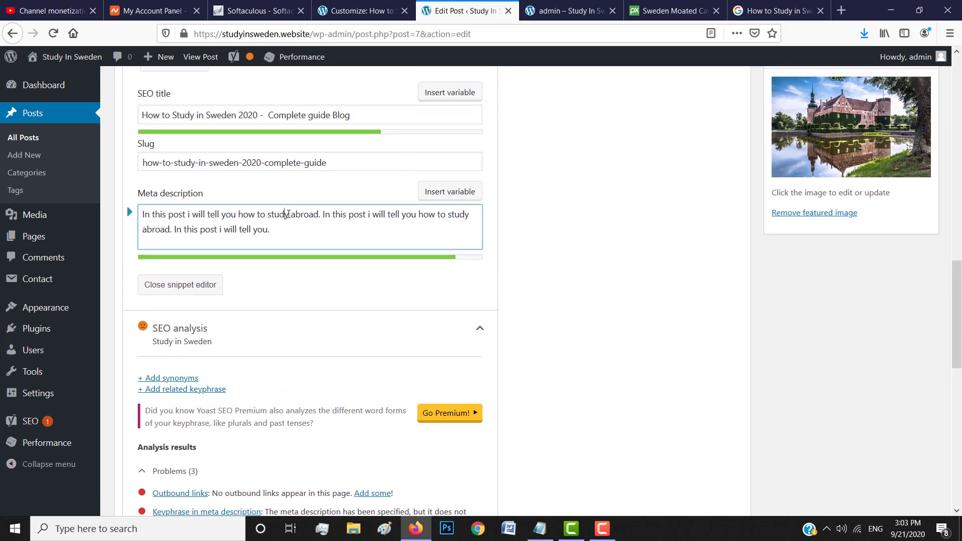
pyautogui.click(319, 214)
pyautogui.press('BackSpace')
pyautogui.press('BackSpace')
pyautogui.press('BackSpace')
pyautogui.press('BackSpace')
pyautogui.press('BackSpace')
pyautogui.press('BackSpace')
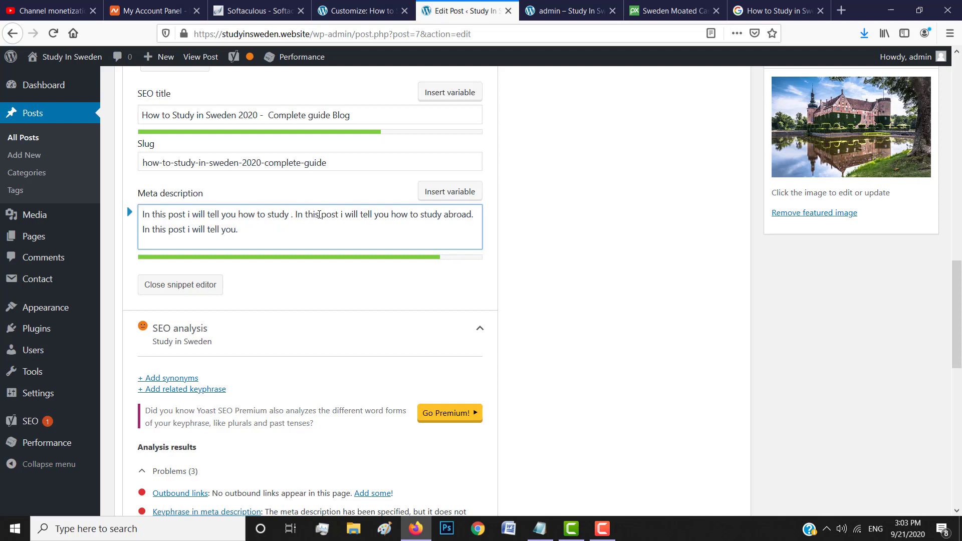
pyautogui.write('in Swe')
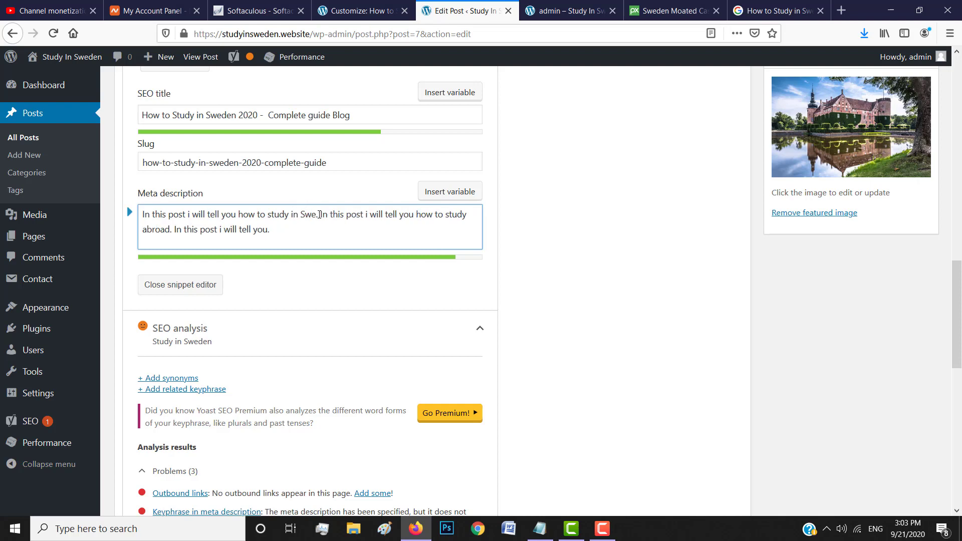
pyautogui.write('den')
pyautogui.click(596, 320)
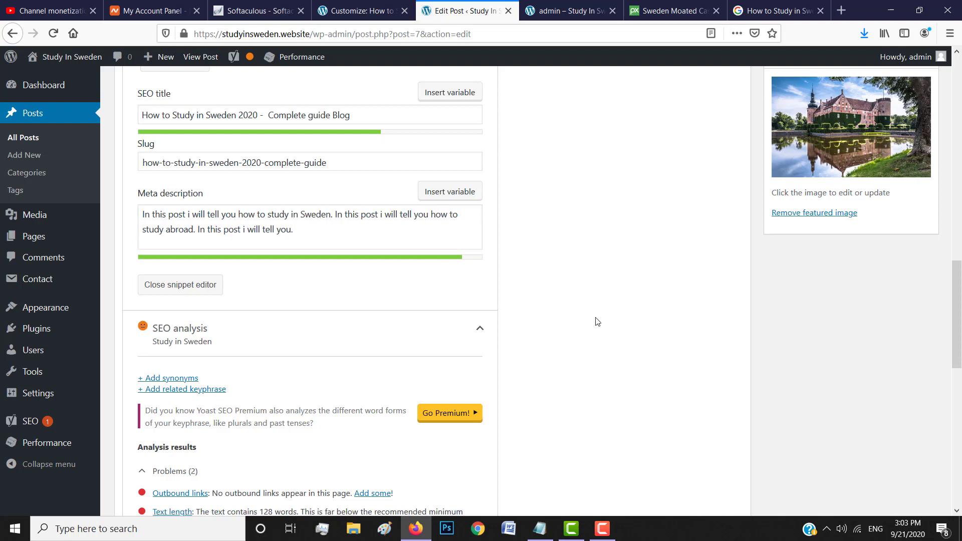
# - Review the remaining SEO analysis problems and update the published post with the changes
pyautogui.scroll(-5, 597, 321)
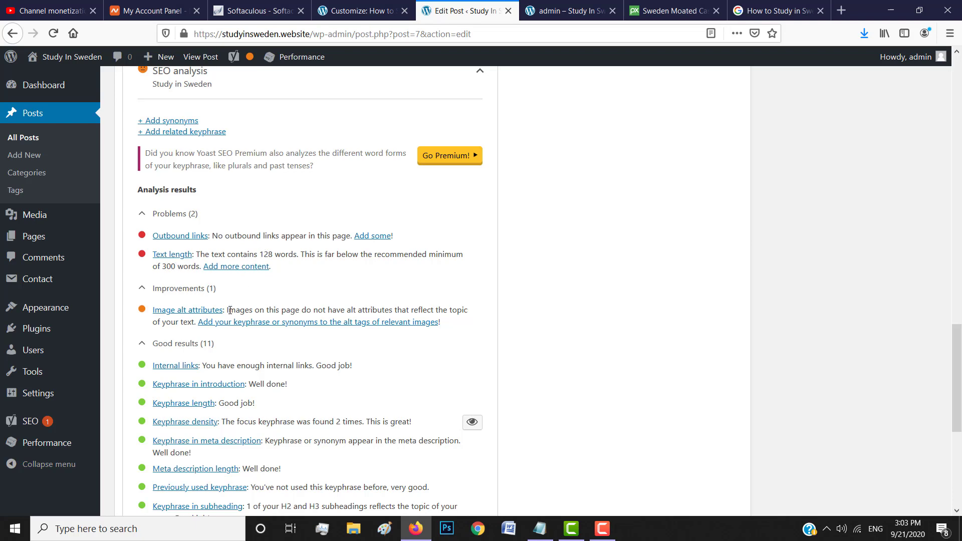
pyautogui.scroll(10, 340, 216)
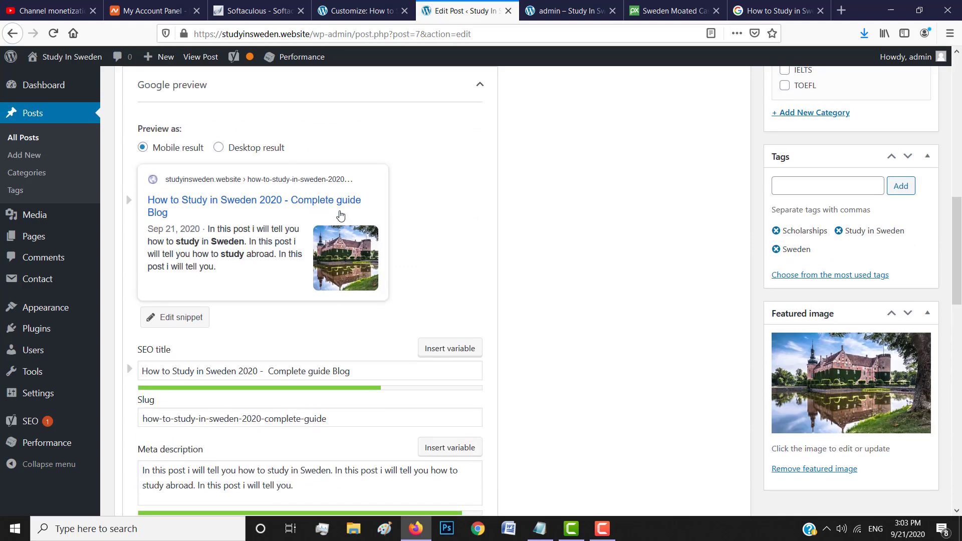
pyautogui.scroll(4, 473, 154)
pyautogui.scroll(4, 476, 153)
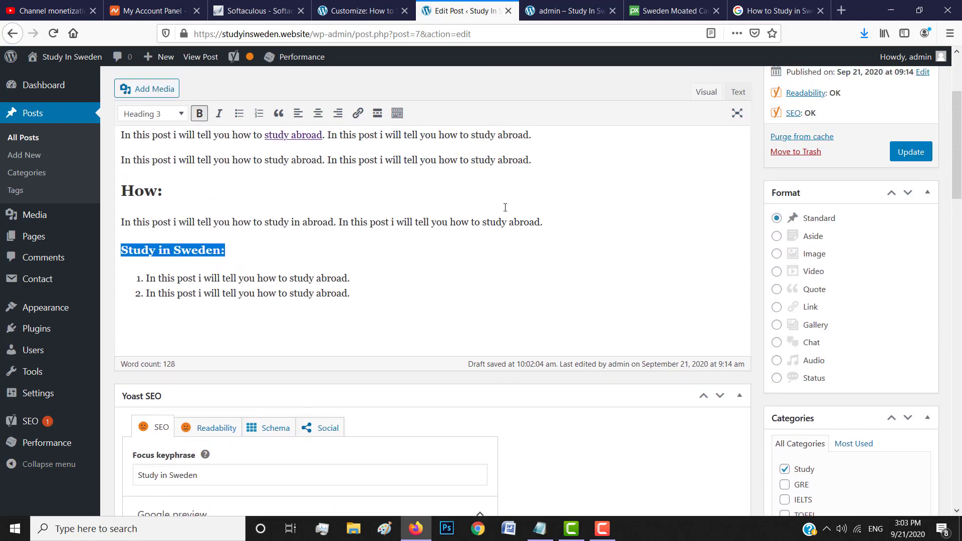
pyautogui.scroll(3, 505, 208)
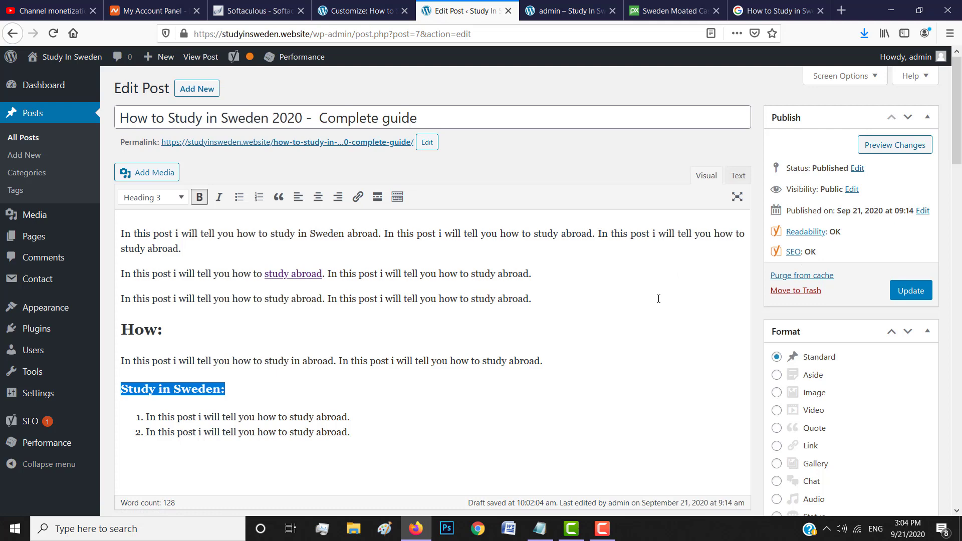
pyautogui.scroll(-4, 658, 298)
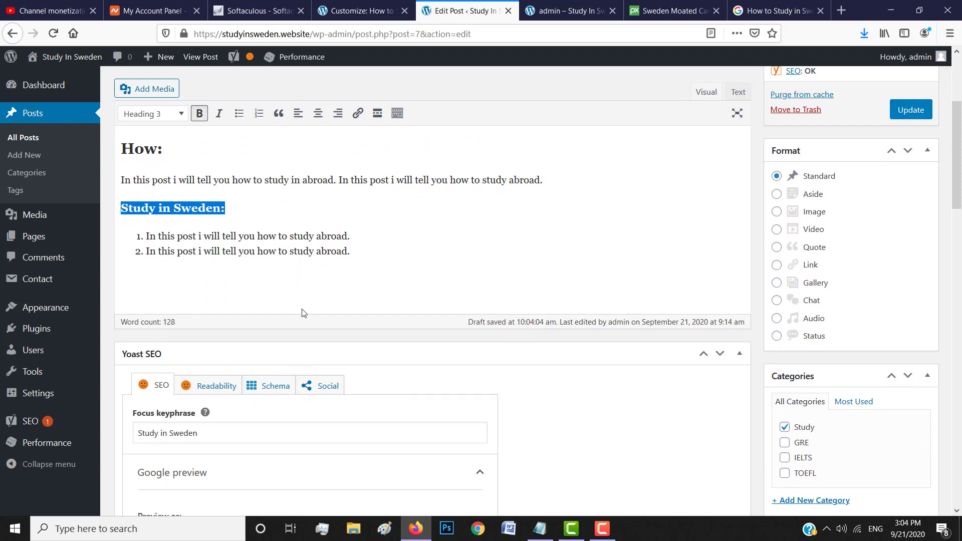
pyautogui.scroll(1, 604, 276)
pyautogui.scroll(4, 604, 276)
pyautogui.click(909, 291)
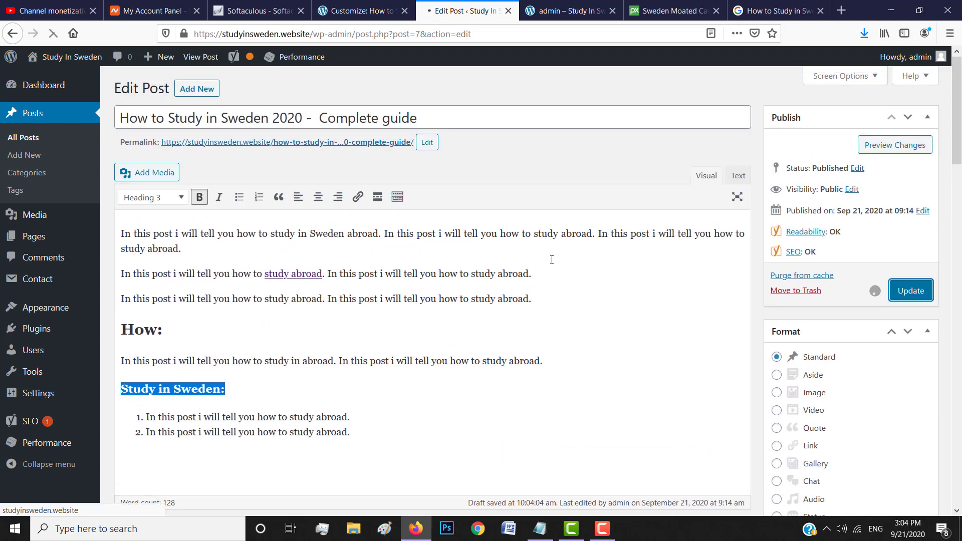